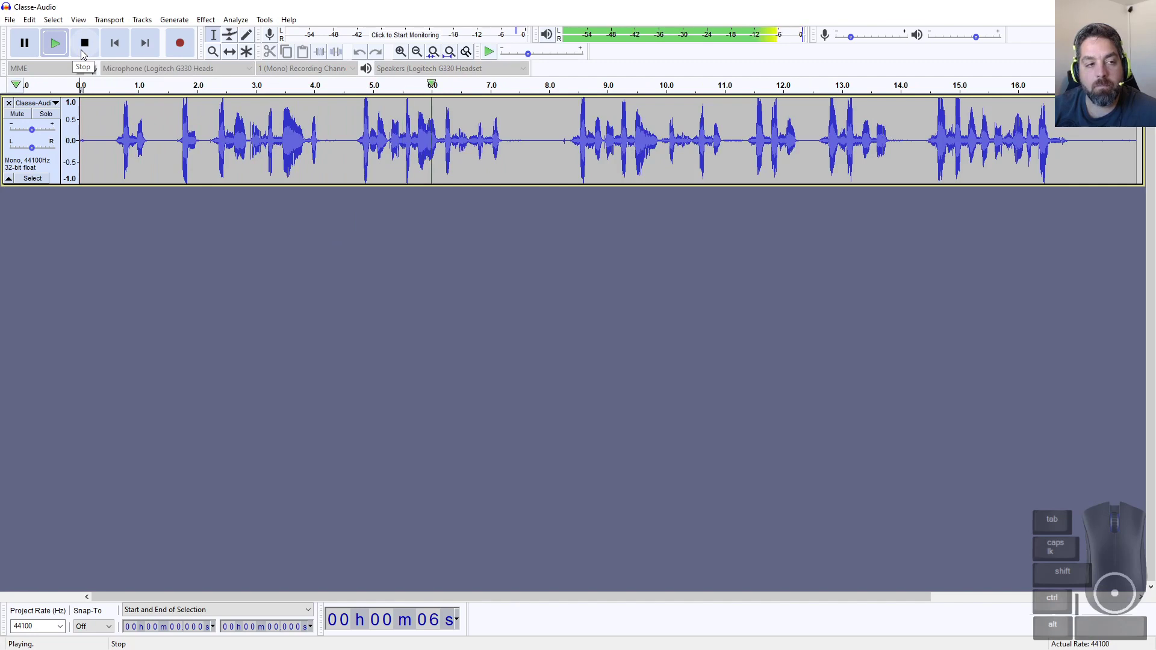
Step: Stop playback, select the silent gap from 11.0 s to about 11.35 s, and listen to its background noise
{"action": "left_click", "coordinate": [84, 53]}
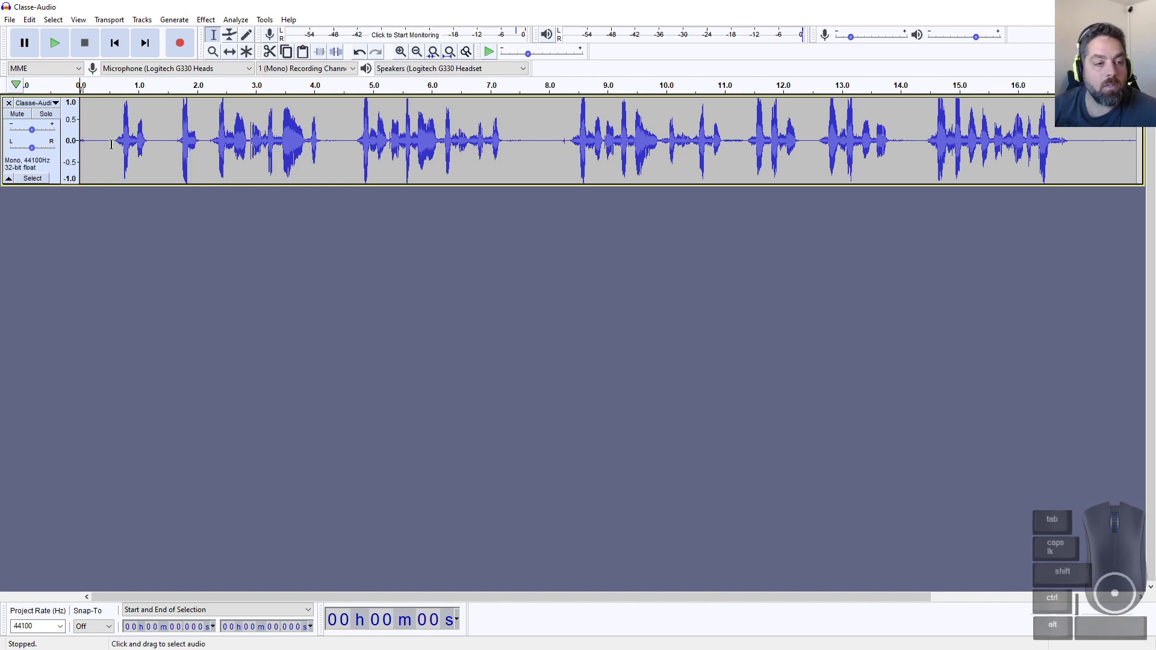
{"action": "left_click_drag", "start_coordinate": [111, 145], "coordinate": [639, 146]}
{"action": "left_click", "coordinate": [728, 147]}
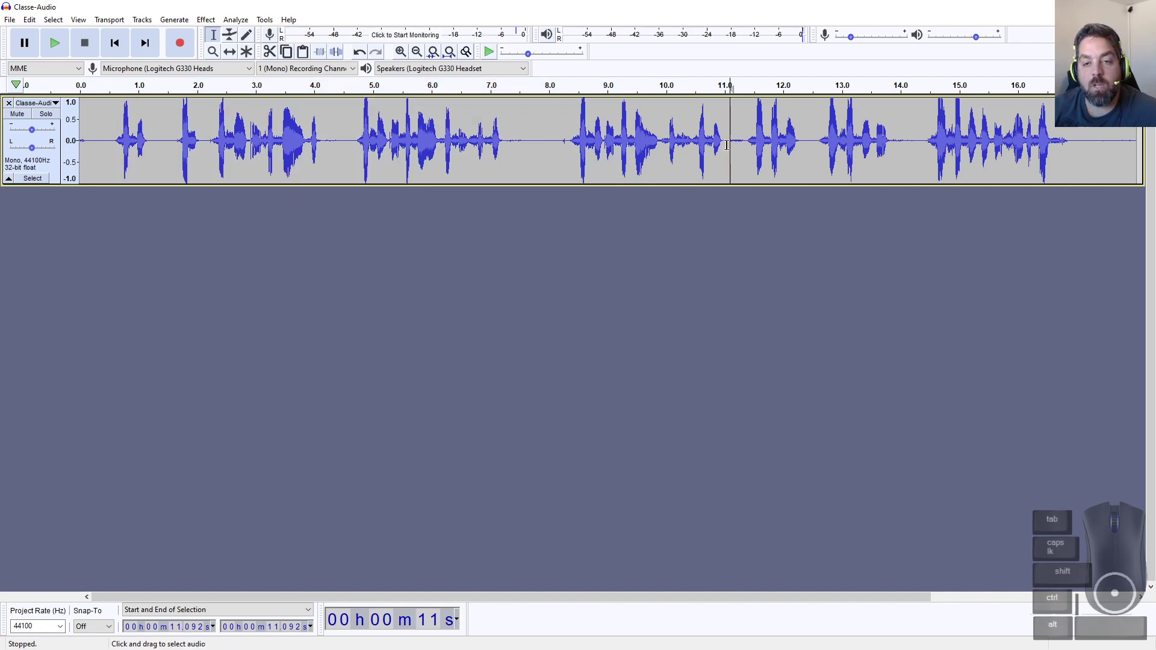
{"action": "left_click_drag", "start_coordinate": [725, 146], "coordinate": [746, 161]}
{"action": "key", "text": "space"}
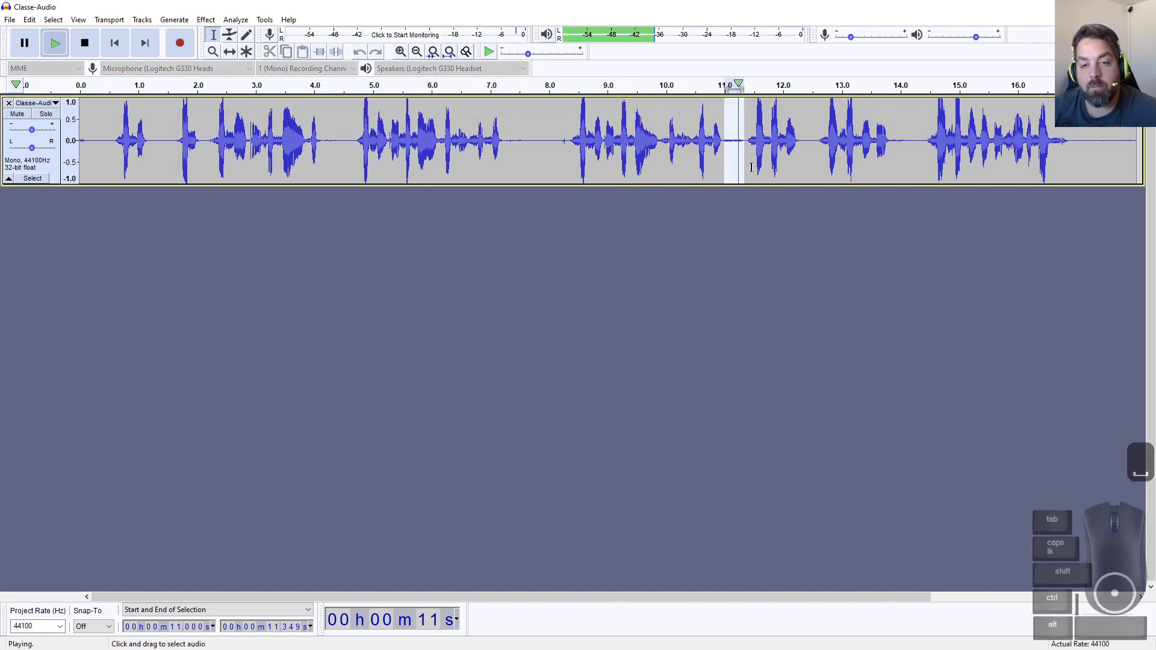
Step: Select the silent tail from about 17.2 s to 18.0 s and listen to its background noise
{"action": "left_click_drag", "start_coordinate": [1088, 152], "coordinate": [1045, 156]}
{"action": "key", "text": "space"}
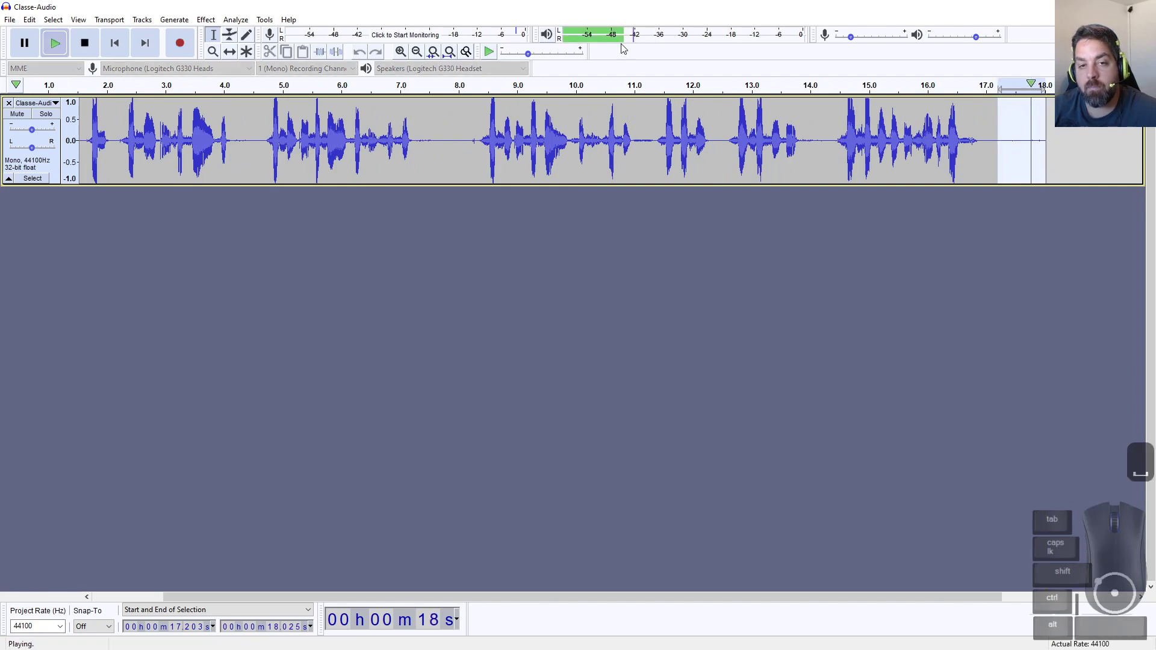
{"action": "key", "text": "space"}
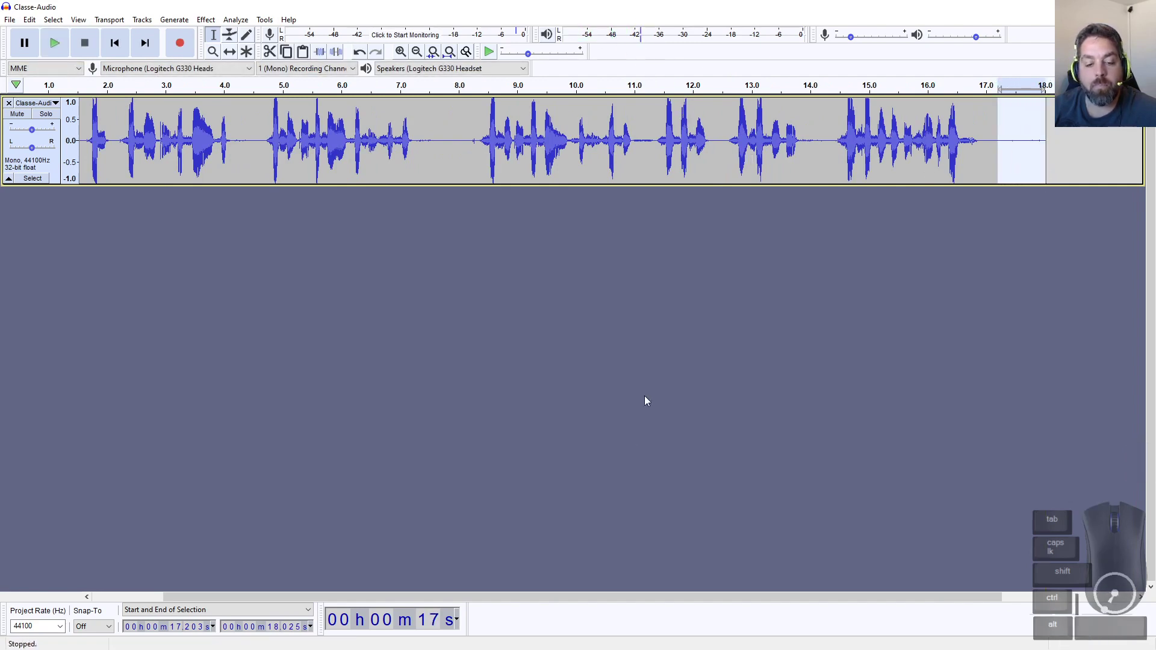
Step: Change the track's waveform display from the start of the recording to the dB scale
{"action": "left_click_drag", "start_coordinate": [440, 594], "coordinate": [369, 593]}
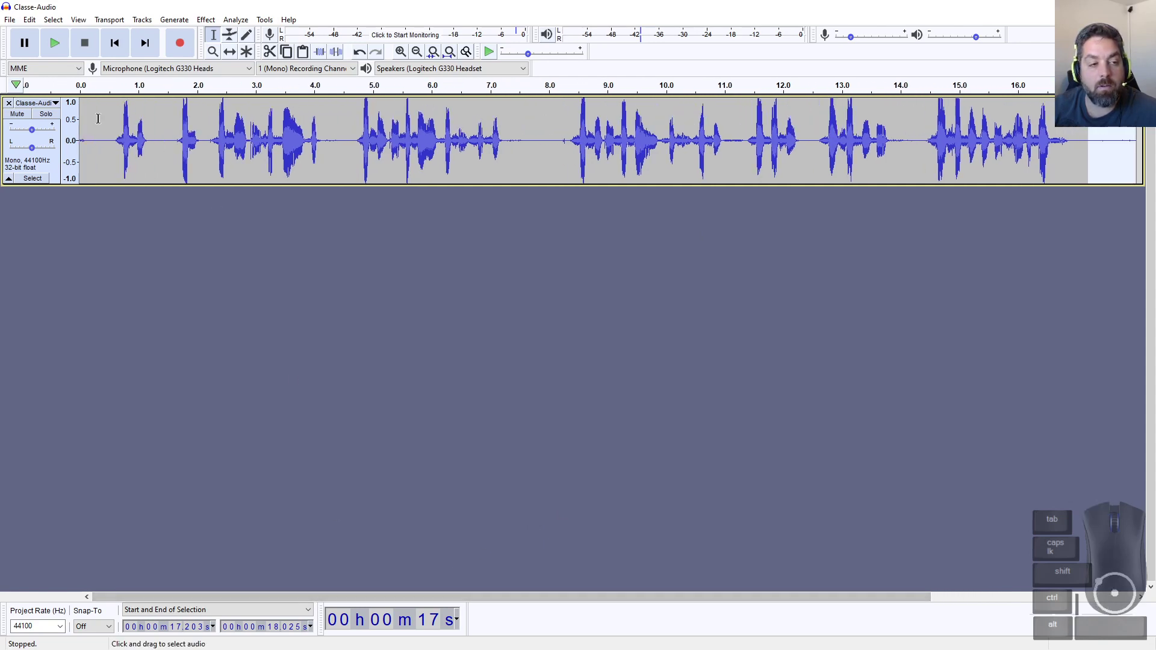
{"action": "right_click", "coordinate": [64, 121]}
{"action": "left_click", "coordinate": [256, 216]}
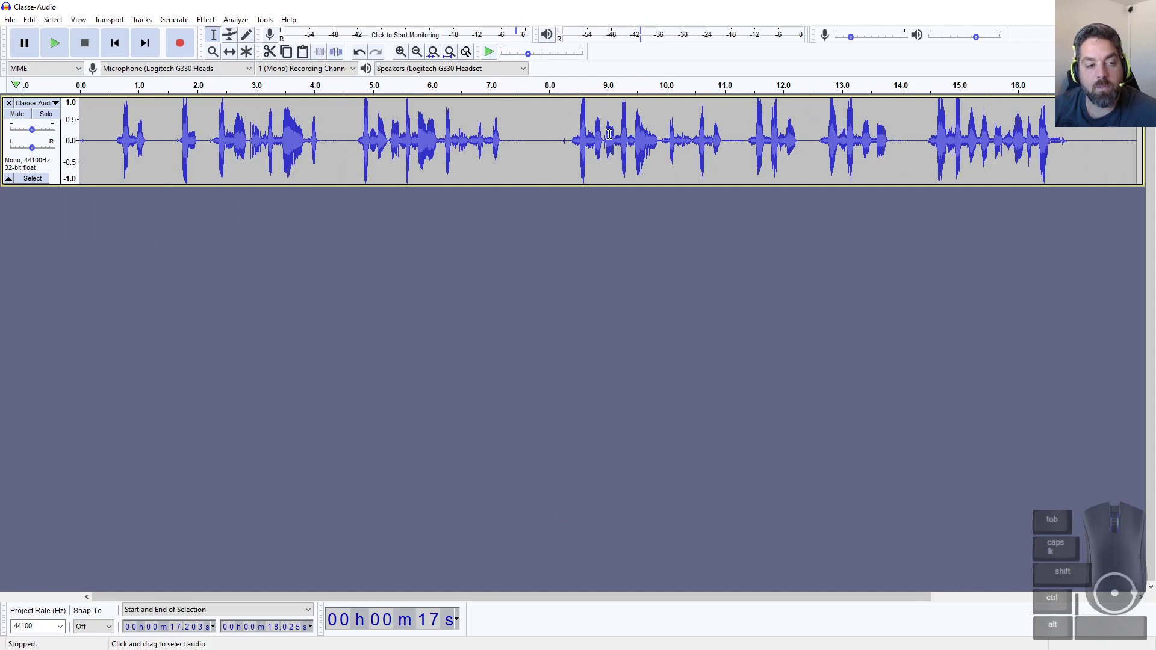
{"action": "right_click", "coordinate": [73, 116]}
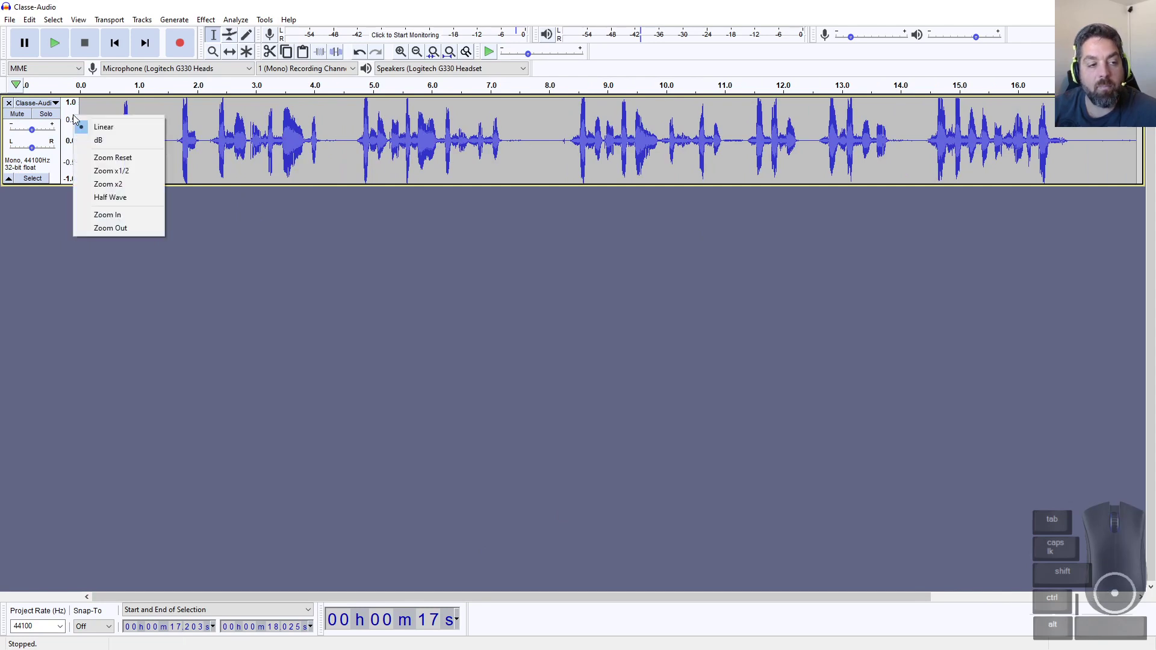
{"action": "left_click", "coordinate": [103, 141]}
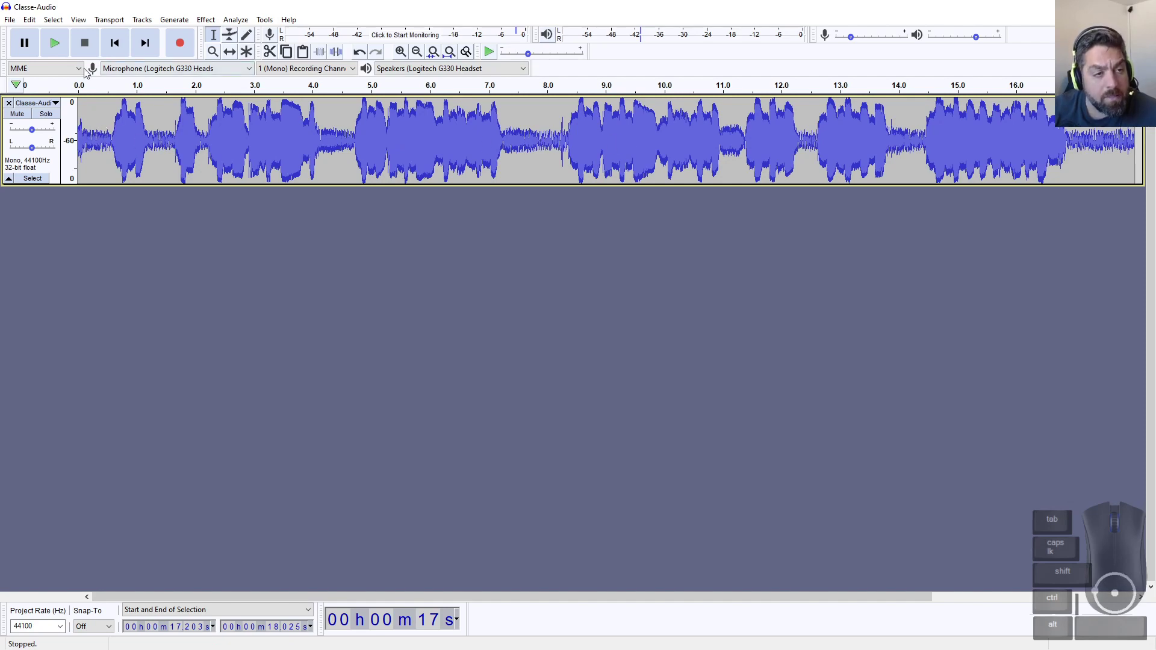
Step: Select the noise-only tail from about 17.0 s to the end of the track and play it
{"action": "key", "text": "space"}
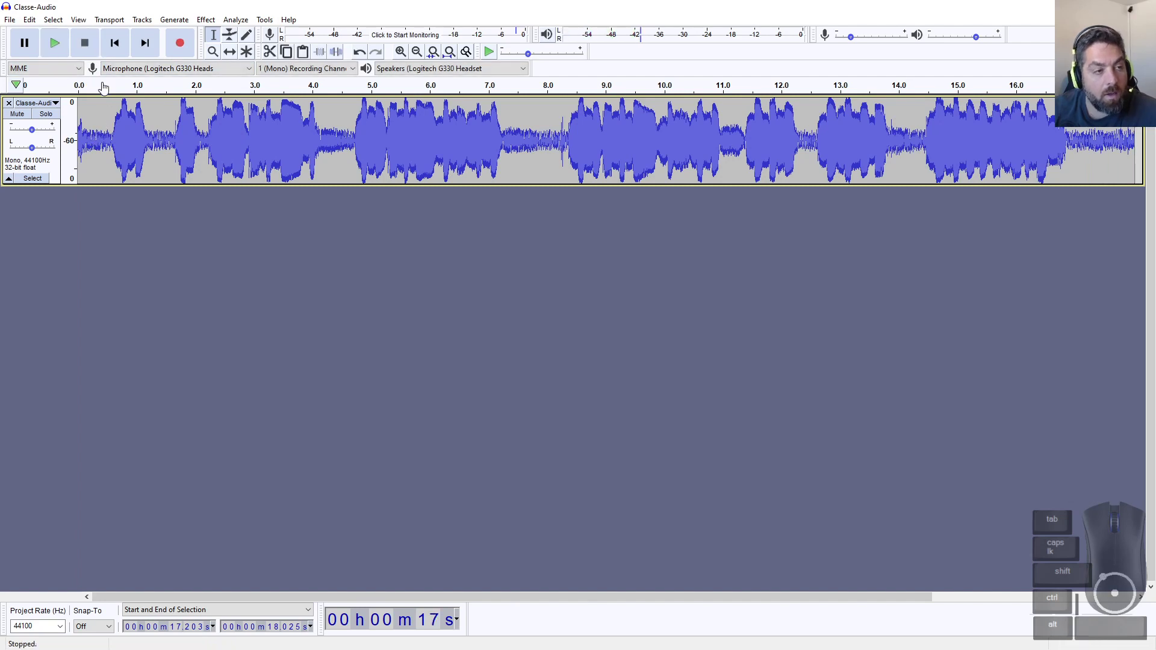
{"action": "left_click_drag", "start_coordinate": [1074, 150], "coordinate": [1136, 149]}
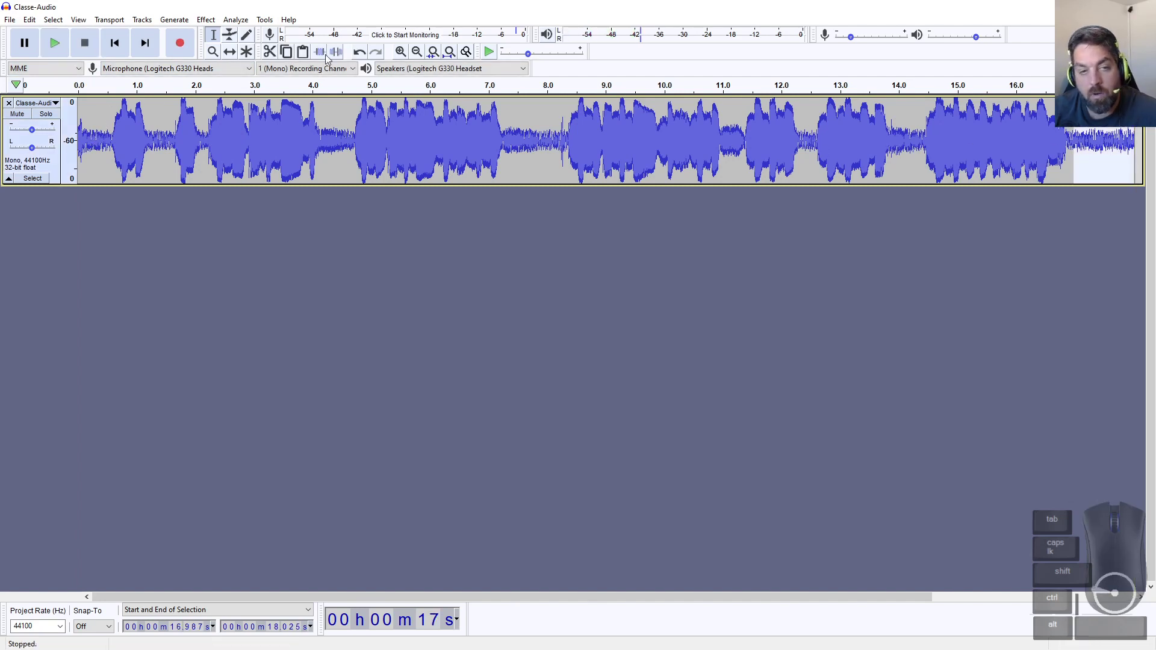
{"action": "left_click", "coordinate": [54, 43]}
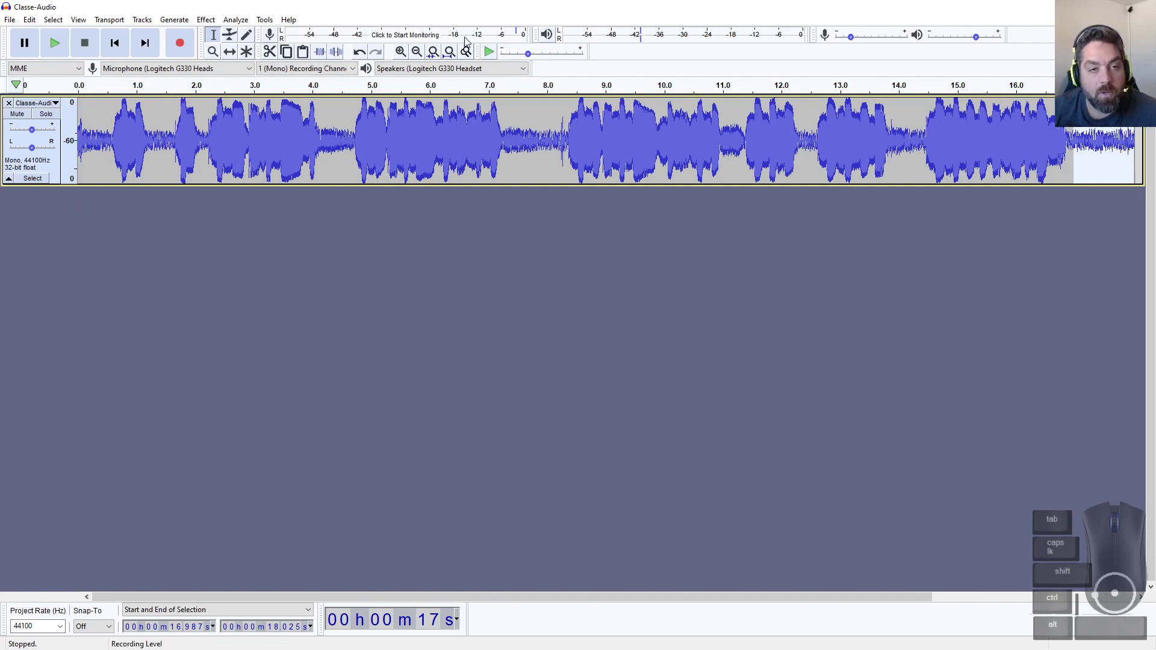
{"action": "left_click", "coordinate": [55, 43]}
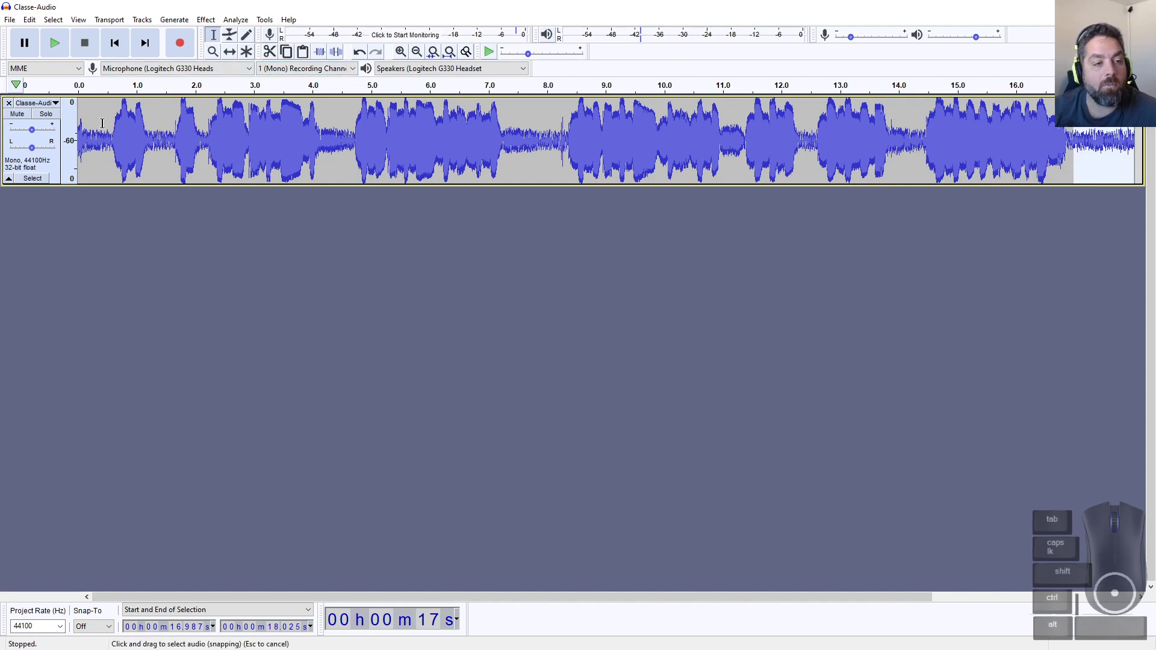
Step: Consult the noise reduction instructions on the "Nettoyer et éditer" slide and return to Audacity
{"action": "key", "text": "alt+Tab"}
{"action": "key", "text": "alt+Tab"}
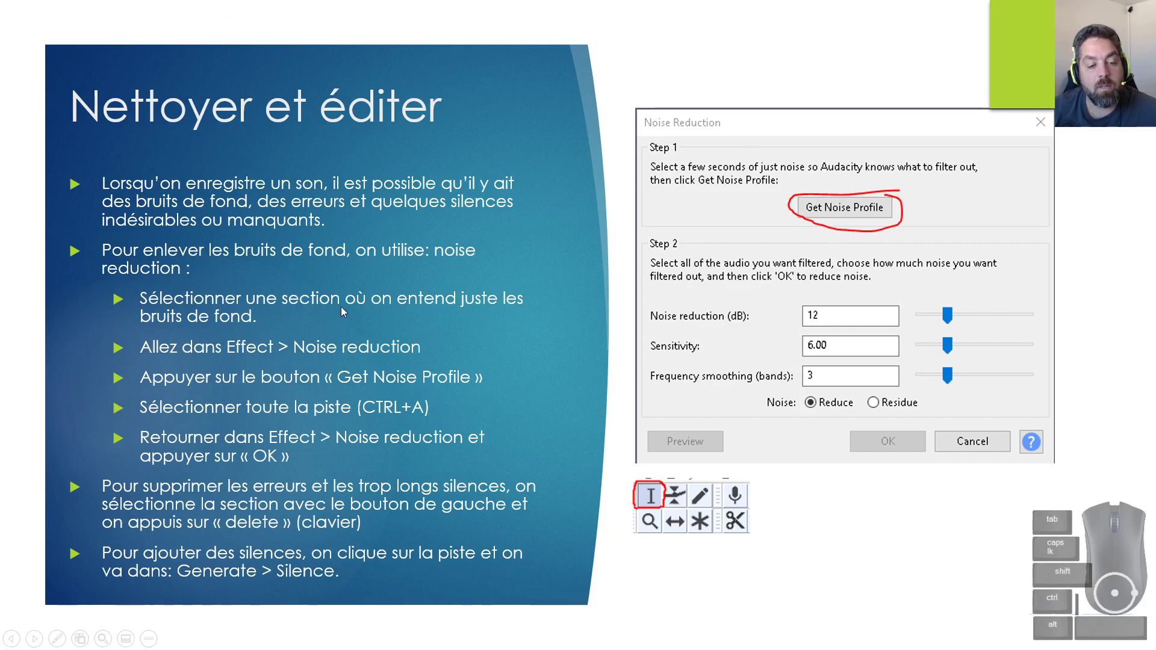
{"action": "key", "text": "alt+Tab"}
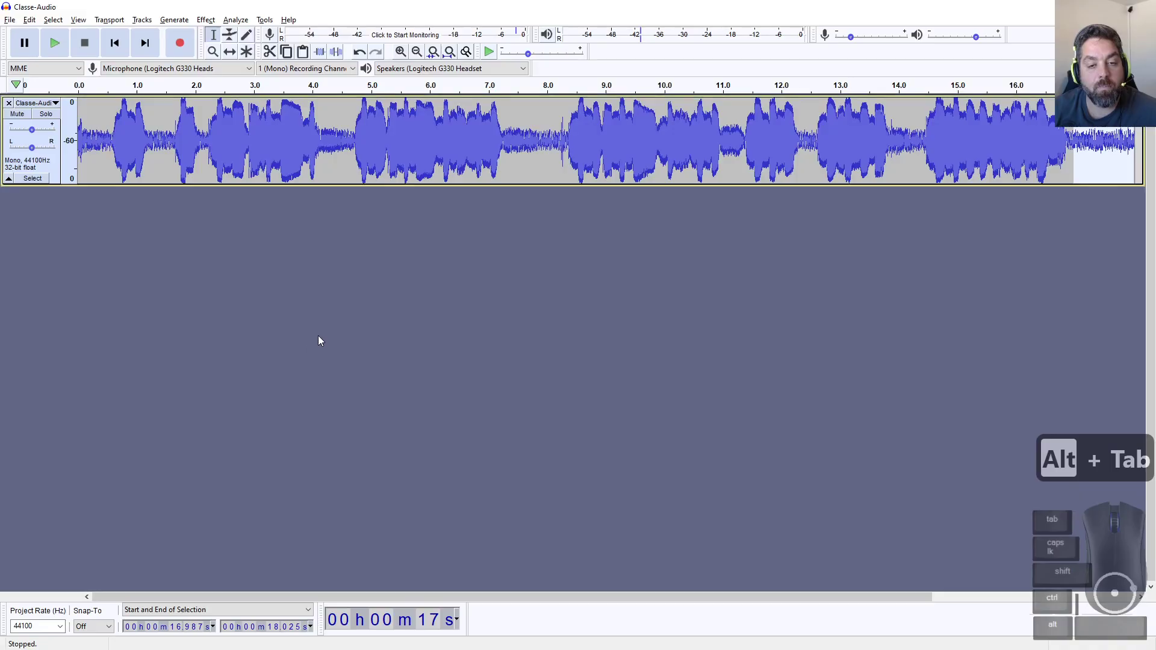
Step: Select the noise-only section from about 17.0 s to 18.0 s and capture it as the Noise Reduction profile
{"action": "left_click_drag", "start_coordinate": [1075, 150], "coordinate": [1132, 156]}
{"action": "key", "text": "space"}
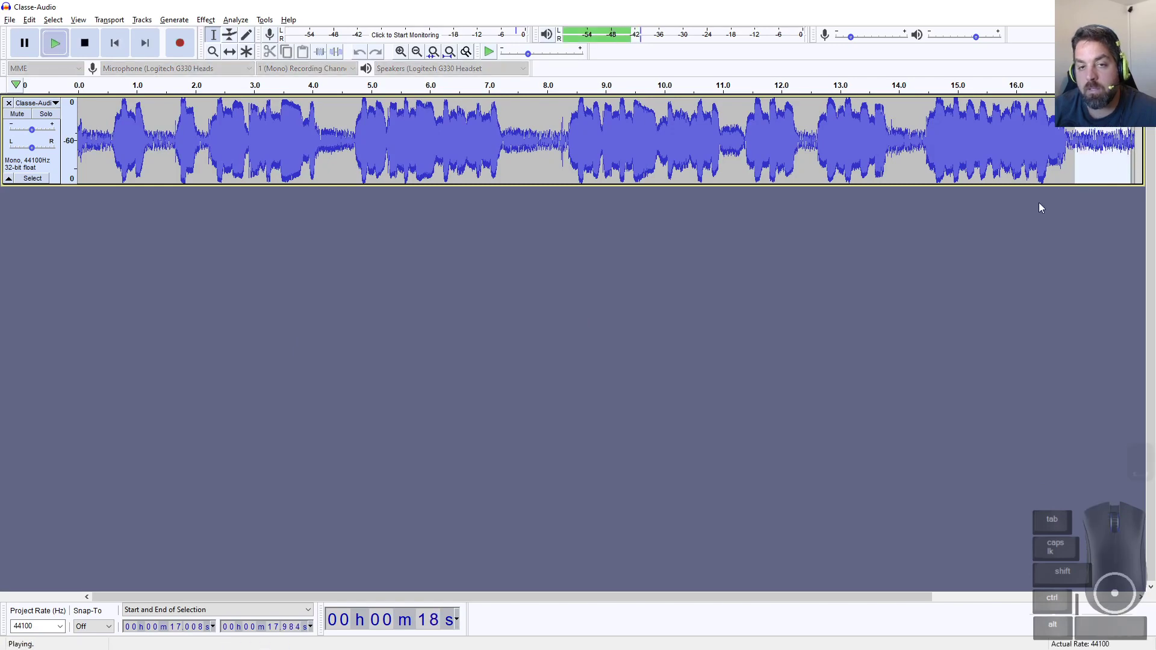
{"action": "left_click", "coordinate": [205, 19]}
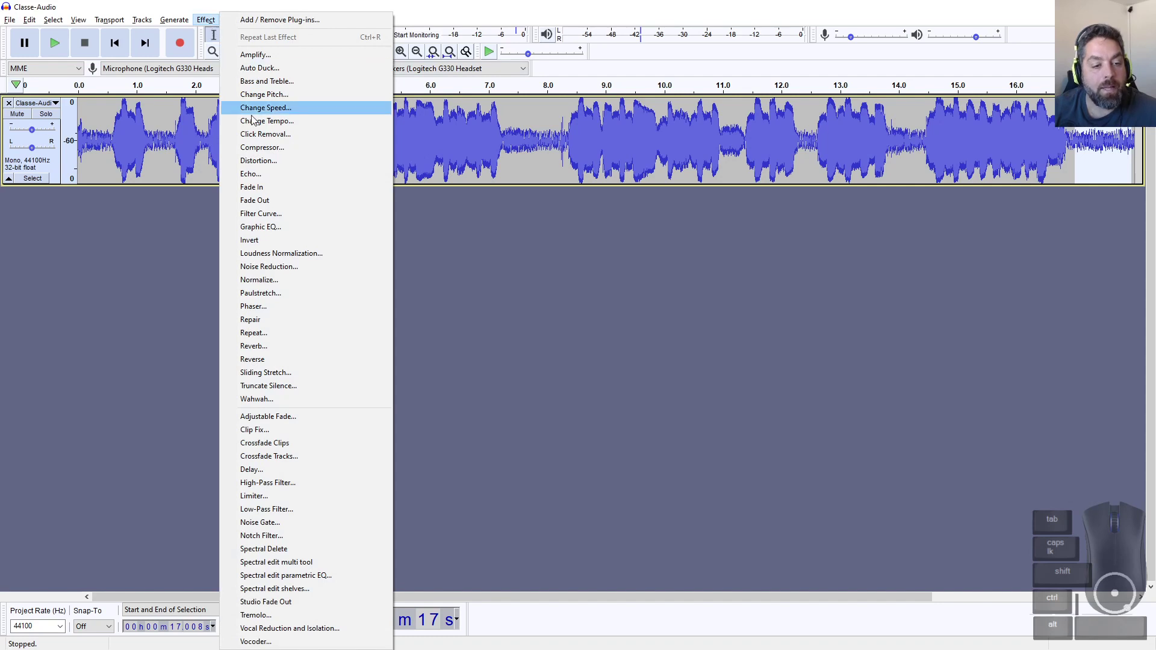
{"action": "left_click", "coordinate": [268, 266]}
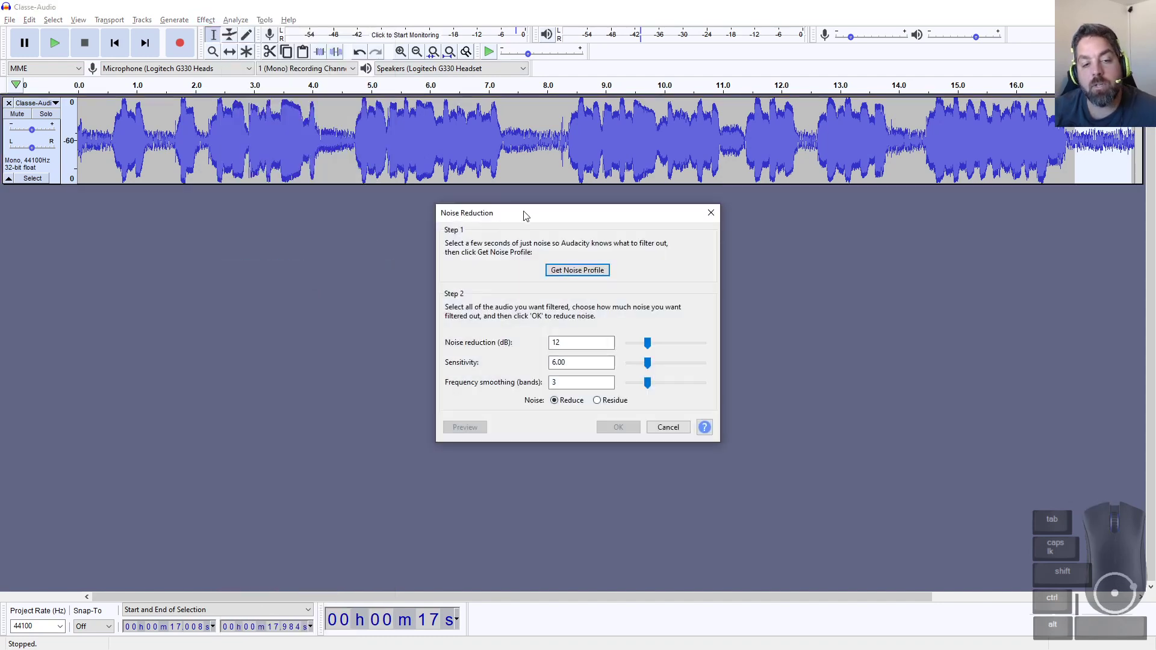
{"action": "left_click_drag", "start_coordinate": [525, 215], "coordinate": [568, 238]}
{"action": "left_click_drag", "start_coordinate": [650, 241], "coordinate": [582, 225]}
{"action": "left_click", "coordinate": [573, 278]}
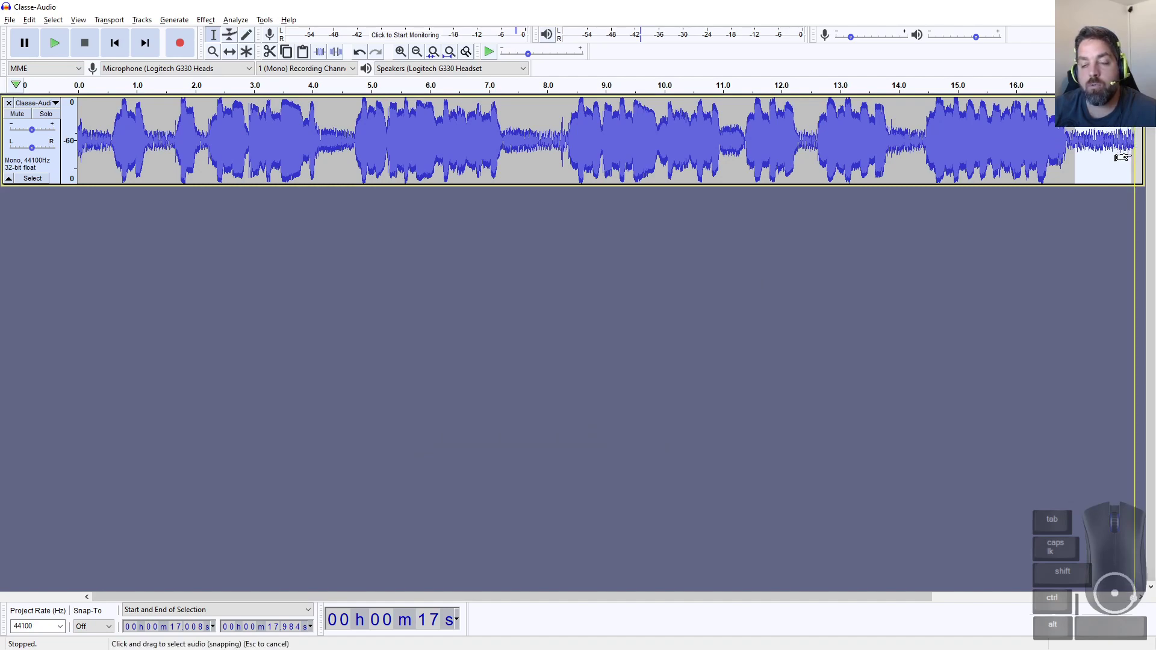
Step: Try applying Noise Reduction to only the selected tail section, and undo it
{"action": "left_click", "coordinate": [206, 19]}
{"action": "left_click", "coordinate": [265, 267]}
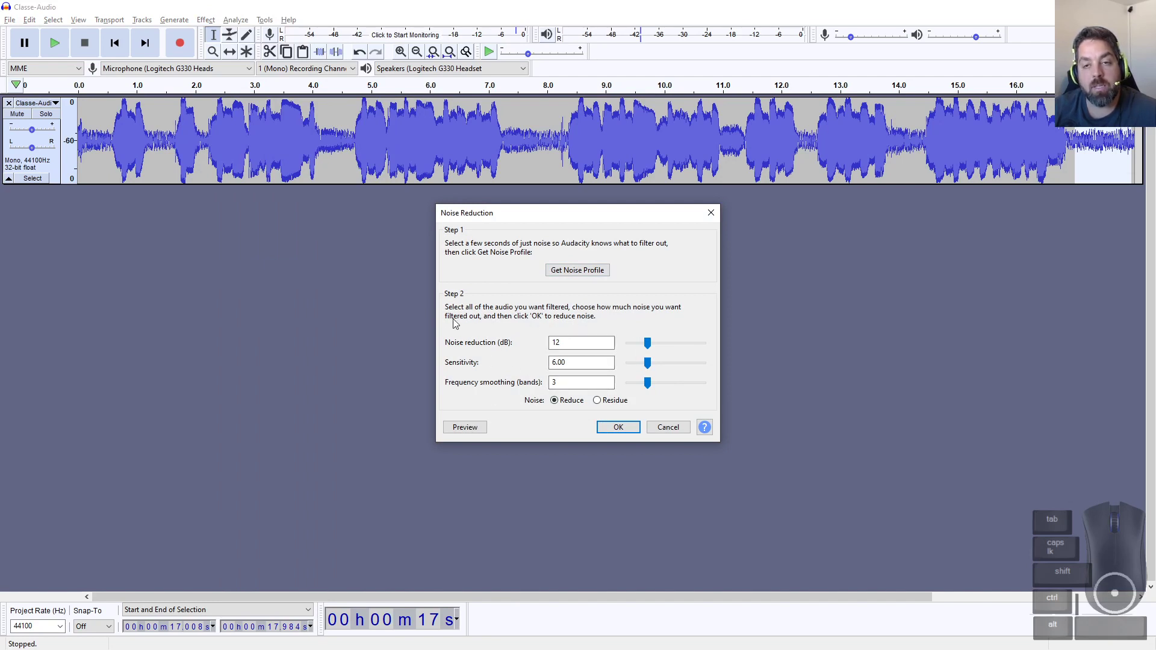
{"action": "left_click", "coordinate": [618, 427]}
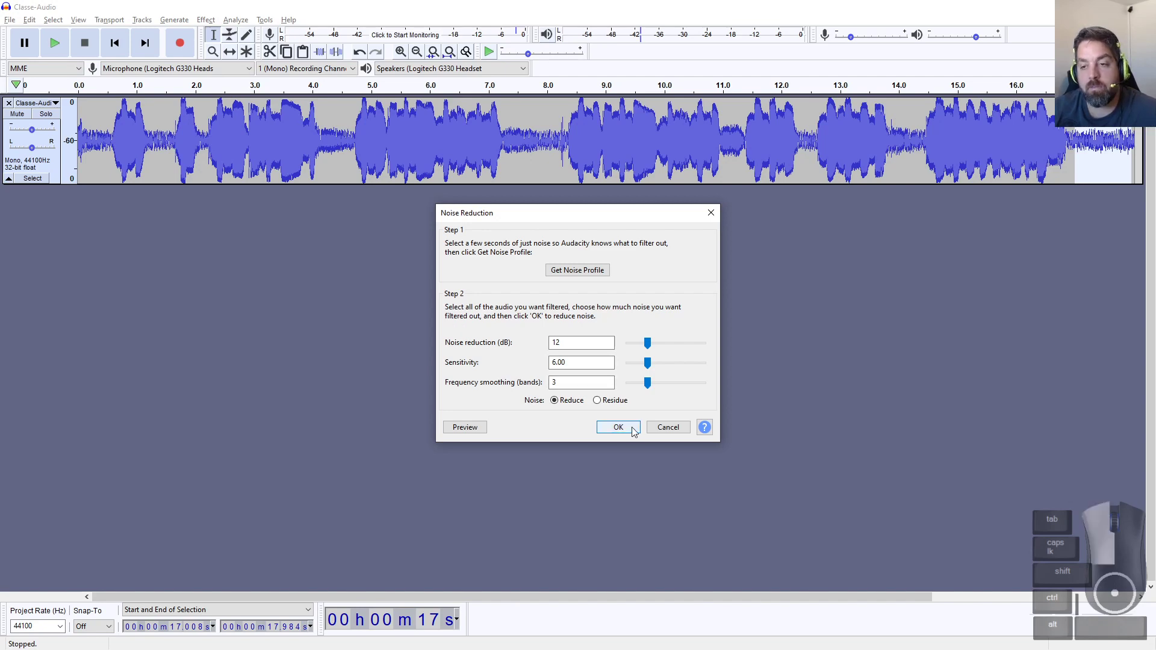
{"action": "key", "text": "ctrl+z"}
Step: Apply Noise Reduction to the entire track with 12 dB reduction, sensitivity 6.00 and 3 frequency smoothing bands
{"action": "left_click", "coordinate": [1109, 148]}
{"action": "key", "text": "ctrl+a"}
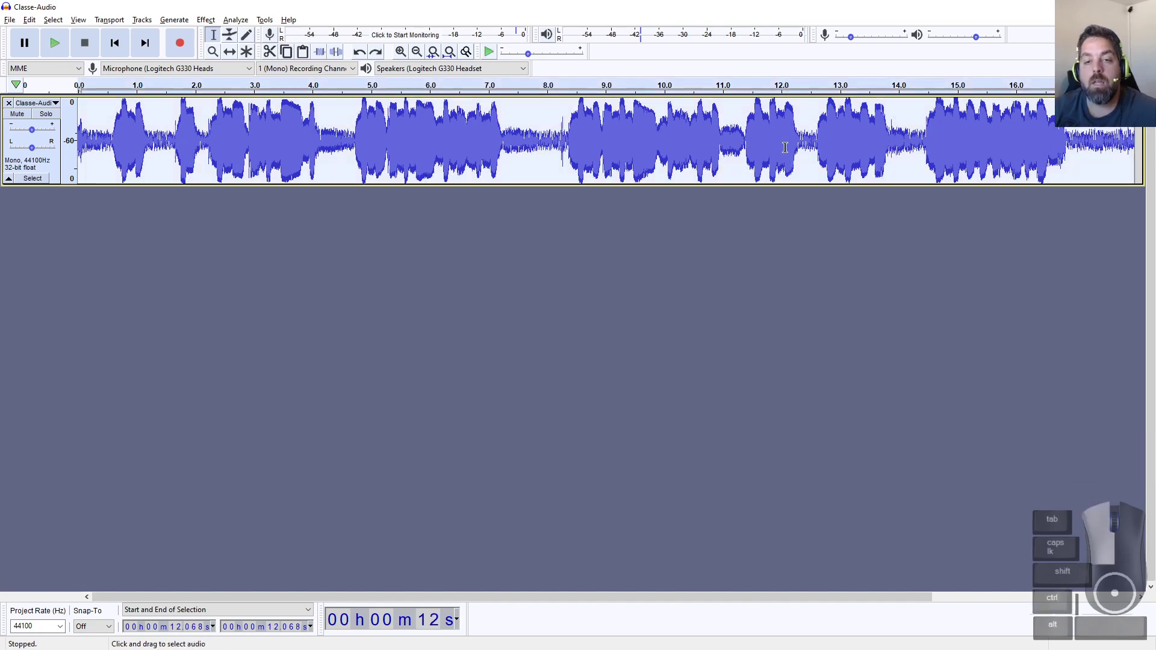
{"action": "left_click", "coordinate": [205, 19]}
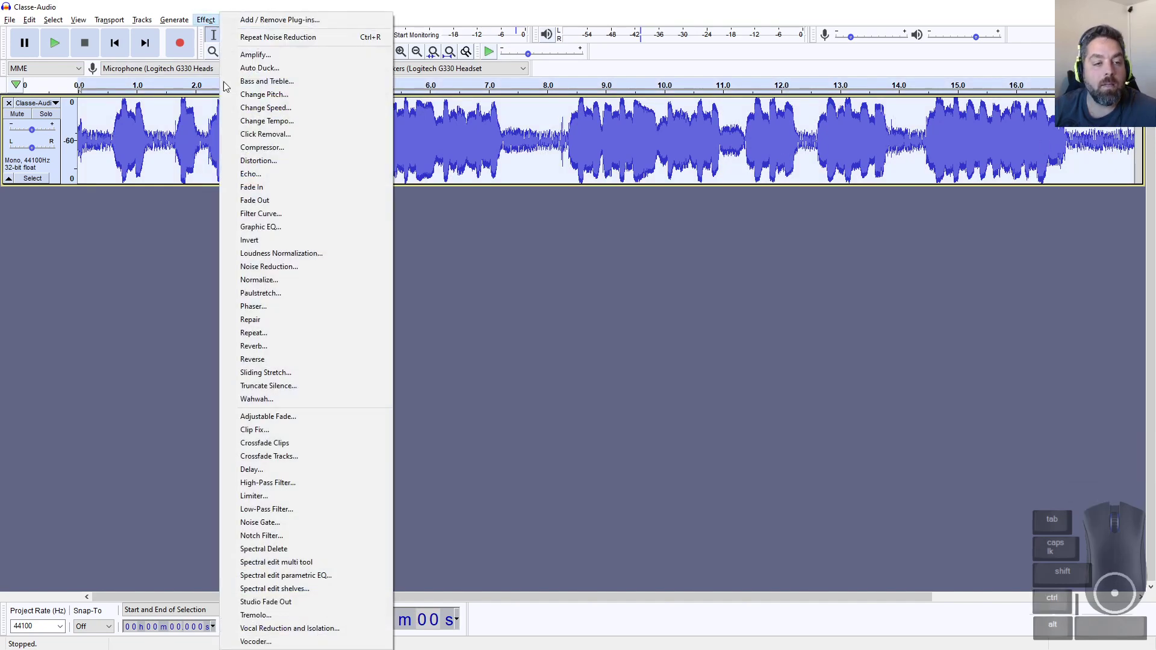
{"action": "left_click", "coordinate": [270, 267]}
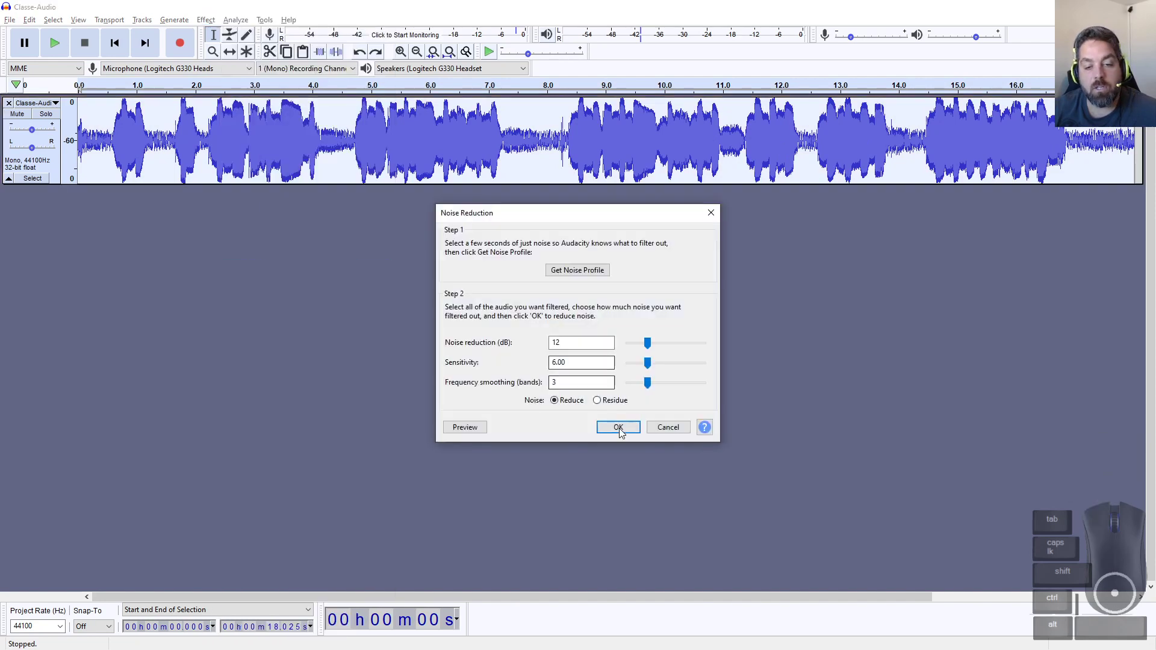
{"action": "left_click", "coordinate": [617, 423]}
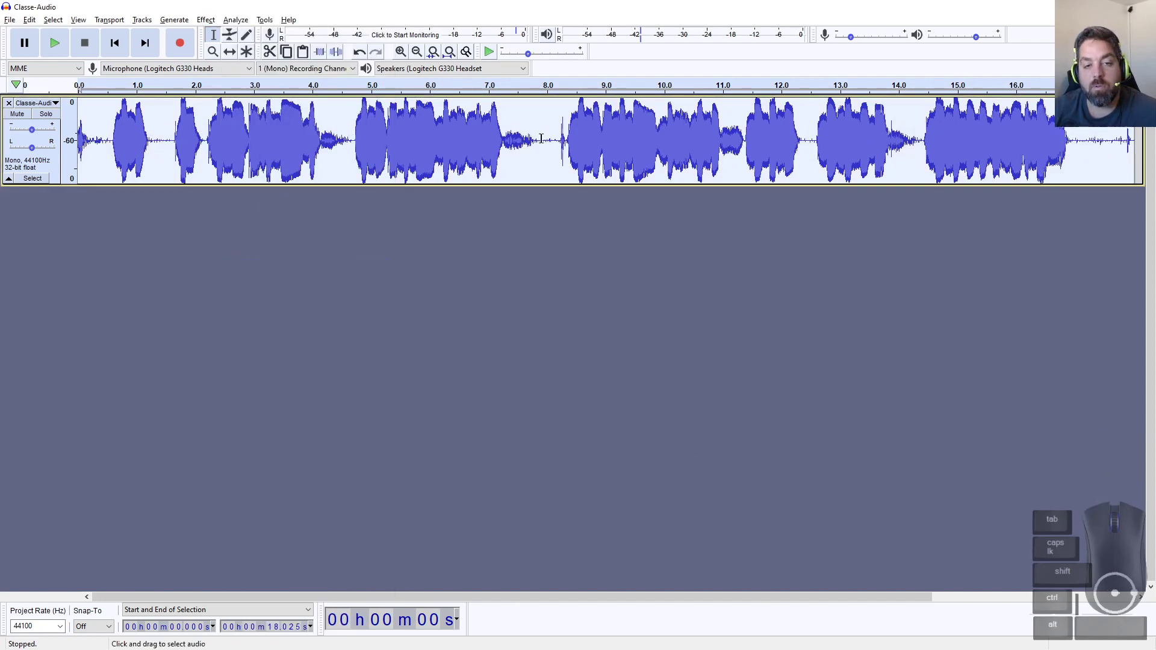
Step: Play the filtered track from about 17.0 s and from about 0.4 s to check the background noise
{"action": "left_click", "coordinate": [1076, 154]}
{"action": "key", "text": "space"}
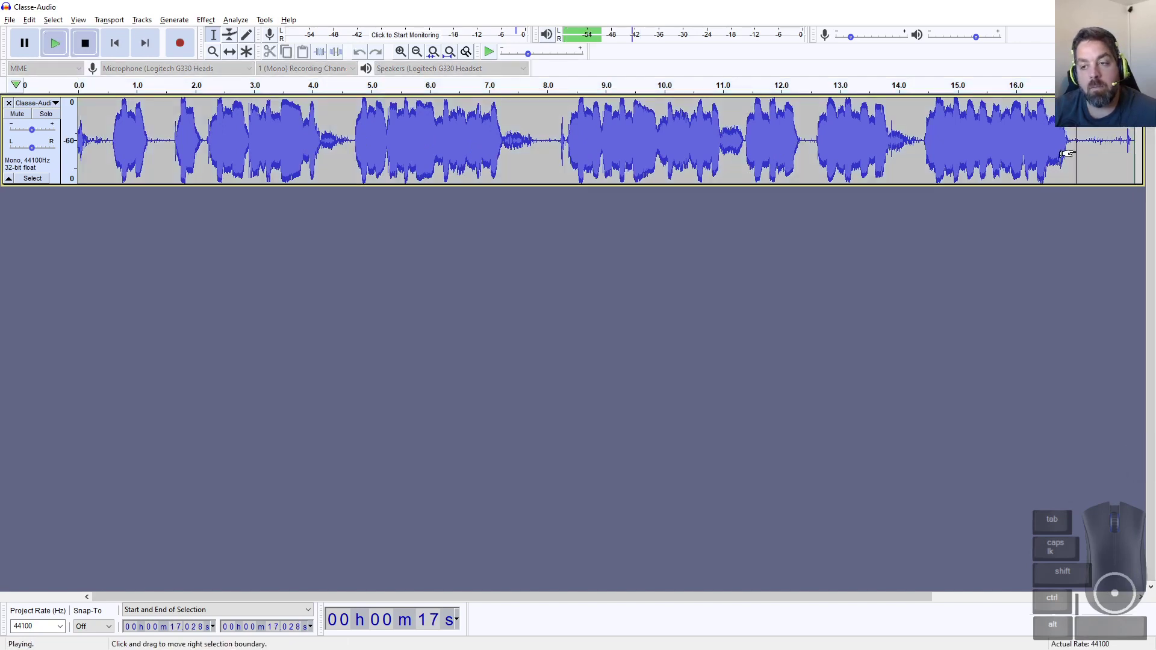
{"action": "left_click", "coordinate": [99, 154]}
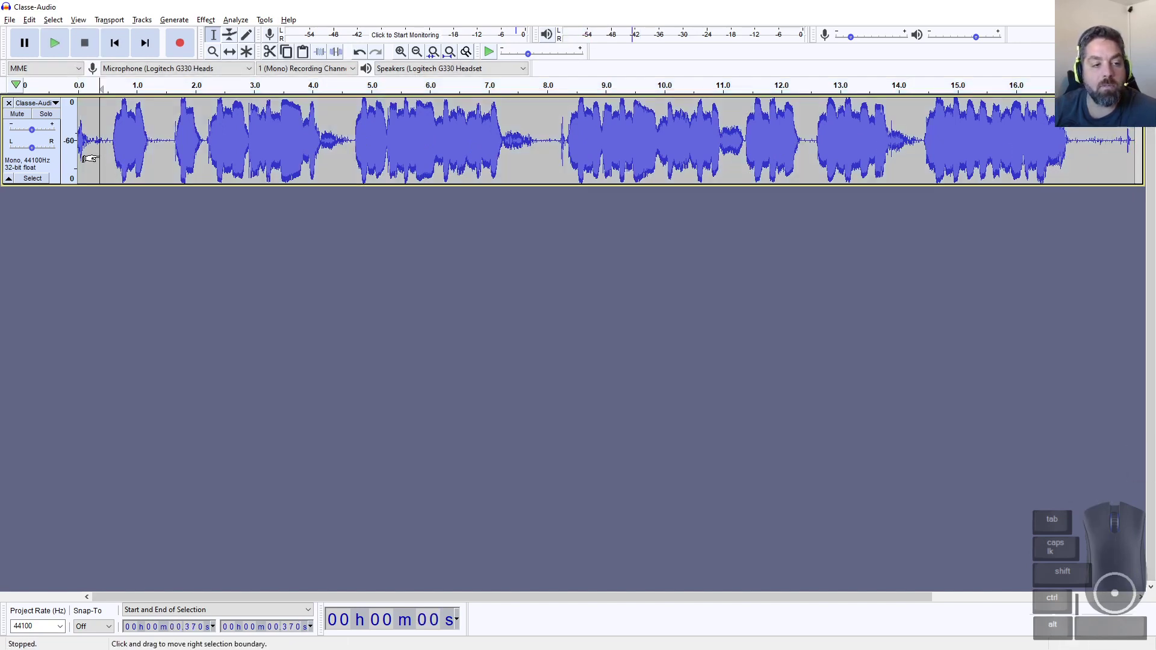
{"action": "key", "text": "space"}
{"action": "left_click", "coordinate": [90, 46]}
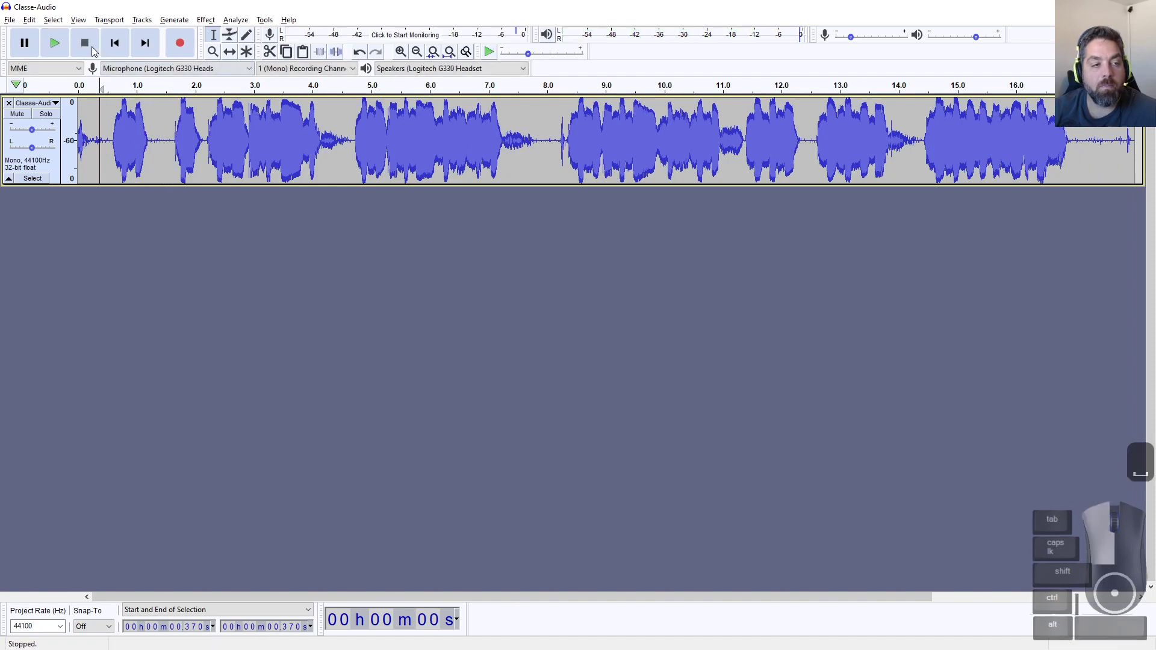
Step: Set the waveform display to the Linear scale and review the slide's instructions for deleting errors and long silences
{"action": "right_click", "coordinate": [72, 119]}
{"action": "left_click", "coordinate": [101, 131]}
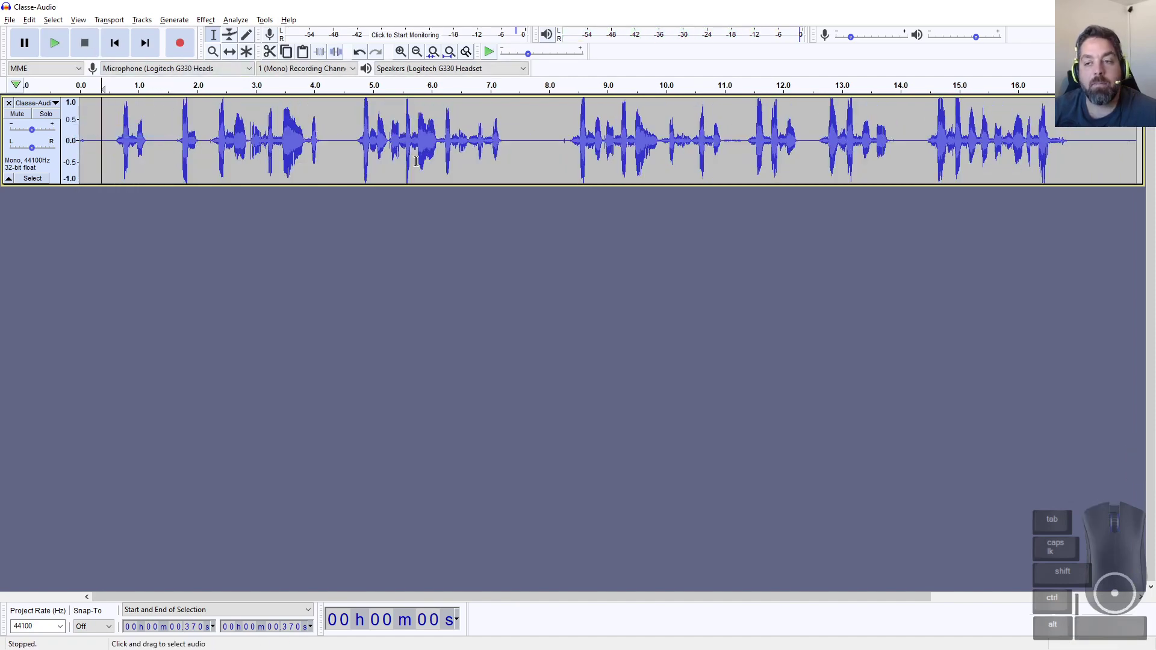
{"action": "key", "text": "alt+Tab"}
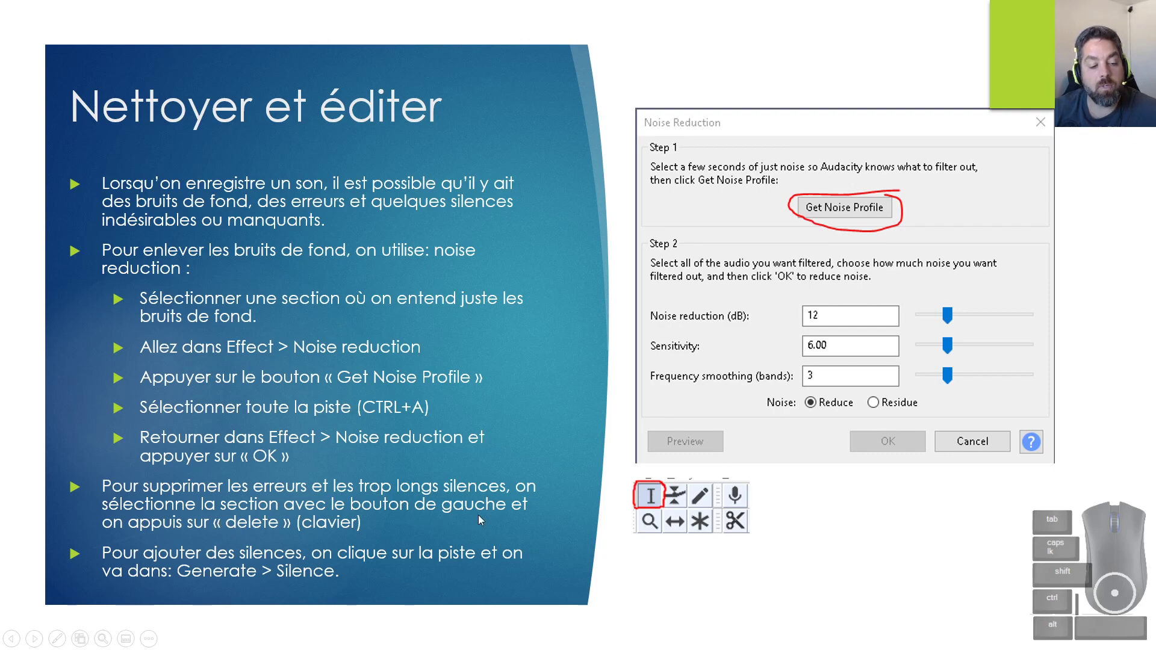
{"action": "key", "text": "alt+Tab"}
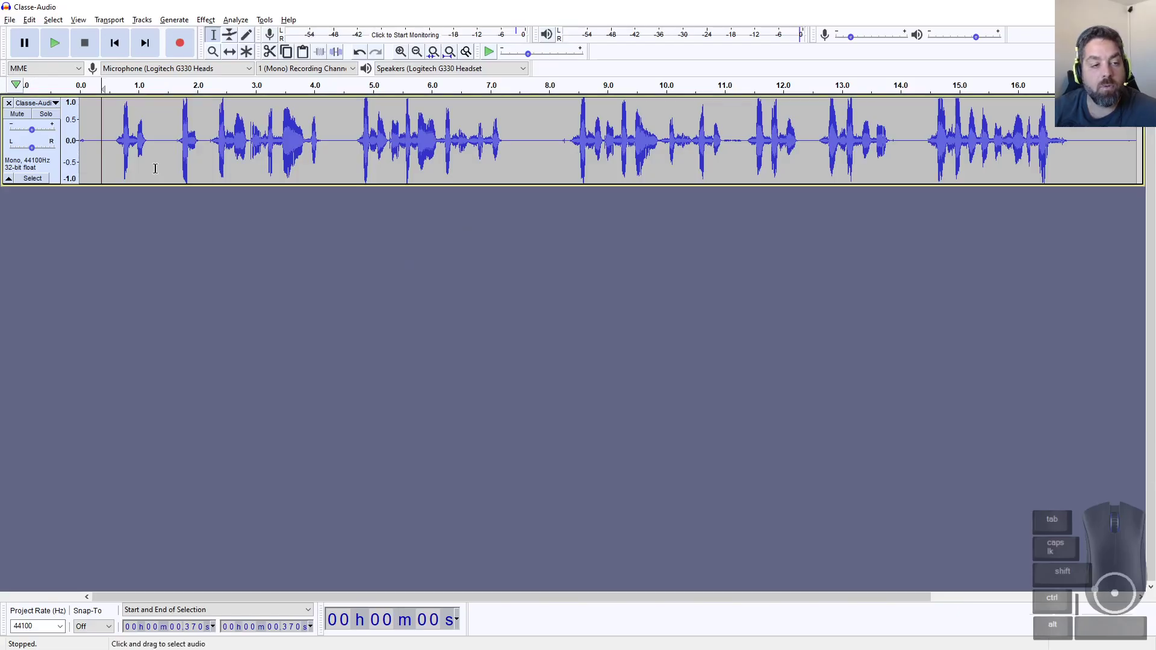
Step: Play the track from about 0.1 s to find the unwanted part, and delete the section from 0 to about 8.3 s
{"action": "left_click", "coordinate": [89, 153]}
{"action": "key", "text": "space"}
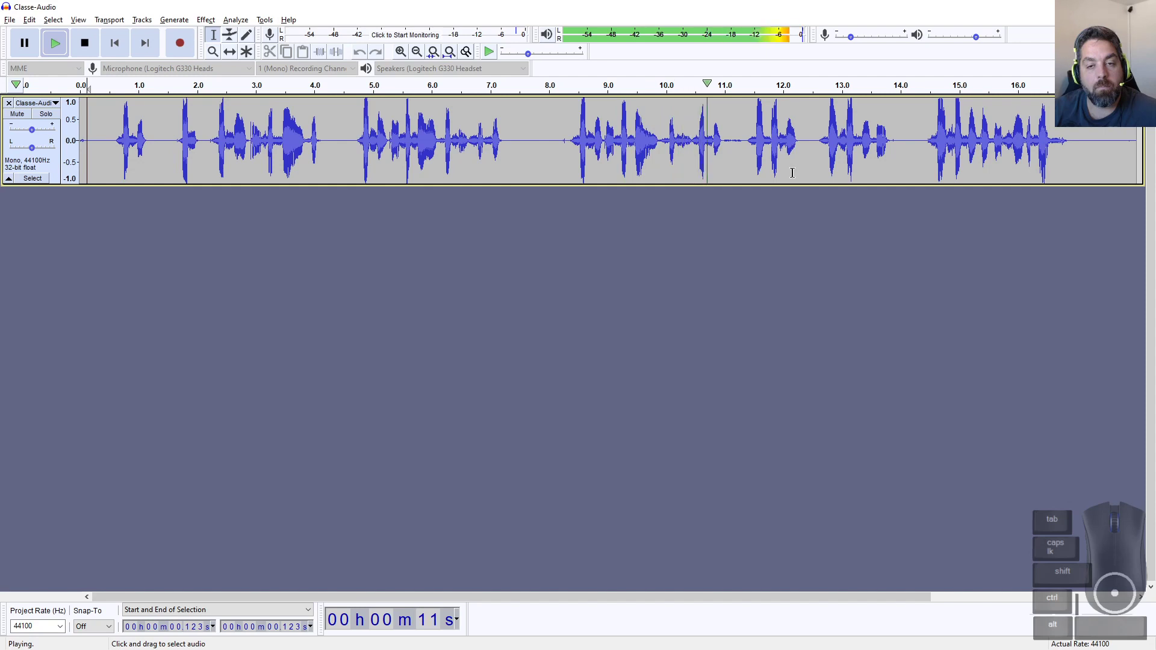
{"action": "key", "text": "space"}
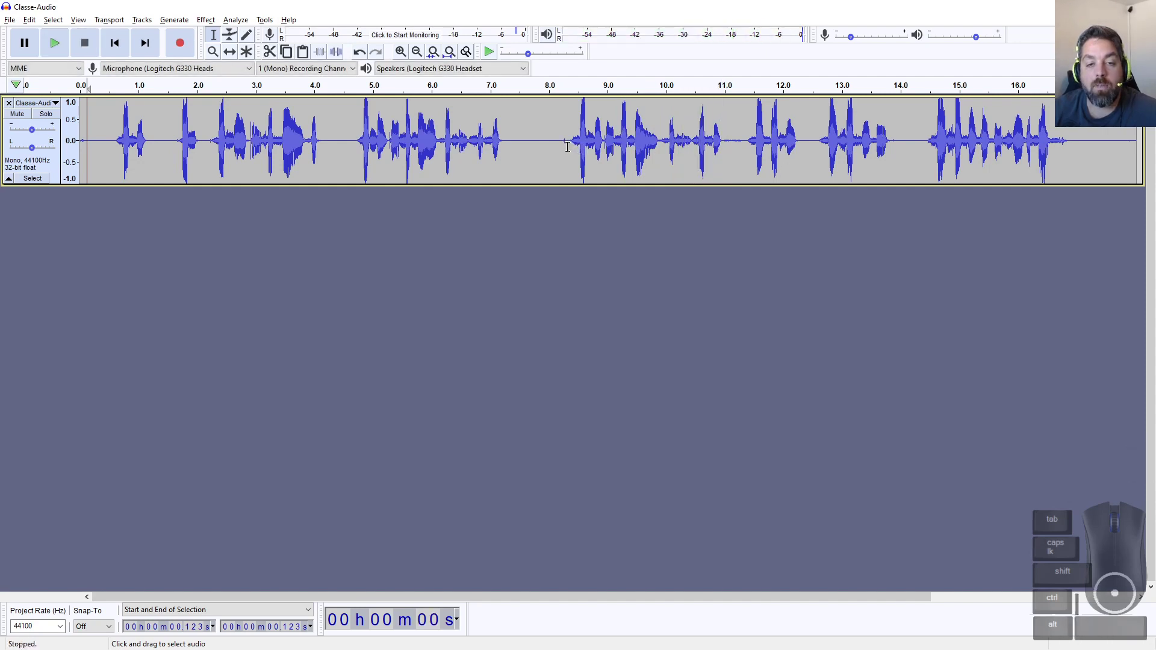
{"action": "left_click_drag", "start_coordinate": [567, 147], "coordinate": [75, 155]}
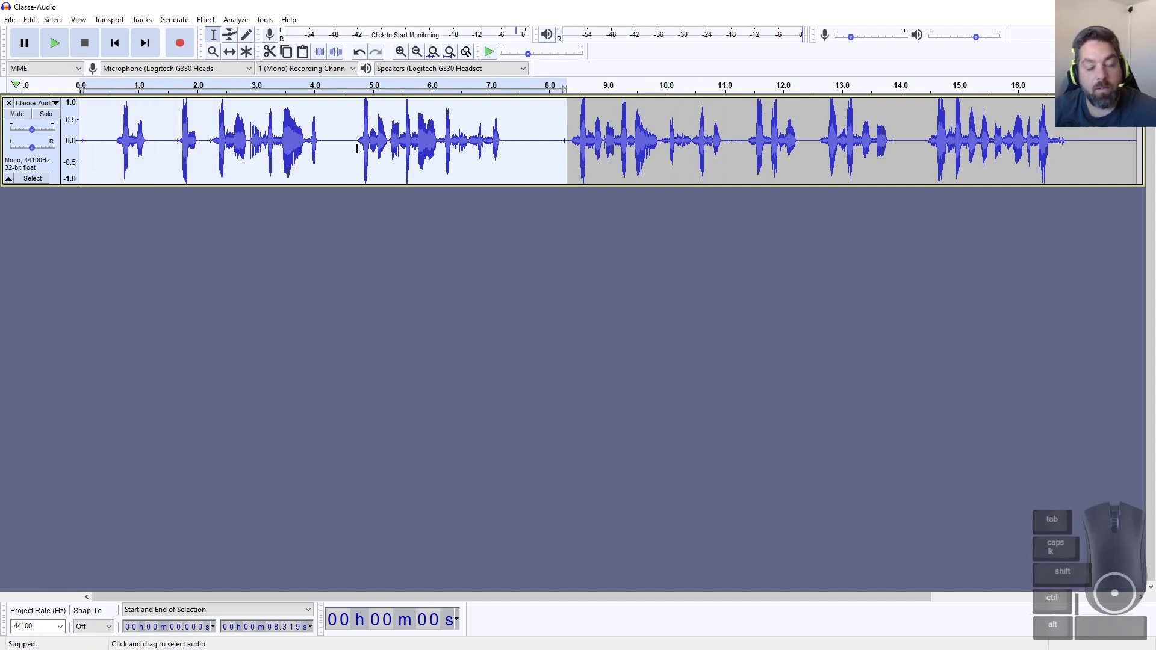
{"action": "key", "text": "Delete"}
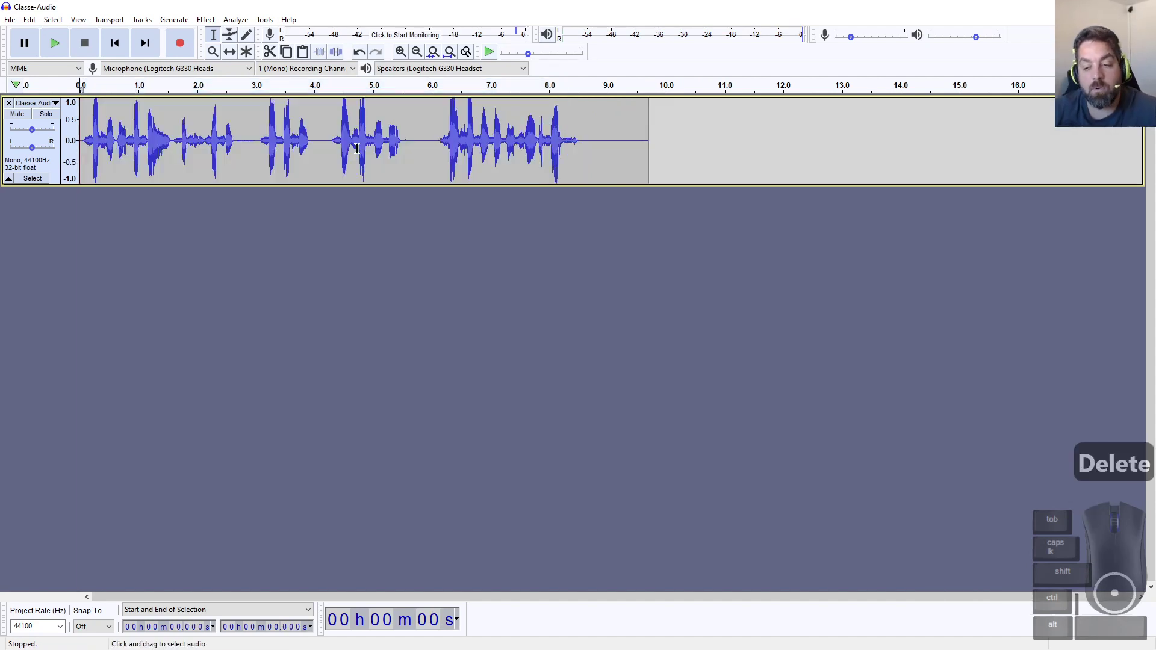
Step: Play the track from the start to find the error, then delete about 3.0 to 6.1 s and the trailing silence from about 5.5 s
{"action": "left_click", "coordinate": [55, 43]}
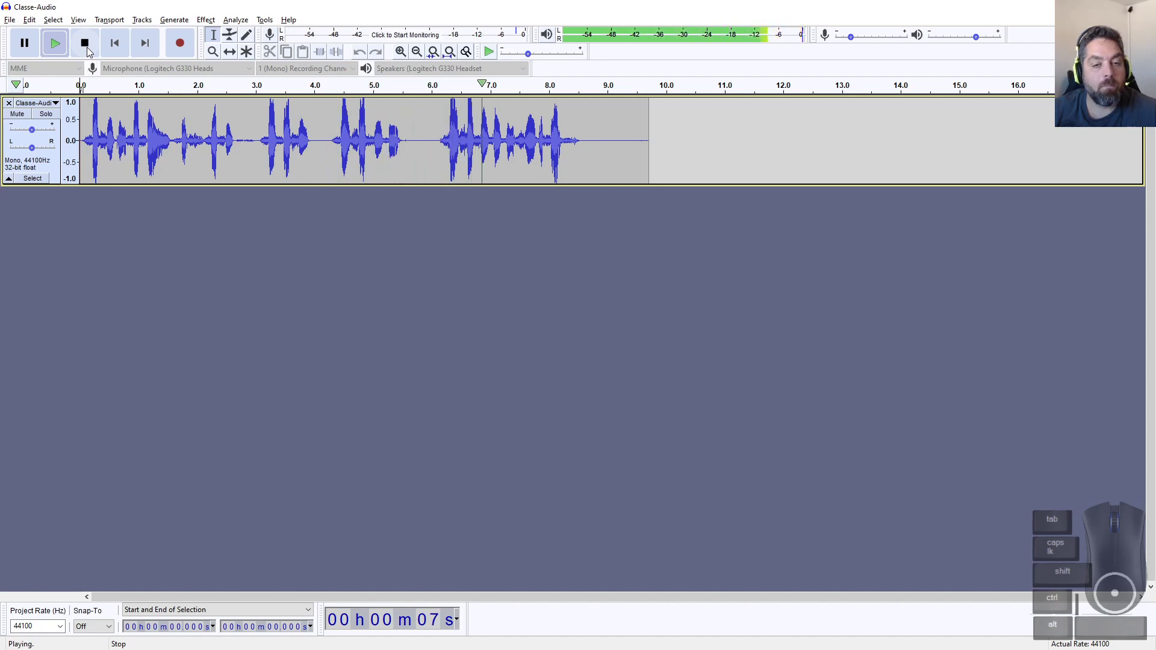
{"action": "left_click", "coordinate": [87, 51]}
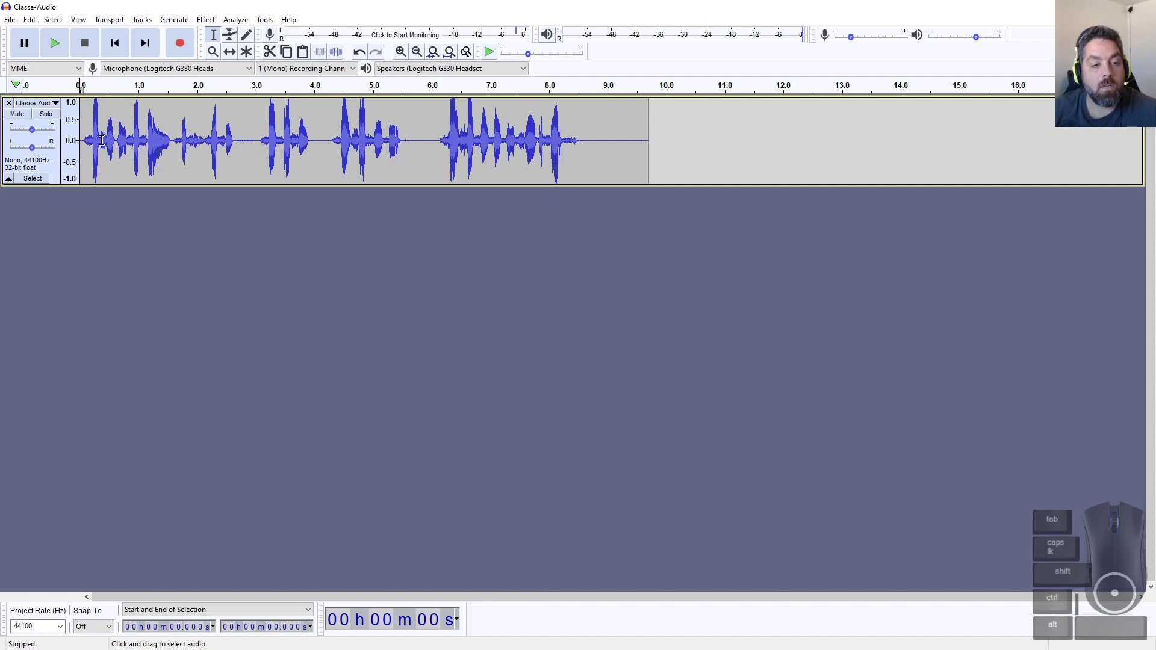
{"action": "left_click", "coordinate": [238, 150]}
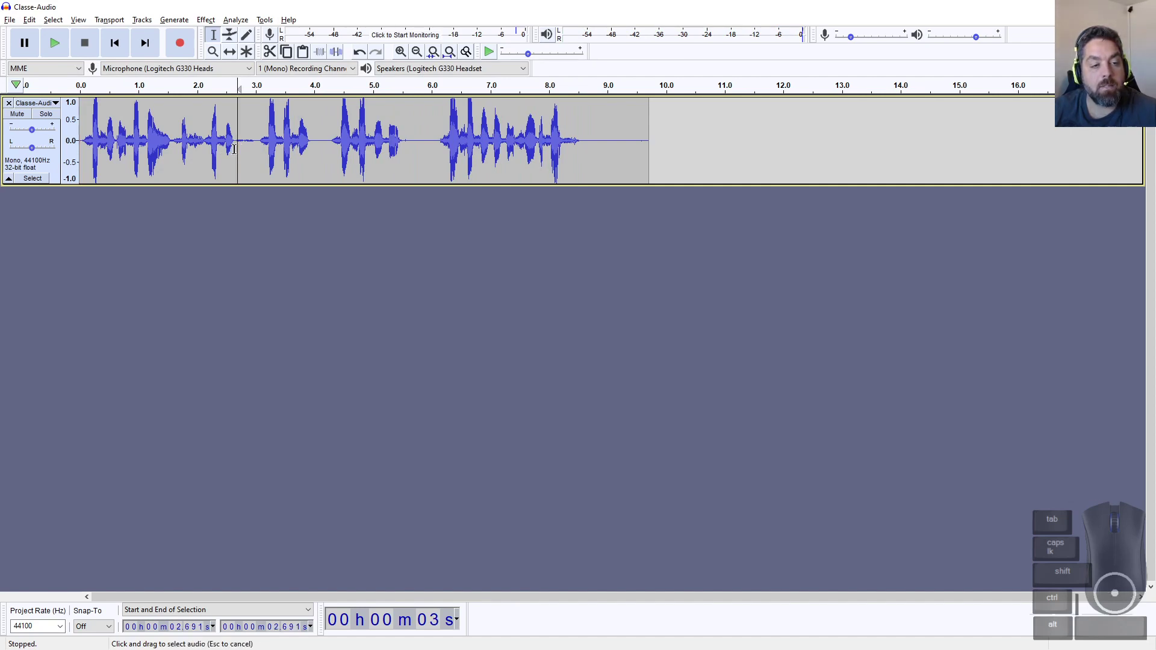
{"action": "left_click_drag", "start_coordinate": [235, 150], "coordinate": [434, 163]}
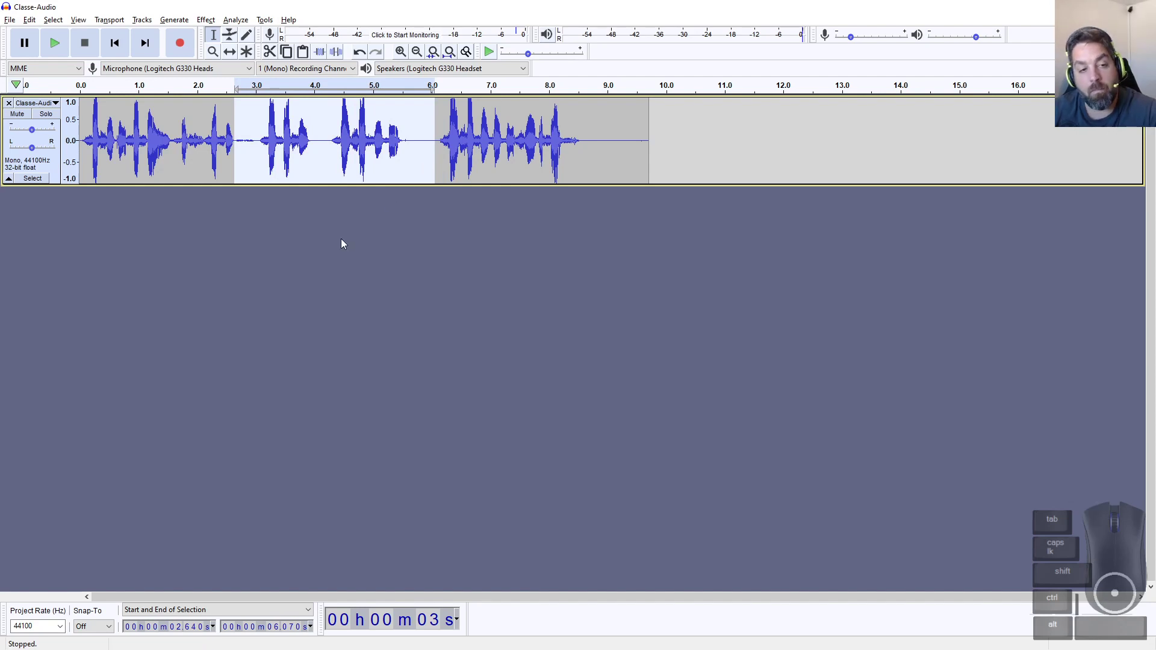
{"action": "left_click", "coordinate": [255, 150]}
{"action": "left_click_drag", "start_coordinate": [257, 151], "coordinate": [530, 168]}
{"action": "key", "text": "Delete"}
{"action": "key", "text": "Delete"}
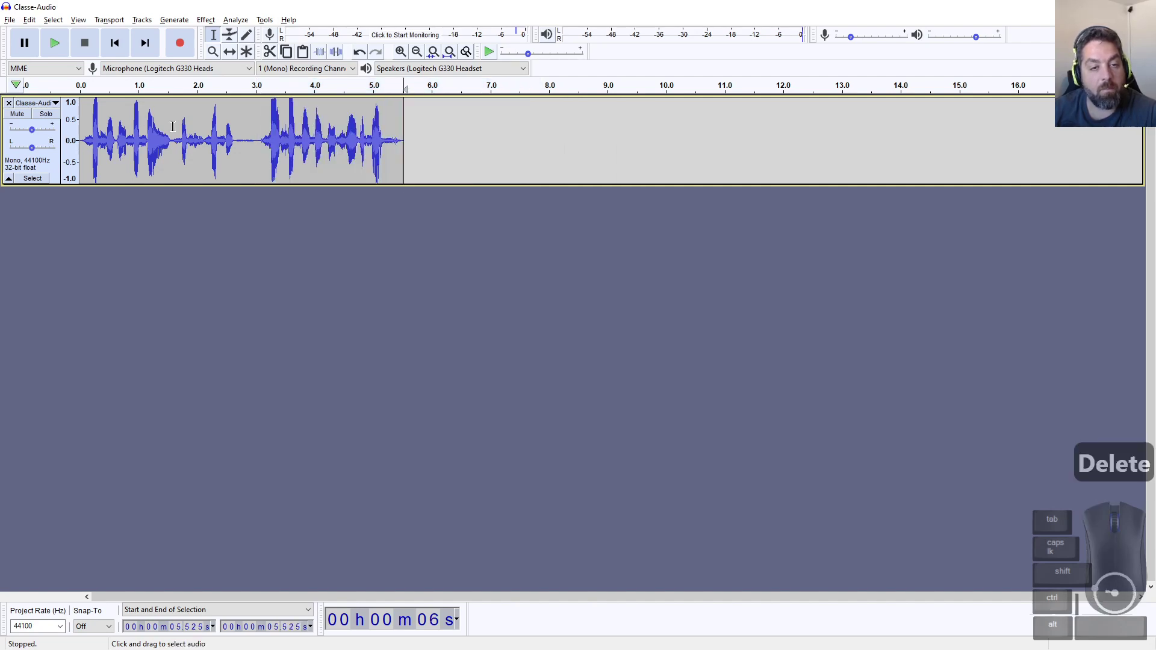
Step: Play the trimmed track from the start and review the presentation slide's instructions for adding silences
{"action": "left_click", "coordinate": [115, 43]}
{"action": "left_click", "coordinate": [55, 50]}
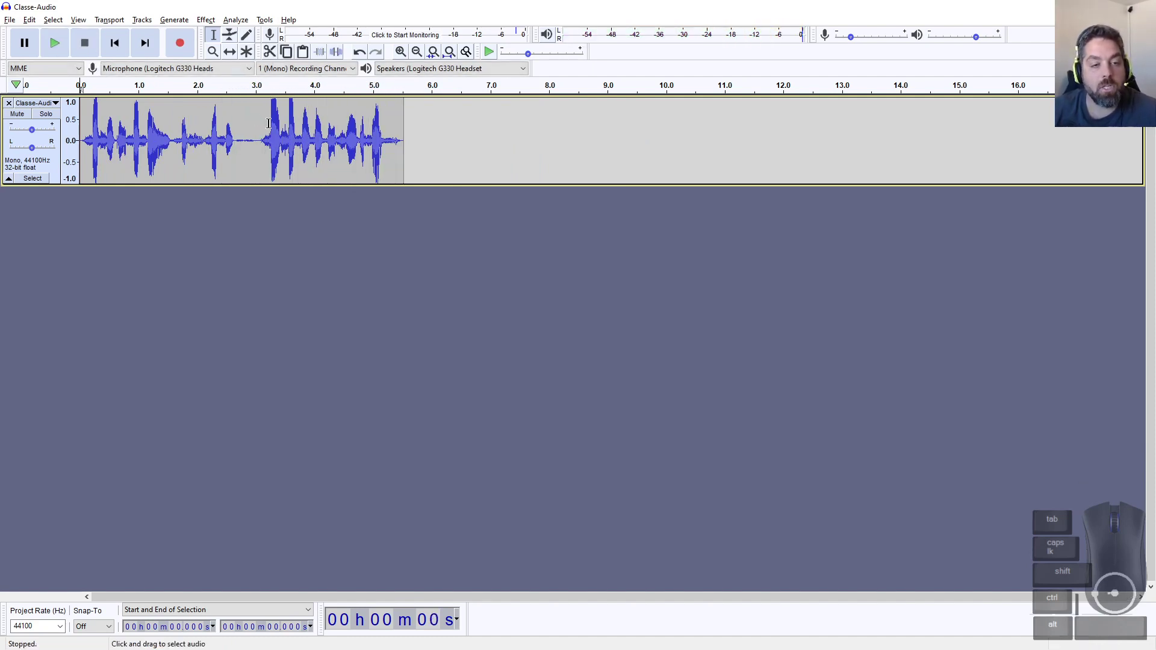
{"action": "key", "text": "alt+Tab"}
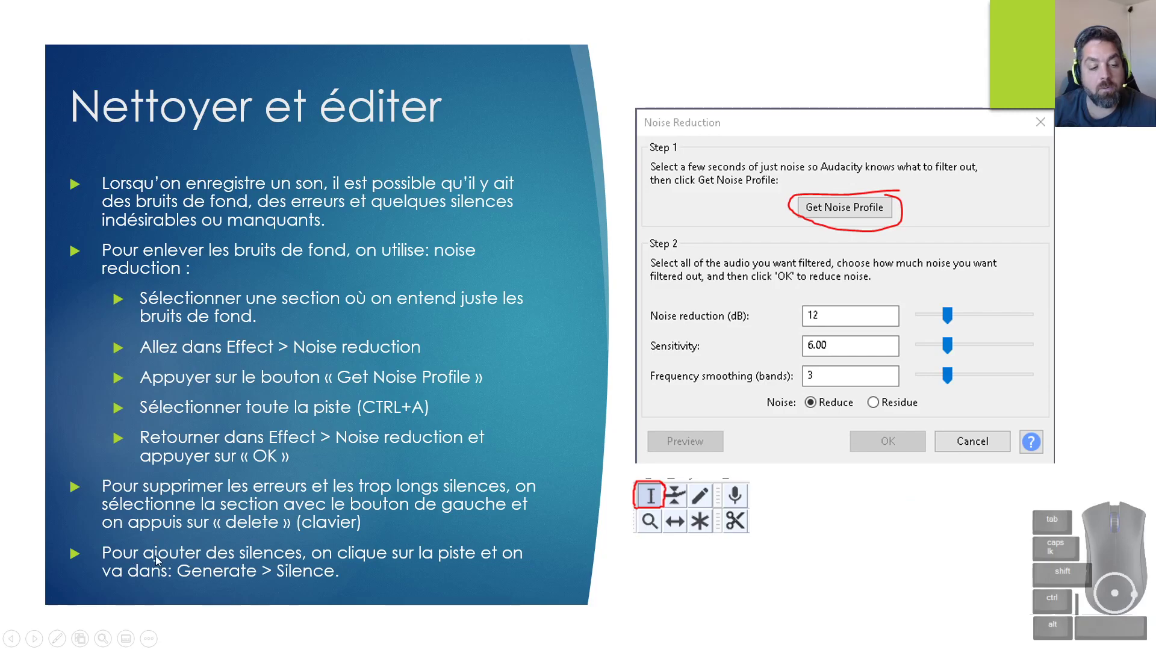
{"action": "key", "text": "alt+Tab"}
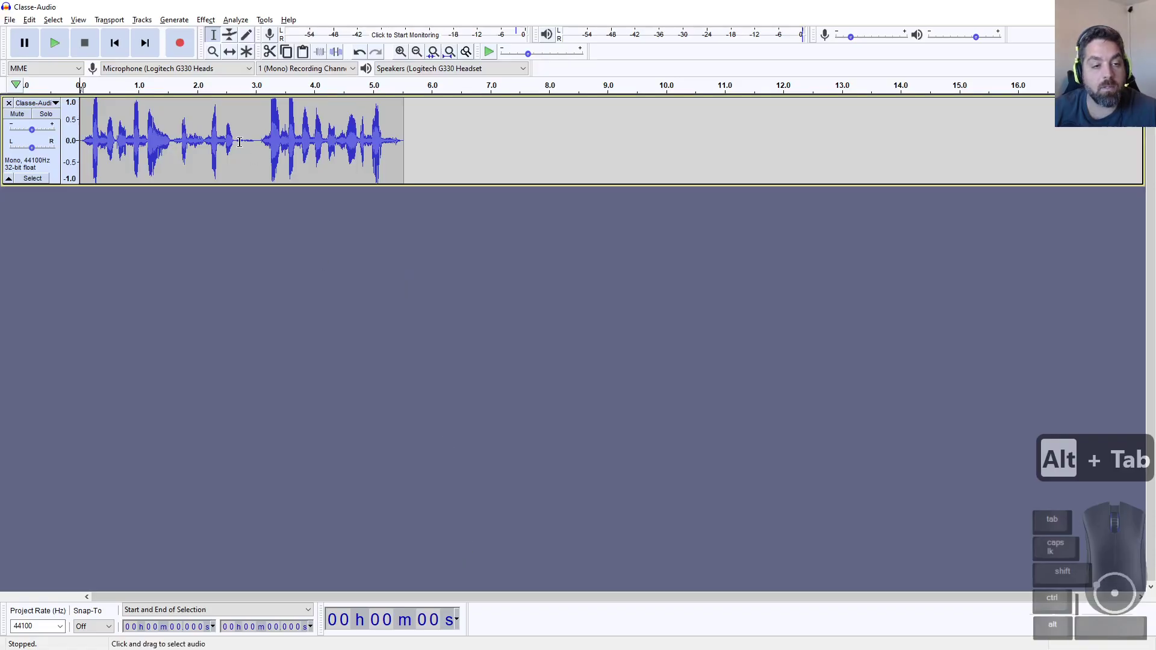
Step: Play the pause from about 2.64 to 2.99 s and try deleting it to shorten the gap
{"action": "left_click_drag", "start_coordinate": [236, 143], "coordinate": [388, 174]}
{"action": "scroll", "coordinate": [241, 147], "scroll_direction": "up", "scroll_amount": 3, "text": "ctrl"}
{"action": "key", "text": "space"}
{"action": "key", "text": "space"}
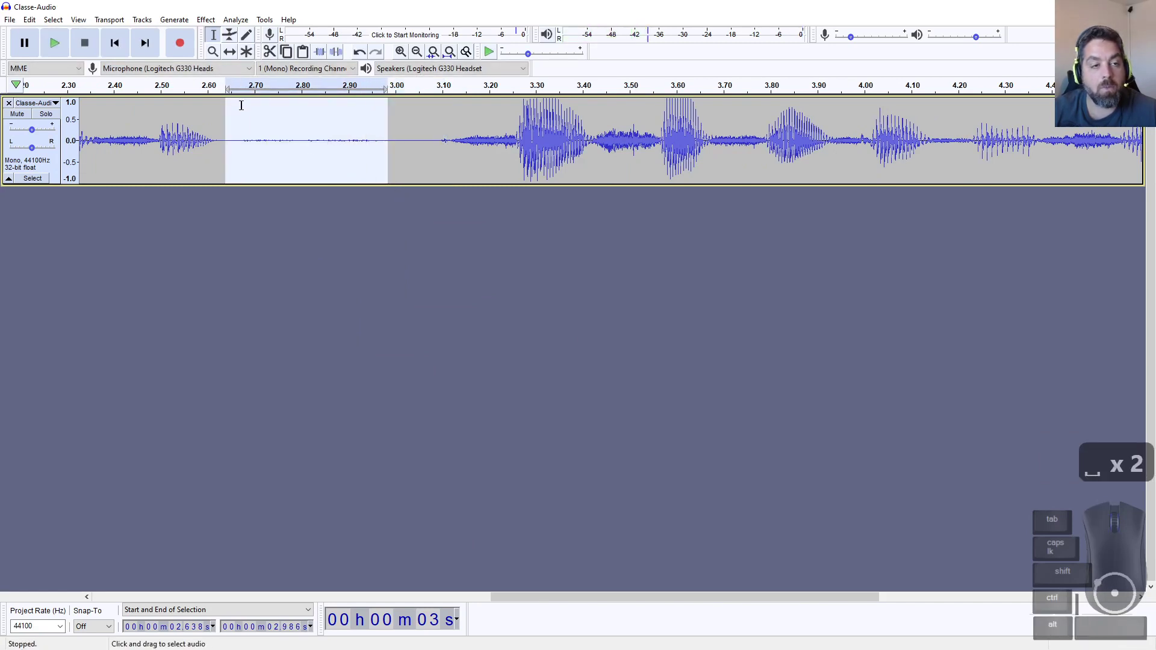
{"action": "key", "text": "Delete"}
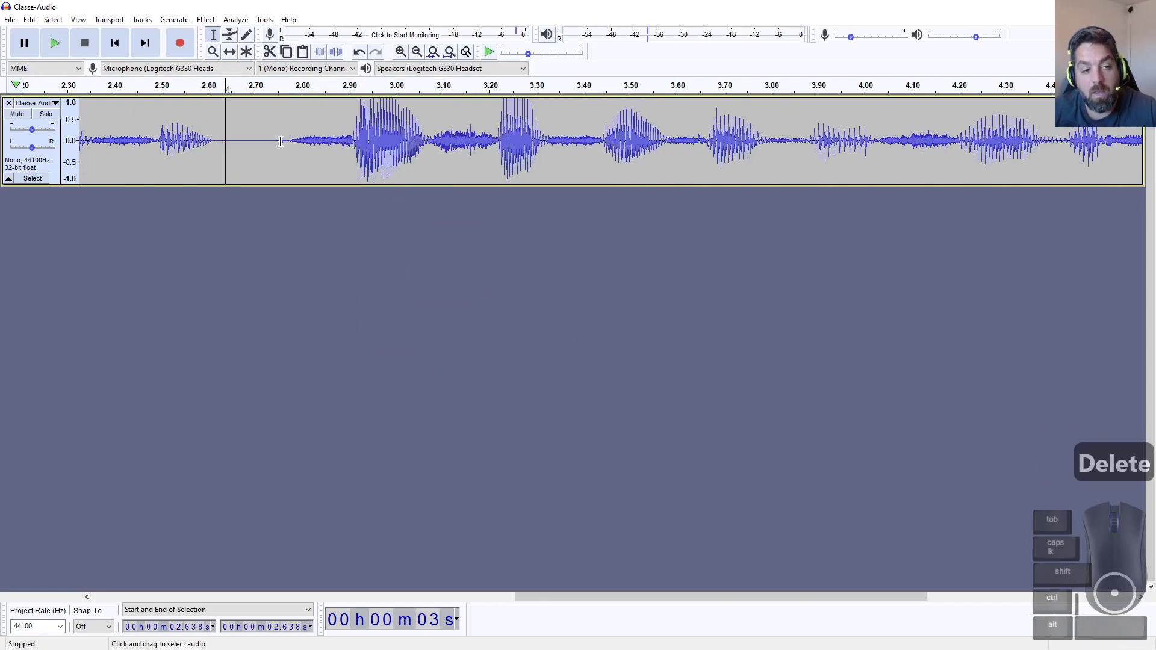
Step: Play the shortened gap from about 2.48 s and undo the deletion of the pause
{"action": "left_click", "coordinate": [153, 143]}
{"action": "key", "text": "space"}
{"action": "key", "text": "space"}
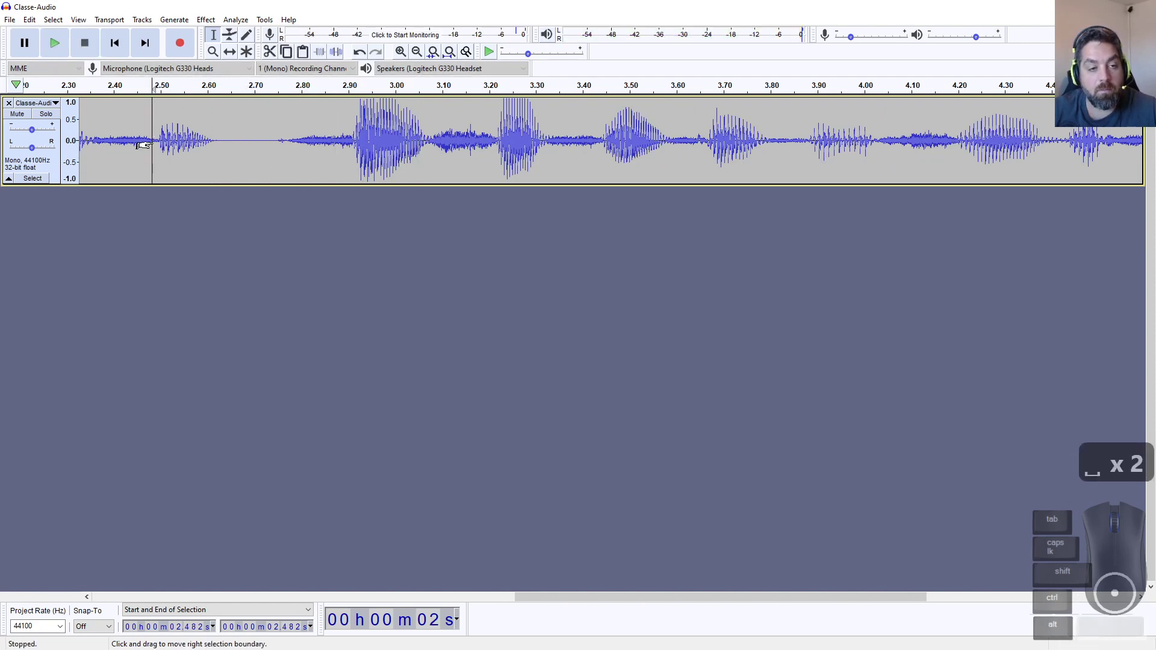
{"action": "key", "text": "ctrl+z"}
{"action": "scroll", "coordinate": [277, 156], "scroll_direction": "down", "scroll_amount": 3}
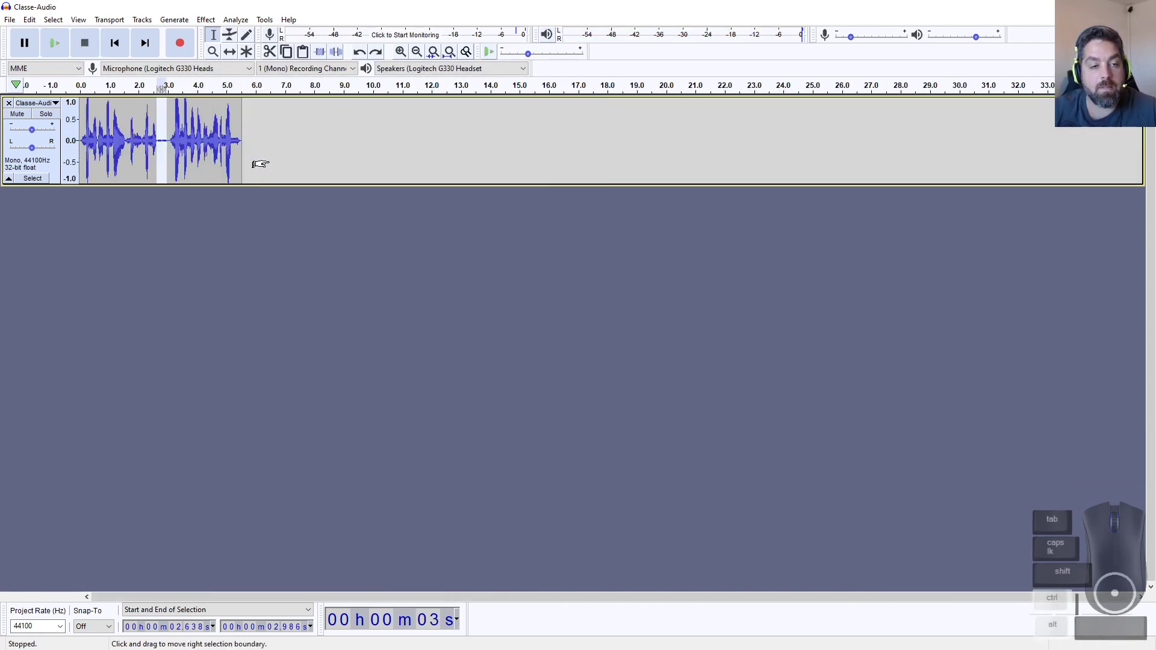
{"action": "scroll", "coordinate": [136, 149], "scroll_direction": "down", "scroll_amount": 1}
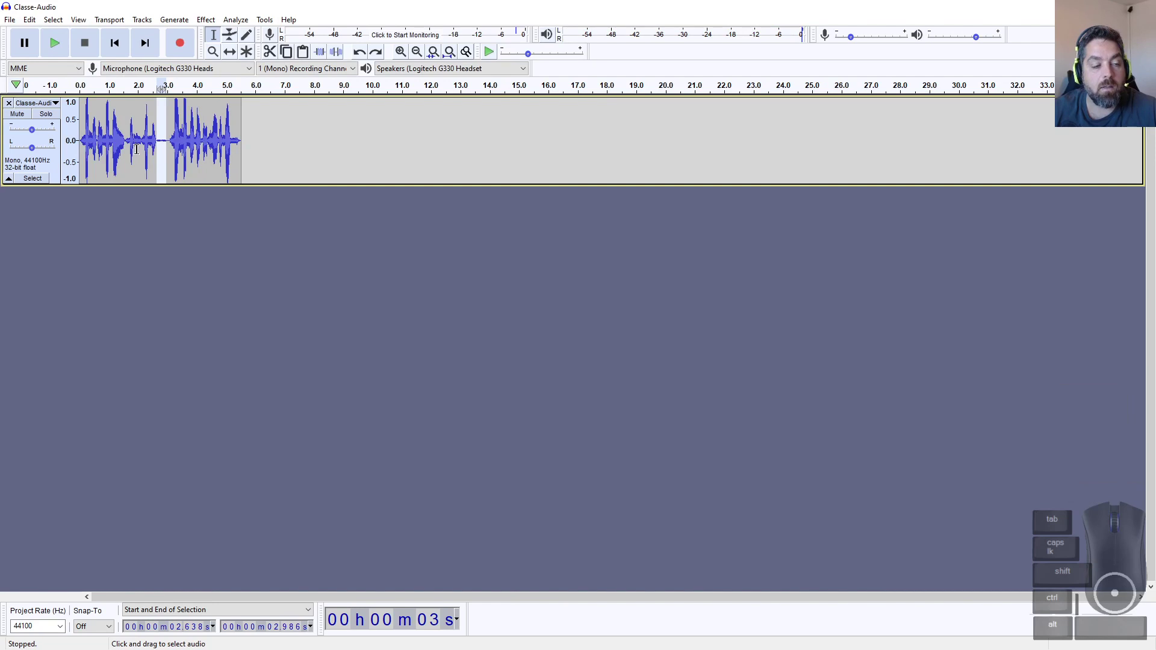
Step: Replace the pause from about 2.65 to 2.99 s with generated silence, keeping the duration matched to the selection
{"action": "left_click", "coordinate": [136, 149]}
{"action": "scroll", "coordinate": [136, 150], "scroll_direction": "up", "scroll_amount": 3}
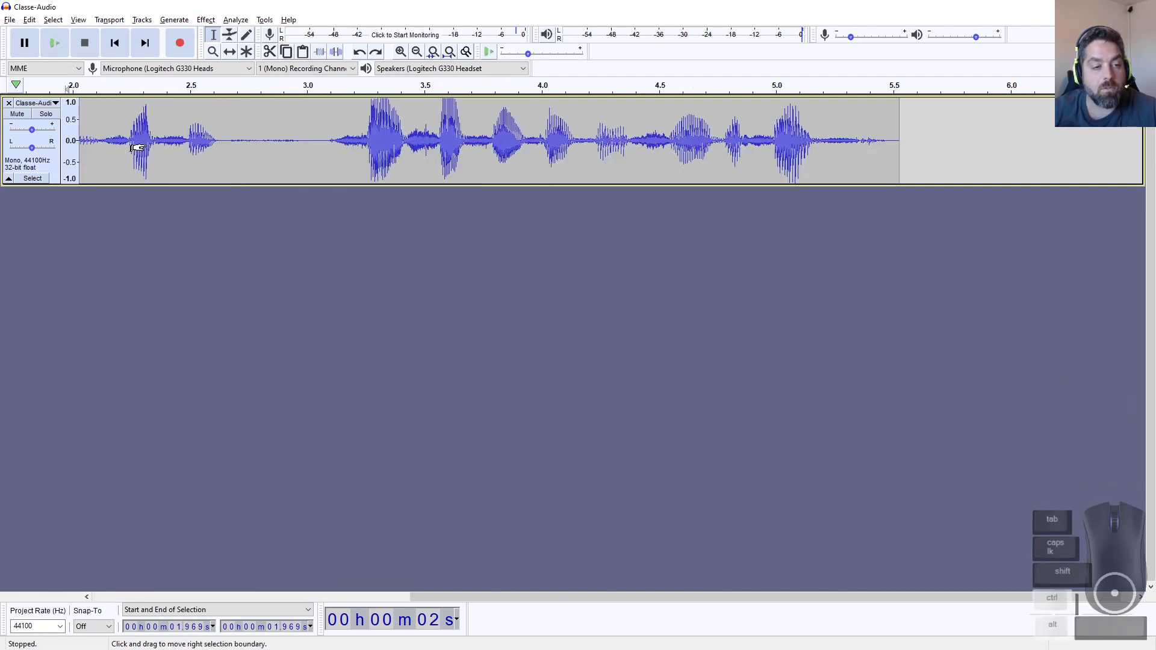
{"action": "left_click_drag", "start_coordinate": [224, 145], "coordinate": [302, 144]}
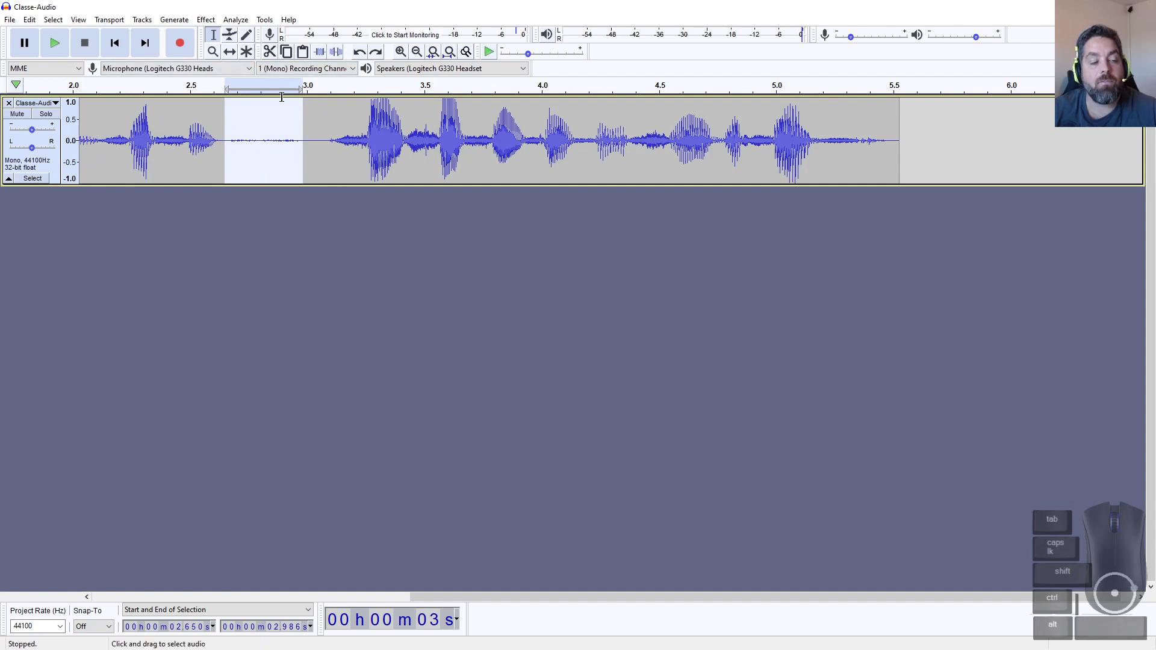
{"action": "left_click", "coordinate": [174, 19]}
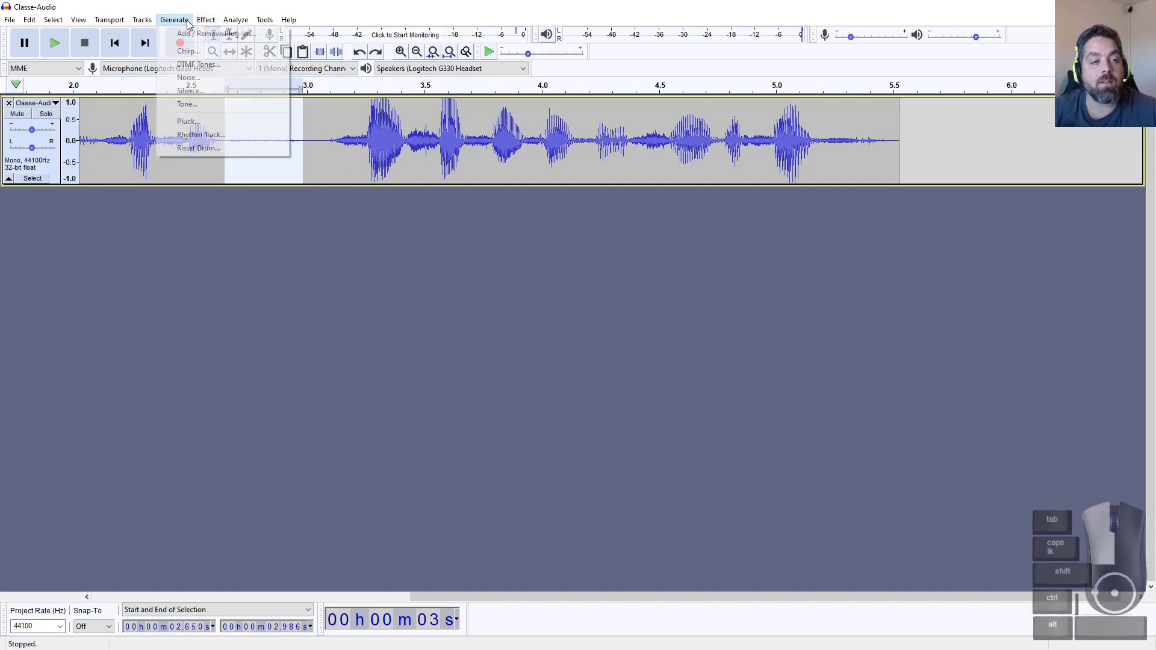
{"action": "left_click", "coordinate": [191, 91]}
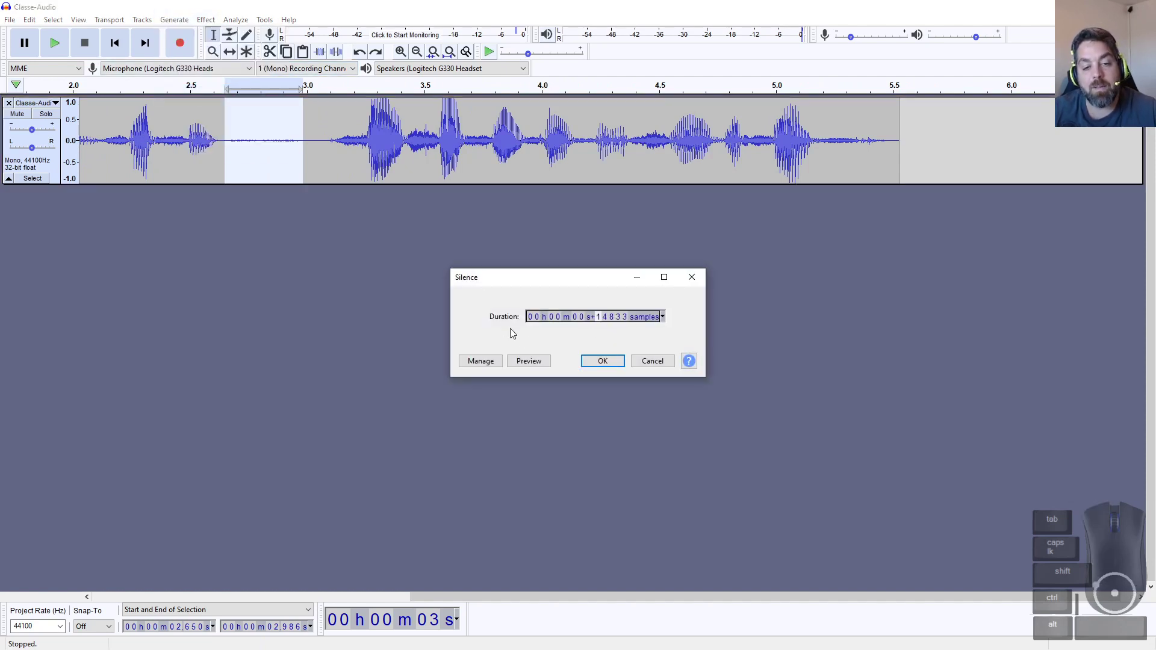
{"action": "left_click", "coordinate": [603, 362]}
Step: Examine the generated silence and play the track from about 2.49 s to check it
{"action": "left_click", "coordinate": [265, 152]}
{"action": "left_click_drag", "start_coordinate": [238, 155], "coordinate": [322, 162]}
{"action": "left_click", "coordinate": [246, 155]}
{"action": "left_click", "coordinate": [186, 148]}
{"action": "key", "text": "space"}
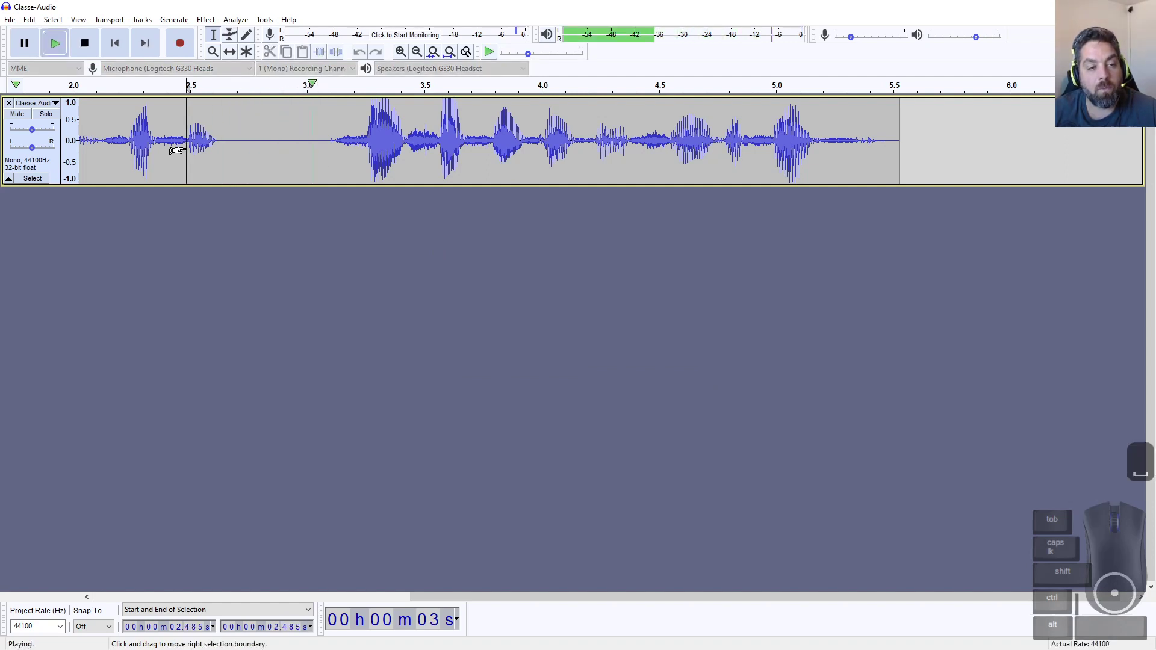
{"action": "key", "text": "space"}
Step: Inspect the silent gap in the waveform by selecting it from about 2.65 to 3.05 s
{"action": "scroll", "coordinate": [280, 170], "scroll_direction": "down", "scroll_amount": 3}
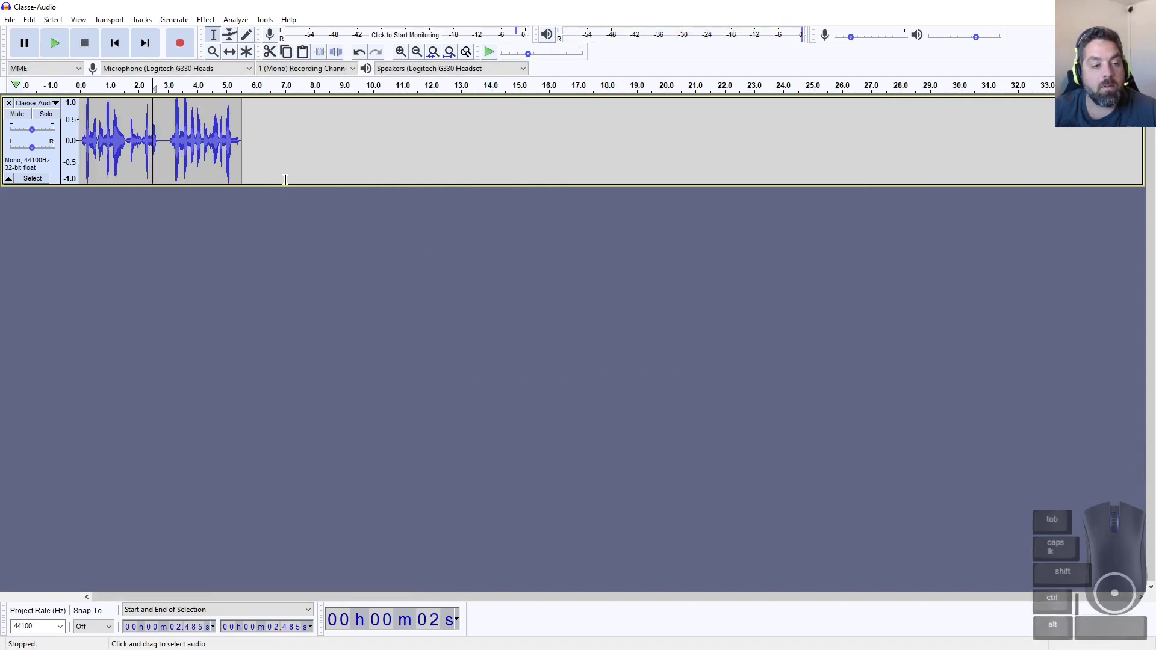
{"action": "left_click_drag", "start_coordinate": [241, 157], "coordinate": [80, 159]}
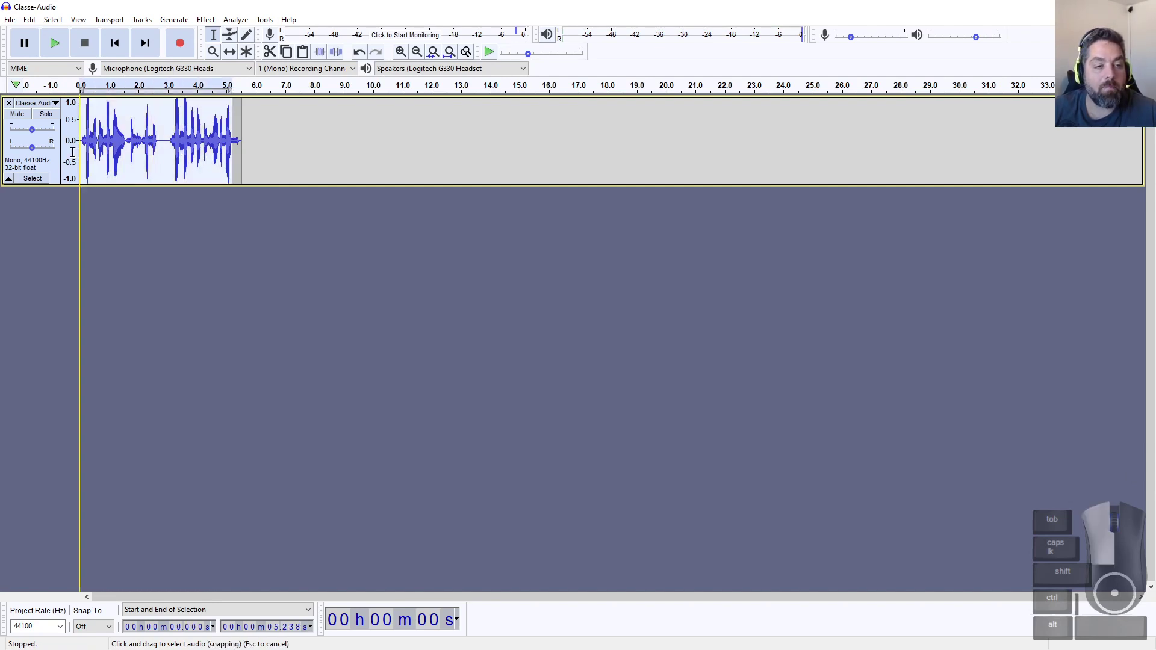
{"action": "scroll", "coordinate": [150, 160], "scroll_direction": "up", "scroll_amount": 3}
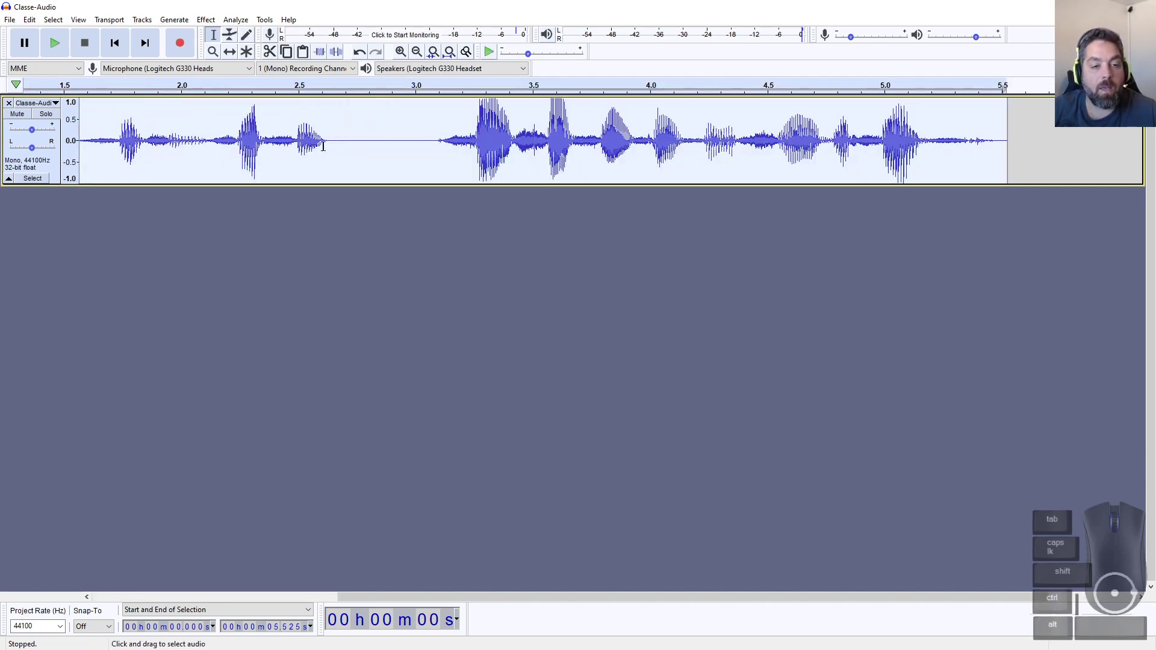
{"action": "left_click_drag", "start_coordinate": [335, 147], "coordinate": [427, 151]}
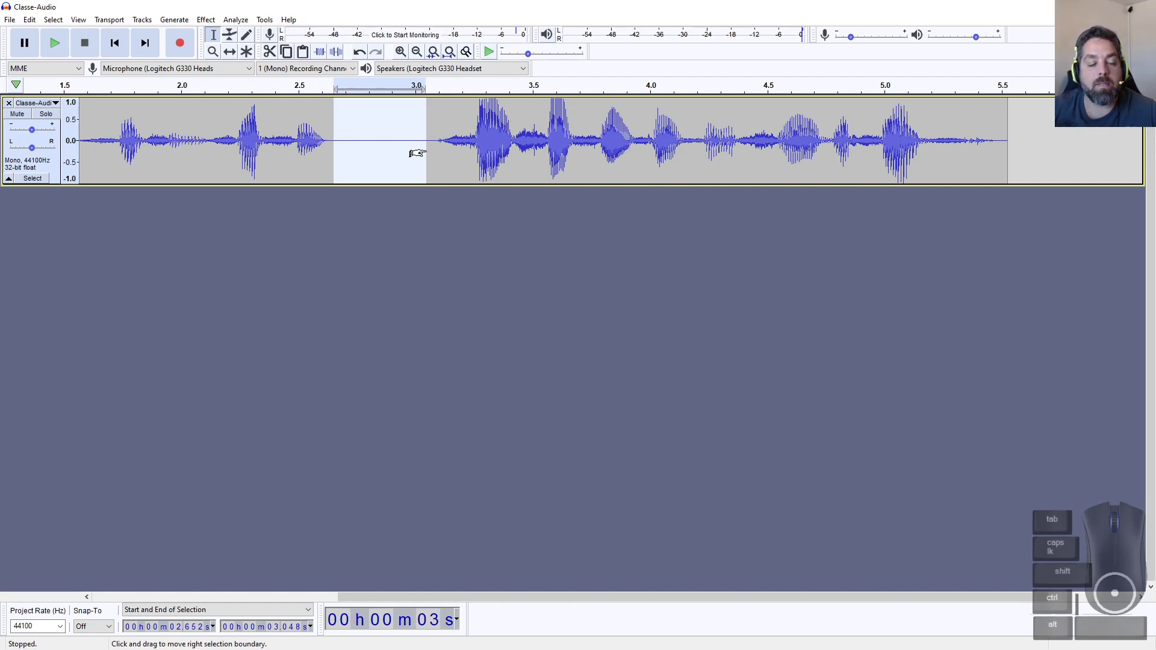
Step: Switch to the presentation and read the saving instructions on the Sauvegarder slide
{"action": "key", "text": "alt+Tab"}
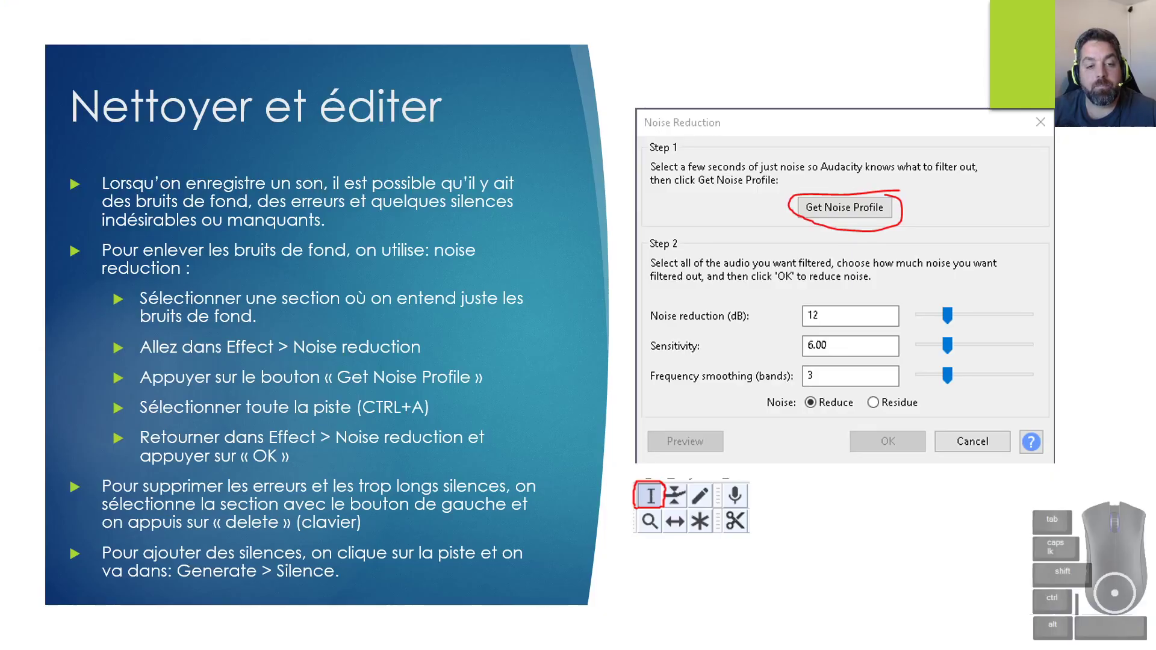
{"action": "left_click", "coordinate": [360, 302]}
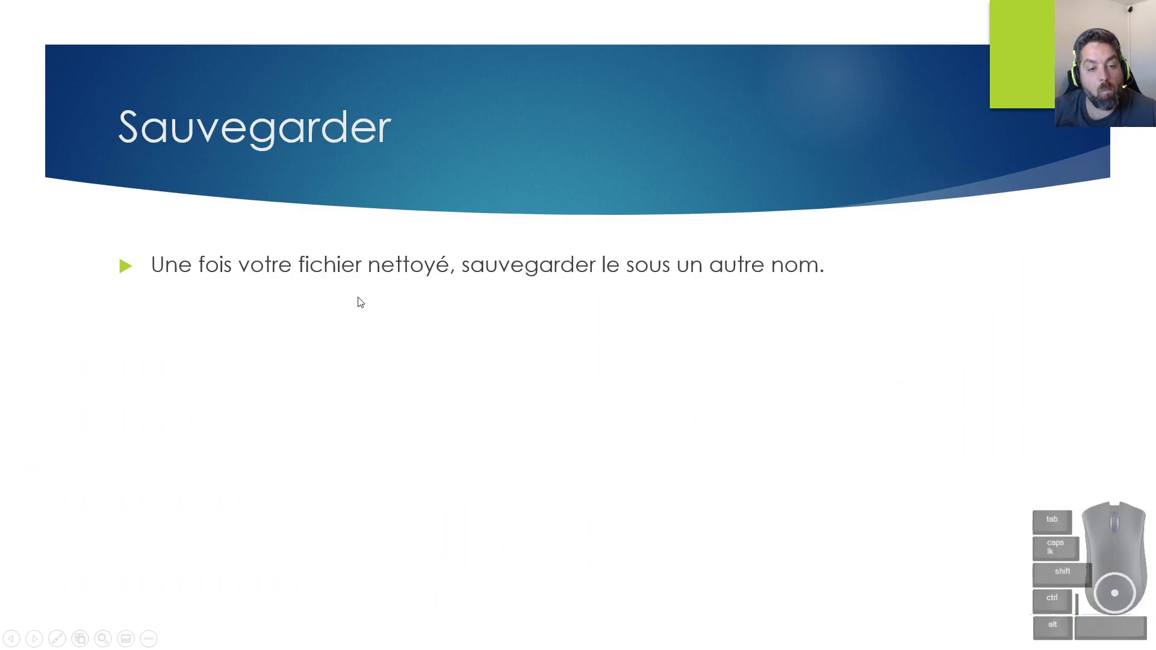
{"action": "key", "text": "alt+Tab"}
Step: Start exporting the whole recording as WAV, and create and open a folder named Temp-C2 on the Desktop as its destination
{"action": "double_click", "coordinate": [349, 146]}
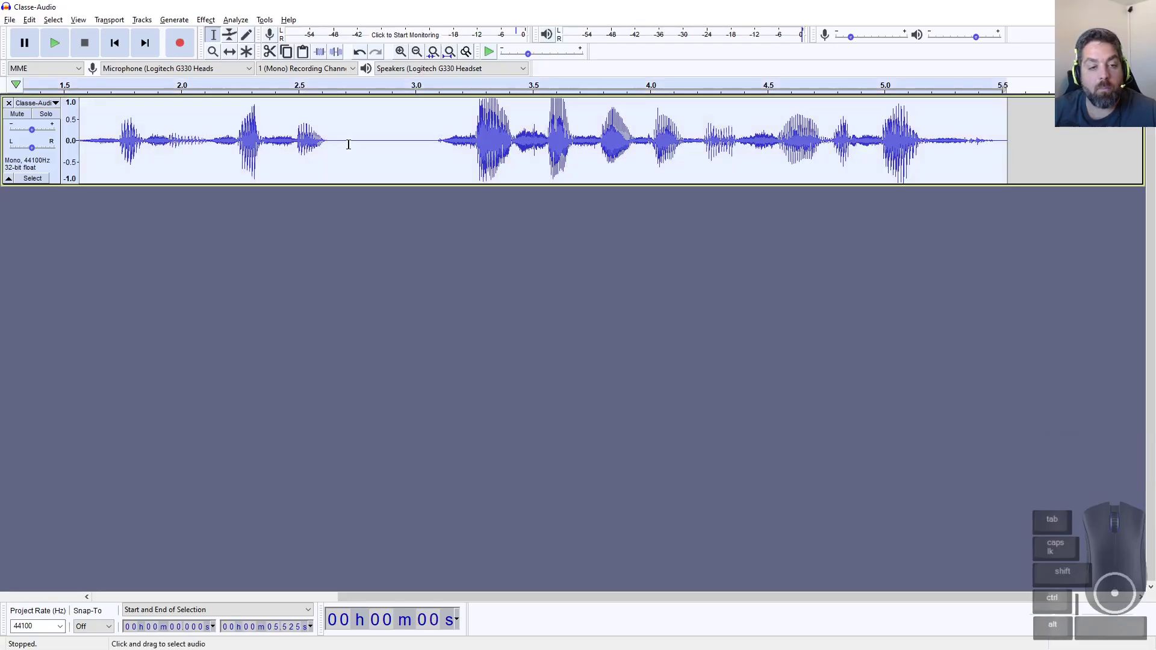
{"action": "key", "text": "ctrl+3"}
{"action": "left_click", "coordinate": [10, 19]}
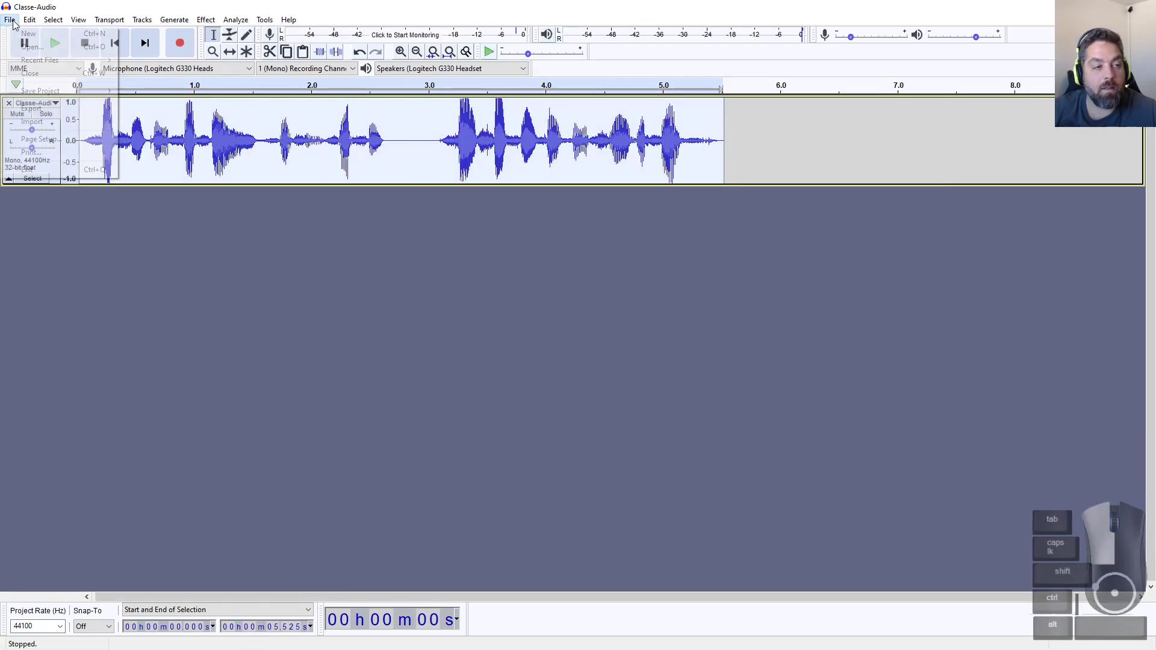
{"action": "mouse_move", "coordinate": [21, 112]}
{"action": "left_click", "coordinate": [187, 118]}
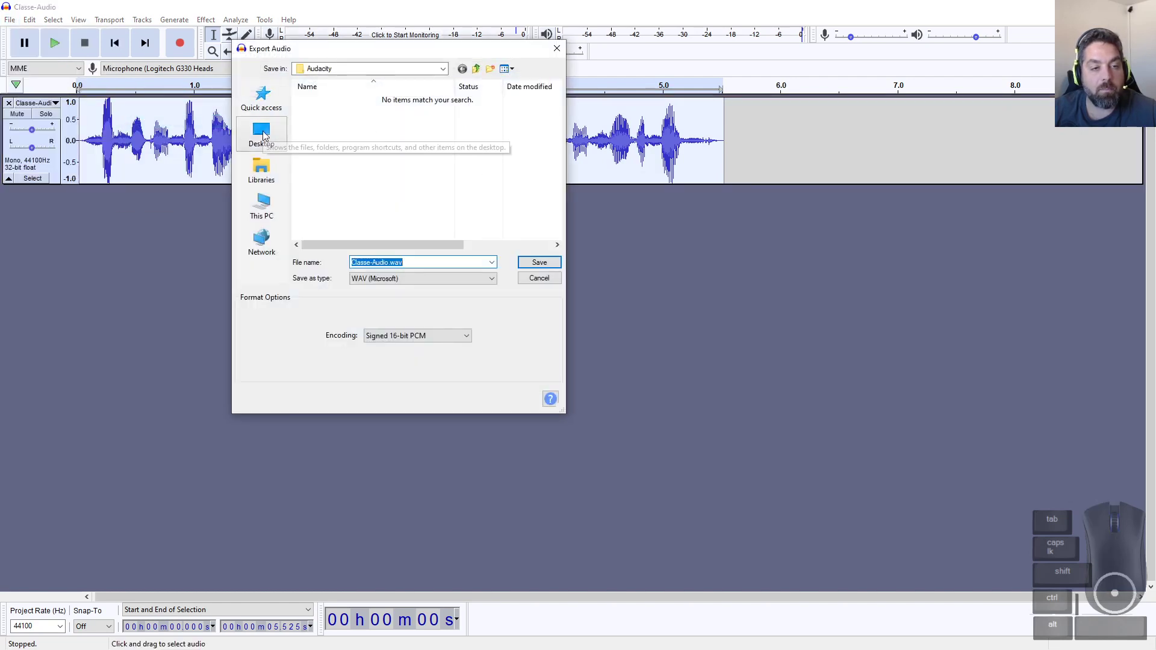
{"action": "left_click", "coordinate": [491, 68]}
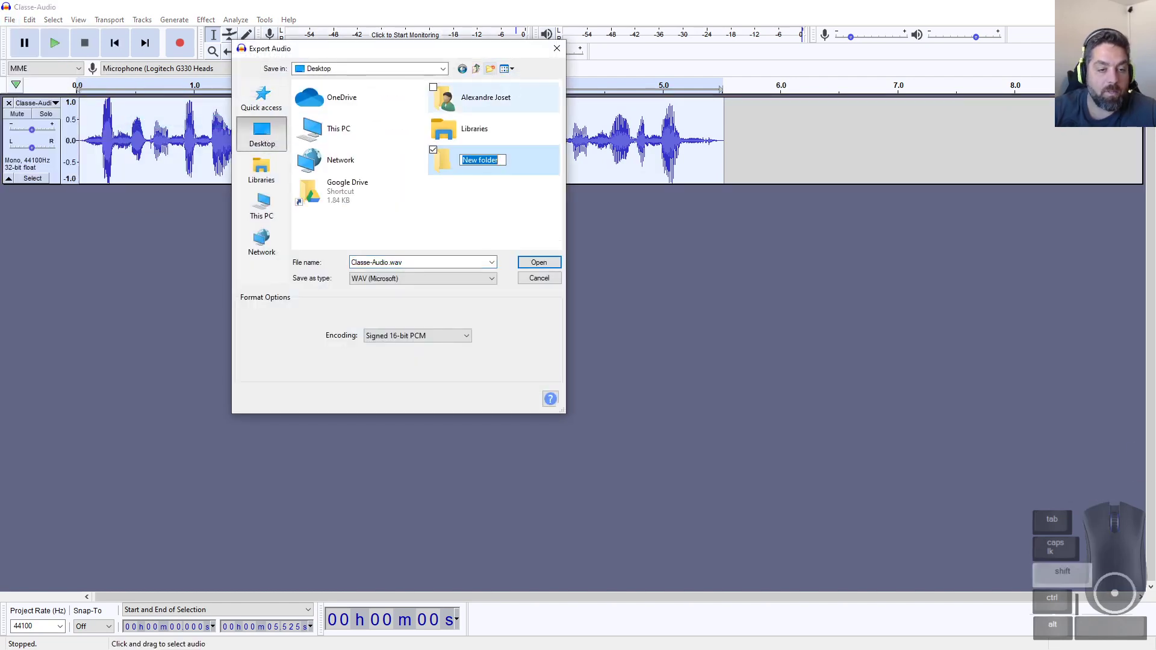
{"action": "type", "text": "Temp-C2"}
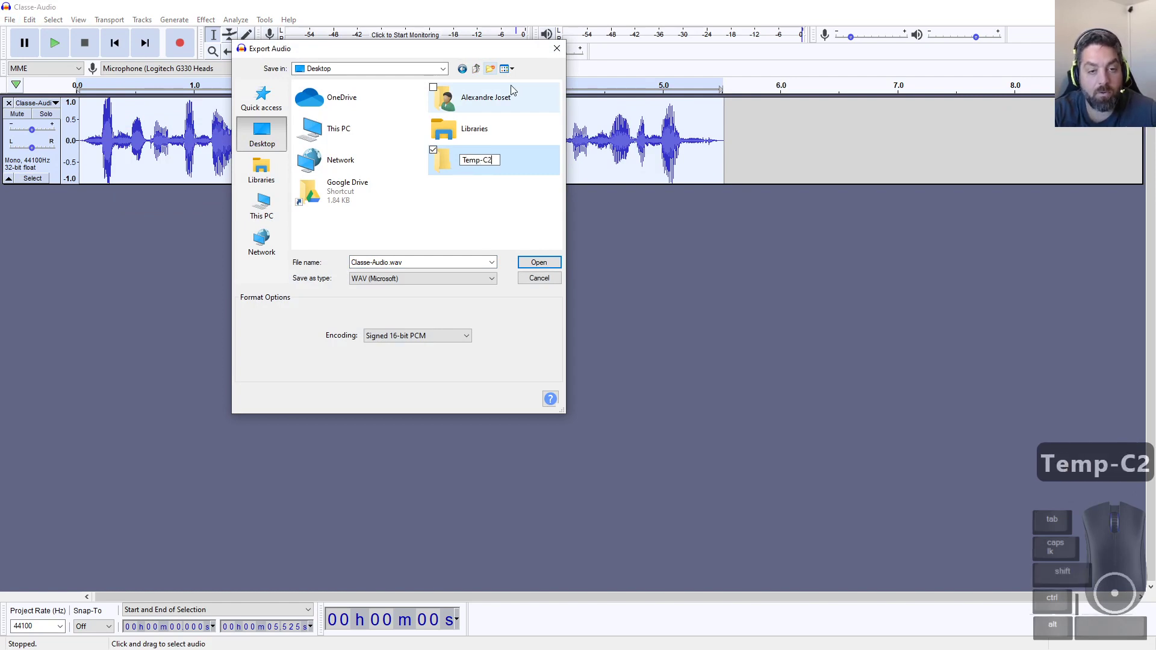
{"action": "key", "text": "Return"}
{"action": "key", "text": "Return"}
Step: Name the export Classe-Audio-Clean.wav and save it with empty metadata tags
{"action": "left_click", "coordinate": [415, 260]}
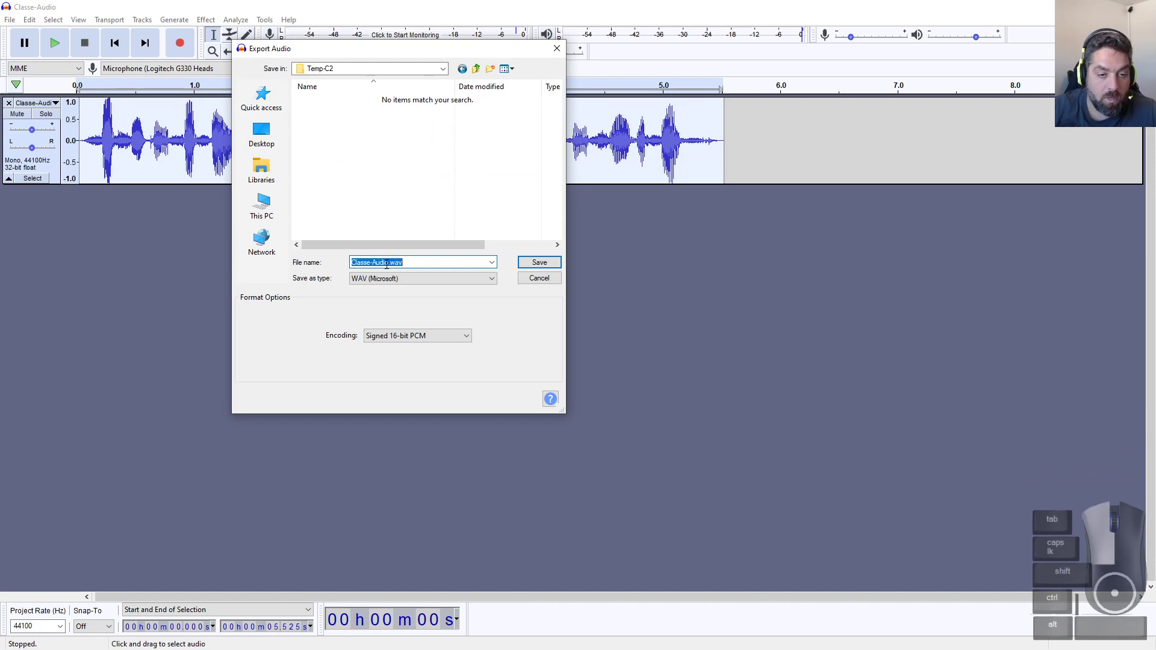
{"action": "left_click", "coordinate": [394, 262]}
{"action": "type", "text": "-Clean"}
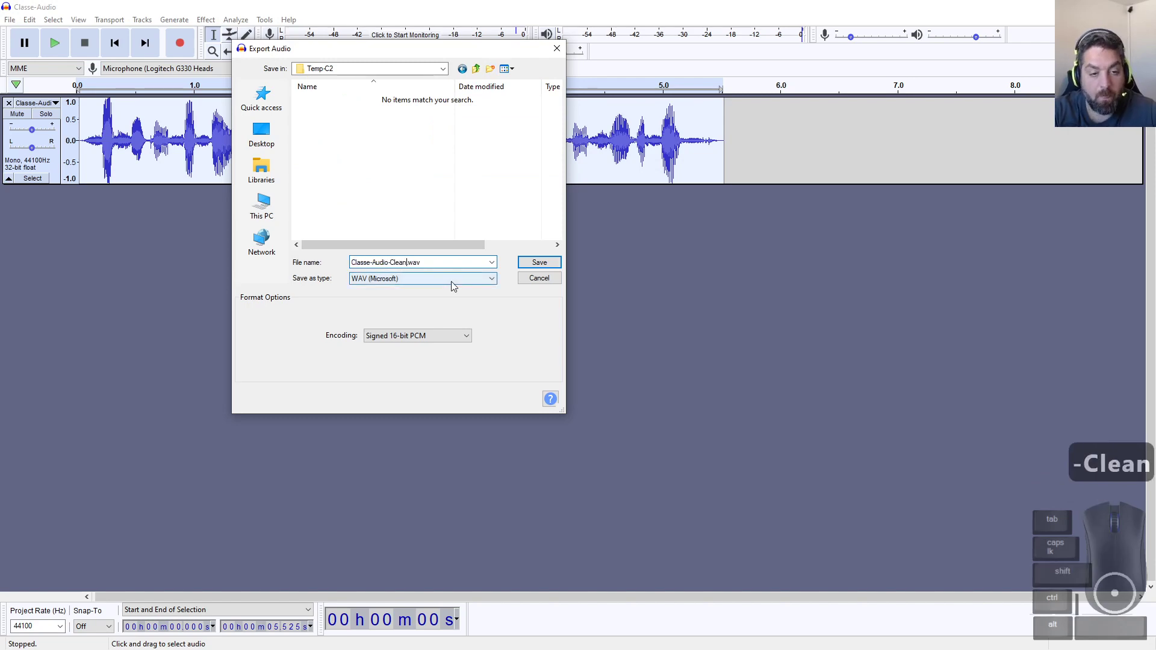
{"action": "key", "text": "Return"}
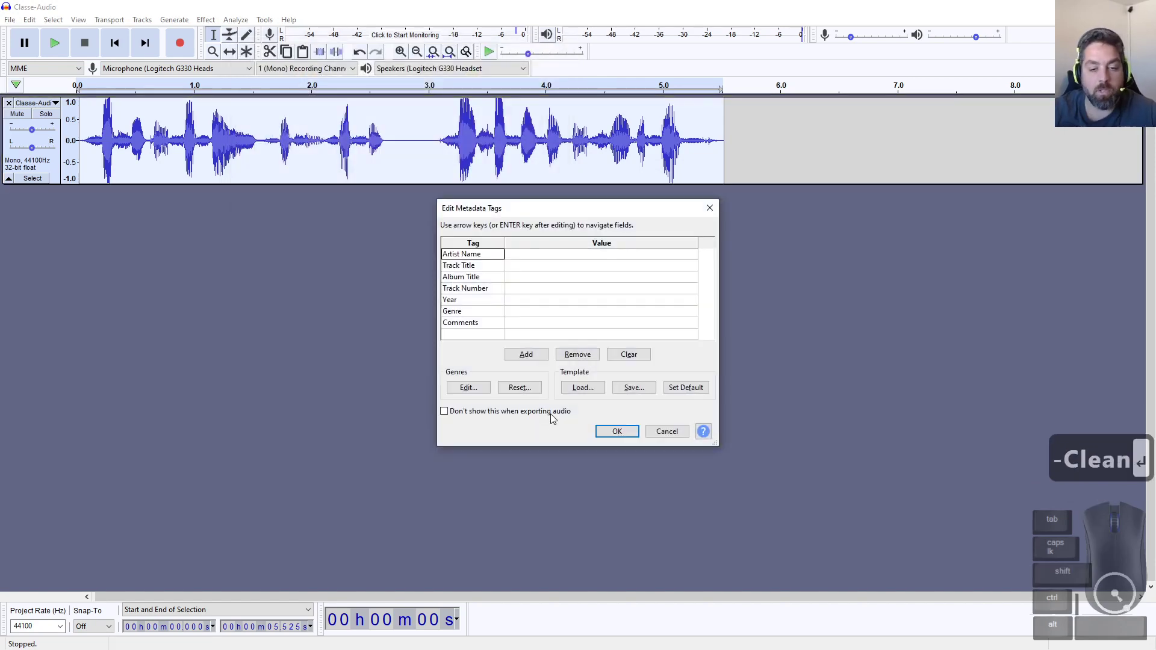
{"action": "left_click", "coordinate": [616, 431]}
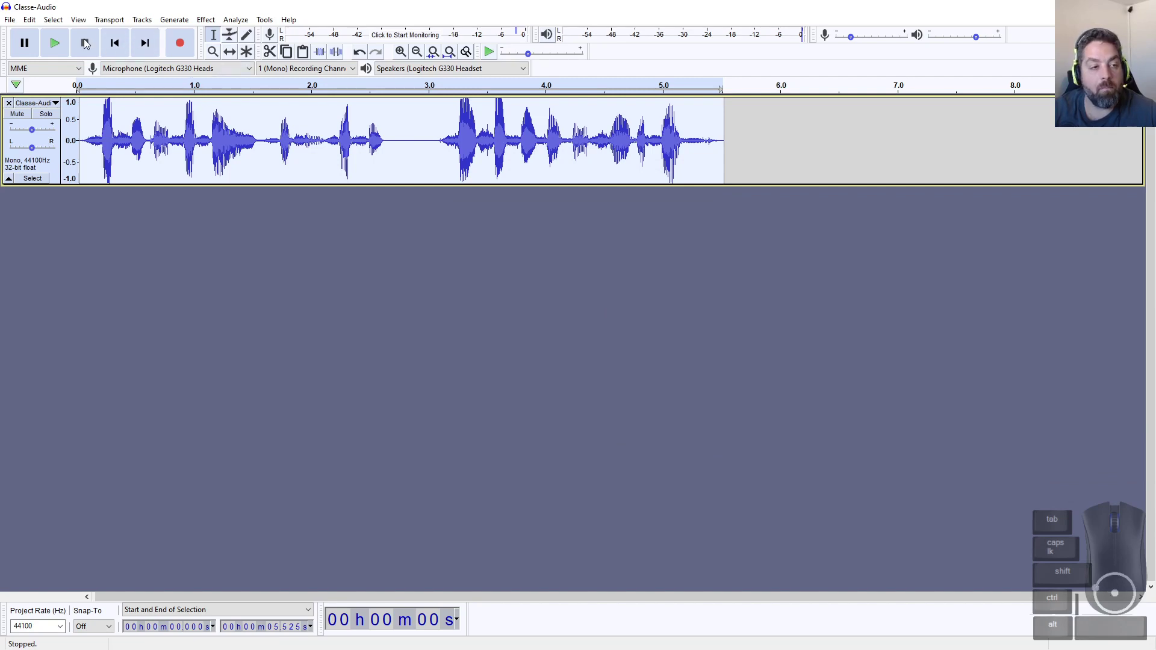
Step: Switch to the presentation and advance to the slide about the Generate menu
{"action": "key", "text": "alt+Tab"}
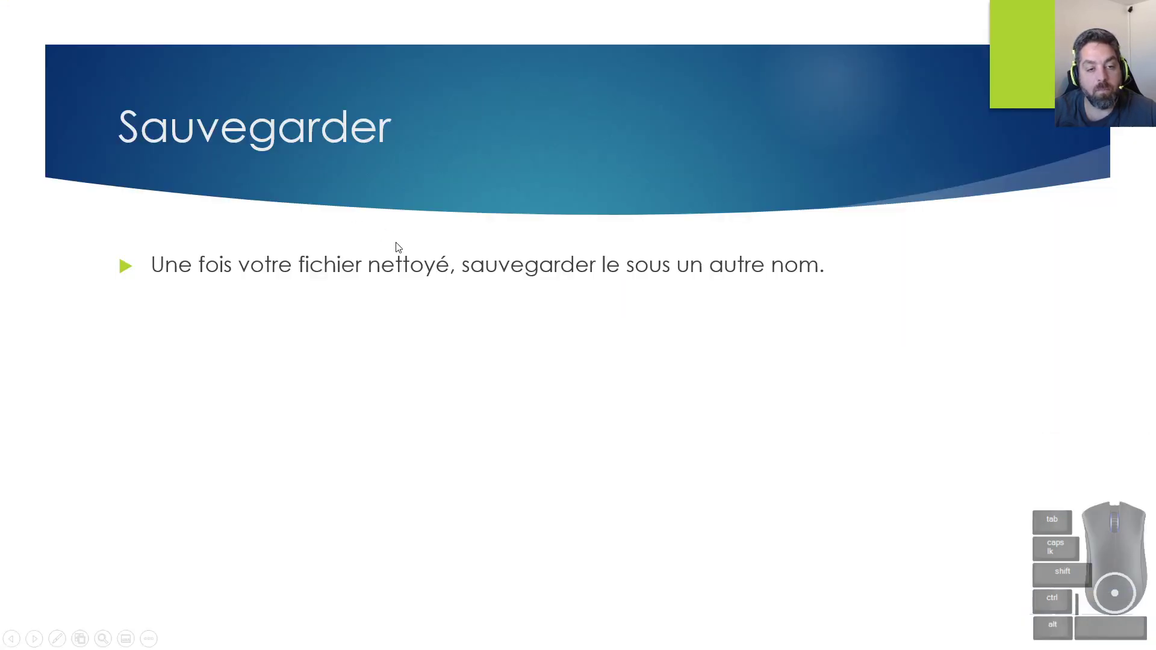
{"action": "key", "text": "Right"}
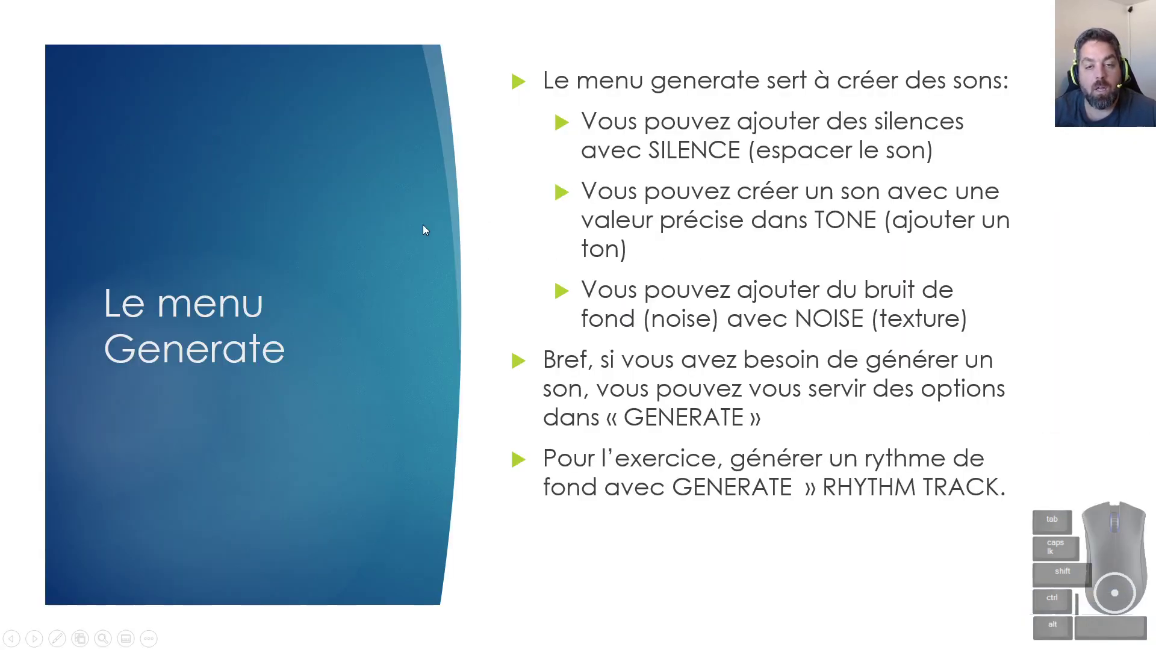
Step: Look through the slides on the Generate menu and on multitrack editing
{"action": "key", "text": "Right"}
{"action": "key", "text": "Right"}
{"action": "key", "text": "Left"}
{"action": "key", "text": "Left"}
{"action": "key", "text": "Right"}
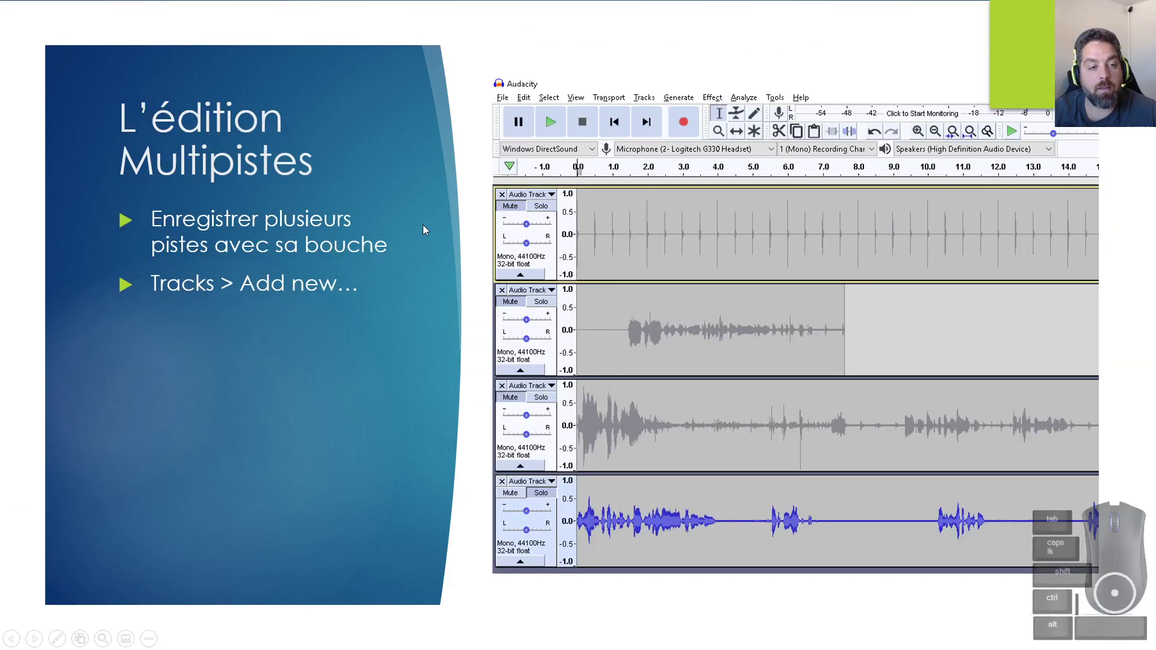
{"action": "key", "text": "Left"}
{"action": "scroll", "coordinate": [579, 325], "scroll_direction": "up", "scroll_amount": 1}
{"action": "scroll", "coordinate": [578, 325], "scroll_direction": "down", "scroll_amount": 1}
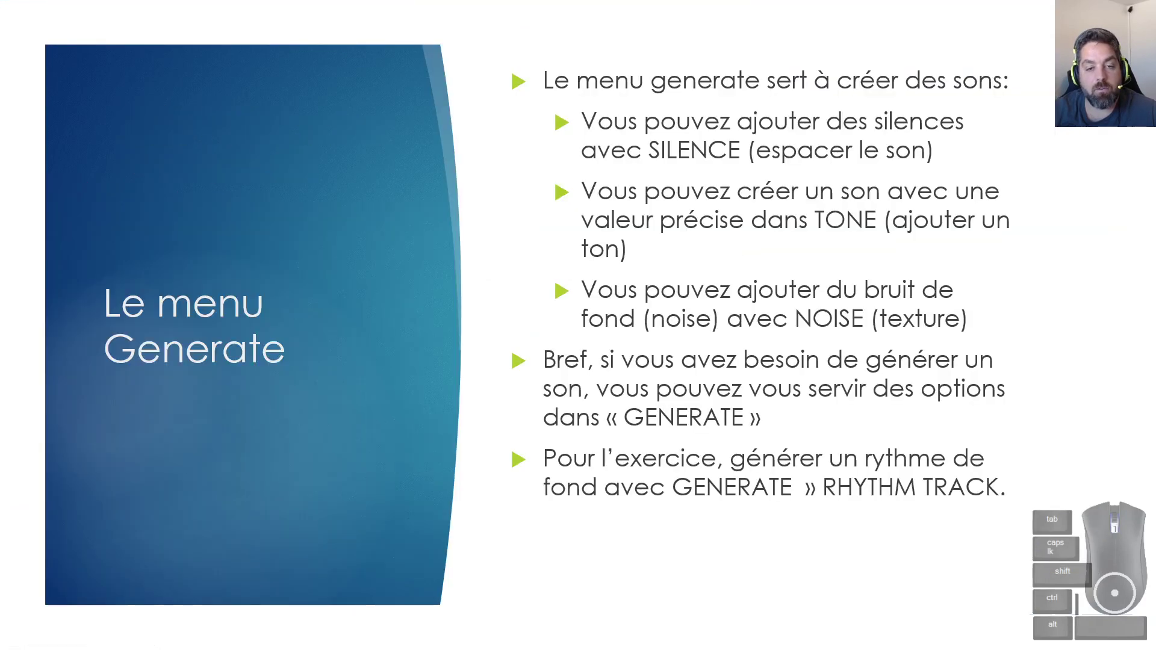
Step: Switch to Audacity and undo the latest edits until the full-length voice recording is restored
{"action": "key", "text": "alt+Tab"}
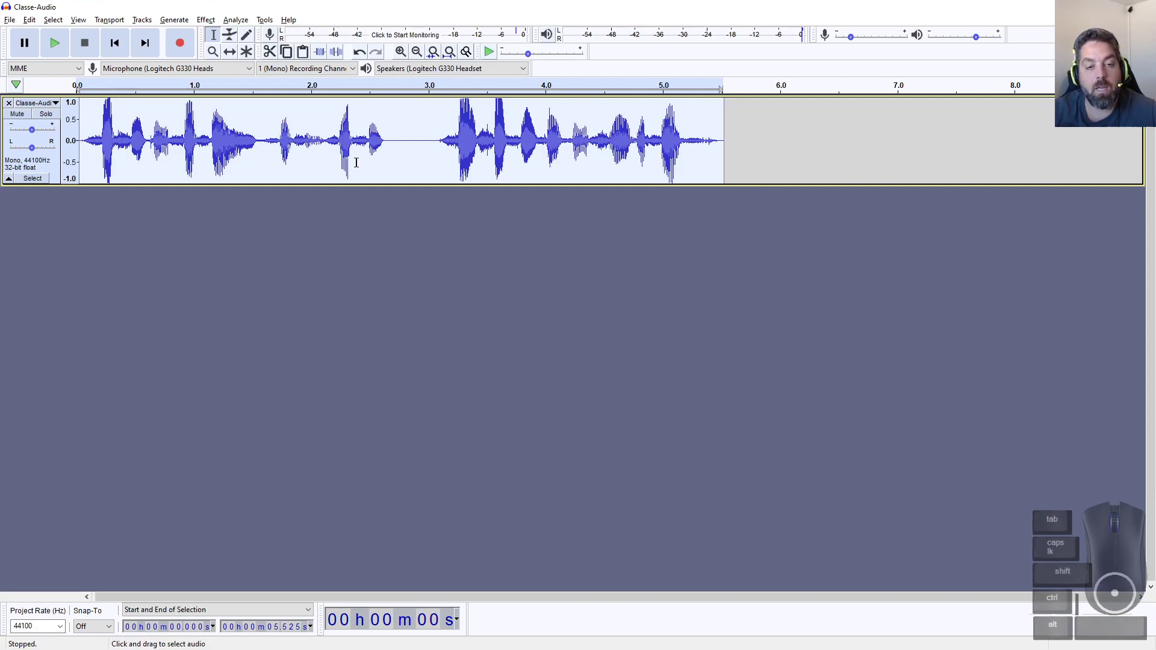
{"action": "key", "text": "ctrl+z"}
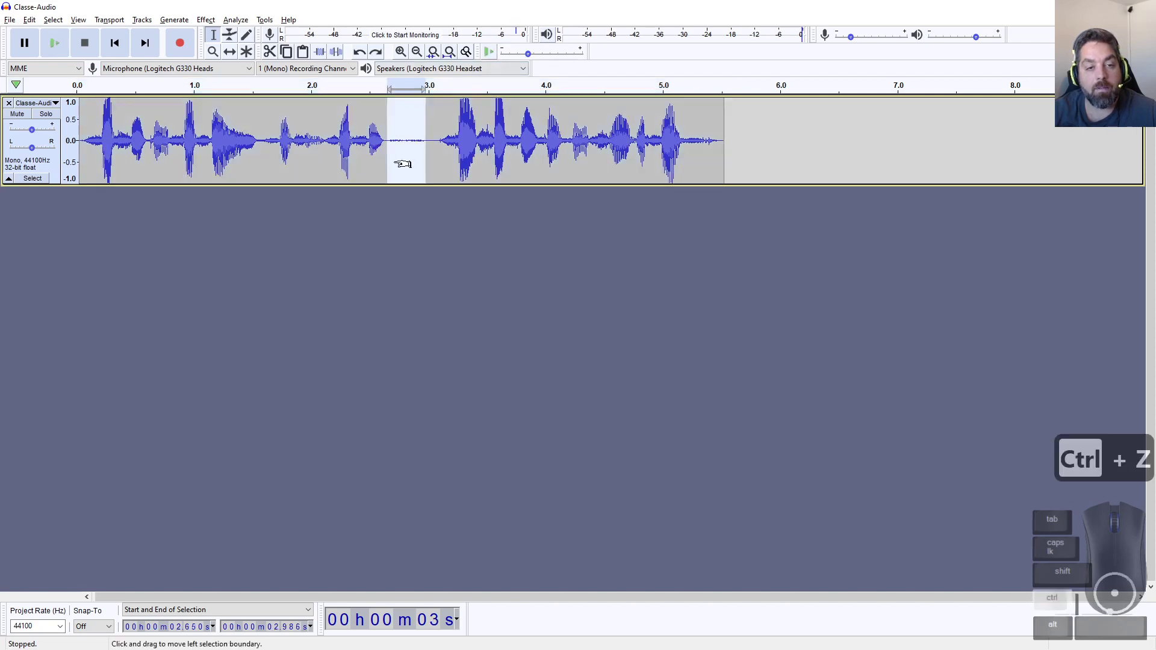
{"action": "left_click", "coordinate": [415, 145]}
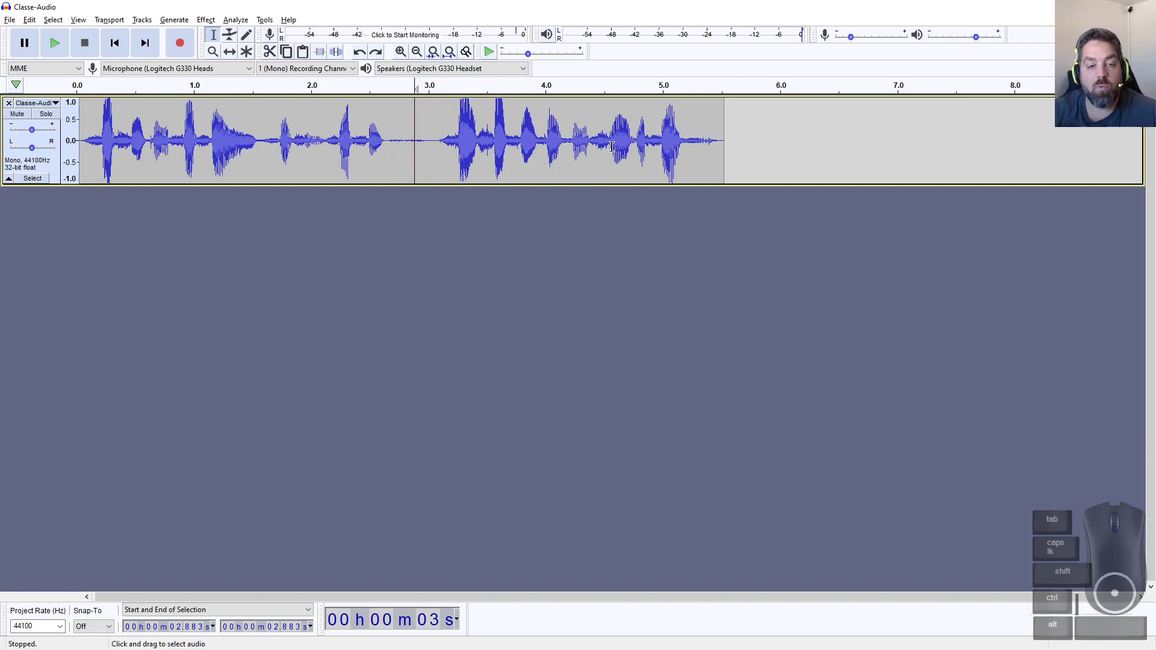
{"action": "key", "text": "ctrl+z"}
{"action": "key", "text": "ctrl+z"}
{"action": "key", "text": "ctrl+z"}
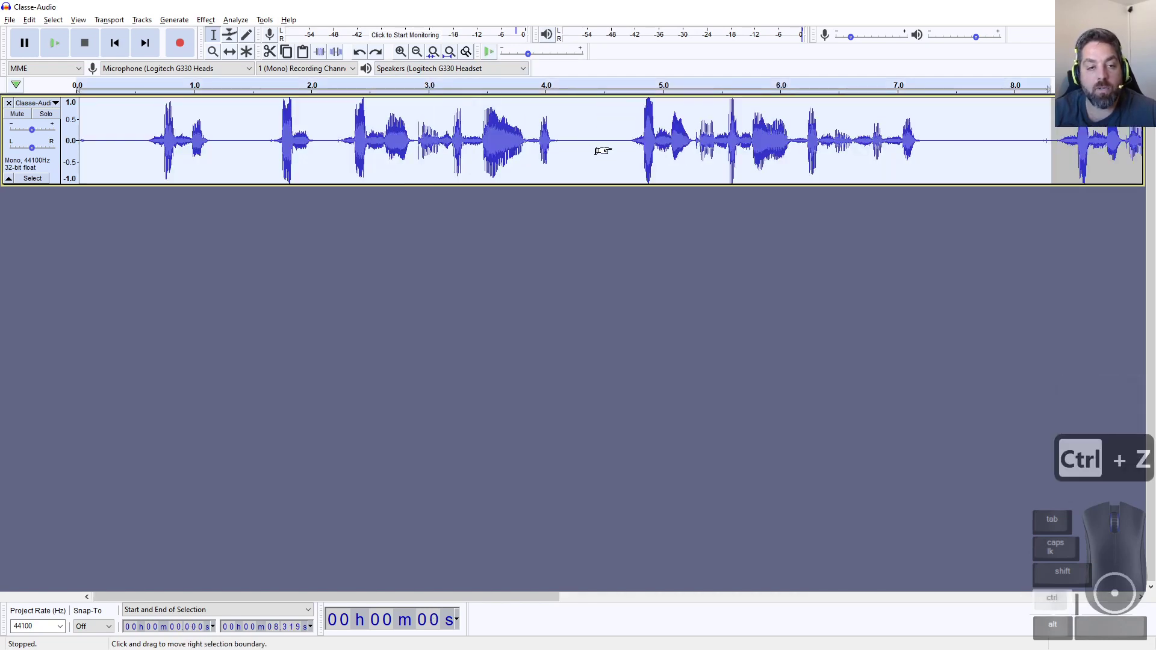
{"action": "scroll", "coordinate": [603, 150], "scroll_direction": "down", "scroll_amount": 1}
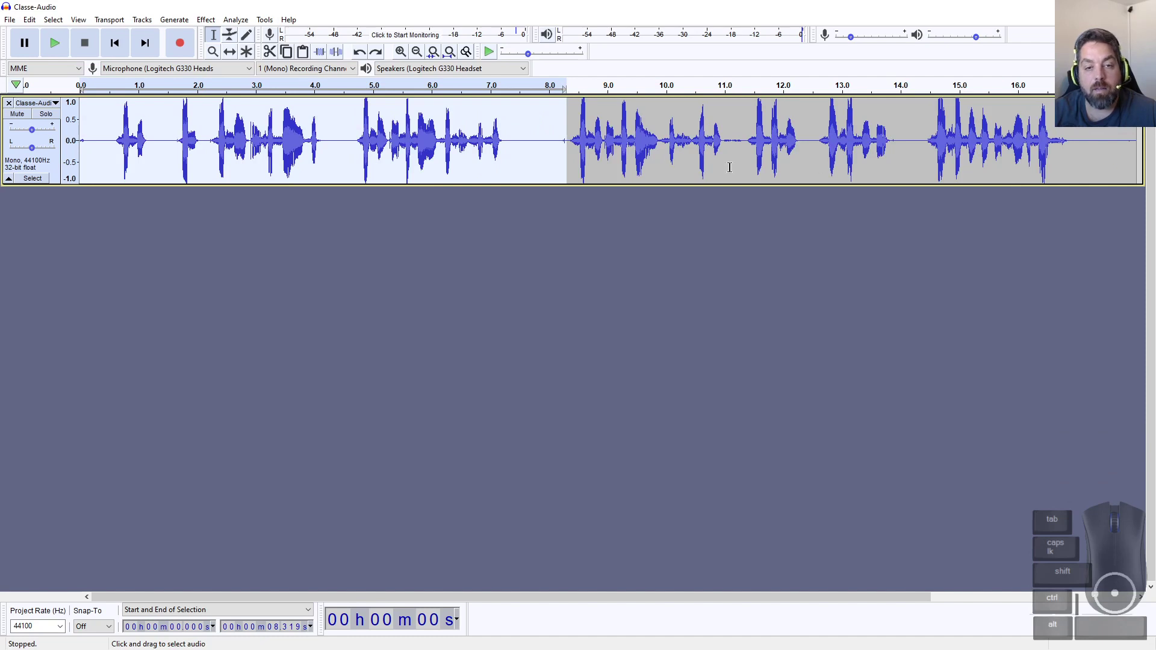
Step: Set the voice track's waveform display to the dB scale
{"action": "right_click", "coordinate": [74, 128]}
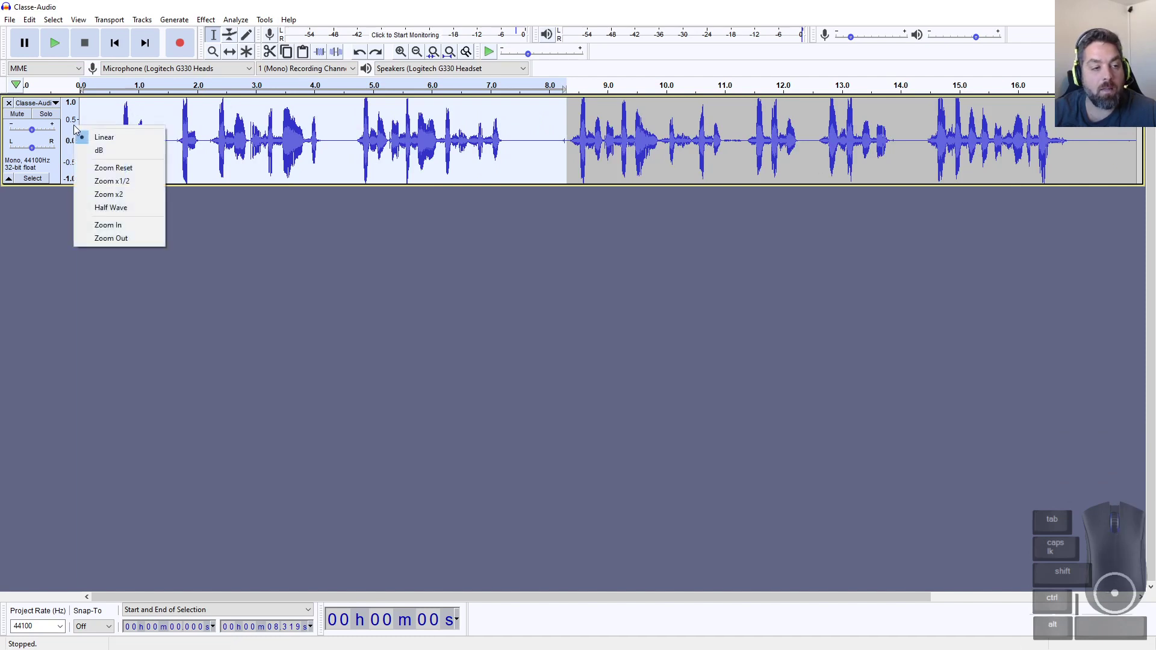
{"action": "left_click", "coordinate": [99, 150]}
{"action": "left_click_drag", "start_coordinate": [109, 143], "coordinate": [74, 142]}
Step: Select and play the quiet passages at about 4.2 s, 7.3 s, 13.9 s and 17.2 s to check them for residual noise
{"action": "left_click_drag", "start_coordinate": [322, 147], "coordinate": [345, 148]}
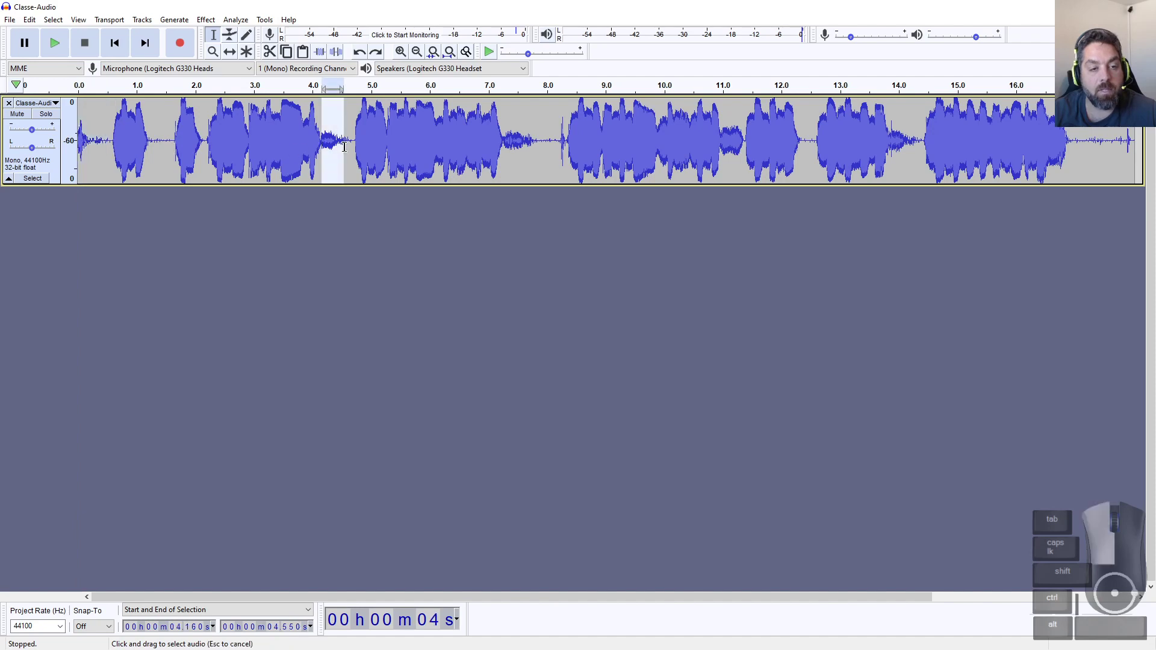
{"action": "key", "text": "space"}
{"action": "key", "text": "space"}
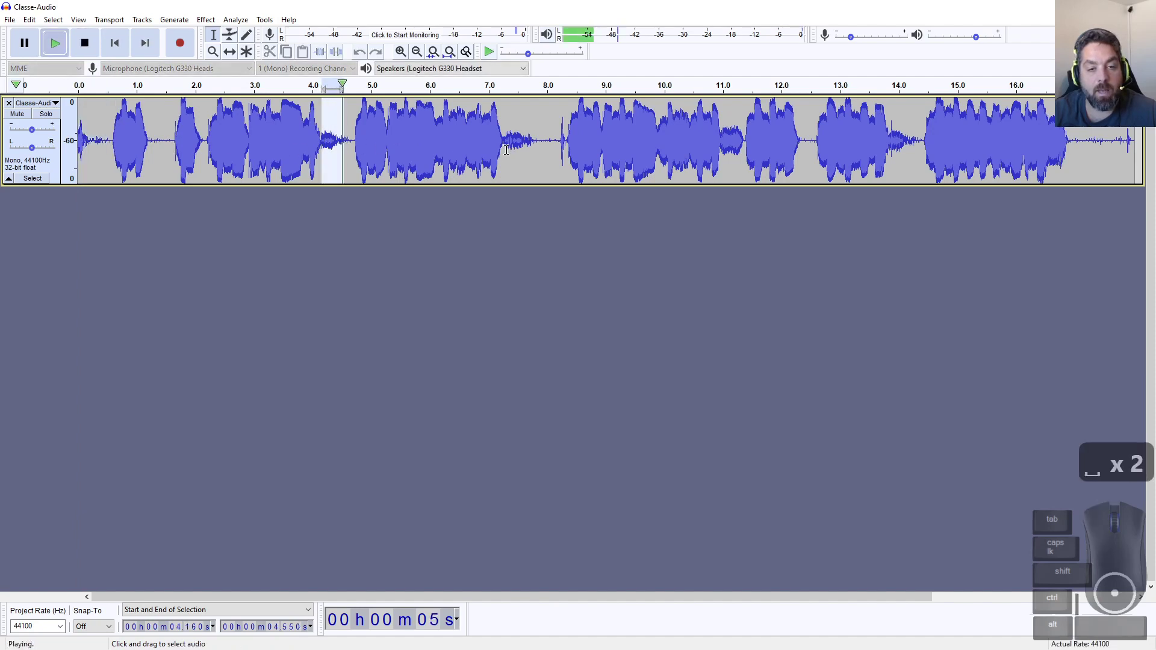
{"action": "left_click_drag", "start_coordinate": [506, 155], "coordinate": [537, 155]}
{"action": "key", "text": "space"}
{"action": "key", "text": "space"}
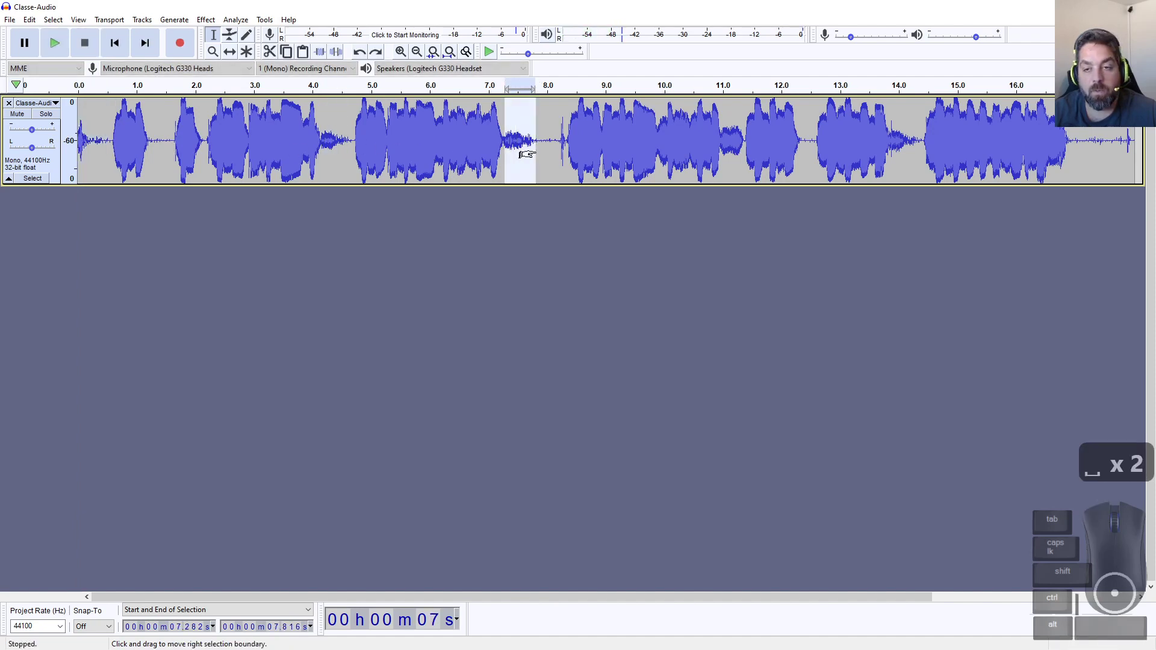
{"action": "left_click_drag", "start_coordinate": [893, 155], "coordinate": [918, 155]}
{"action": "key", "text": "space"}
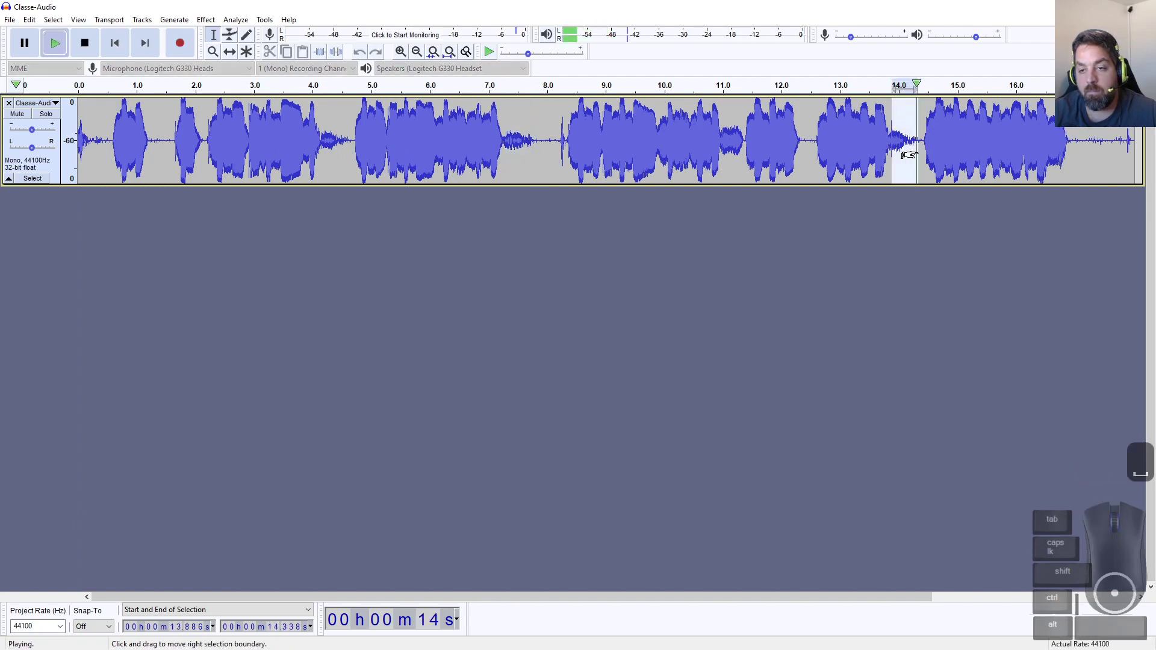
{"action": "left_click_drag", "start_coordinate": [1090, 156], "coordinate": [1136, 157]}
{"action": "key", "text": "space"}
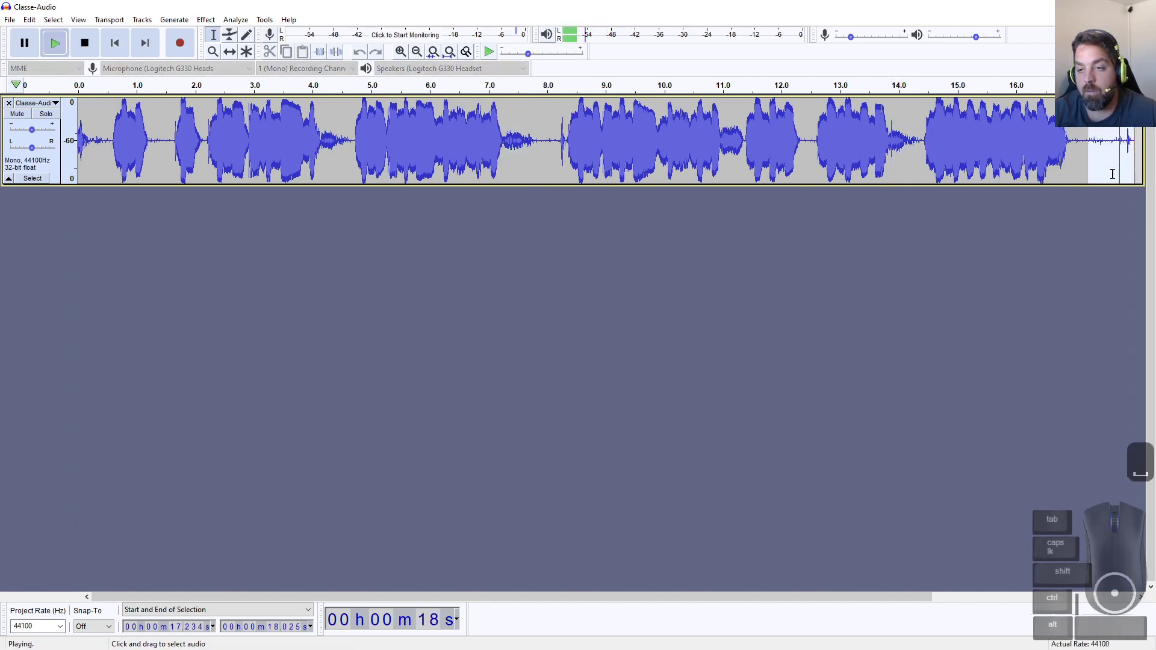
{"action": "left_click", "coordinate": [1113, 174]}
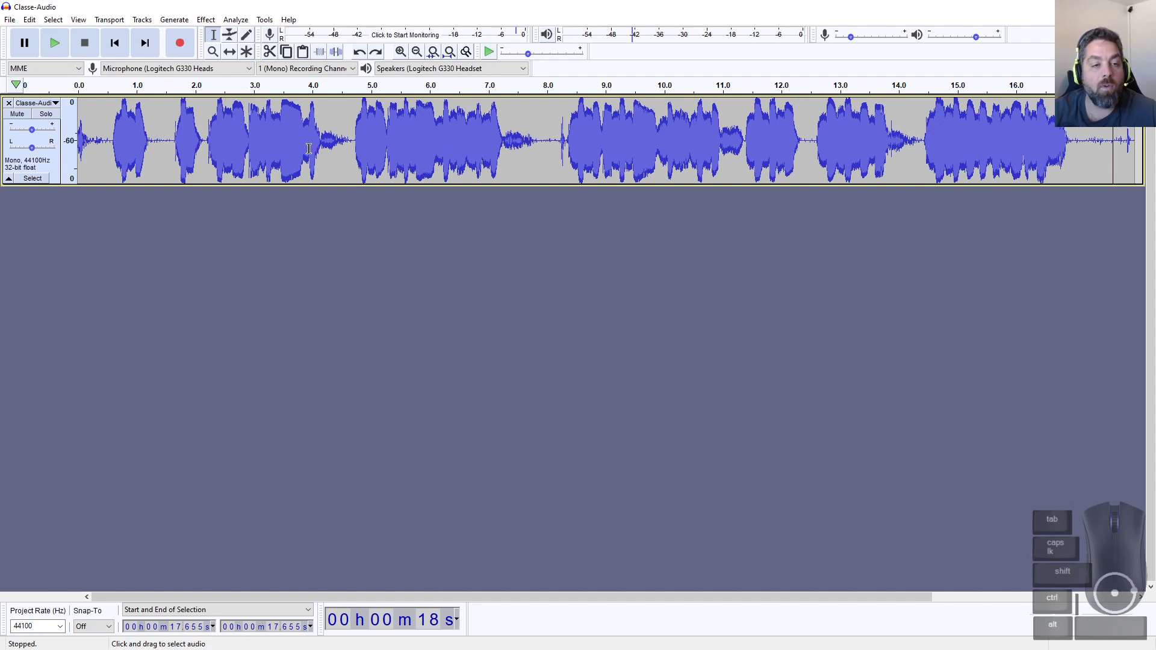
Step: Listen to the first 0.48 s of the recording and to the quiet pause starting at about 4.1 s
{"action": "left_click_drag", "start_coordinate": [321, 148], "coordinate": [351, 149]}
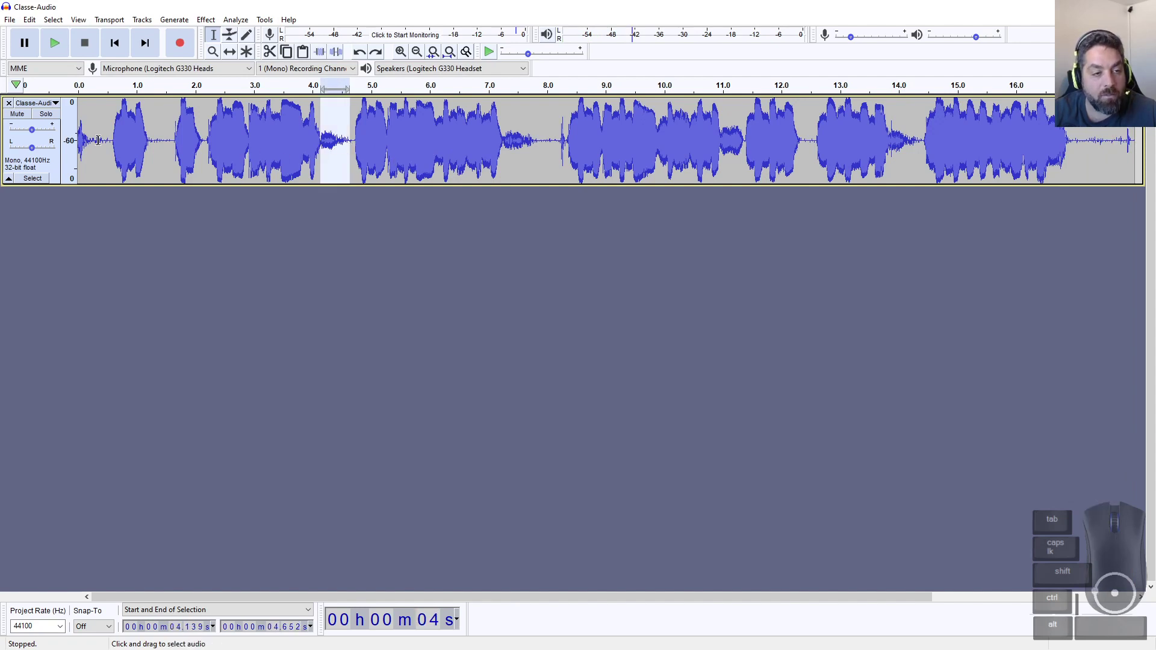
{"action": "left_click_drag", "start_coordinate": [107, 139], "coordinate": [77, 140]}
{"action": "key", "text": "space"}
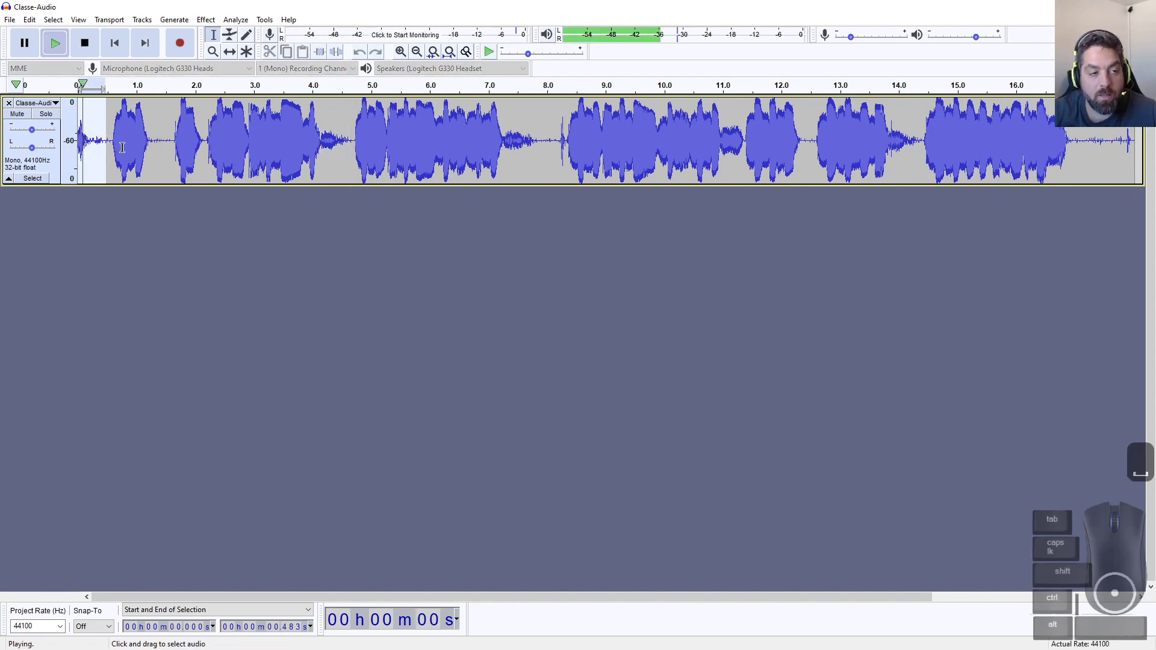
{"action": "key", "text": "space"}
{"action": "left_click", "coordinate": [532, 153]}
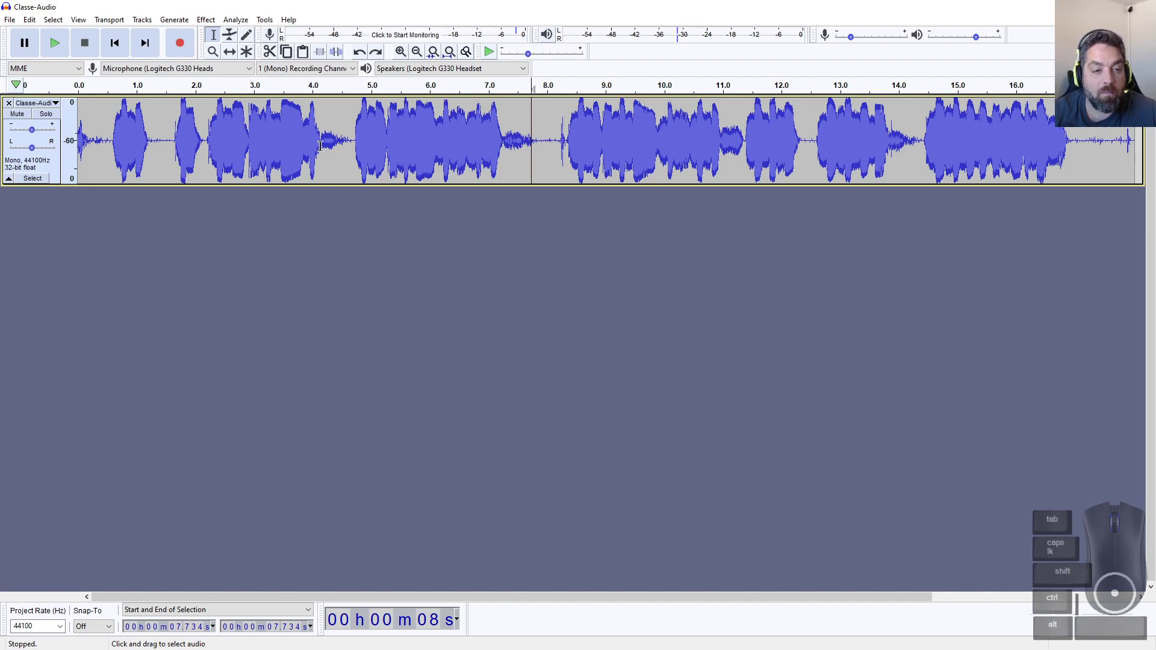
{"action": "left_click_drag", "start_coordinate": [321, 146], "coordinate": [352, 144]}
{"action": "key", "text": "space"}
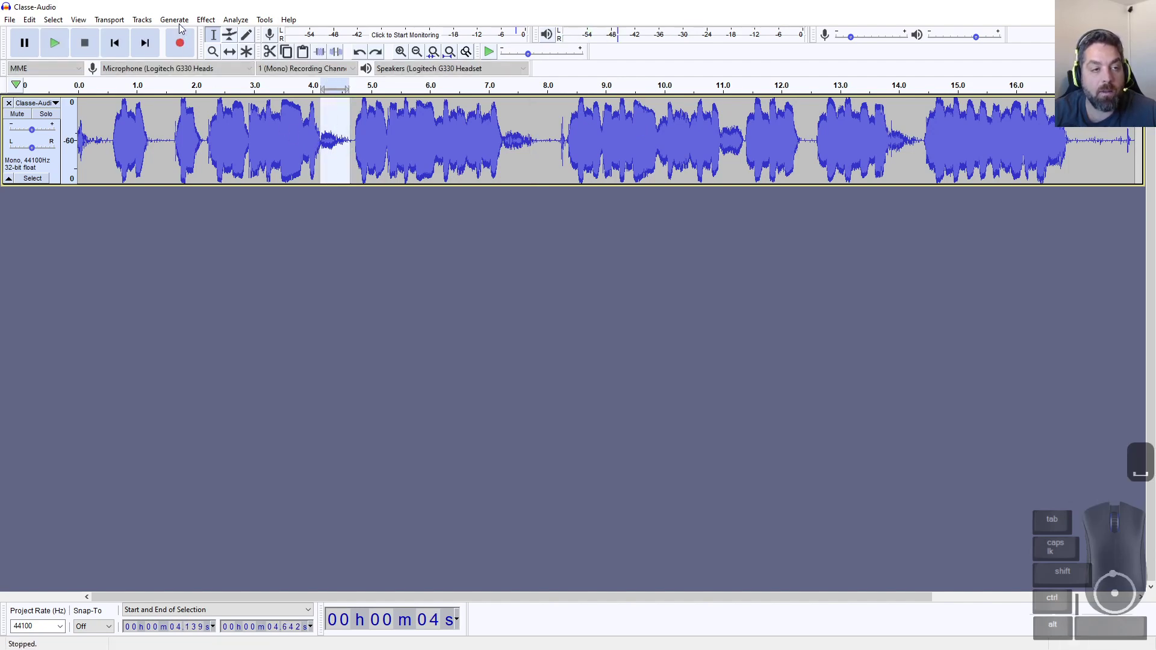
{"action": "left_click", "coordinate": [179, 24]}
{"action": "key", "text": "Escape"}
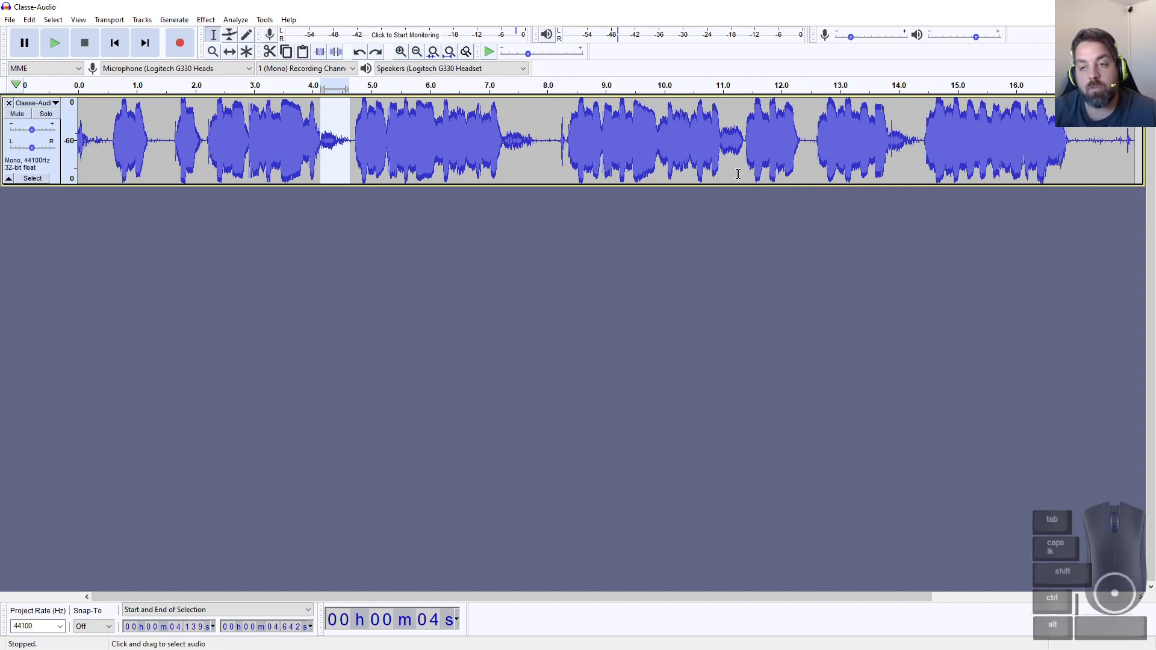
{"action": "left_click", "coordinate": [557, 200]}
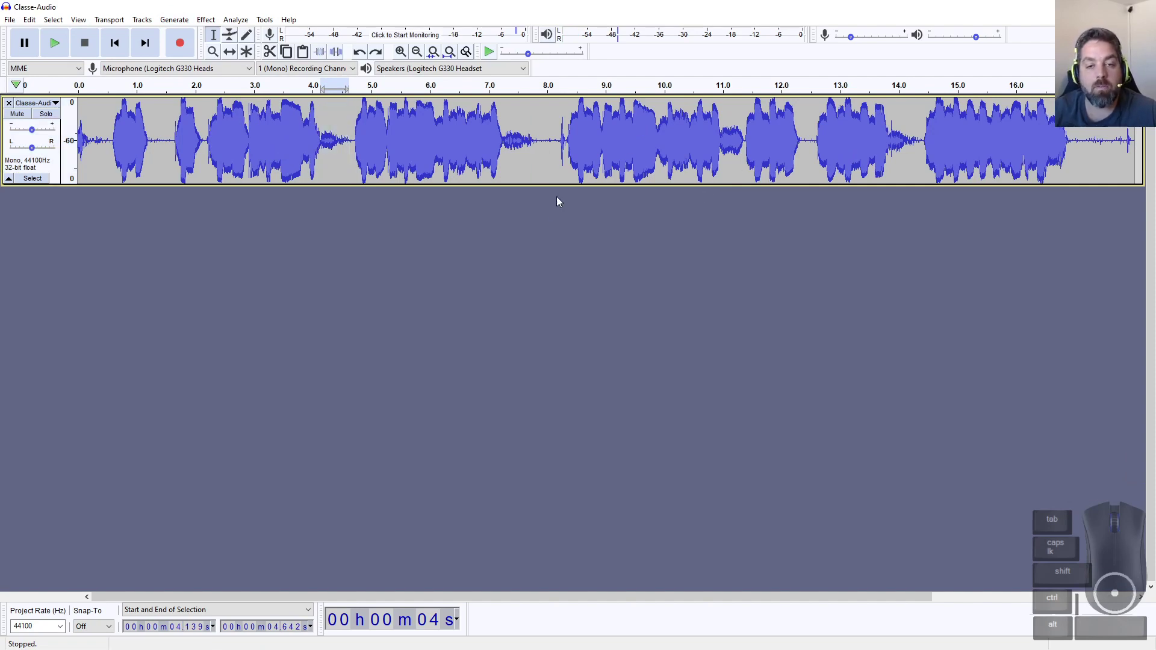
Step: Apply a Noise Gate to the whole track with -100 dB level reduction, -35.40 dB gate threshold and 250 ms attack/decay
{"action": "left_click", "coordinate": [479, 150]}
{"action": "key", "text": "ctrl+a"}
{"action": "left_click", "coordinate": [206, 19]}
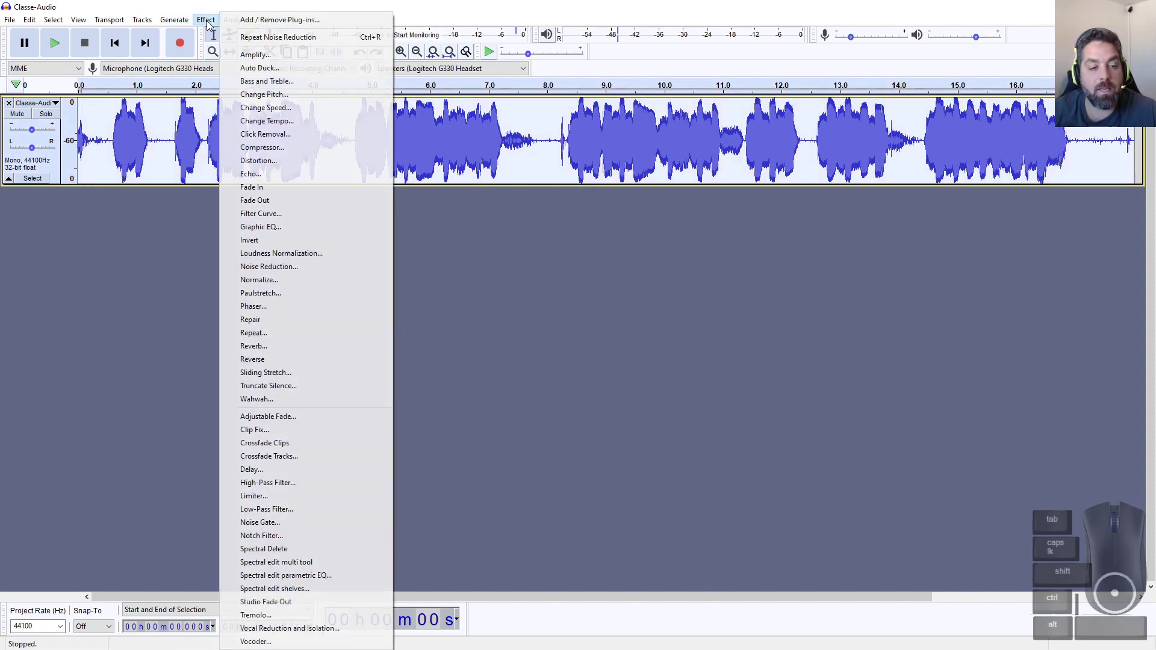
{"action": "left_click", "coordinate": [288, 525]}
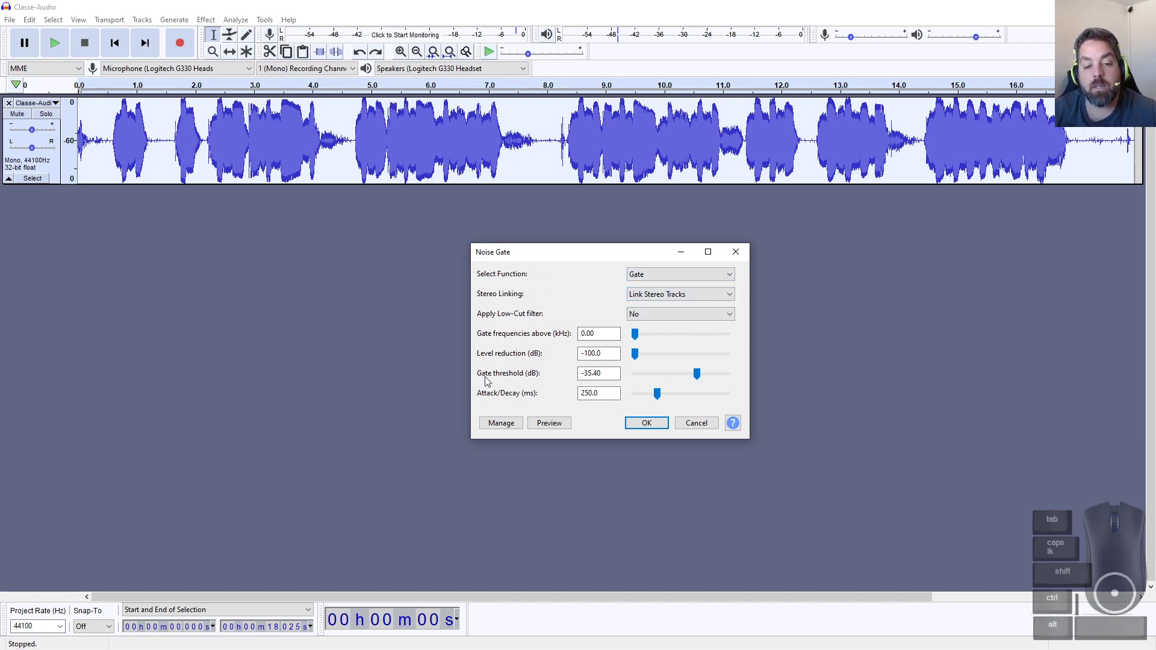
{"action": "double_click", "coordinate": [581, 375]}
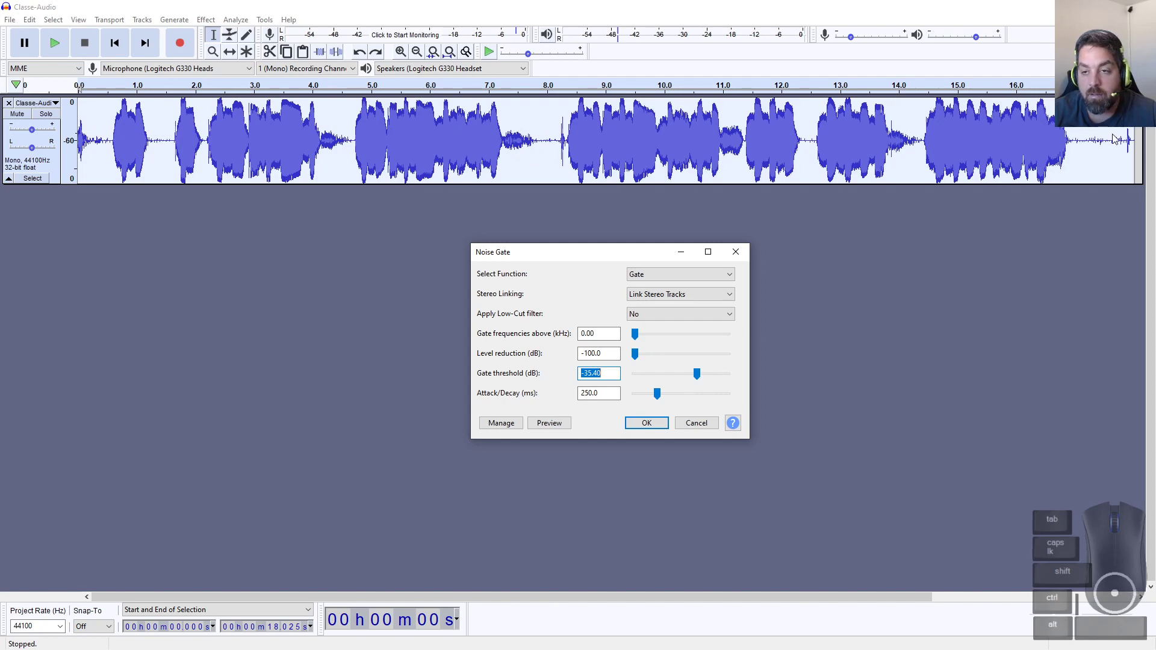
{"action": "left_click", "coordinate": [587, 353]}
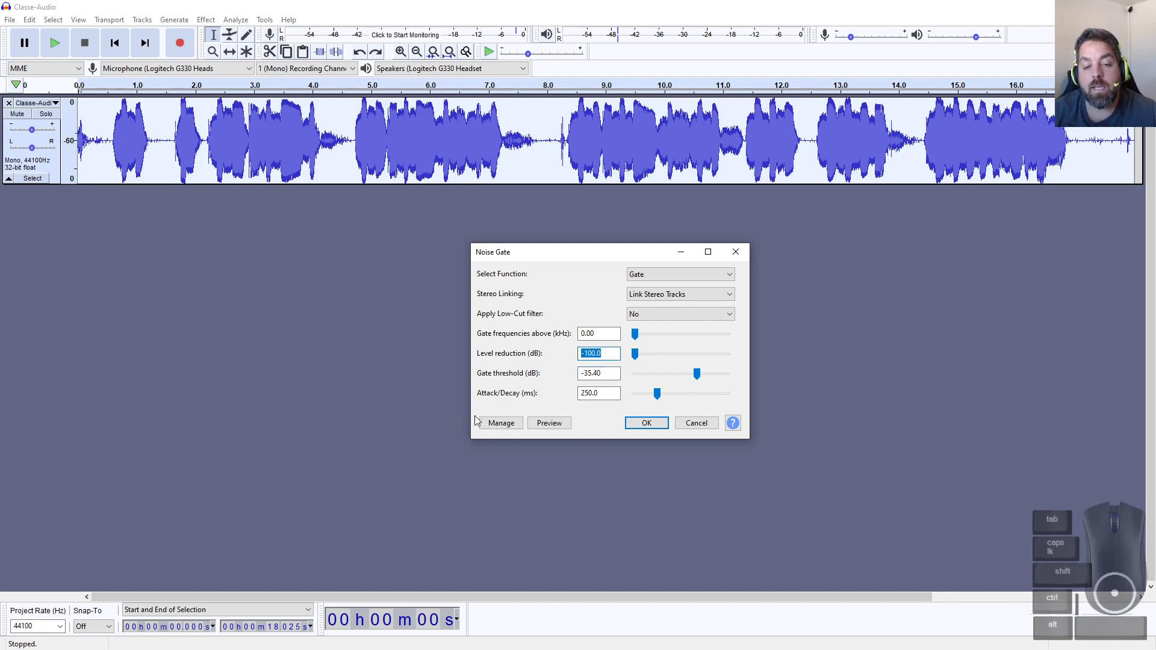
{"action": "left_click", "coordinate": [584, 395]}
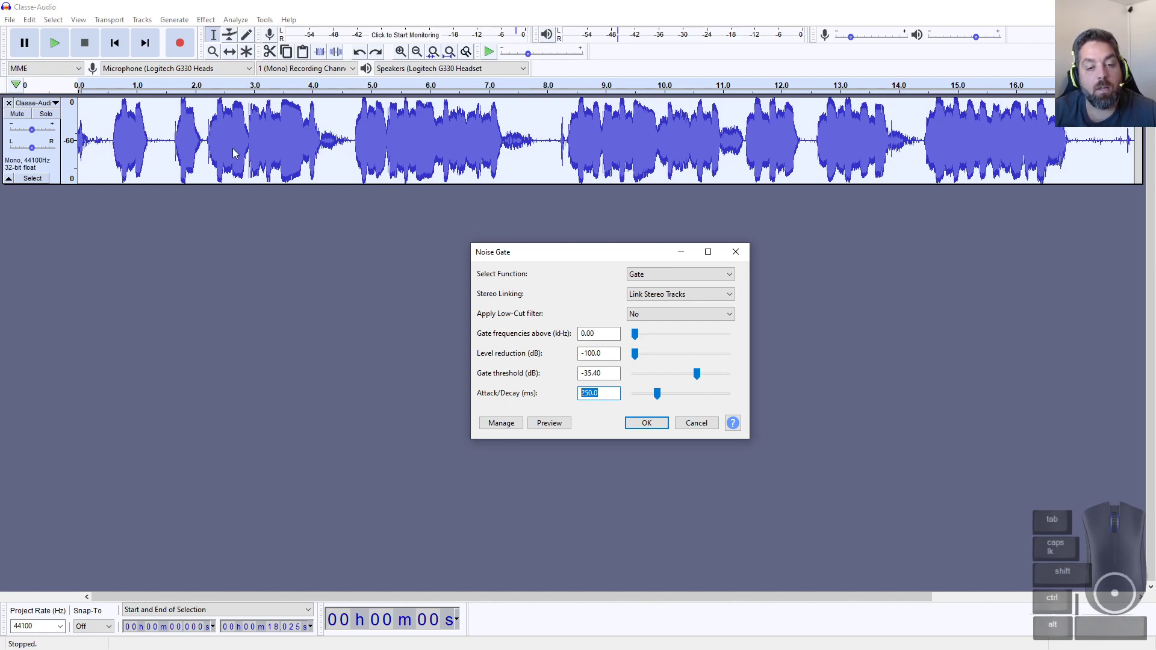
{"action": "left_click", "coordinate": [498, 424]}
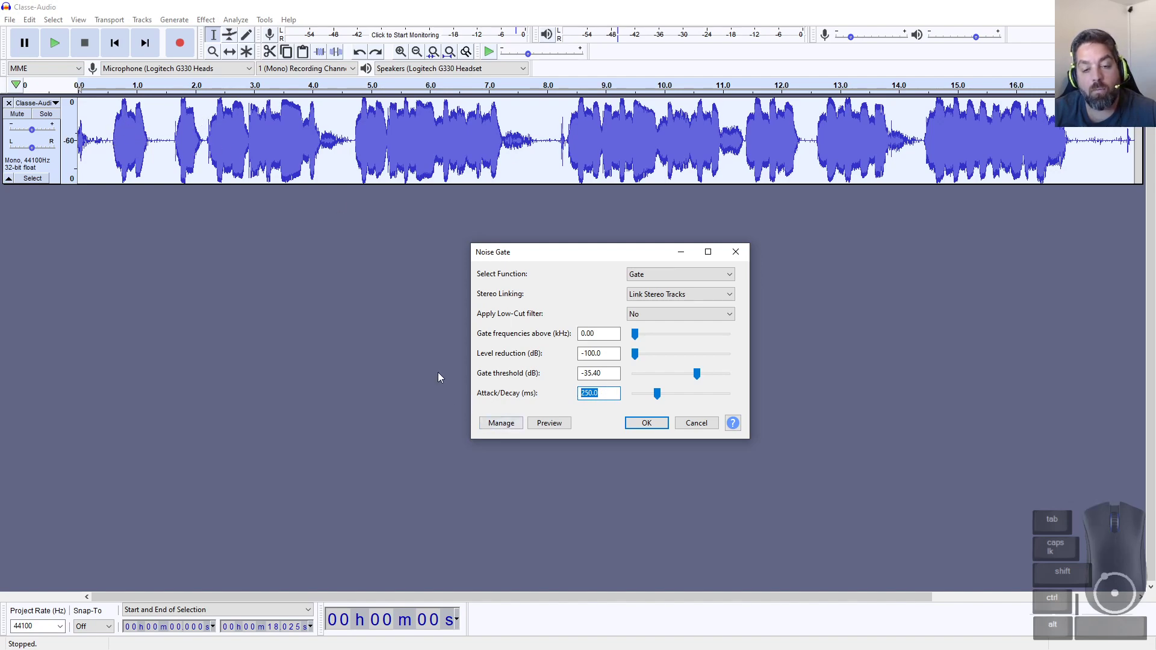
{"action": "left_click", "coordinate": [598, 393]}
{"action": "left_click_drag", "start_coordinate": [598, 394], "coordinate": [580, 395]}
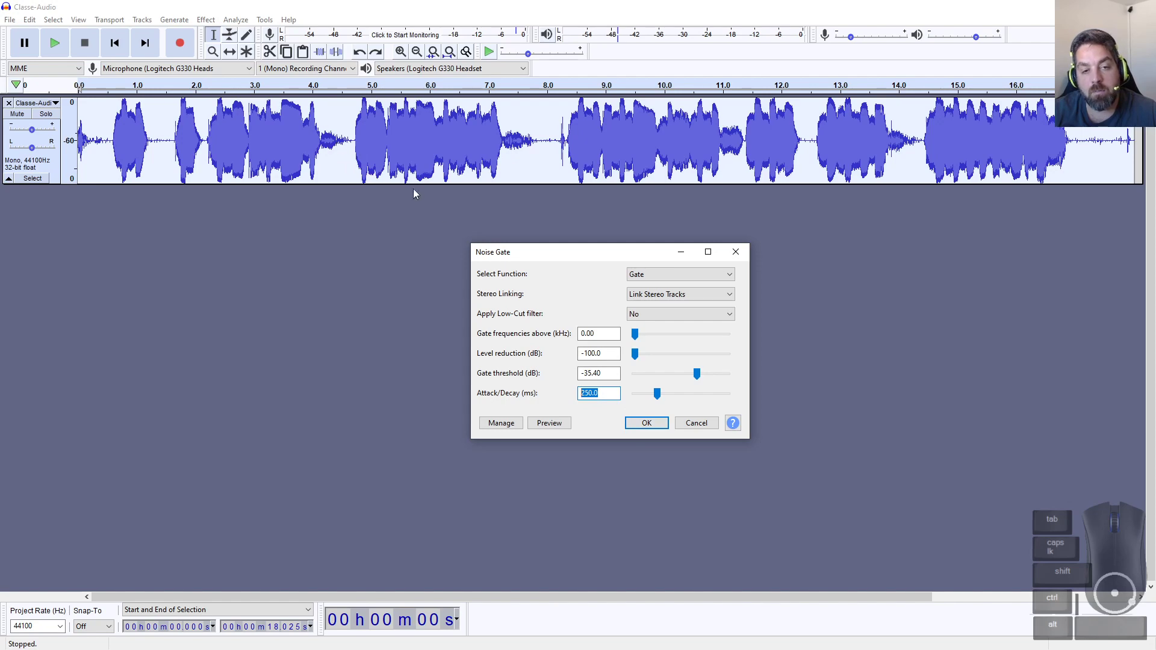
{"action": "left_click", "coordinate": [656, 426]}
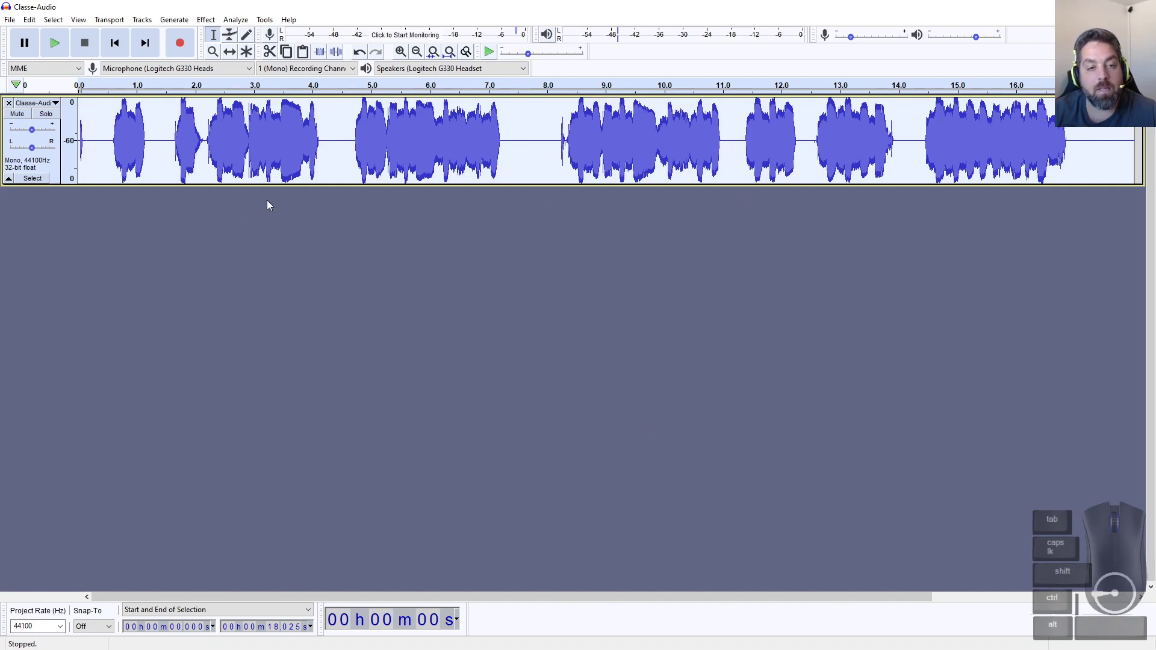
Step: Delete the noise spike in the first 0.175 s of the track and play back the gated recording
{"action": "left_click_drag", "start_coordinate": [89, 139], "coordinate": [79, 139]}
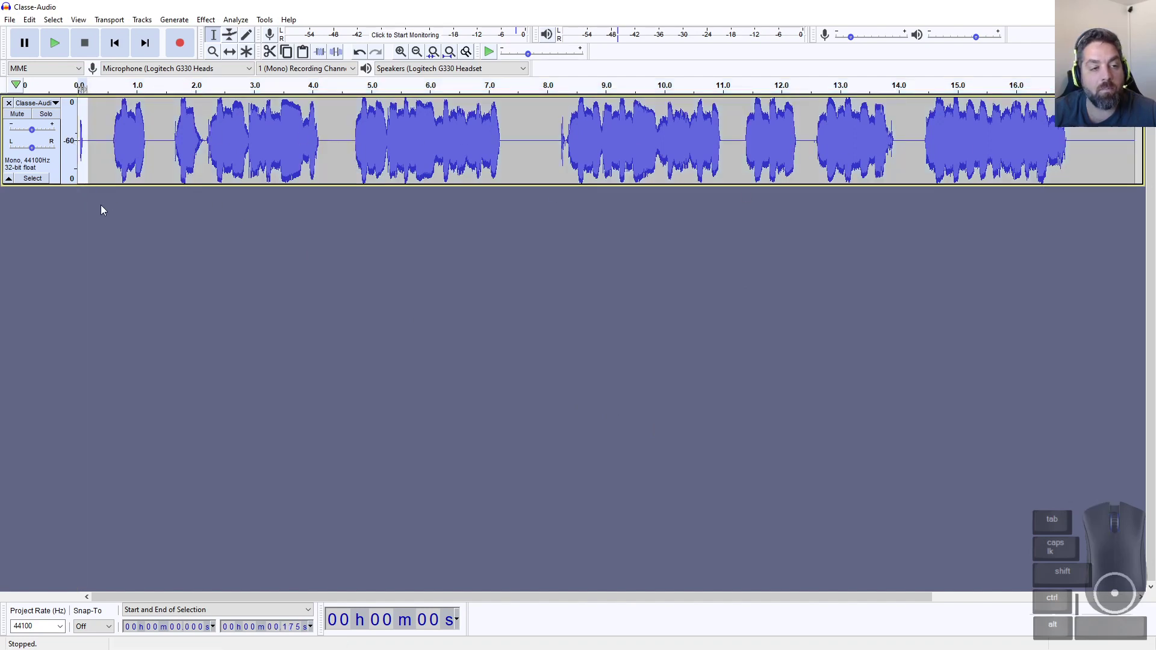
{"action": "key", "text": "Delete"}
{"action": "key", "text": "space"}
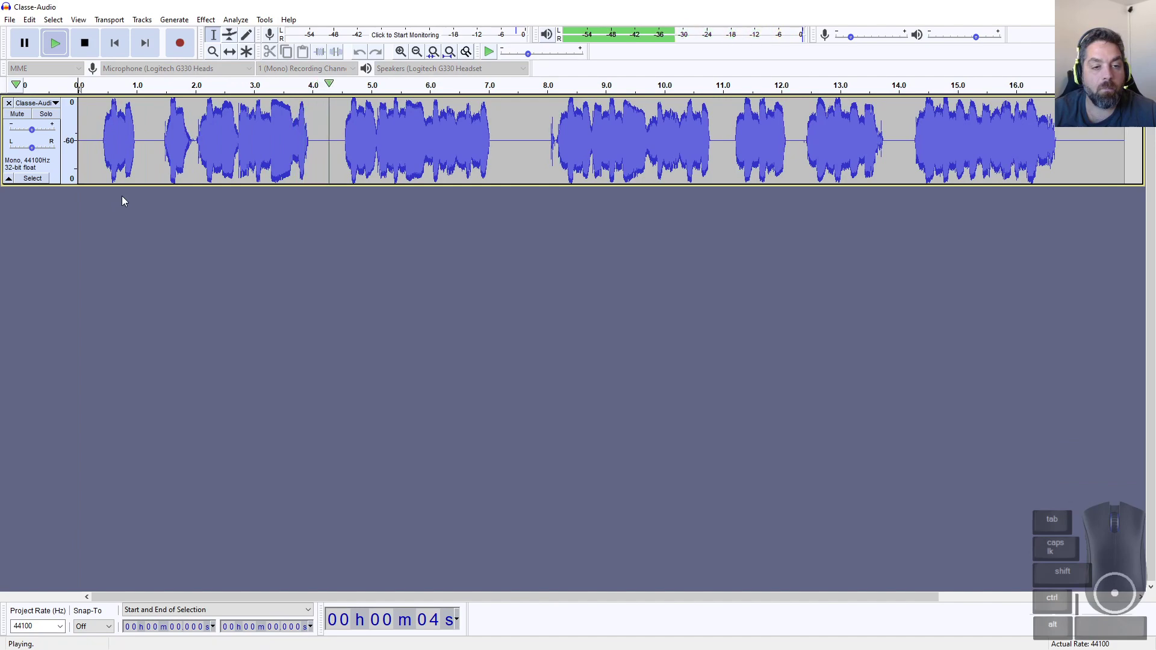
{"action": "key", "text": "space"}
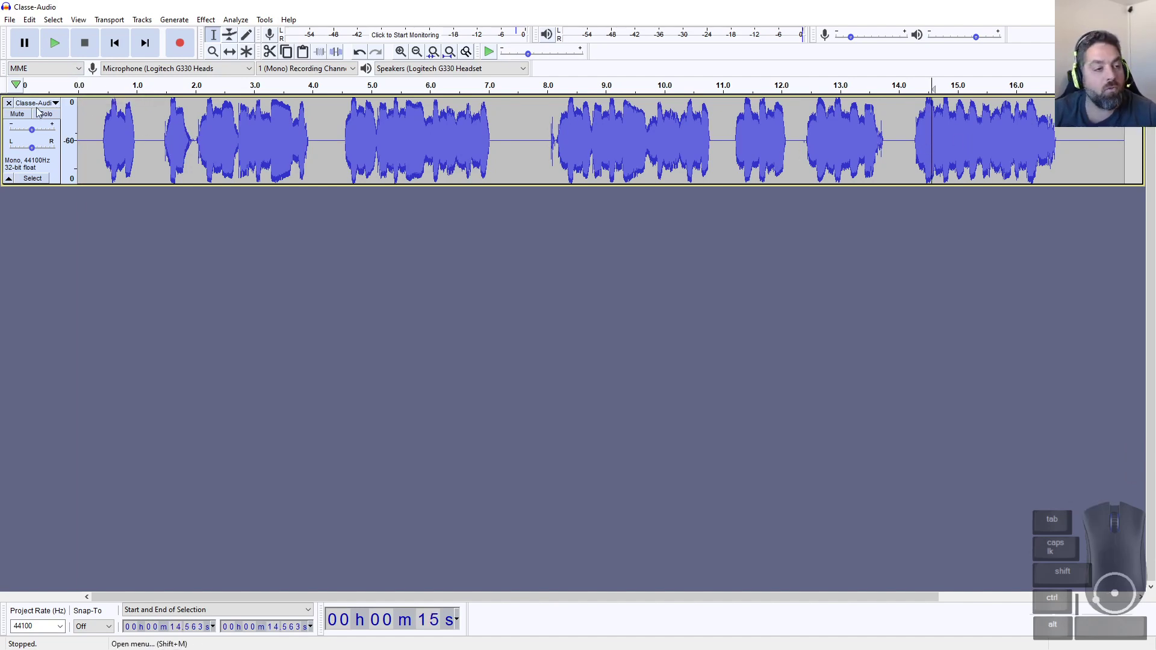
Step: Remove the Classe-Audio track and open Classe-Audio-Clean.wav from the Temp-C2 folder on the Desktop
{"action": "left_click", "coordinate": [9, 103]}
{"action": "left_click", "coordinate": [10, 19]}
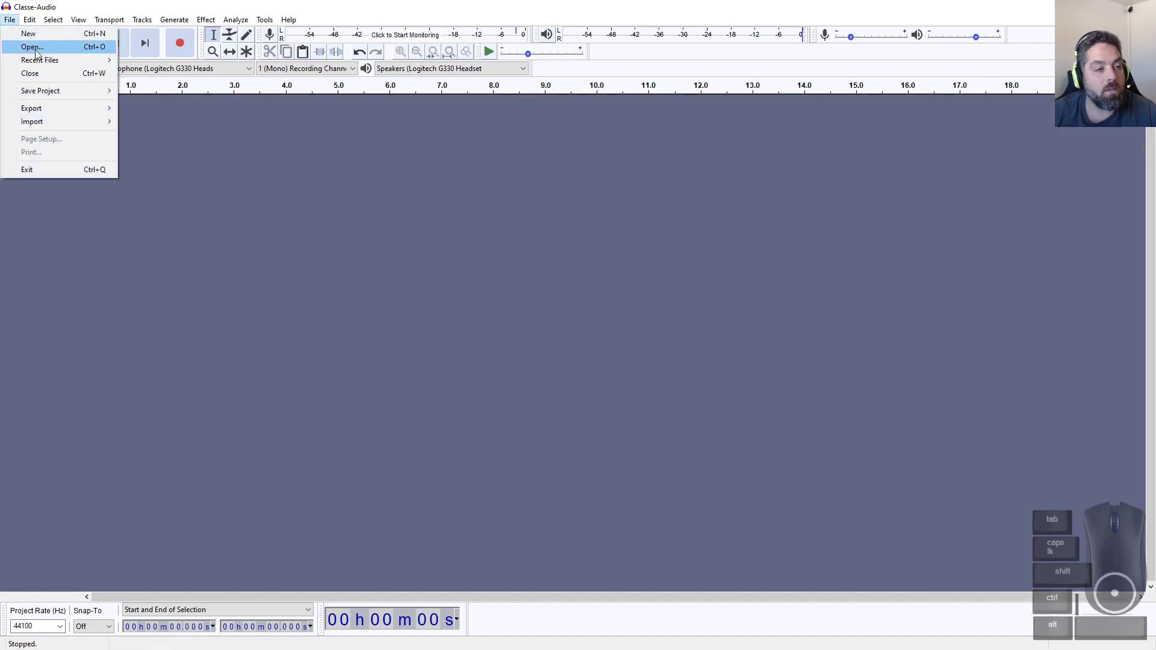
{"action": "left_click", "coordinate": [35, 49]}
{"action": "left_click", "coordinate": [534, 404]}
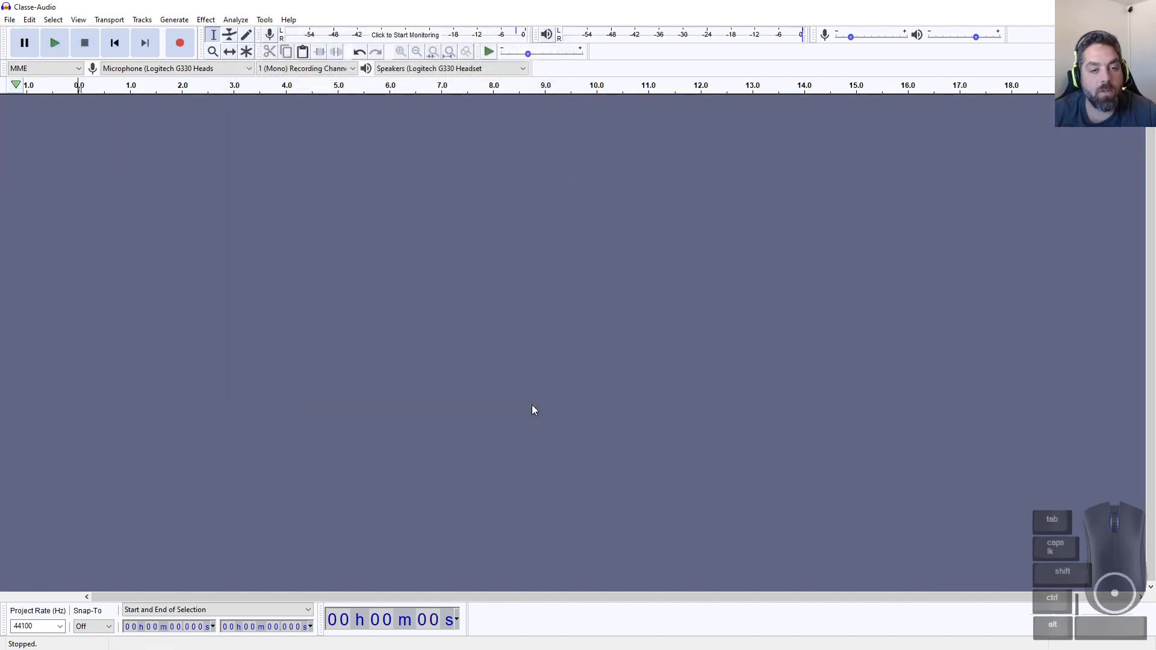
{"action": "left_click", "coordinate": [9, 19]}
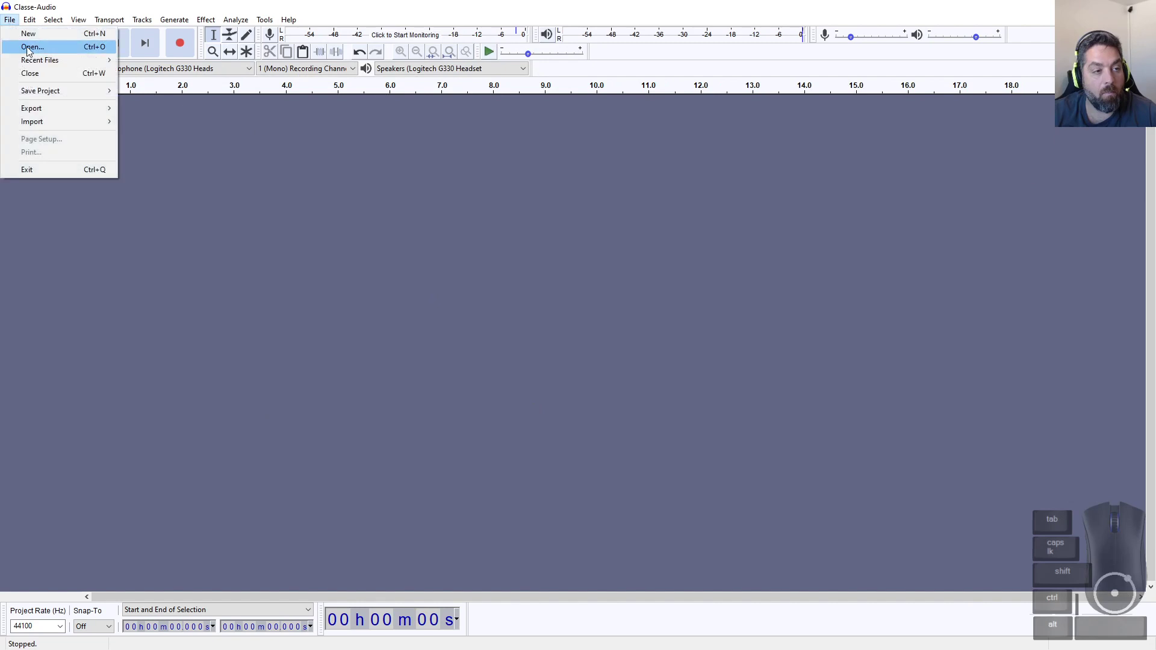
{"action": "left_click", "coordinate": [27, 46]}
{"action": "left_click", "coordinate": [262, 133]}
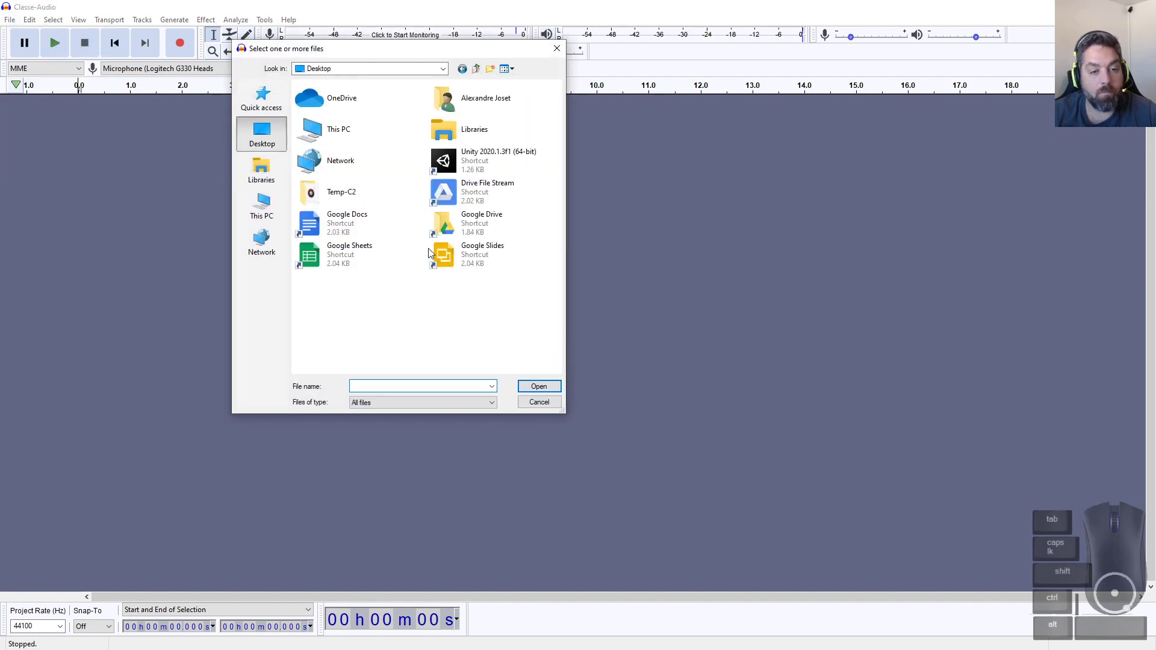
{"action": "double_click", "coordinate": [346, 197]}
{"action": "left_click", "coordinate": [349, 100]}
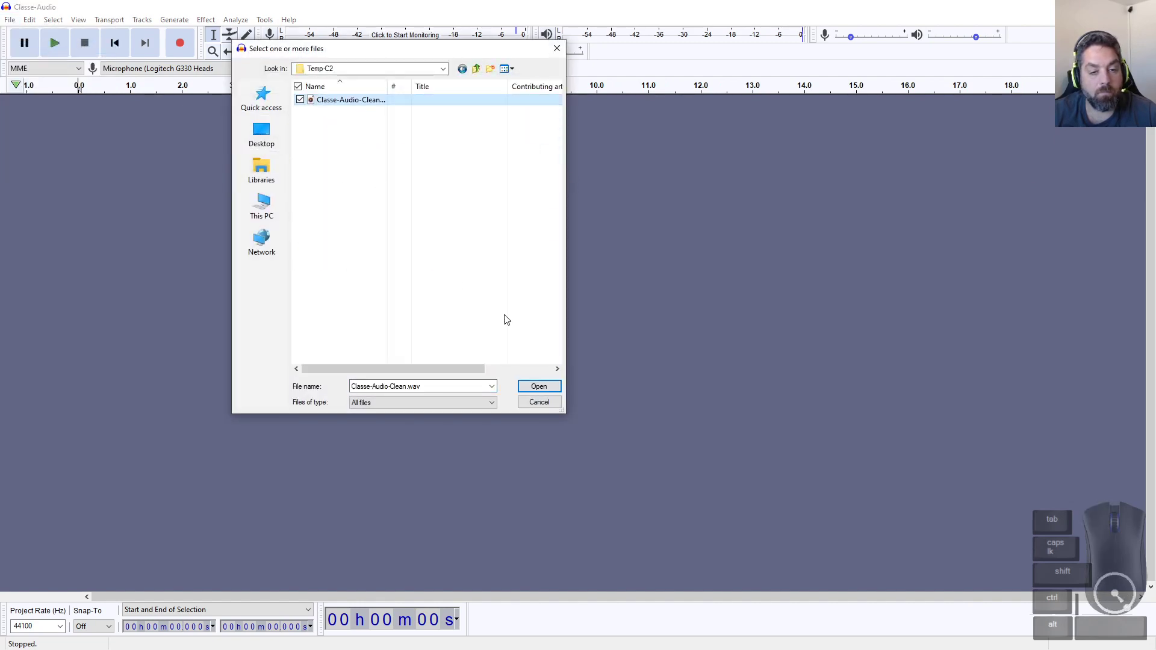
{"action": "left_click", "coordinate": [539, 389]}
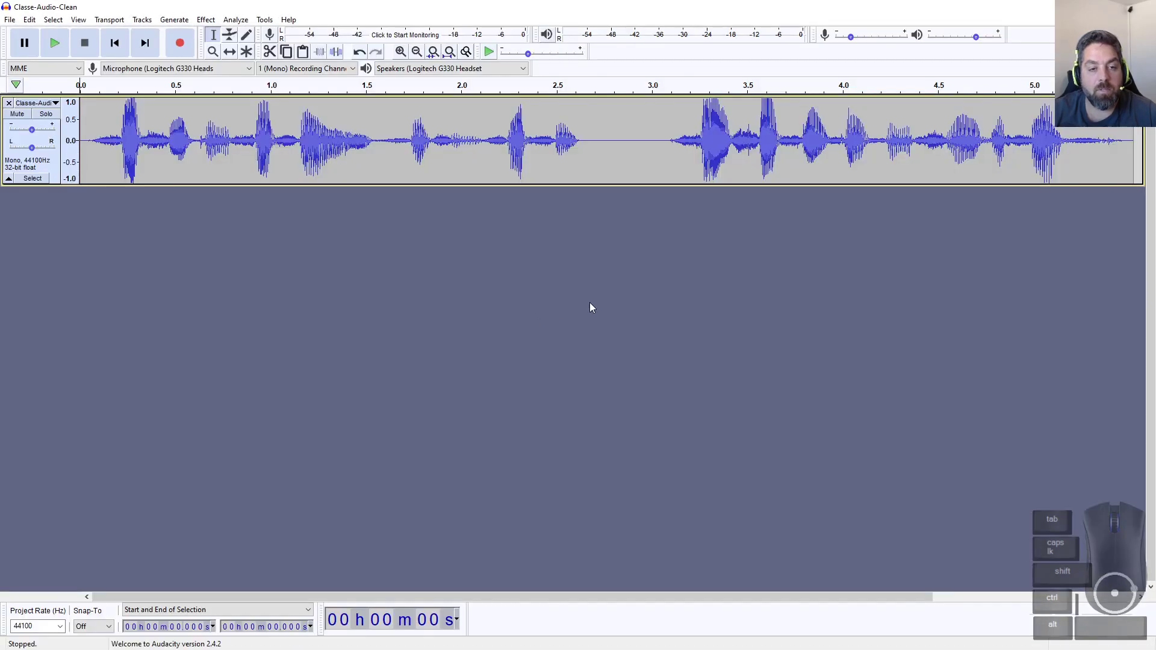
Step: Play the clean recording twice from the silent pause at about 2.9 s
{"action": "left_click", "coordinate": [747, 179]}
{"action": "left_click", "coordinate": [636, 171]}
{"action": "key", "text": "space"}
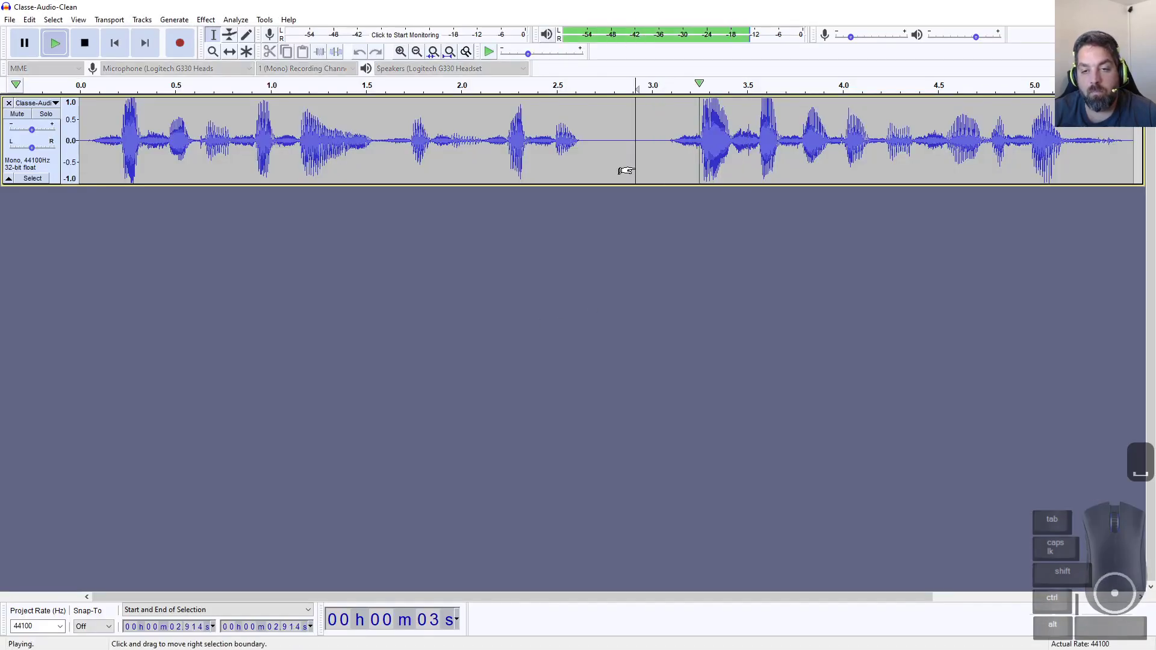
{"action": "key", "text": "space"}
{"action": "key", "text": "space"}
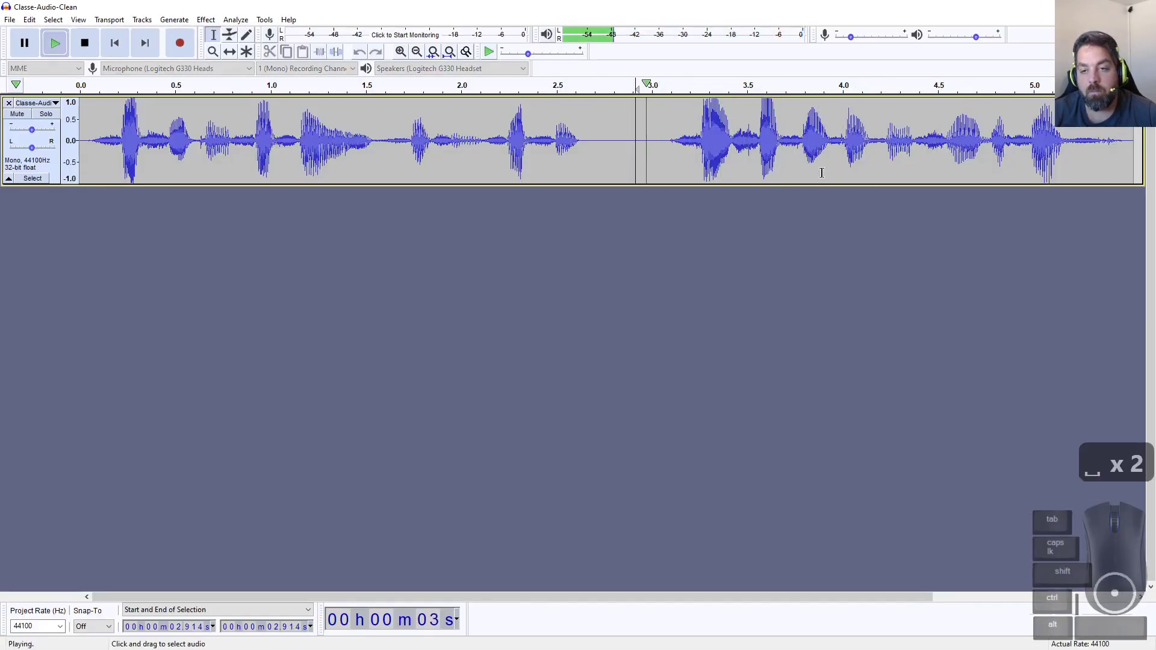
{"action": "key", "text": "space"}
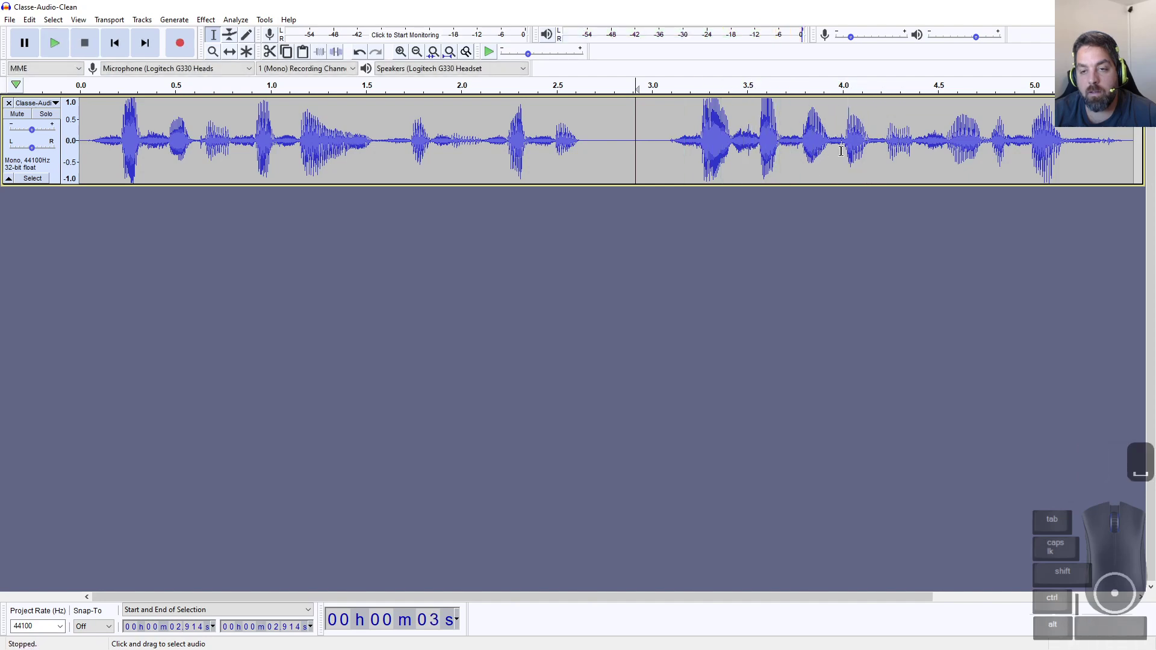
Step: Select and play the passages from about 4.0 to 4.18 s and from about 3.77 to 4.4 s
{"action": "left_click_drag", "start_coordinate": [842, 163], "coordinate": [876, 163]}
{"action": "key", "text": "space"}
{"action": "key", "text": "space"}
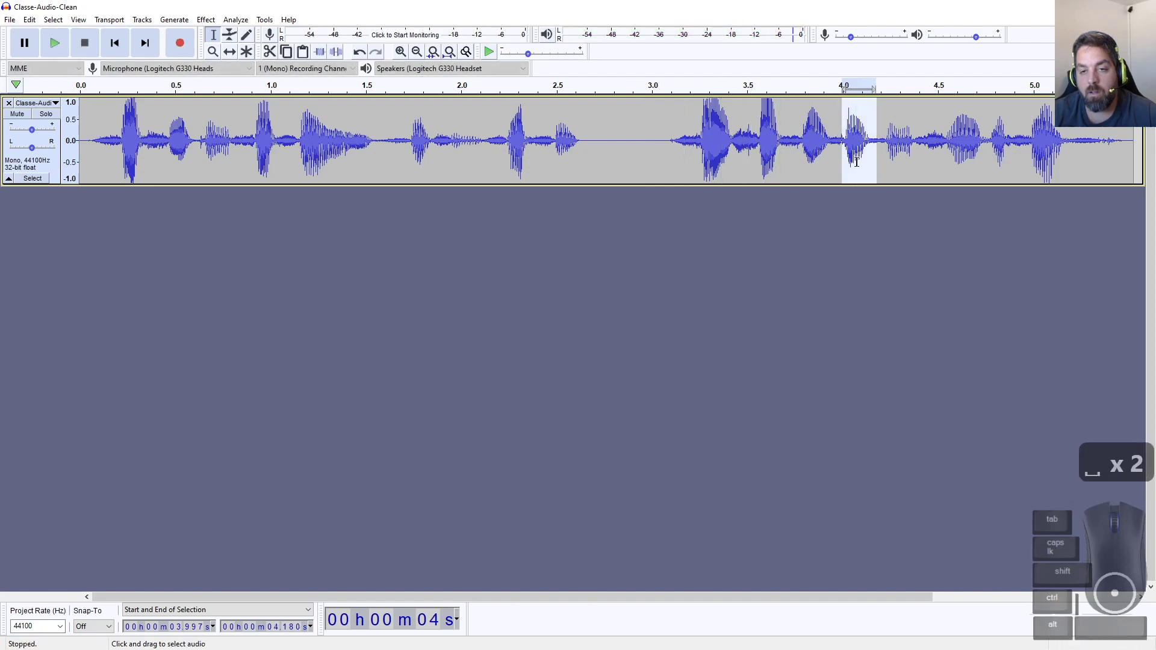
{"action": "left_click", "coordinate": [799, 158]}
{"action": "left_click_drag", "start_coordinate": [806, 158], "coordinate": [918, 170]}
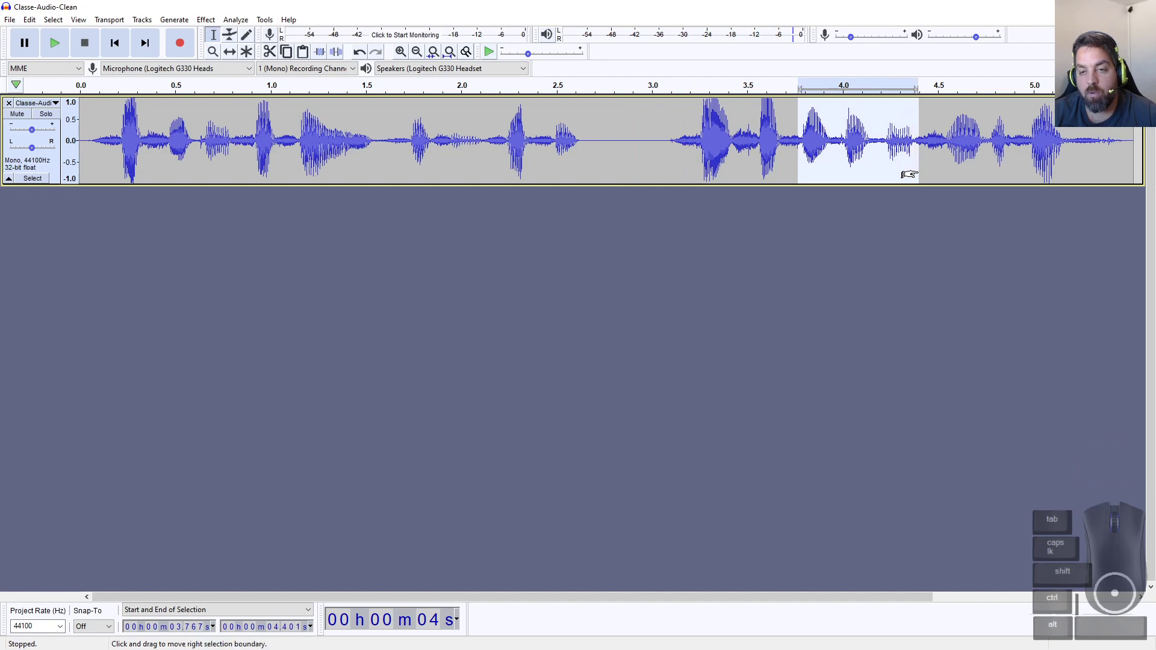
{"action": "key", "text": "space"}
{"action": "key", "text": "space"}
{"action": "key", "text": "space"}
{"action": "key", "text": "space"}
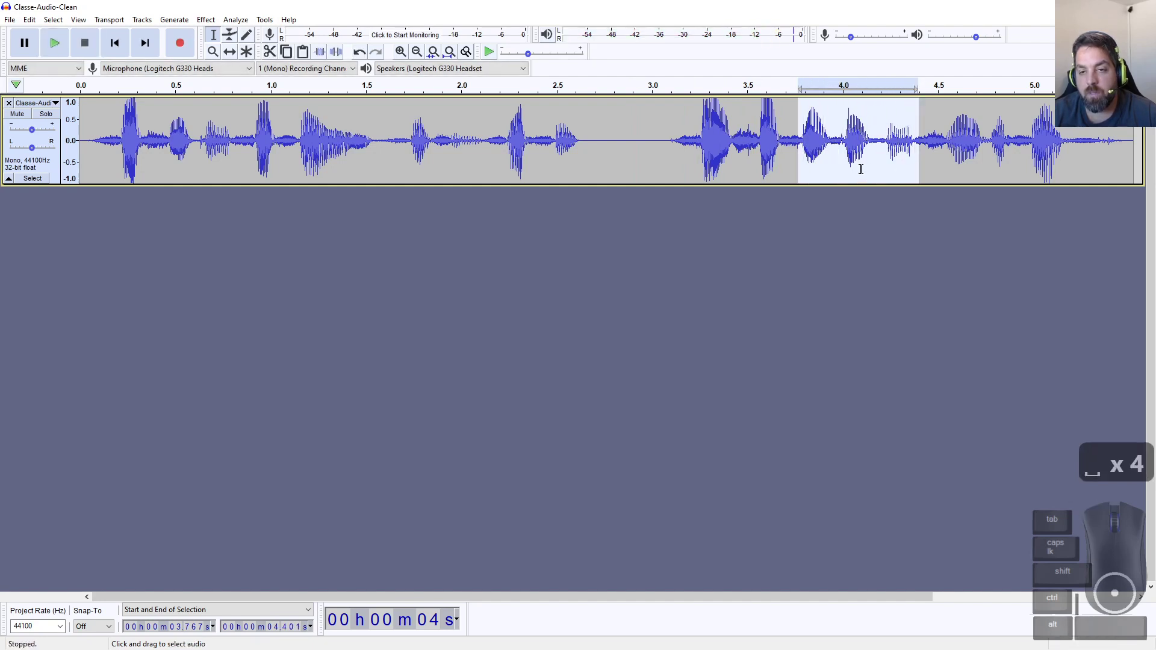
Step: Listen to the short burst at about 4.01 to 4.1 s and replay the surrounding passage from about 3.77 to 4.39 s
{"action": "left_click_drag", "start_coordinate": [847, 160], "coordinate": [862, 175]}
{"action": "key", "text": "space"}
{"action": "key", "text": "space"}
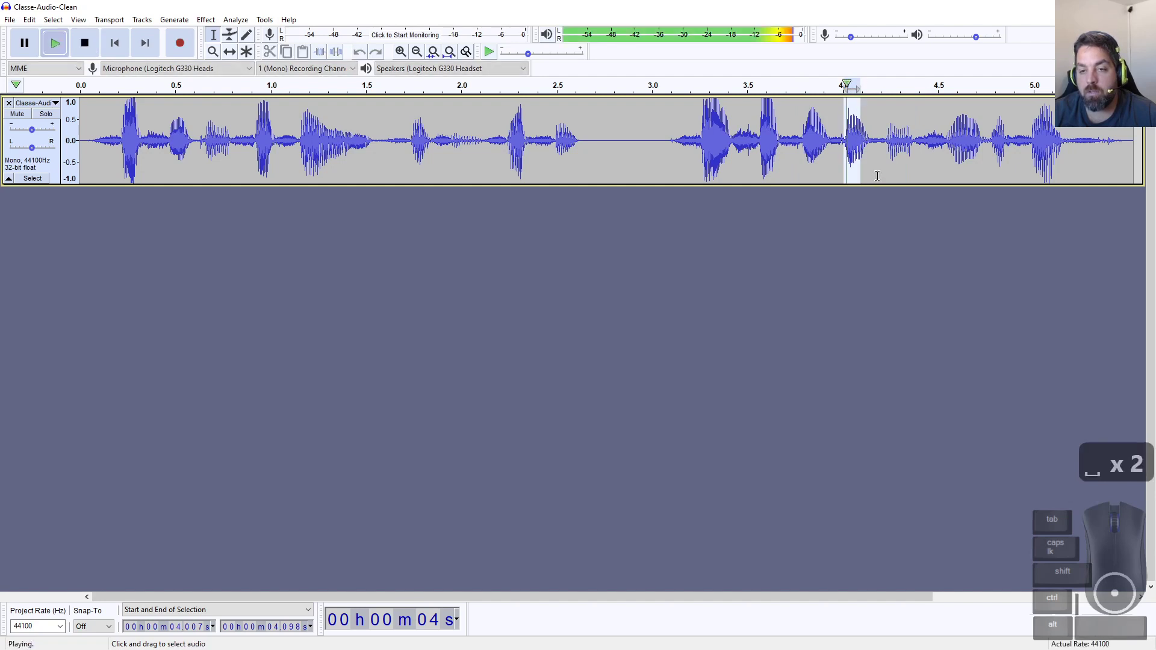
{"action": "left_click_drag", "start_coordinate": [799, 150], "coordinate": [915, 166]}
{"action": "key", "text": "space"}
{"action": "key", "text": "space"}
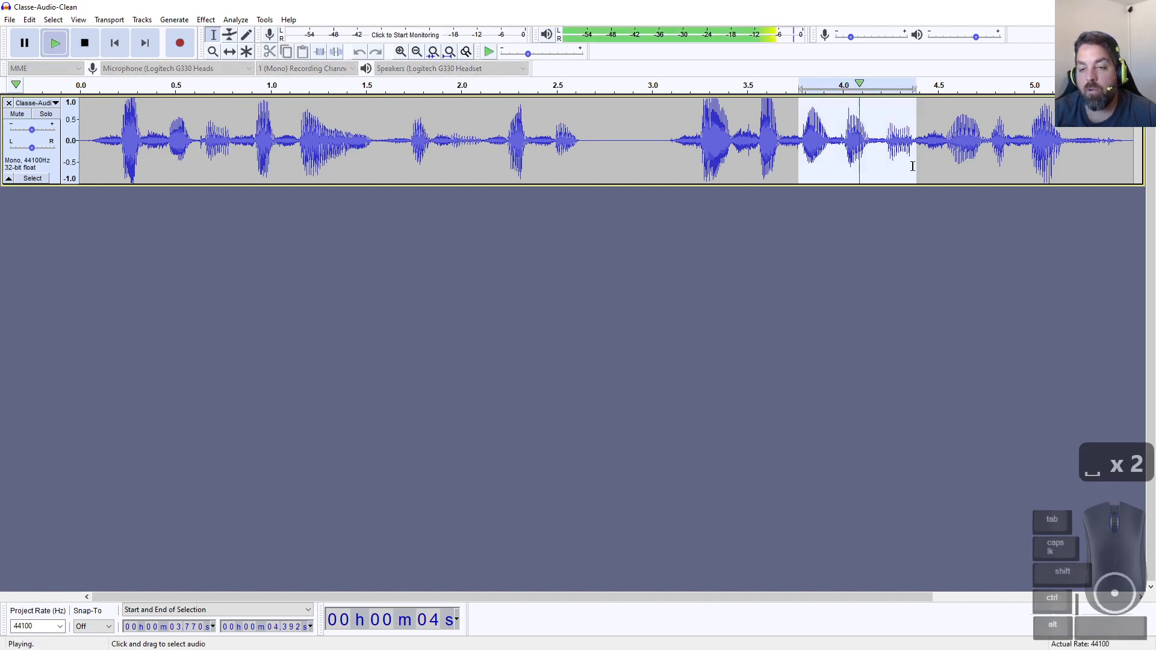
{"action": "key", "text": "space"}
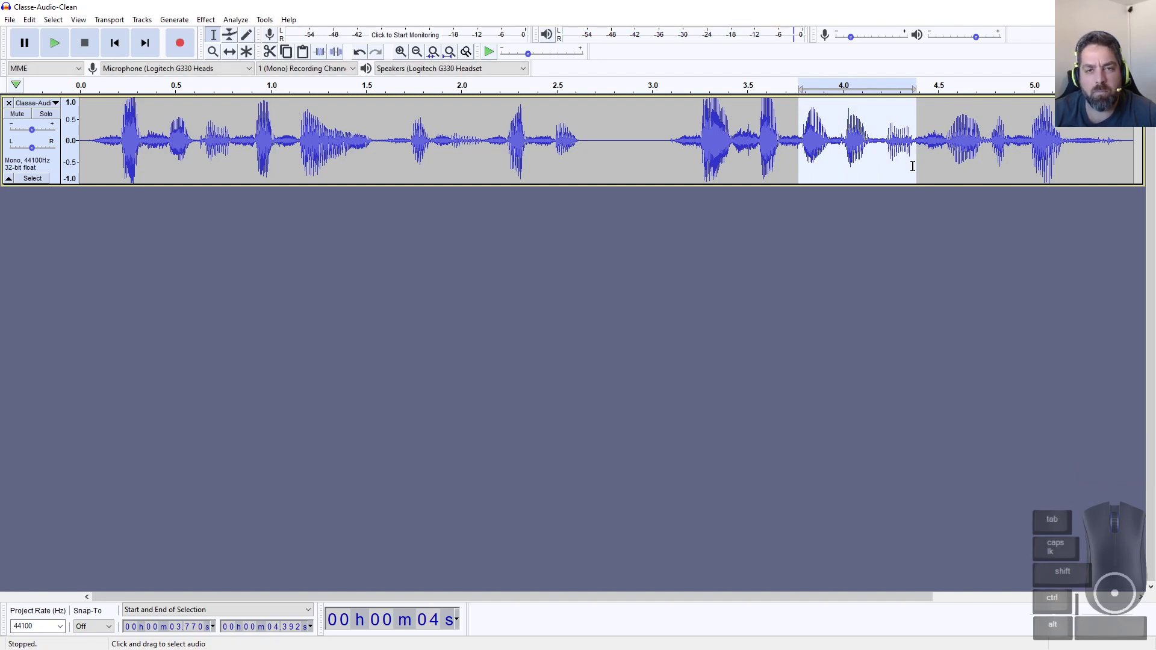
Step: Switch to the PowerPoint slide show to read the slide about generating sounds, and return to the empty Classe-Audio project in Audacity
{"action": "key", "text": "alt+Tab"}
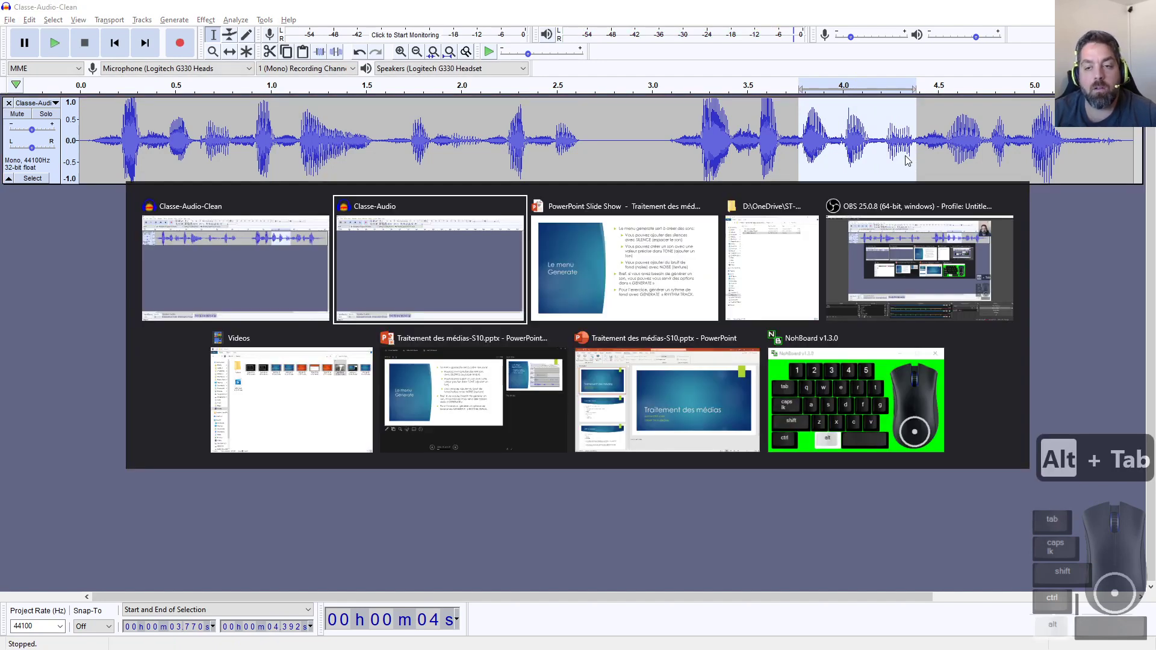
{"action": "key", "text": "alt+Tab"}
{"action": "key", "text": "alt+Tab"}
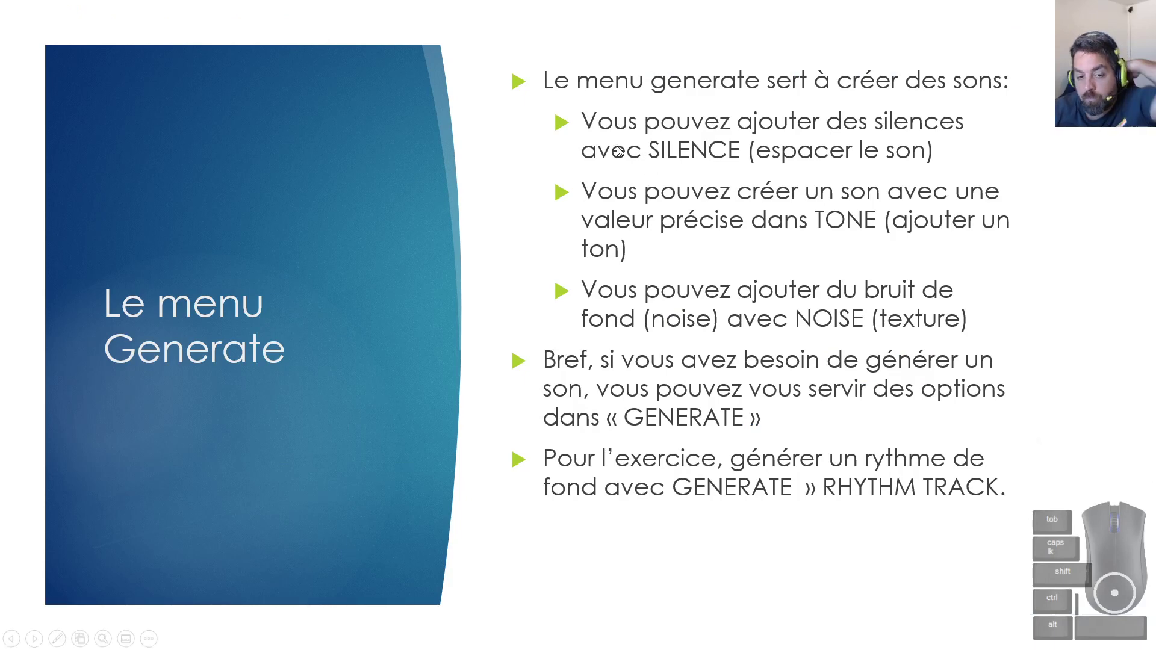
{"action": "key", "text": "alt+Tab"}
{"action": "key", "text": "alt+Tab"}
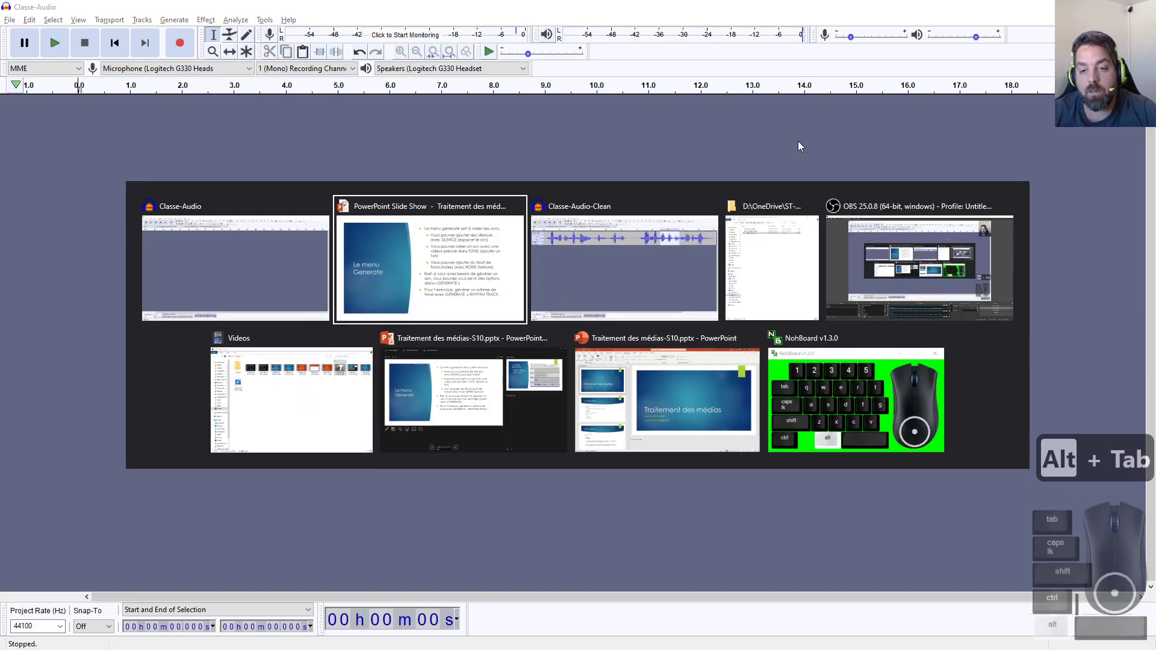
{"action": "key", "text": "alt+Tab"}
{"action": "key", "text": "alt+Tab"}
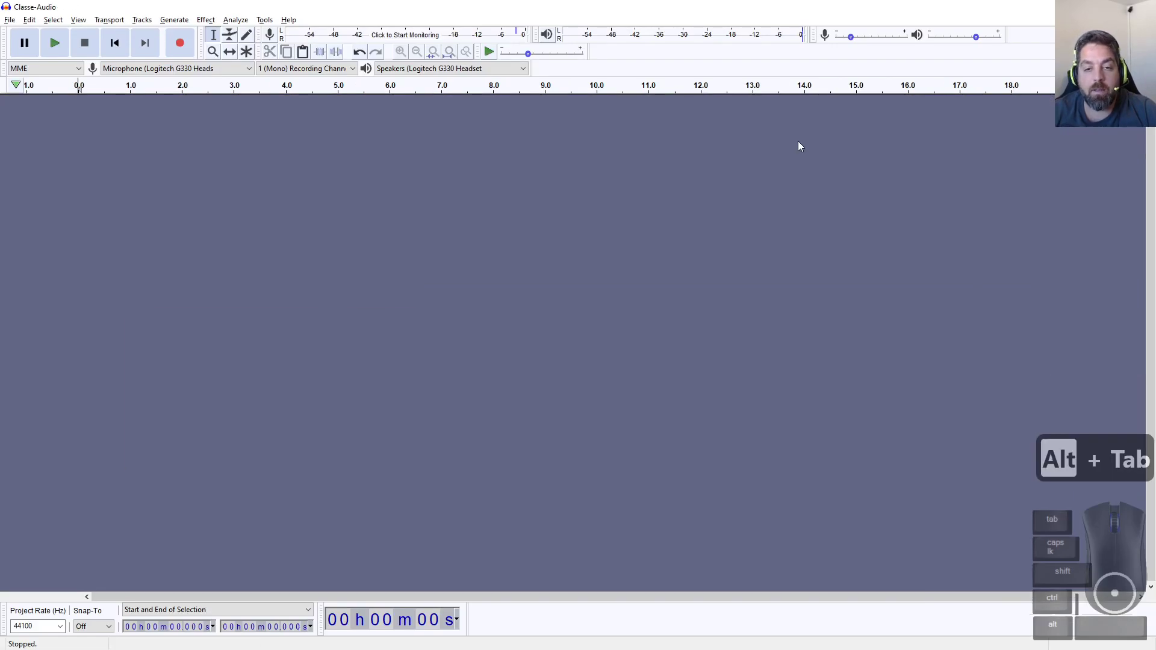
{"action": "key", "text": "alt+Tab"}
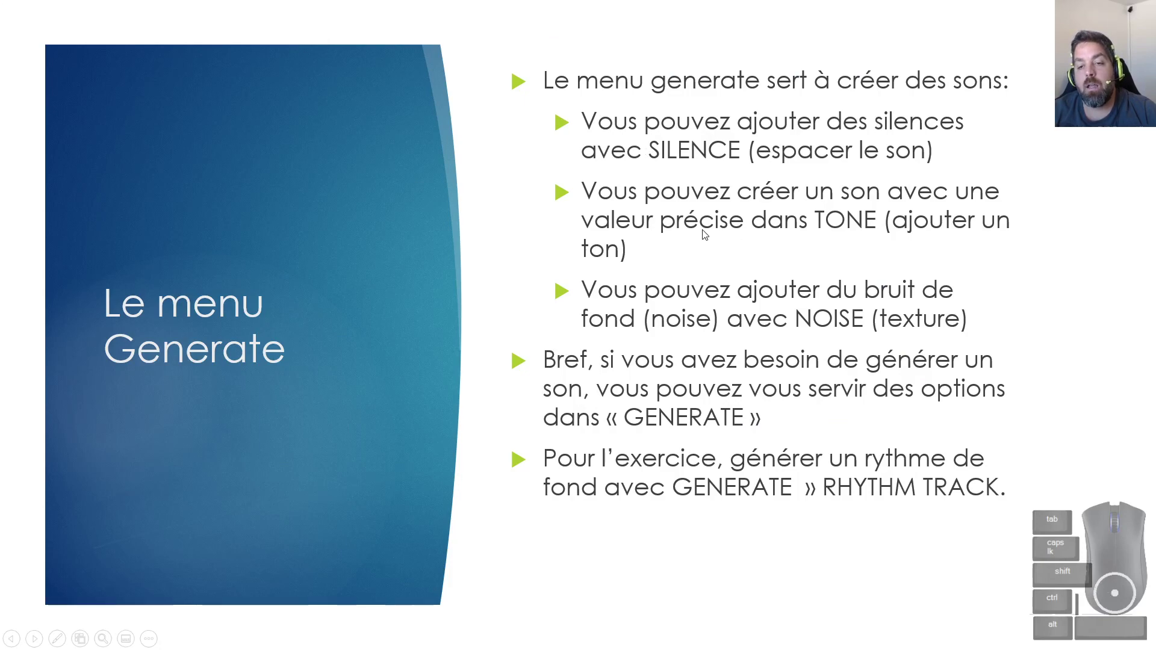
{"action": "key", "text": "alt+Tab"}
{"action": "key", "text": "alt+Tab"}
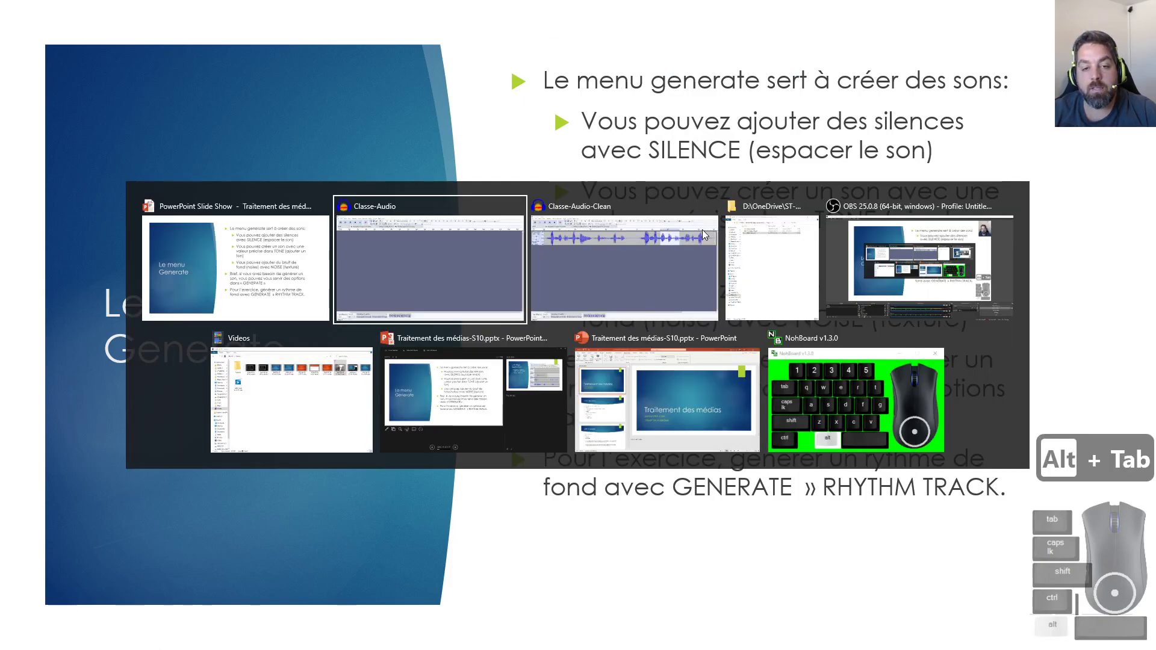
{"action": "key", "text": "alt+Tab"}
{"action": "key", "text": "alt+Tab"}
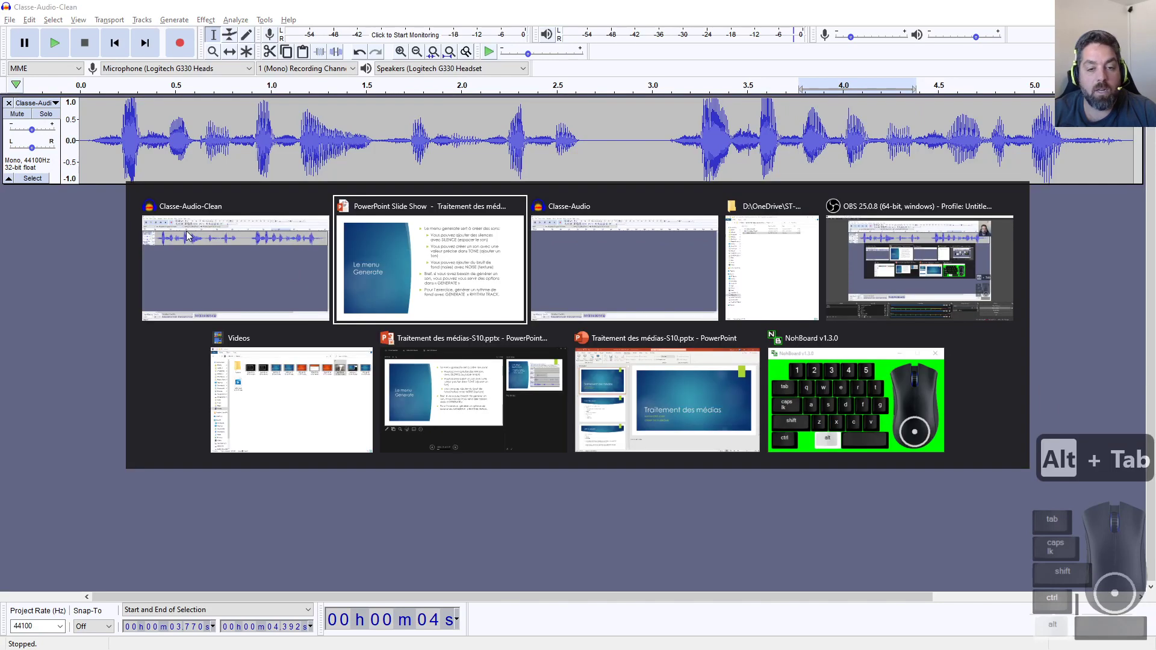
Step: Generate a 1-second sine tone at 60 Hz with 0.8 amplitude and play it back
{"action": "left_click", "coordinate": [180, 23]}
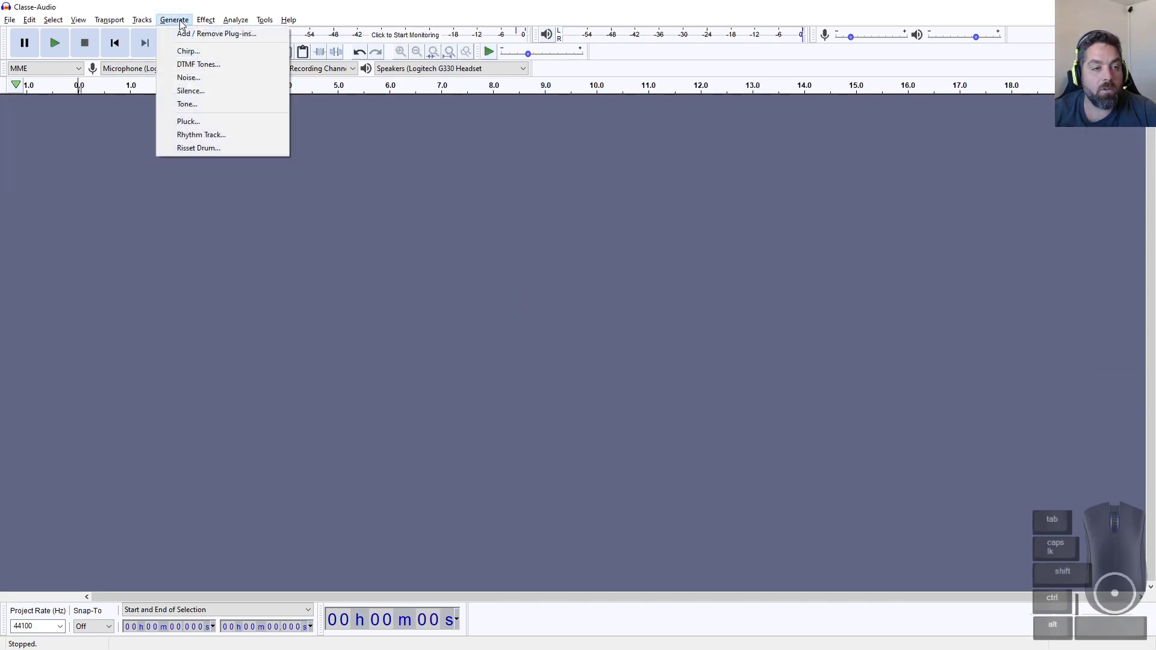
{"action": "left_click", "coordinate": [187, 104]}
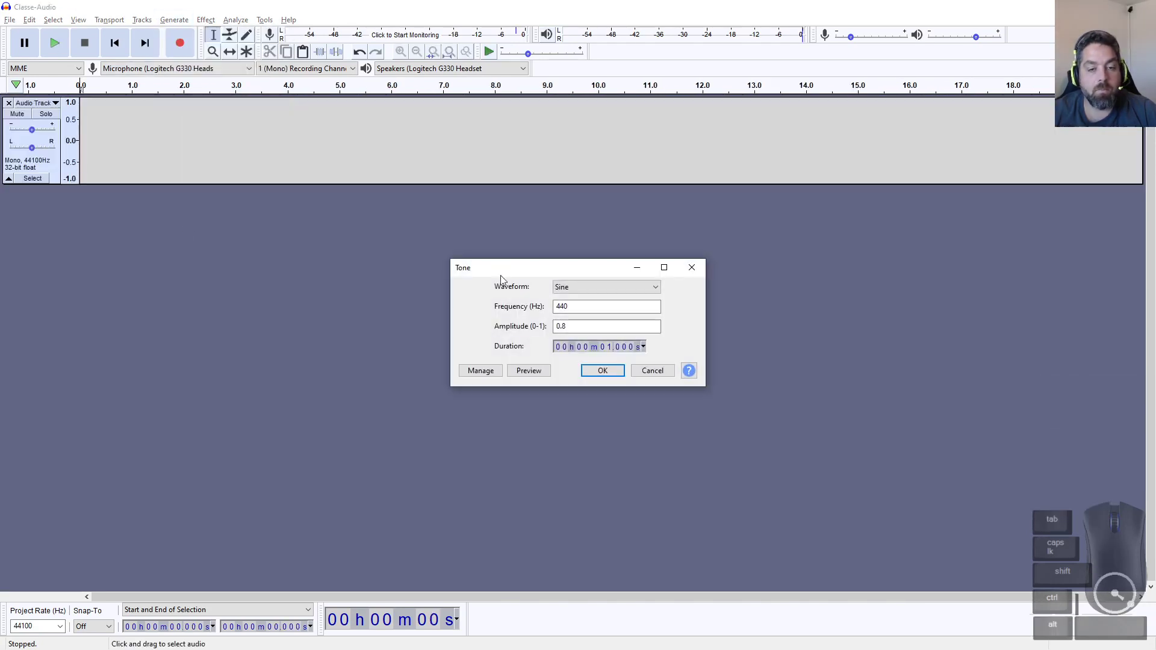
{"action": "double_click", "coordinate": [586, 305]}
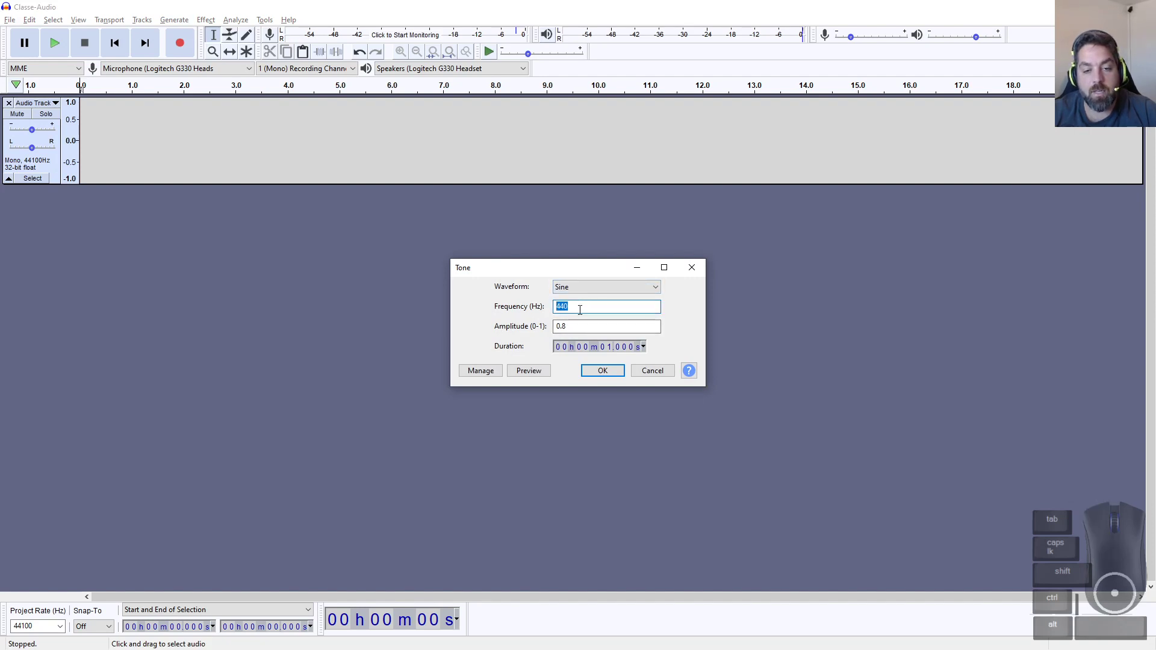
{"action": "type", "text": "60"}
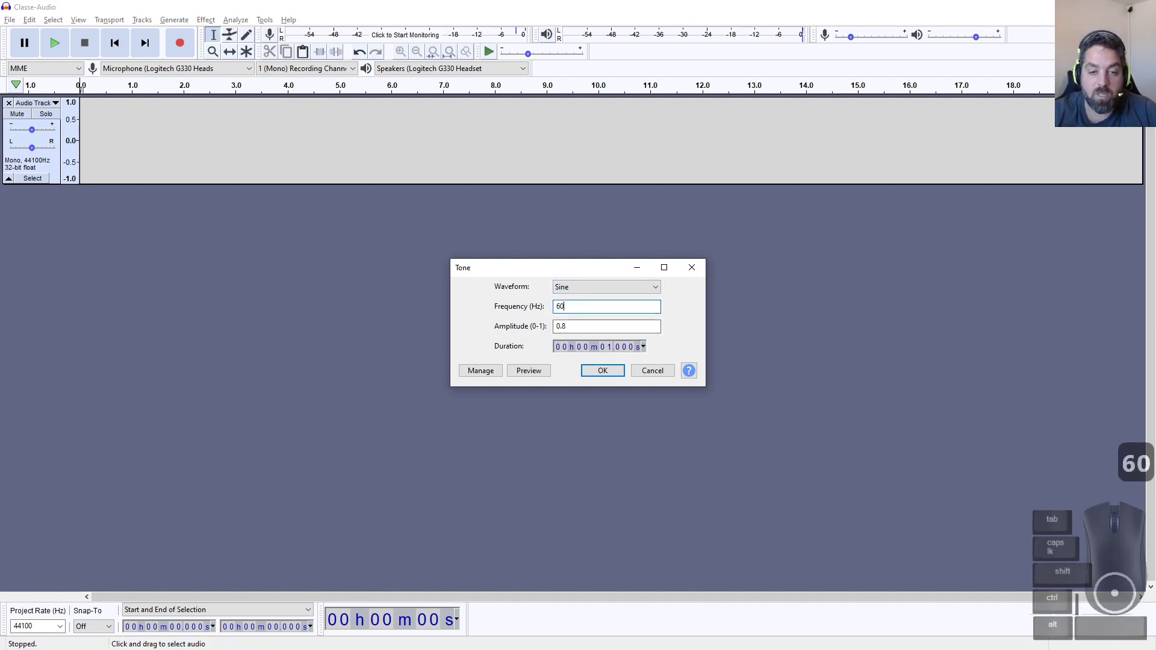
{"action": "left_click", "coordinate": [602, 370]}
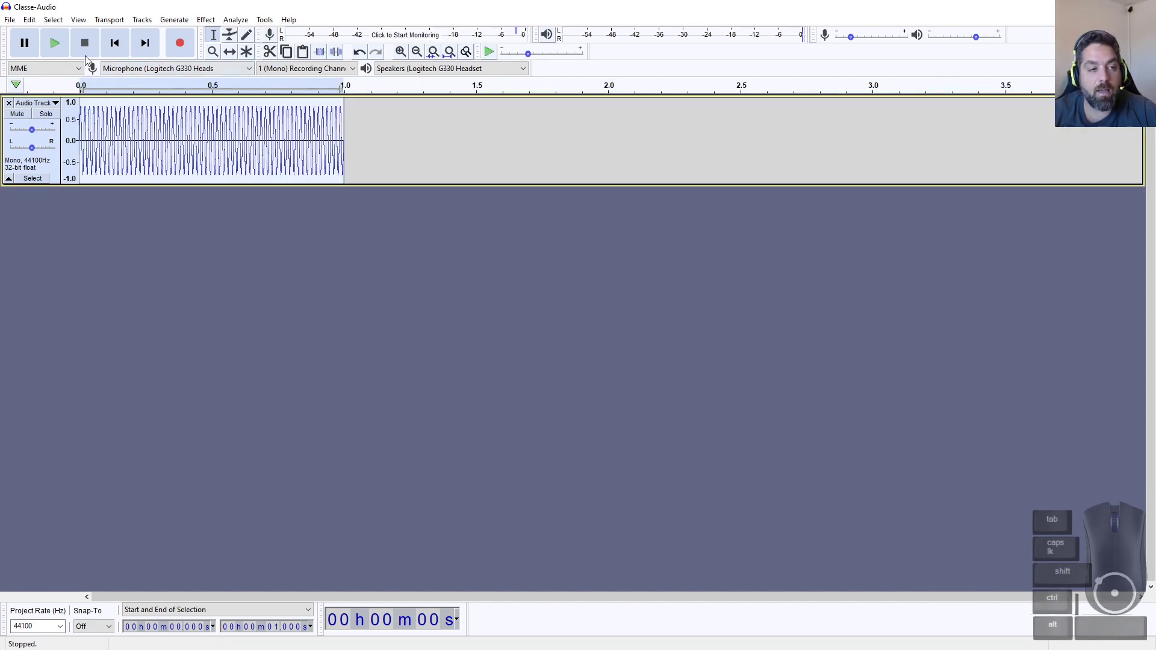
{"action": "left_click", "coordinate": [56, 43]}
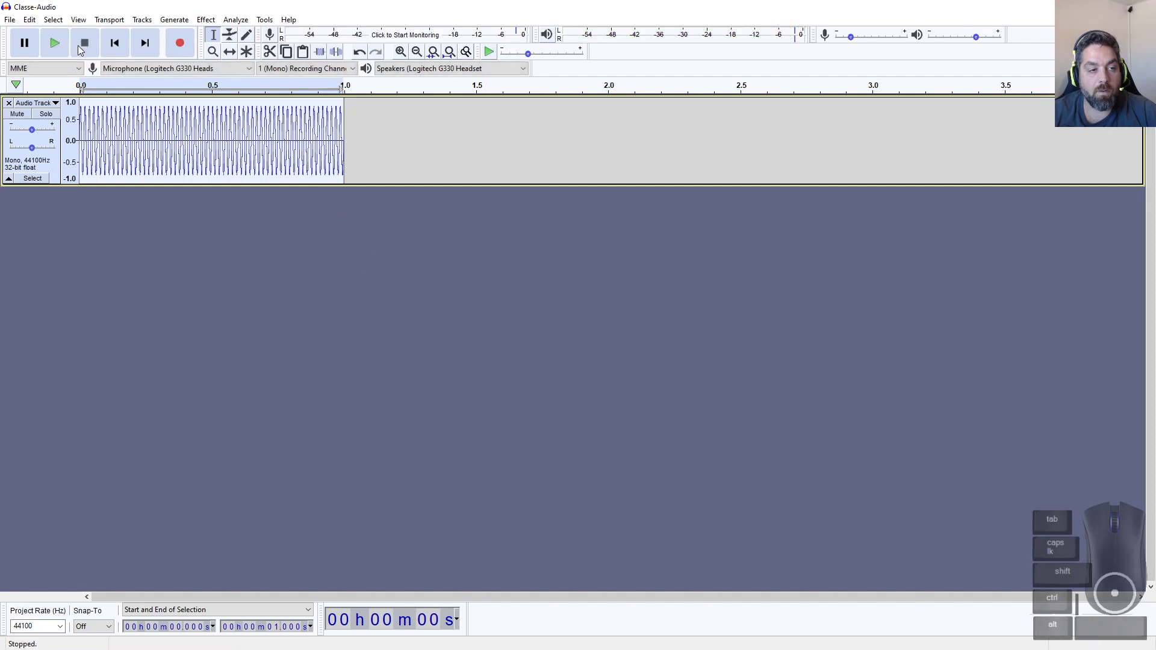
Step: Replace the 60 Hz tone track with a 1-second, 440 Hz sine tone and play it back
{"action": "left_click", "coordinate": [9, 103]}
{"action": "left_click", "coordinate": [174, 19]}
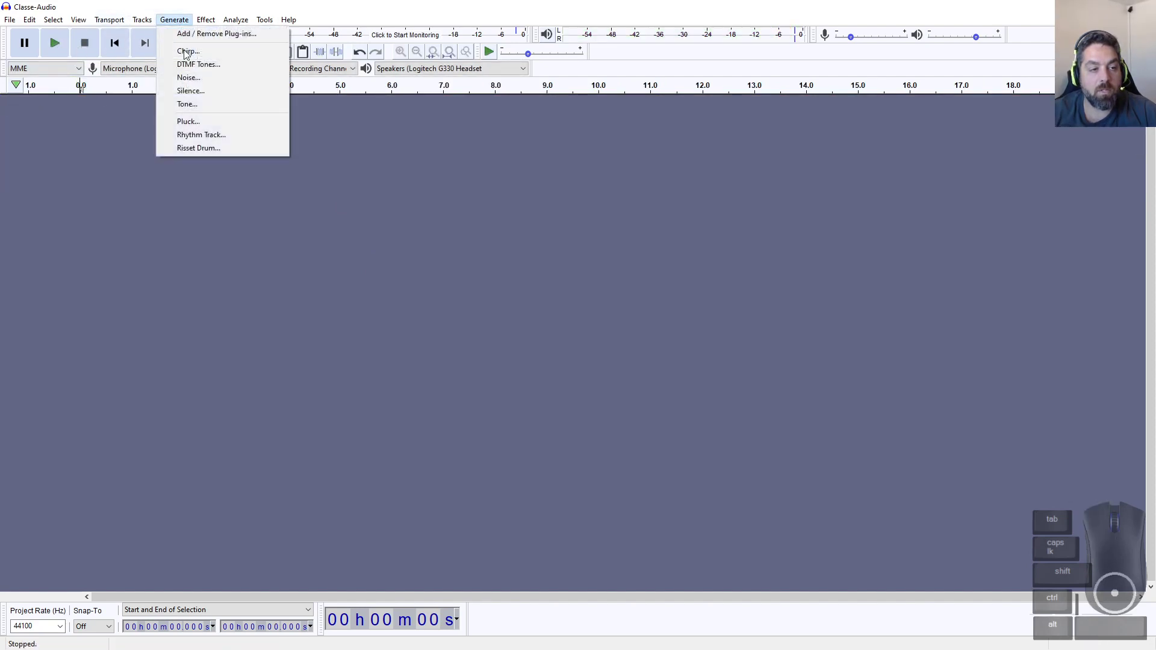
{"action": "left_click", "coordinate": [187, 103]}
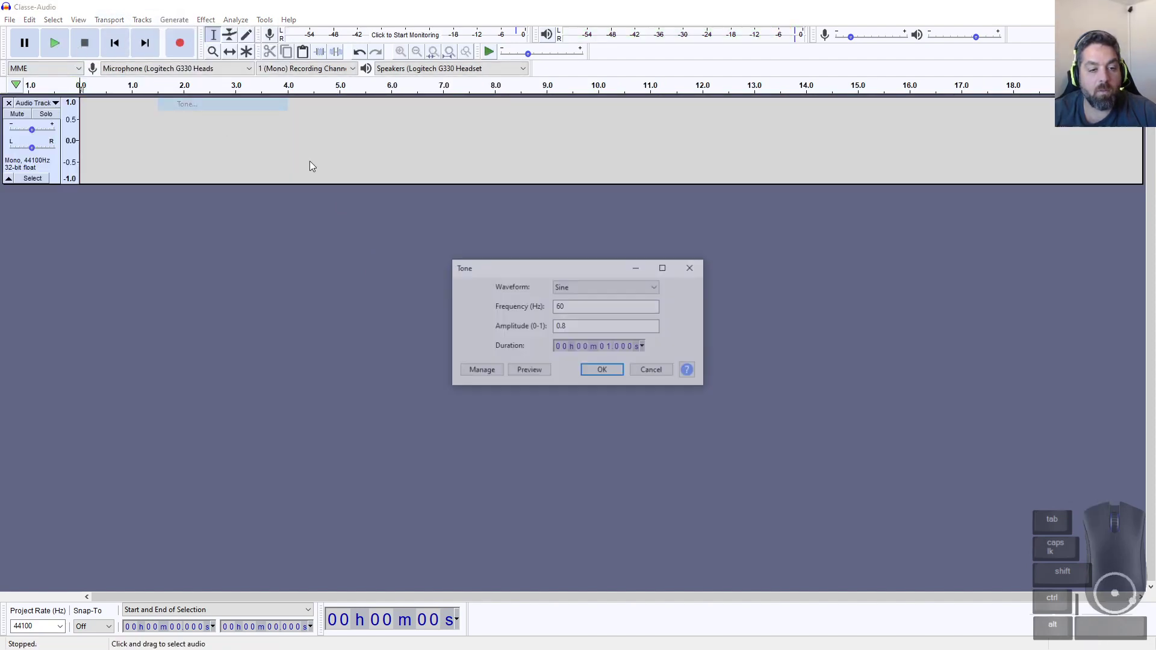
{"action": "double_click", "coordinate": [584, 308]}
{"action": "type", "text": "440"}
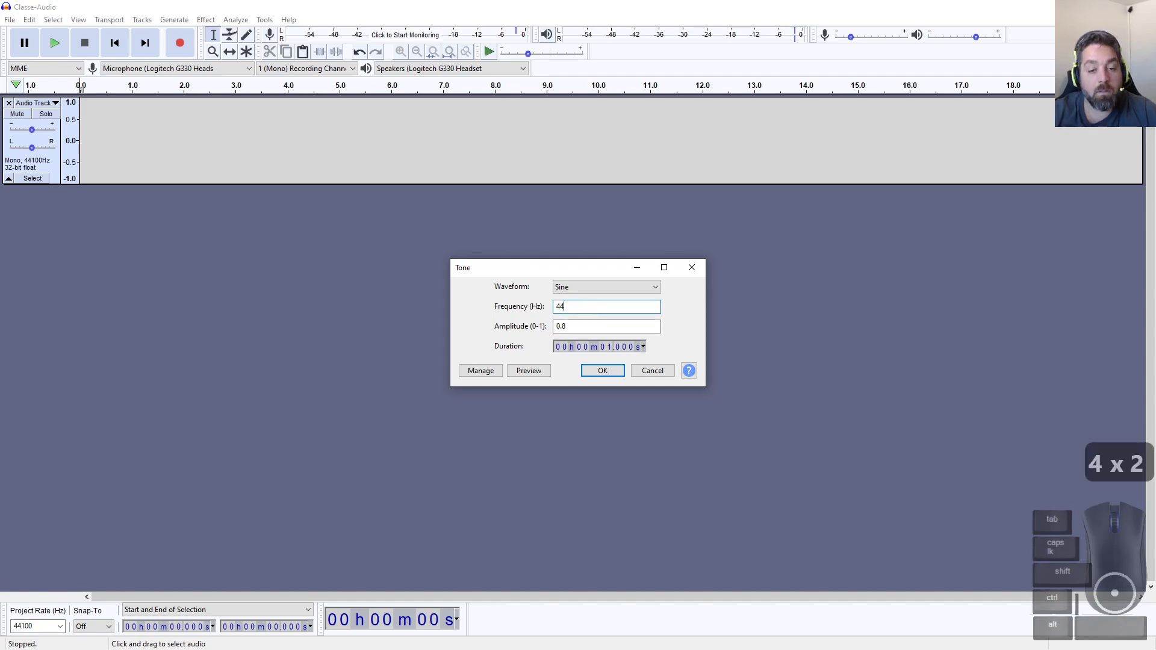
{"action": "left_click", "coordinate": [593, 371]}
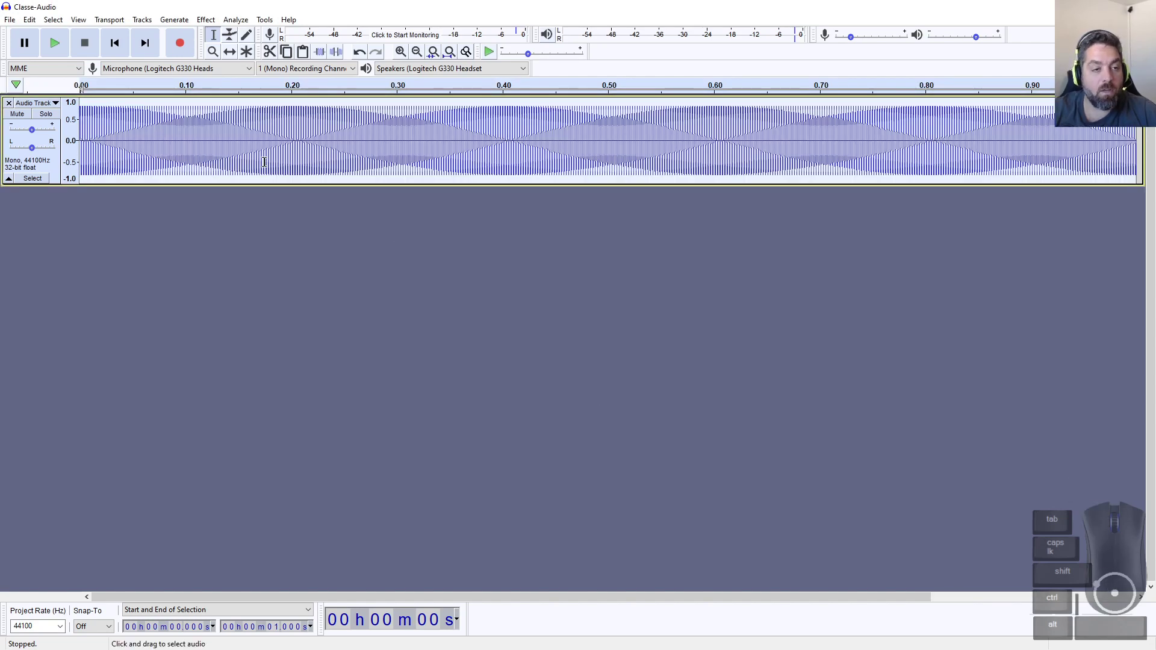
{"action": "key", "text": "space"}
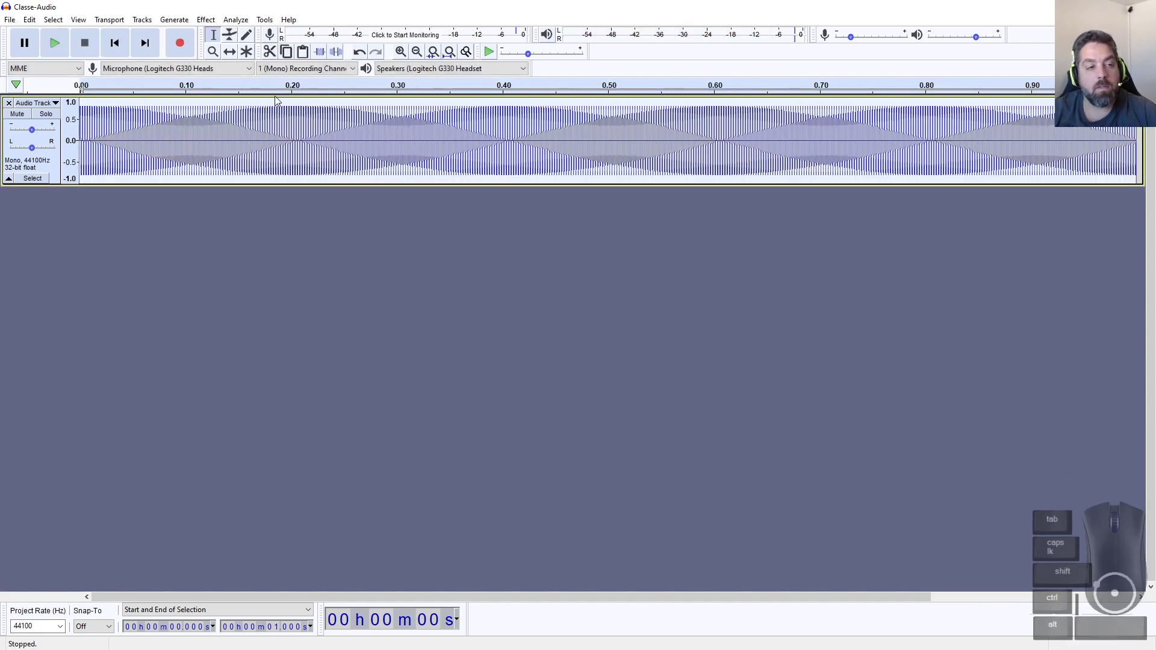
Step: Replace the 440 Hz tone track with a 1-second, 12000 Hz sine tone at 0.8 amplitude and play it back
{"action": "left_click", "coordinate": [9, 106]}
{"action": "left_click", "coordinate": [174, 19]}
{"action": "left_click", "coordinate": [197, 105]}
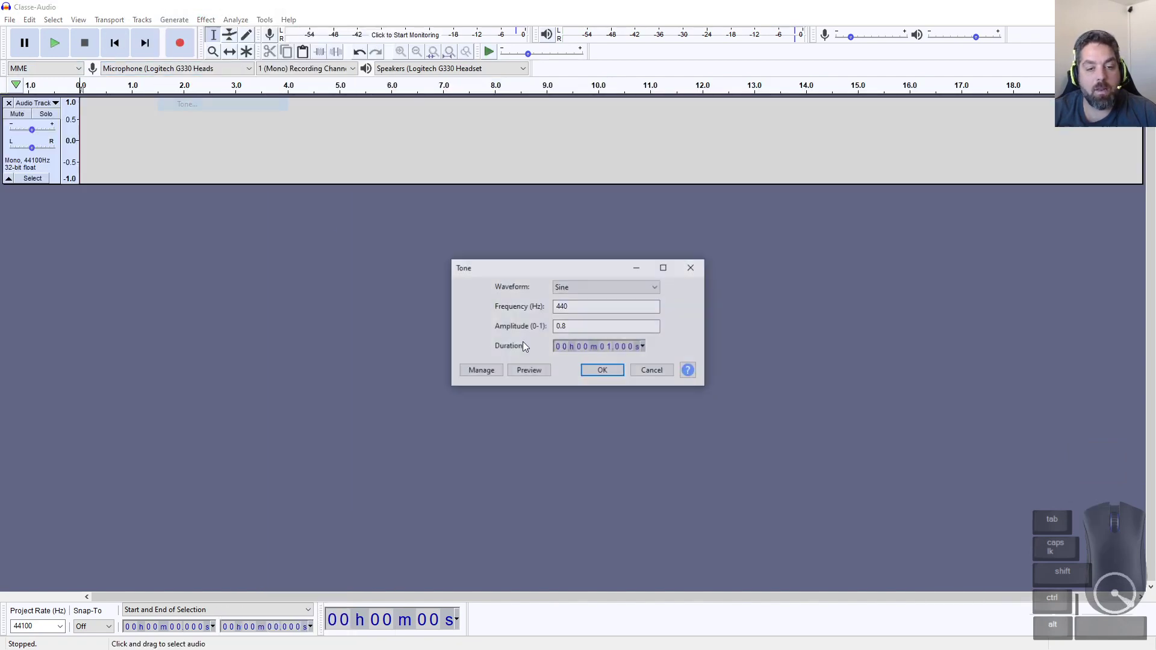
{"action": "double_click", "coordinate": [569, 308]}
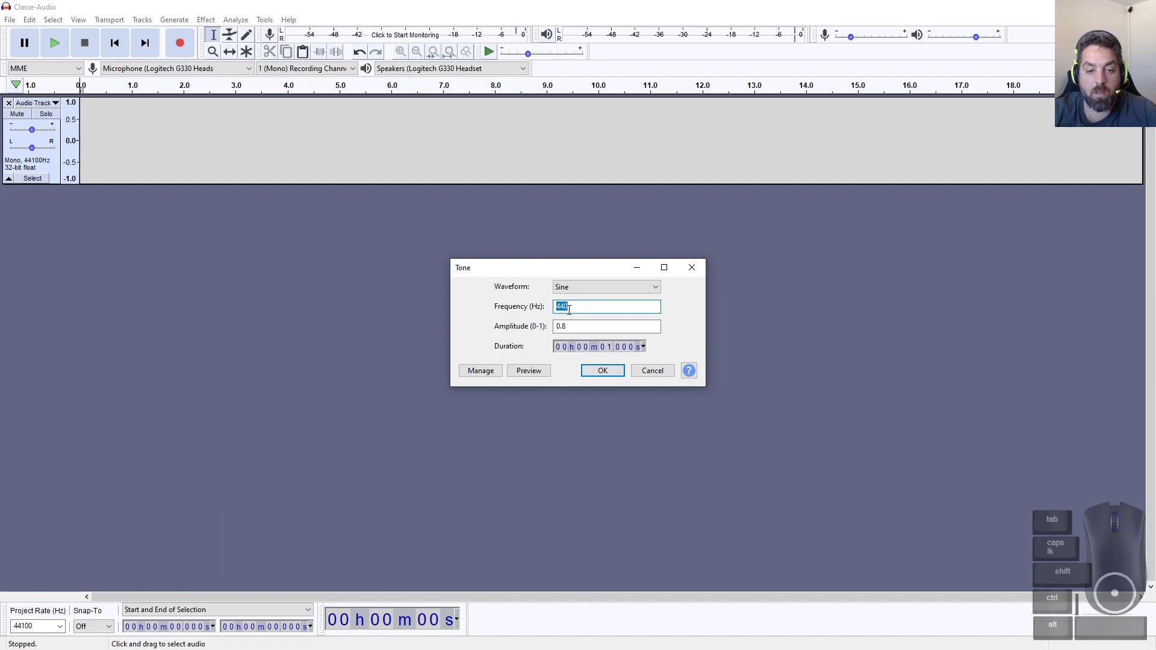
{"action": "type", "text": "12000"}
{"action": "key", "text": "Return"}
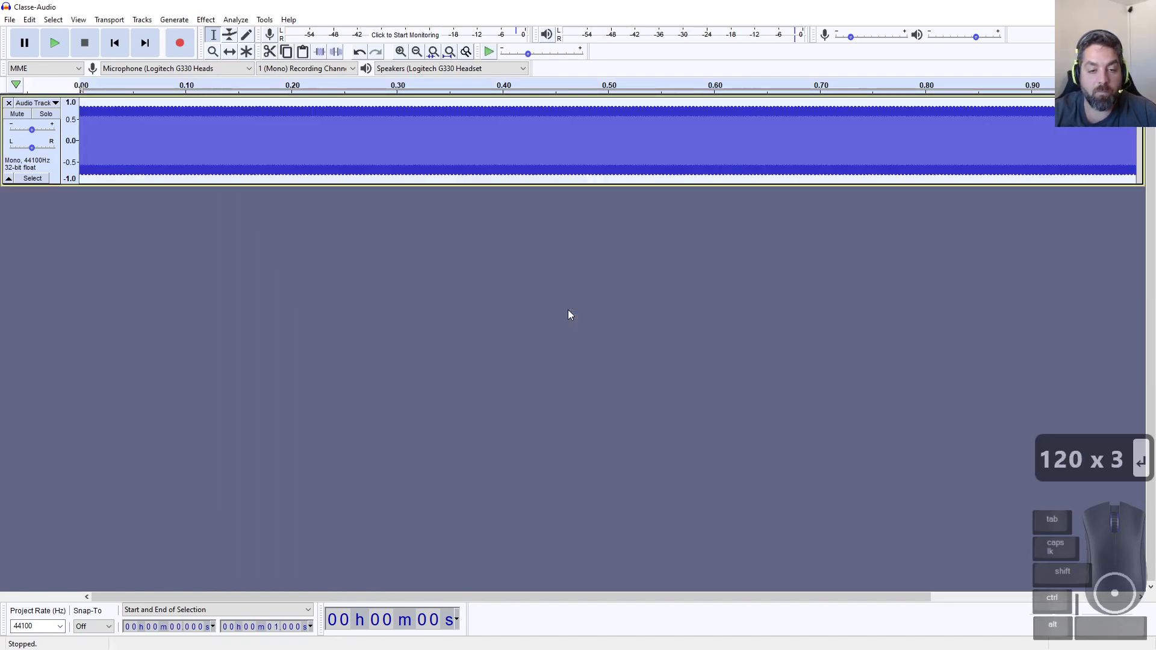
{"action": "key", "text": "space"}
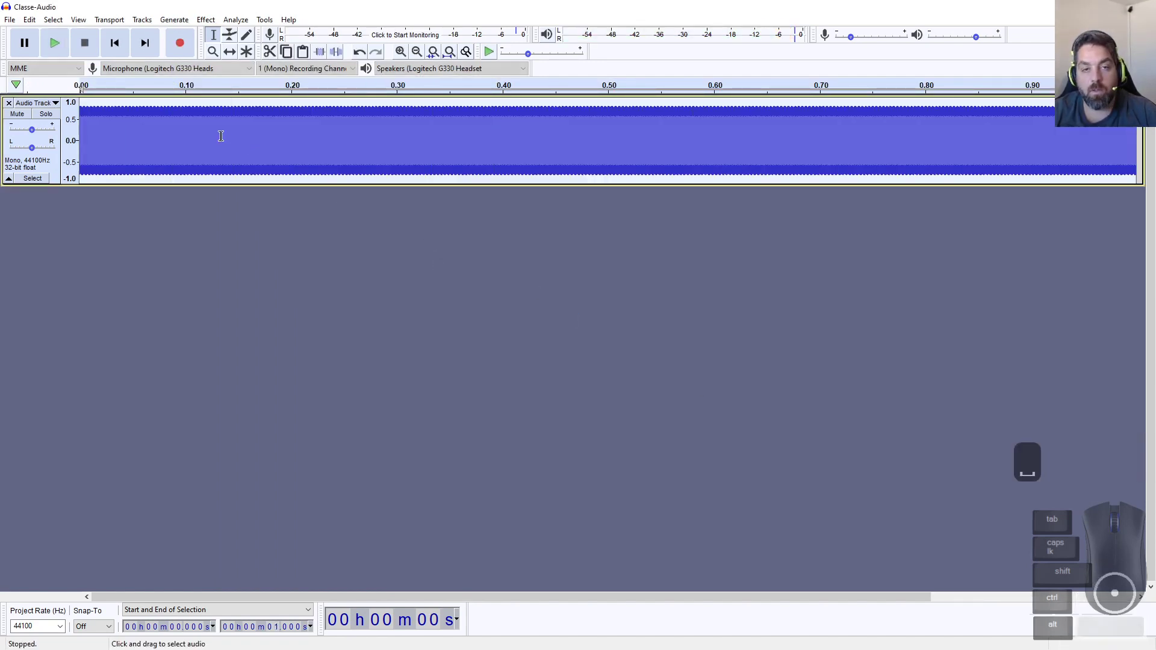
{"action": "key", "text": "space"}
Step: Replace the 12000 Hz tone track with 1 second of generated noise and play it back
{"action": "left_click", "coordinate": [9, 103]}
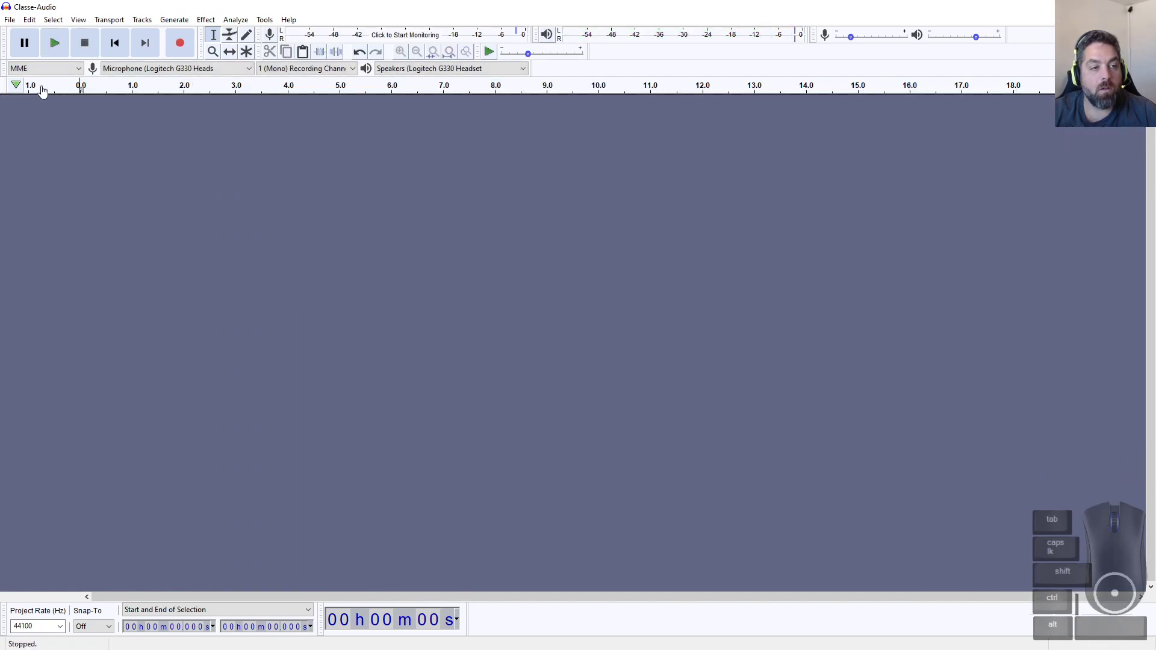
{"action": "left_click", "coordinate": [174, 20]}
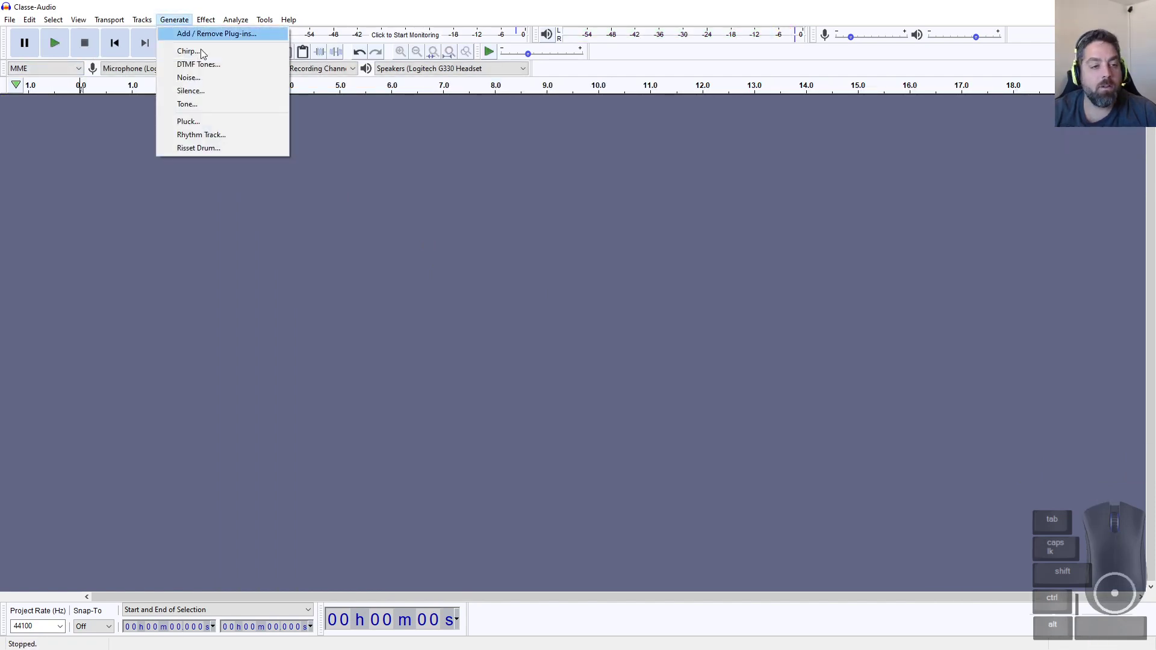
{"action": "left_click", "coordinate": [188, 78]}
{"action": "left_click", "coordinate": [601, 363]}
{"action": "key", "text": "space"}
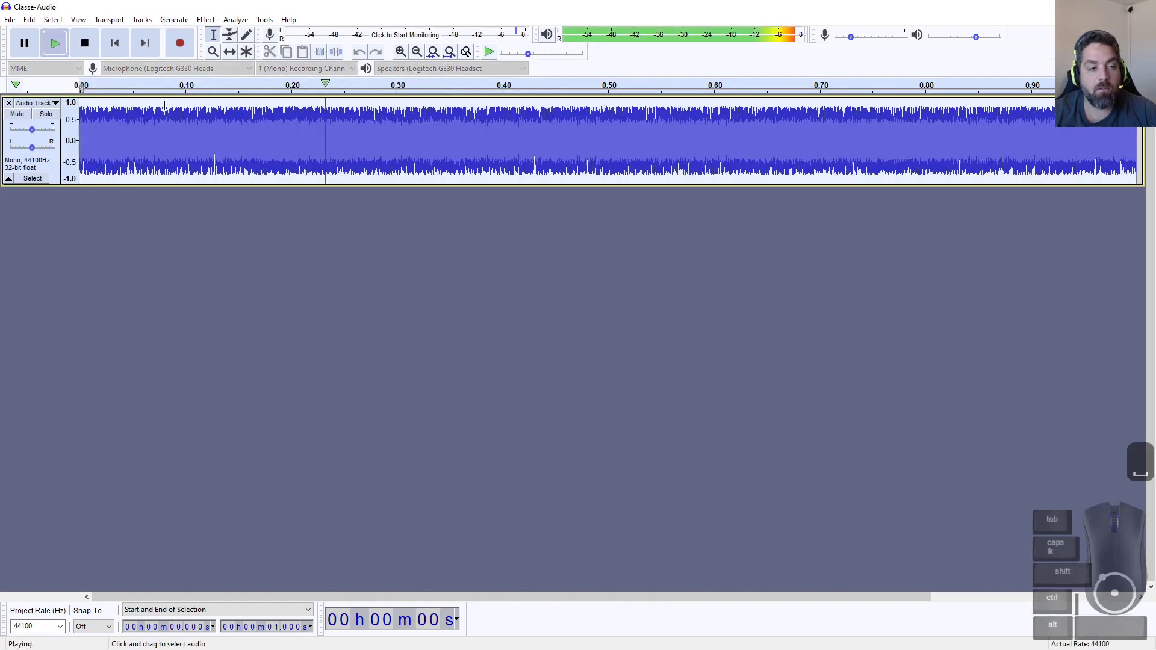
{"action": "left_click", "coordinate": [84, 42]}
Step: Delete the noise track and look over the available sound generators
{"action": "left_click", "coordinate": [174, 19]}
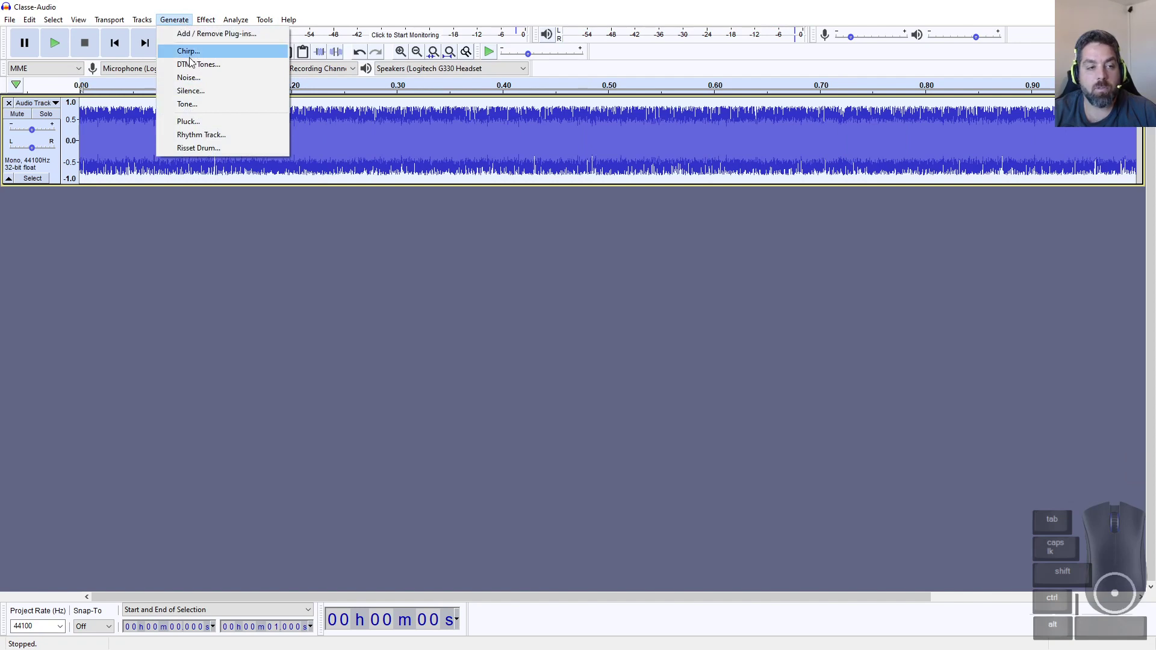
{"action": "left_click", "coordinate": [194, 207]}
{"action": "left_click", "coordinate": [9, 103]}
{"action": "left_click", "coordinate": [174, 20]}
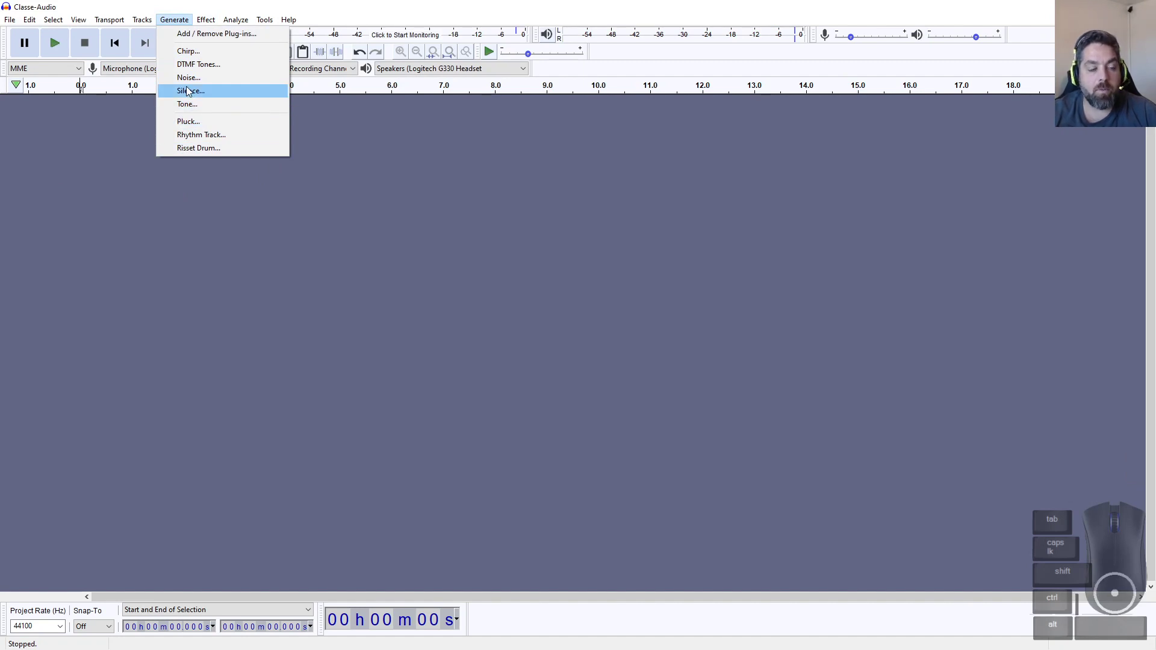
{"action": "left_click", "coordinate": [241, 190]}
Step: Switch to the PowerPoint slide show and review the "Le menu Generate" slide and the following "L'édition Multipistes" slide
{"action": "key", "text": "alt+Tab"}
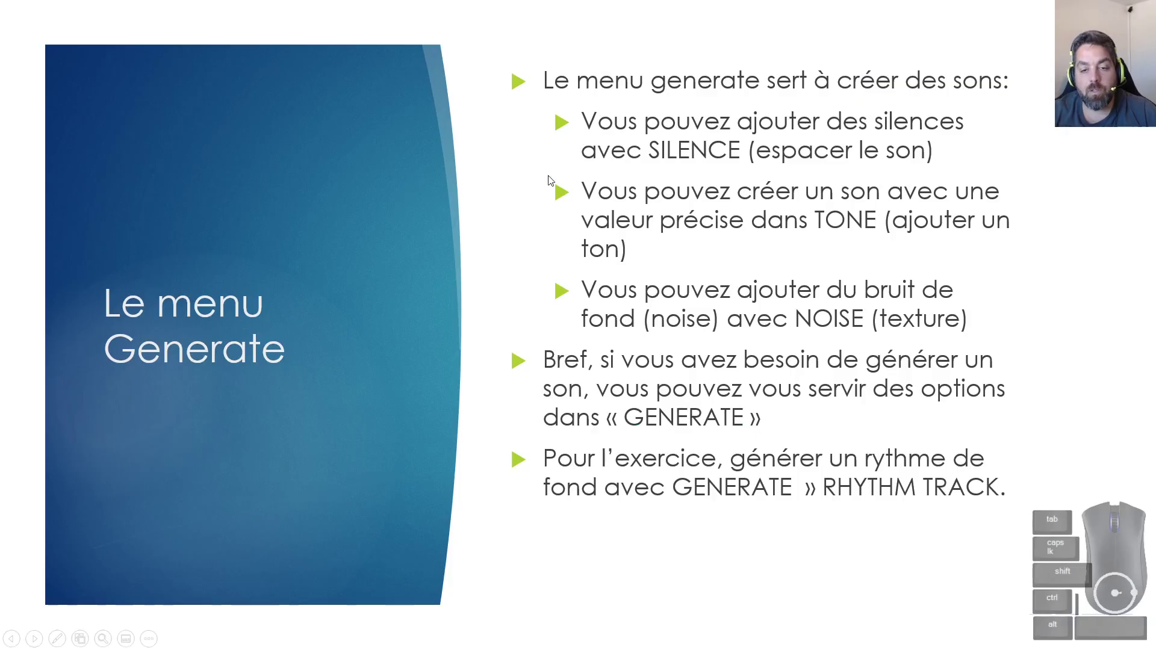
{"action": "left_click", "coordinate": [814, 474]}
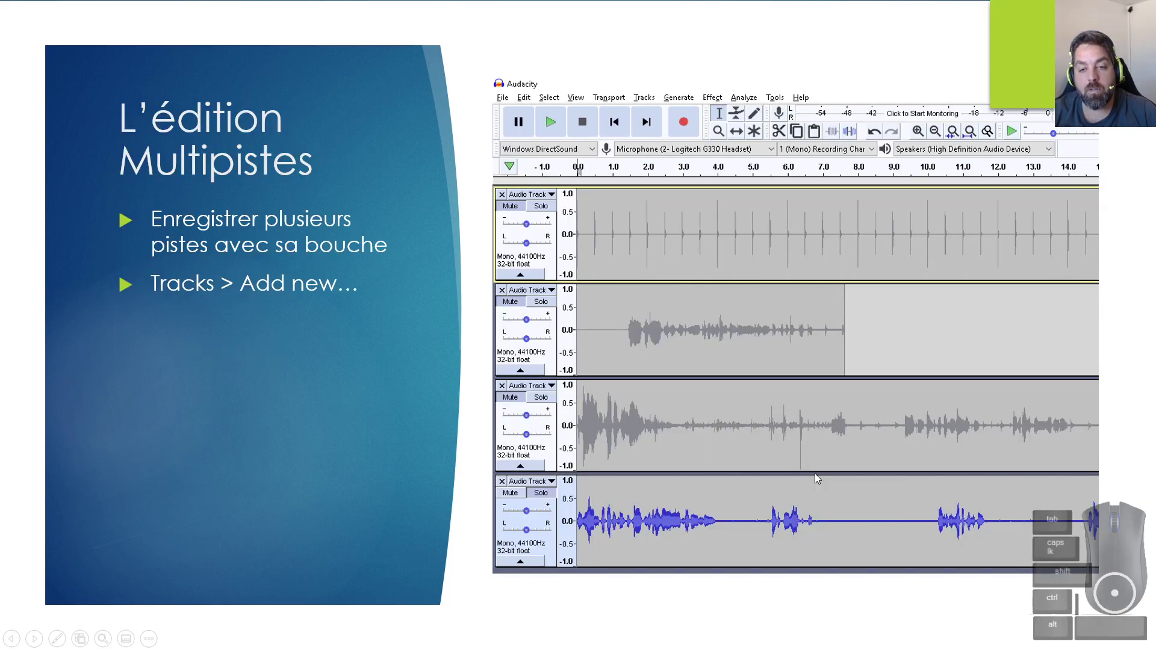
{"action": "left_click", "coordinate": [816, 479]}
{"action": "scroll", "coordinate": [817, 479], "scroll_direction": "up", "scroll_amount": 2}
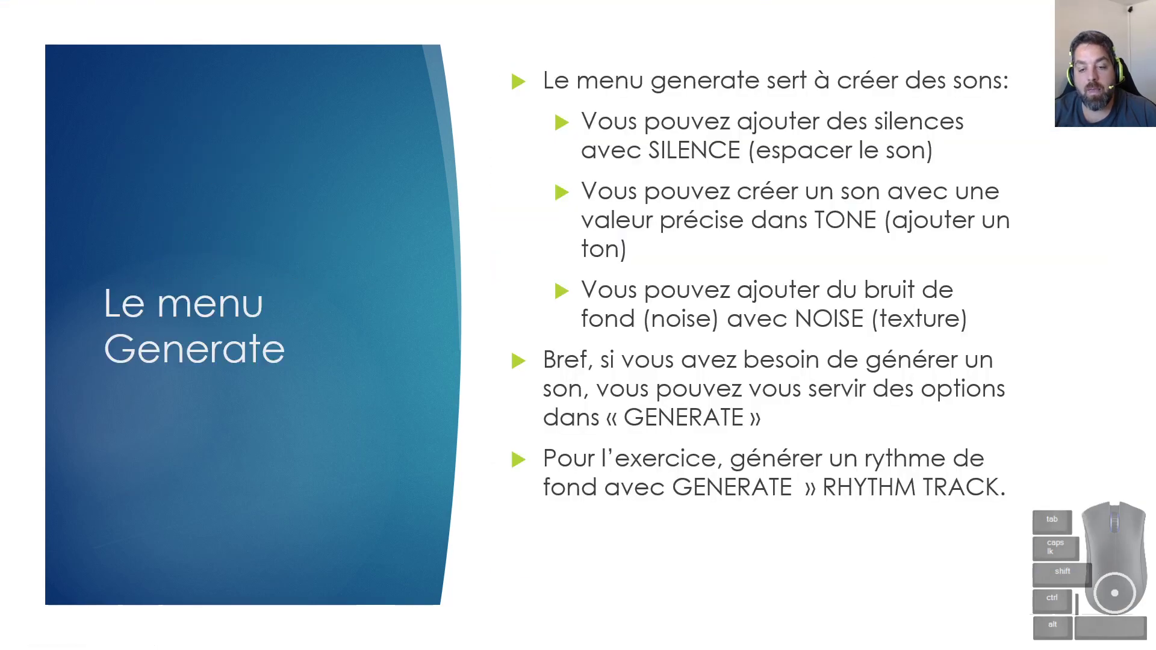
{"action": "scroll", "coordinate": [817, 478], "scroll_direction": "up", "scroll_amount": 1}
{"action": "scroll", "coordinate": [817, 477], "scroll_direction": "down", "scroll_amount": 1}
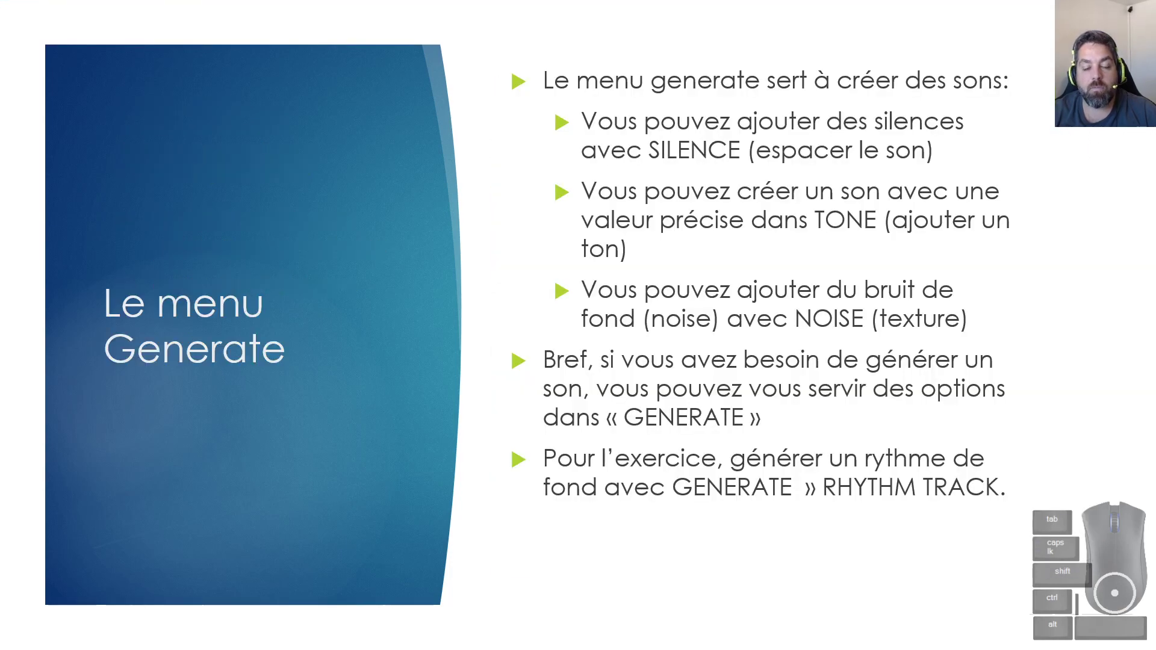
Step: Switch to the Classe-Audio-Clean project in Audacity and listen to about 3.09 to 4.72 s and the burst at about 4.01 to 4.15 s
{"action": "key", "text": "alt+Tab"}
{"action": "key", "text": "alt+Tab"}
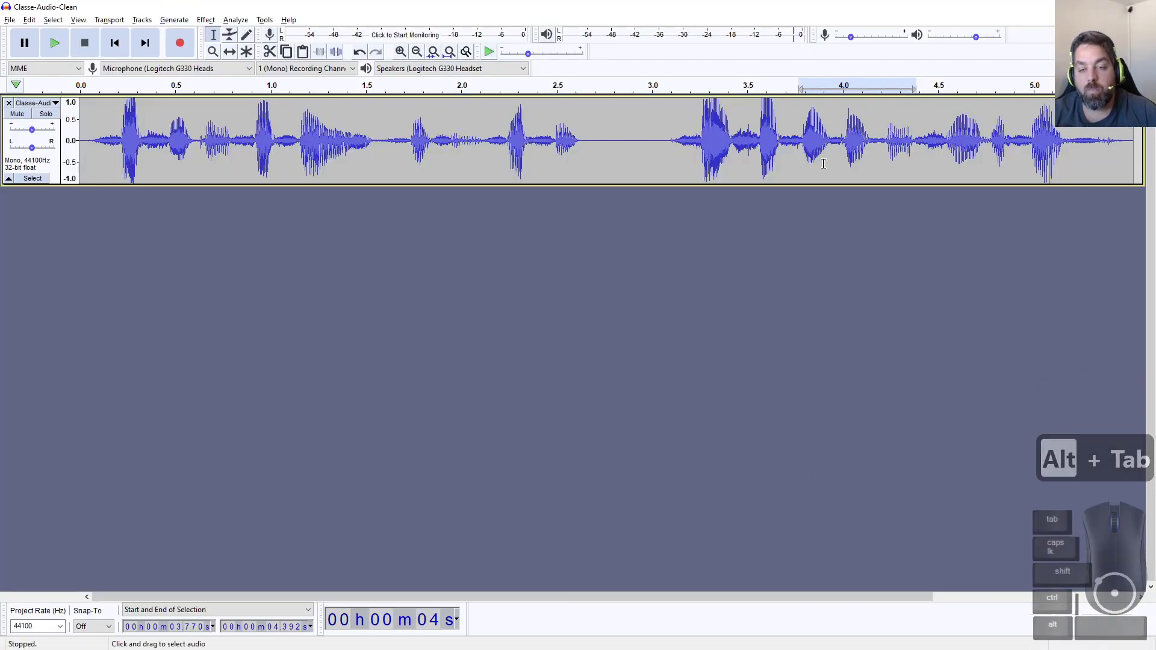
{"action": "left_click_drag", "start_coordinate": [683, 155], "coordinate": [979, 139]}
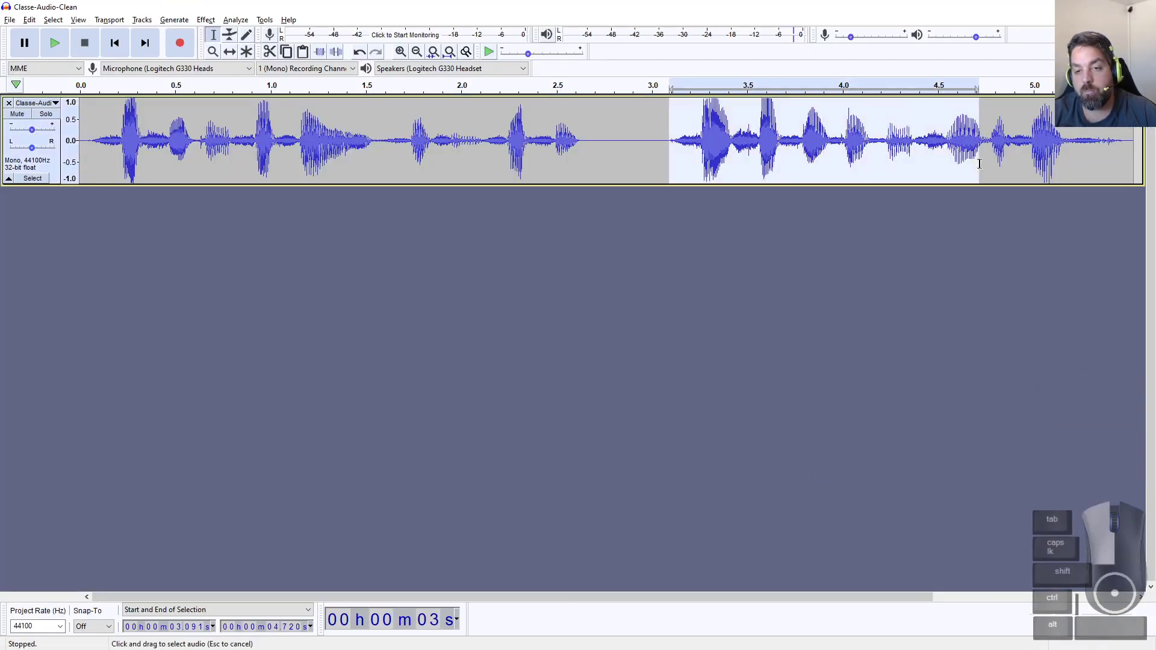
{"action": "key", "text": "space"}
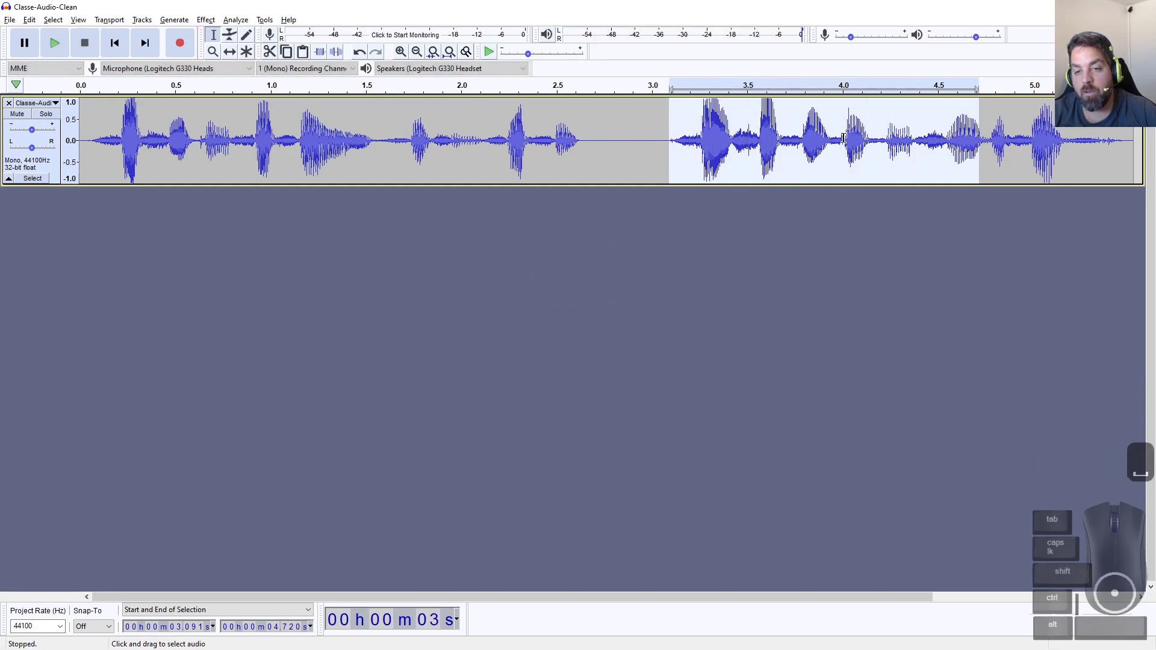
{"action": "left_click_drag", "start_coordinate": [843, 145], "coordinate": [871, 146]}
{"action": "key", "text": "space"}
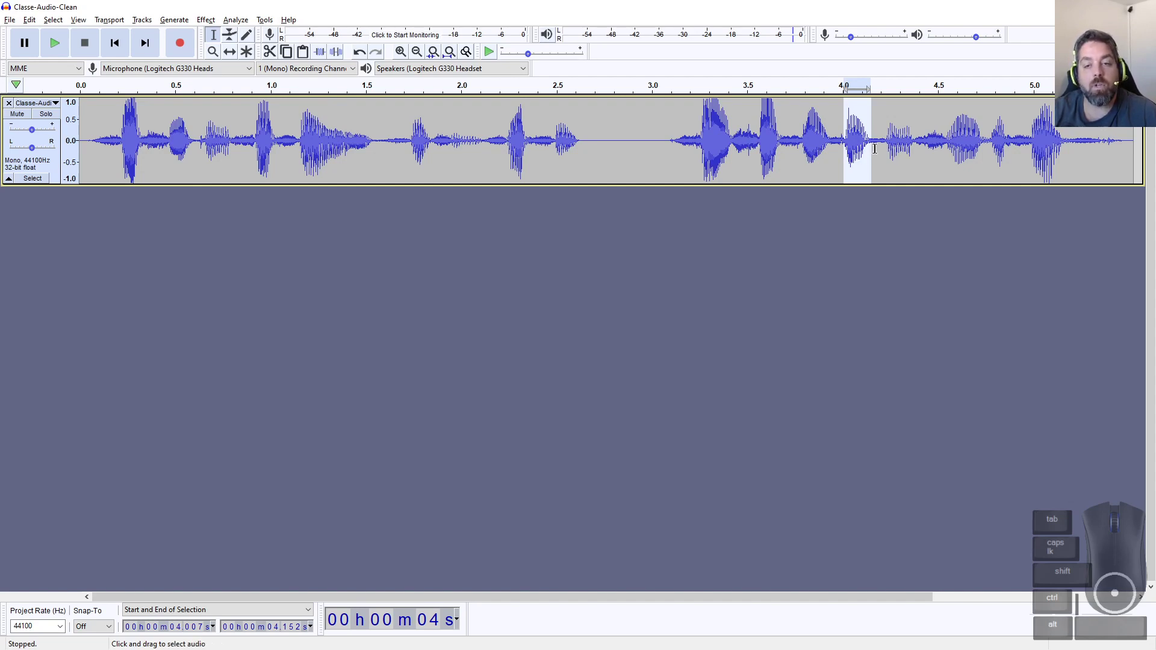
Step: Flatten the Graphic EQ for the selected burst, try the 20 kHz band at 20 dB and back at zero, and preview
{"action": "left_click", "coordinate": [205, 19]}
{"action": "left_click", "coordinate": [274, 232]}
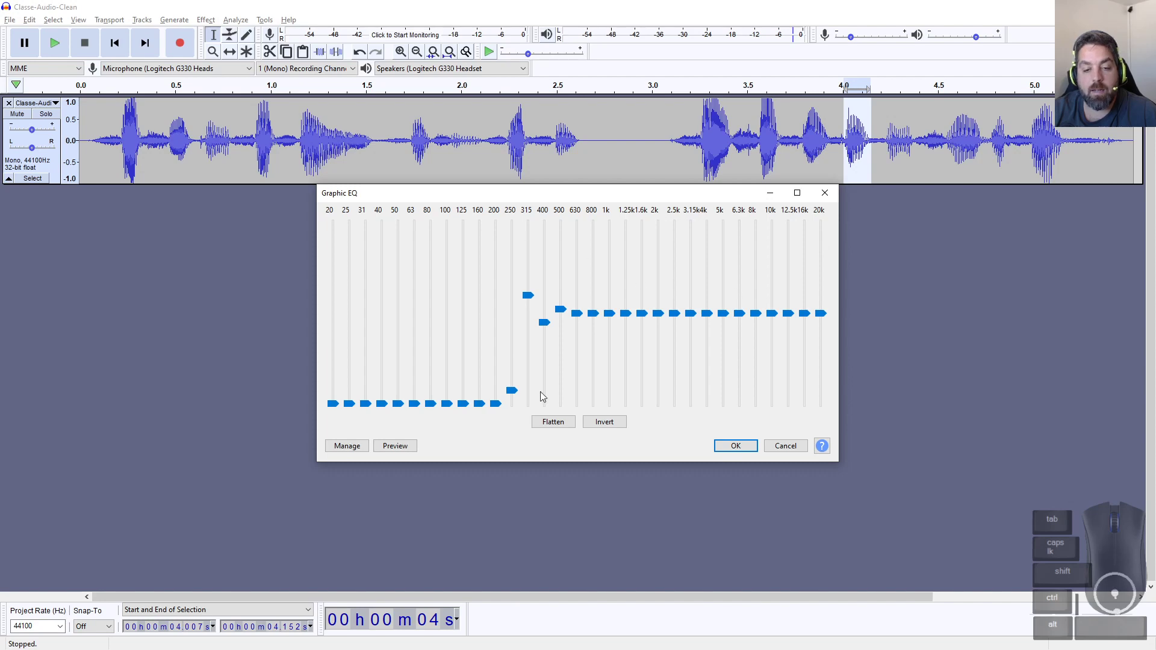
{"action": "left_click", "coordinate": [553, 422]}
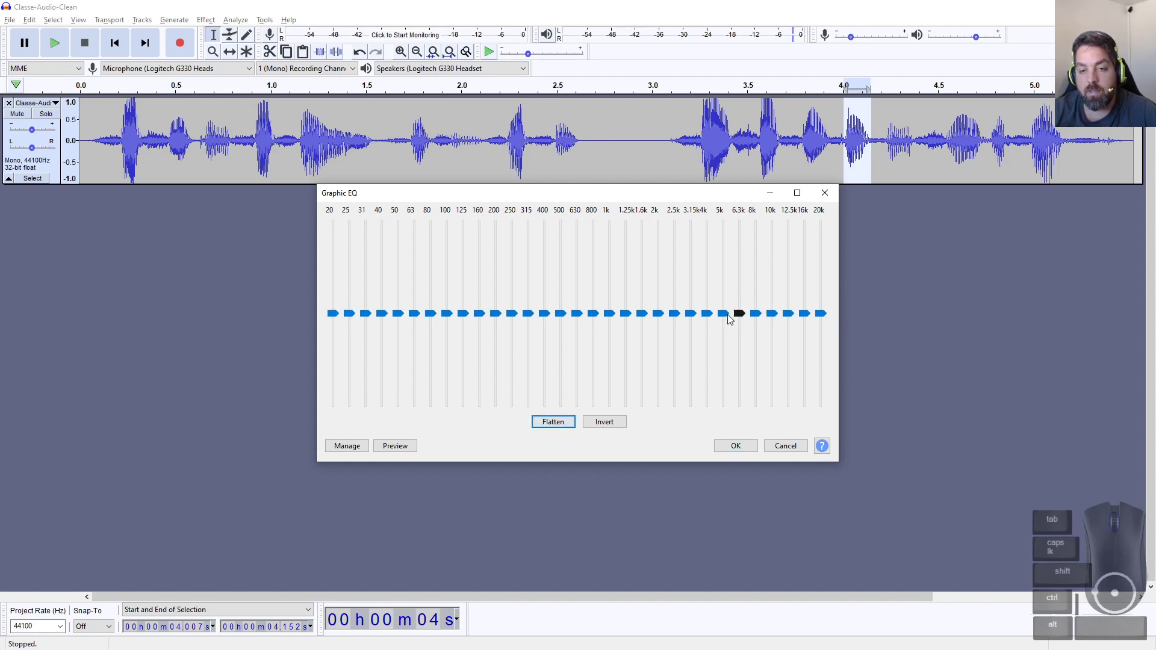
{"action": "left_click_drag", "start_coordinate": [820, 313], "coordinate": [823, 218]}
{"action": "mouse_move", "coordinate": [822, 226]}
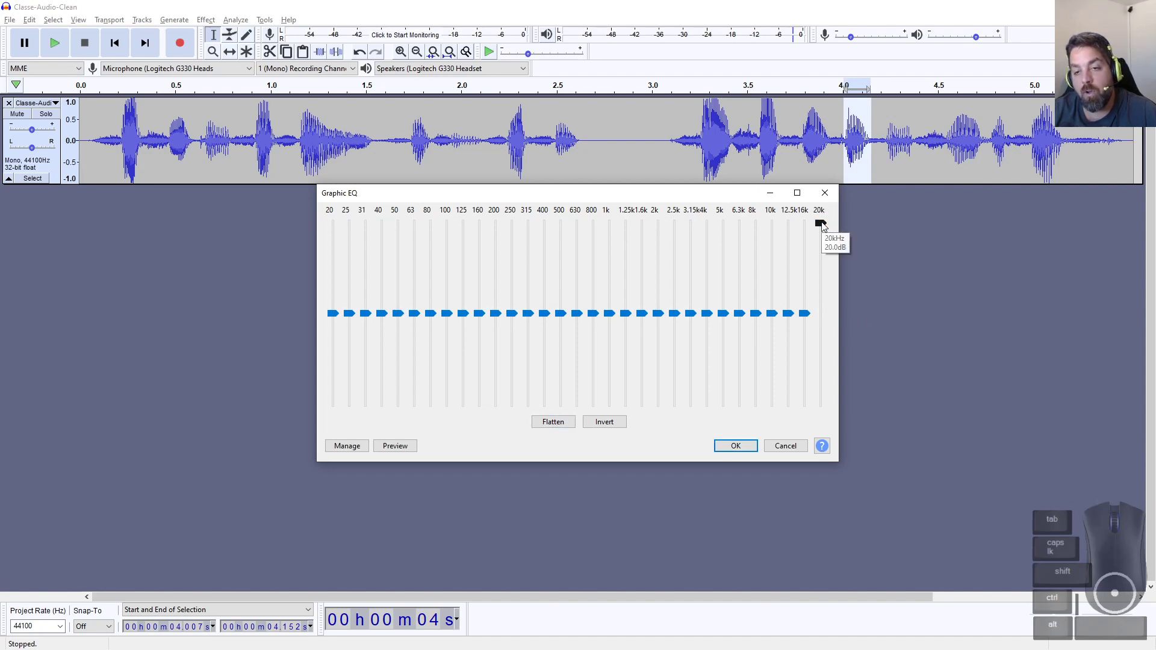
{"action": "left_click_drag", "start_coordinate": [823, 226], "coordinate": [834, 321]}
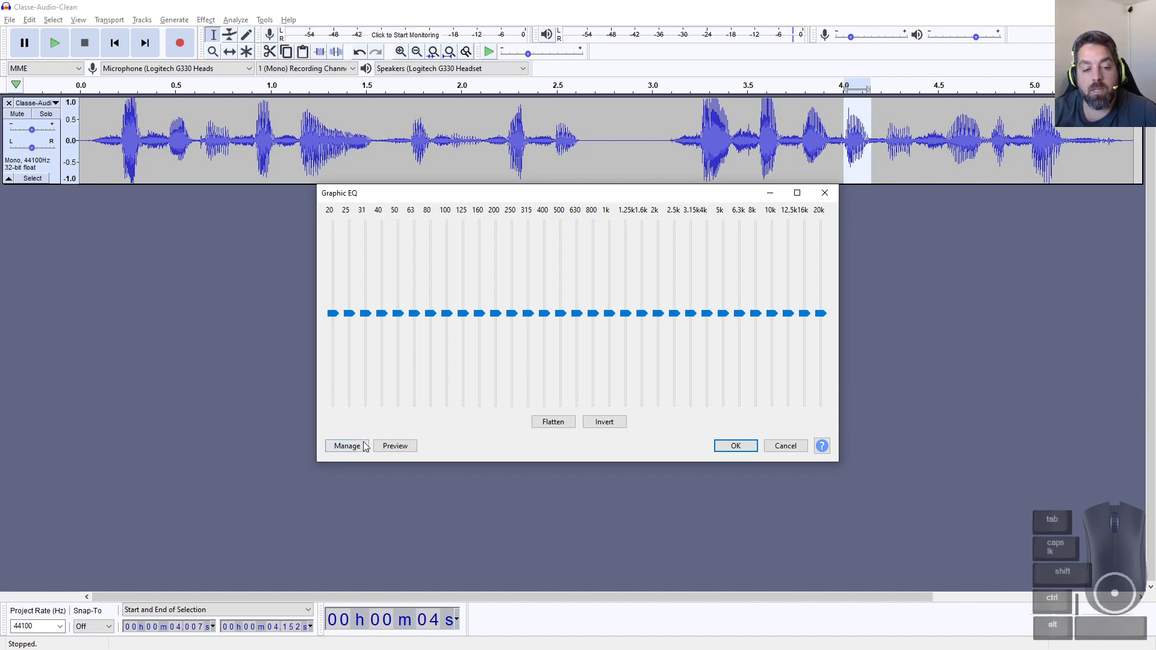
{"action": "left_click", "coordinate": [395, 446]}
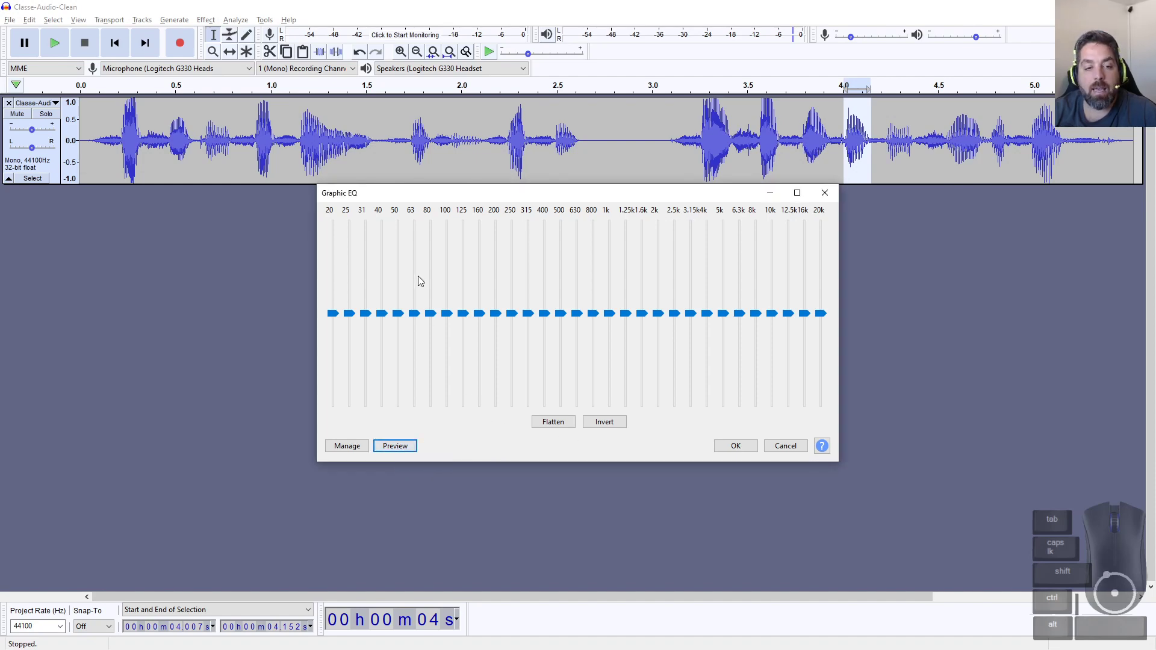
Step: Lower the 20 to 80 Hz bands to the minimum in the Graphic EQ, preview the effect and apply it to the burst
{"action": "left_click_drag", "start_coordinate": [431, 313], "coordinate": [431, 416]}
{"action": "left_click_drag", "start_coordinate": [415, 314], "coordinate": [420, 409]}
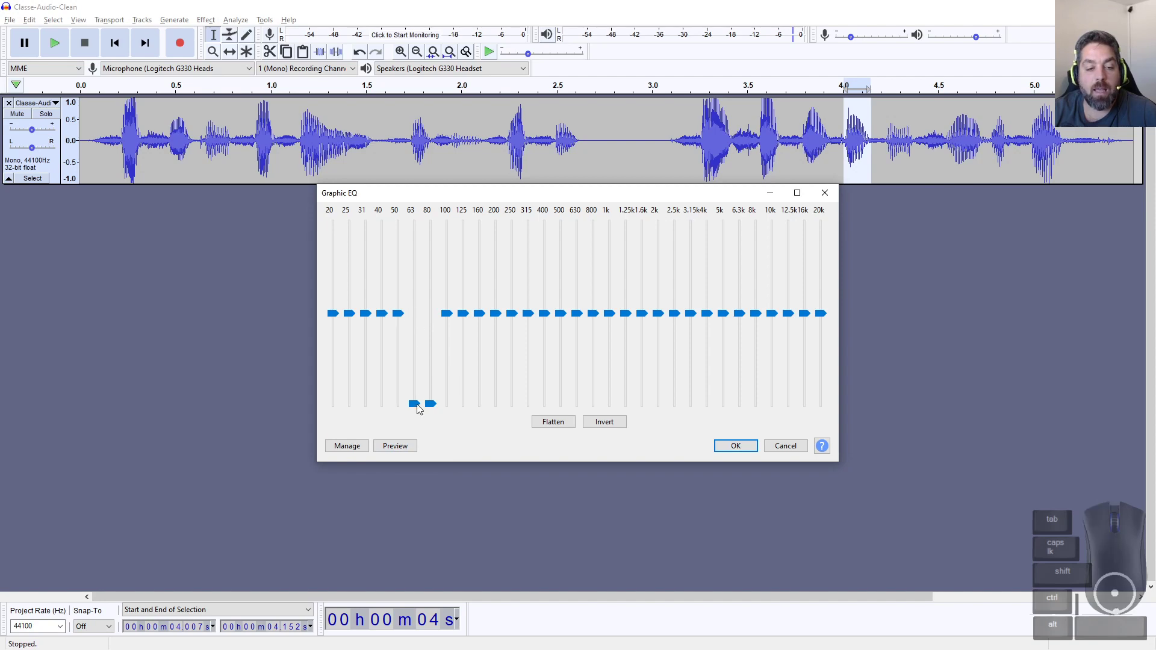
{"action": "left_click_drag", "start_coordinate": [398, 314], "coordinate": [364, 405]}
{"action": "left_click_drag", "start_coordinate": [350, 314], "coordinate": [351, 405]}
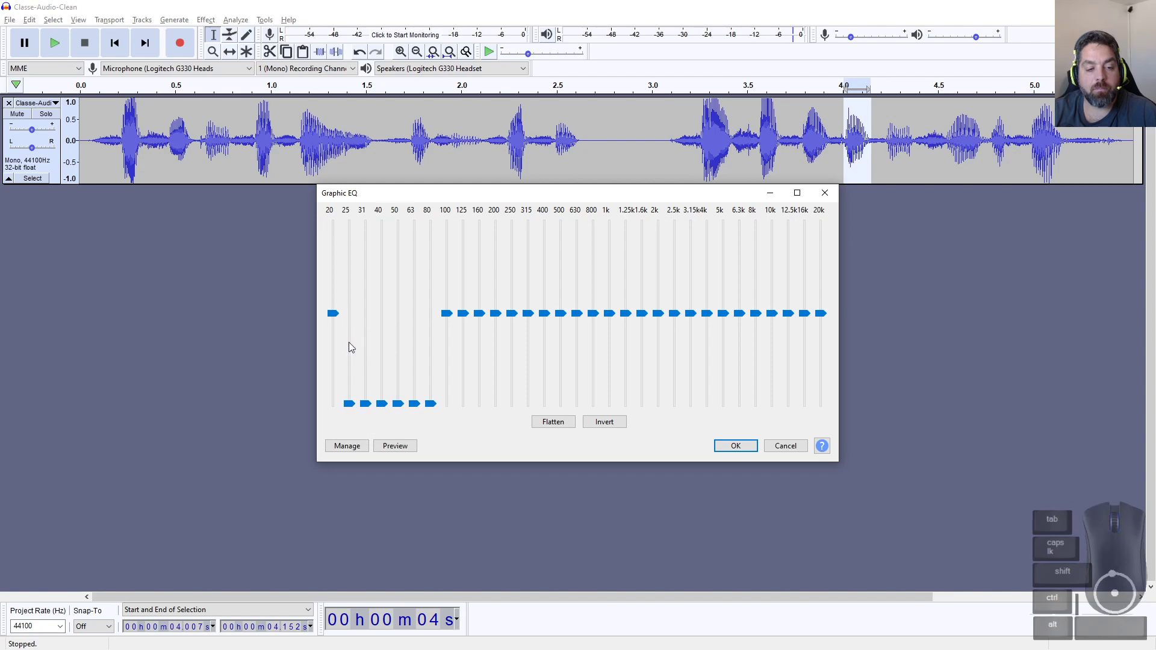
{"action": "left_click_drag", "start_coordinate": [333, 314], "coordinate": [333, 406]}
{"action": "left_click", "coordinate": [399, 447]}
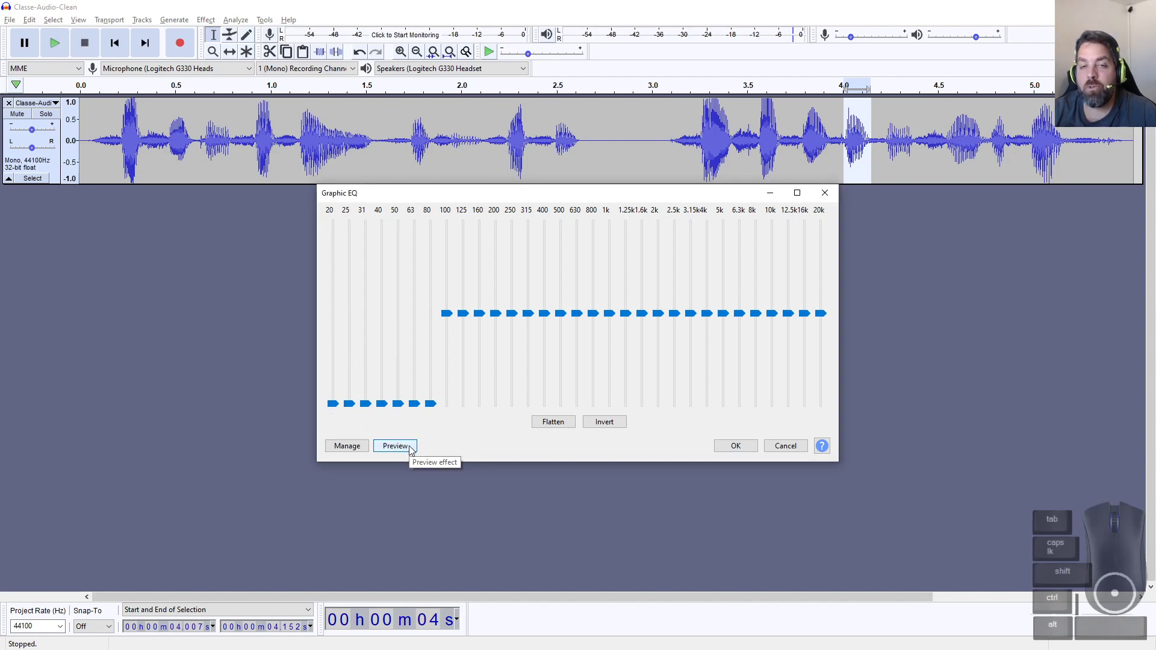
{"action": "left_click", "coordinate": [742, 448]}
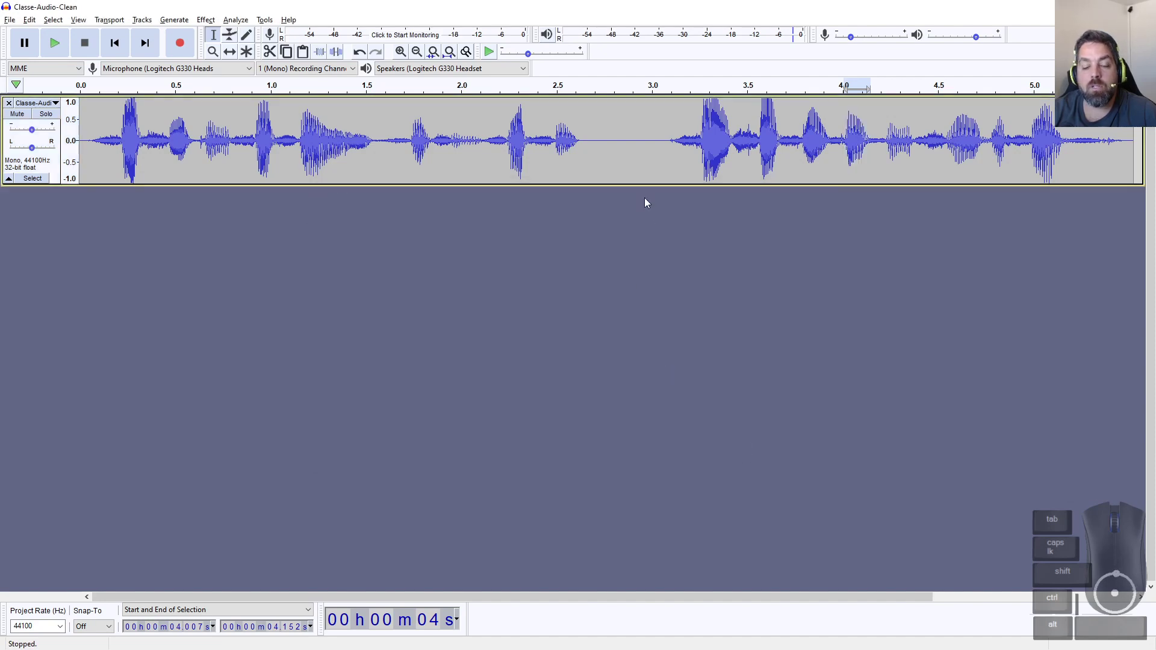
Step: Play the recording from about 3.07 s to hear the equalized burst in context
{"action": "left_click", "coordinate": [666, 151]}
{"action": "left_click", "coordinate": [55, 43]}
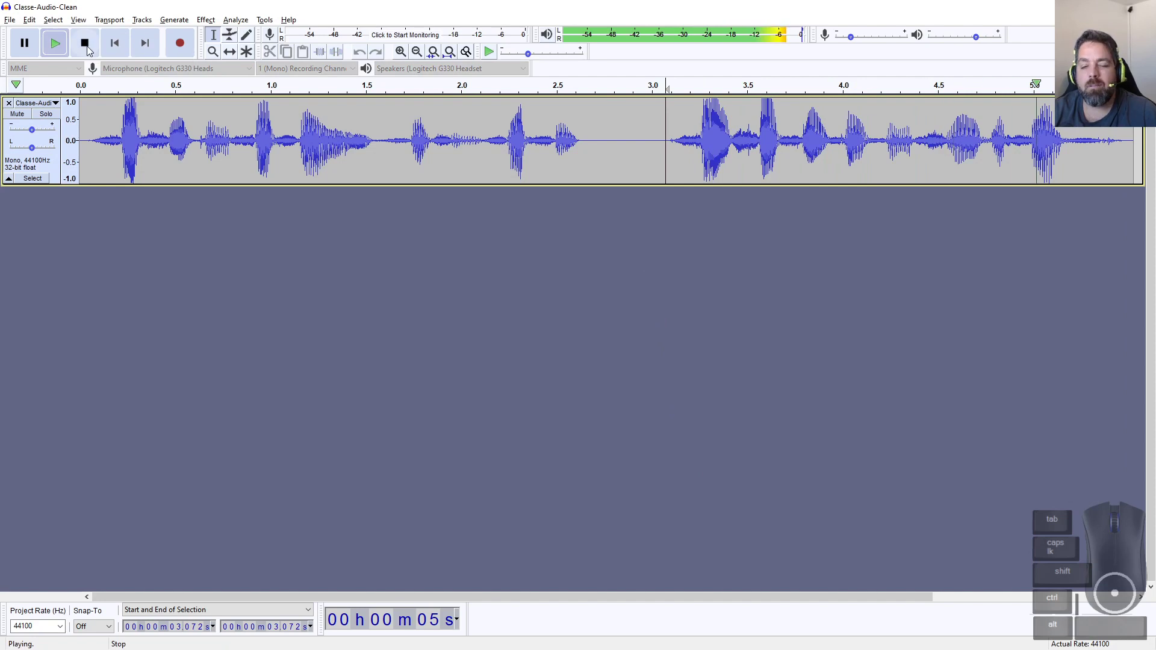
{"action": "left_click", "coordinate": [85, 42]}
Step: Select the burst at about 4.01 to 4.16 s and apply the Graphic EQ with the 100 Hz band also lowered to the minimum
{"action": "left_click_drag", "start_coordinate": [844, 133], "coordinate": [872, 135]}
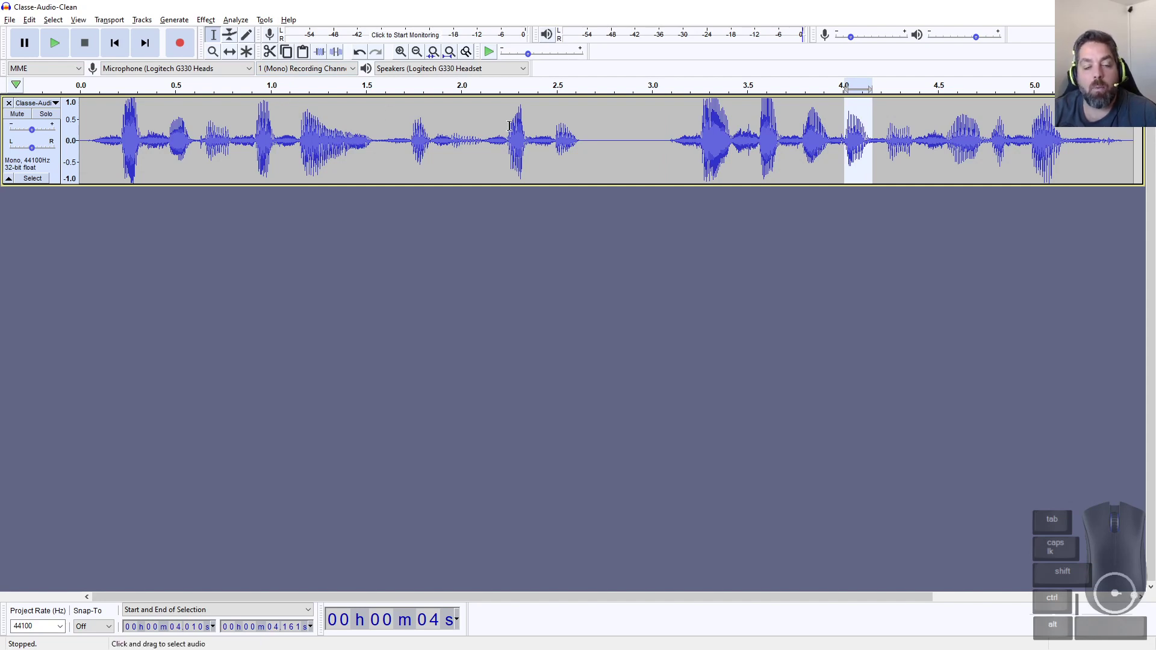
{"action": "left_click", "coordinate": [206, 20]}
{"action": "left_click", "coordinate": [269, 227]}
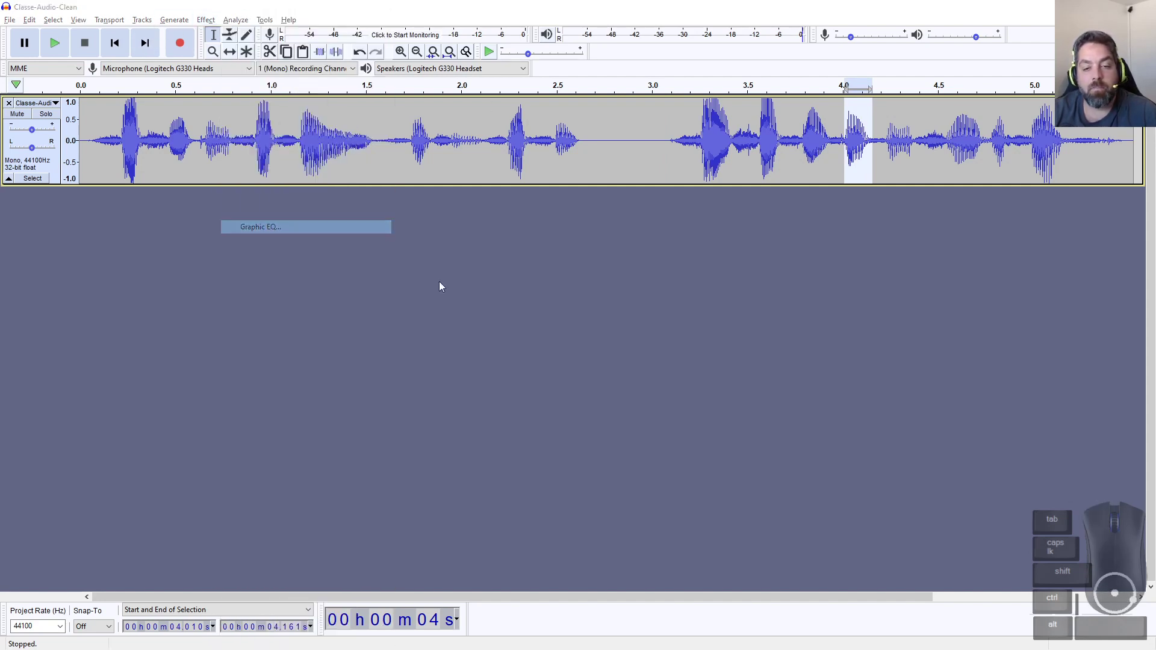
{"action": "left_click_drag", "start_coordinate": [446, 313], "coordinate": [447, 403]}
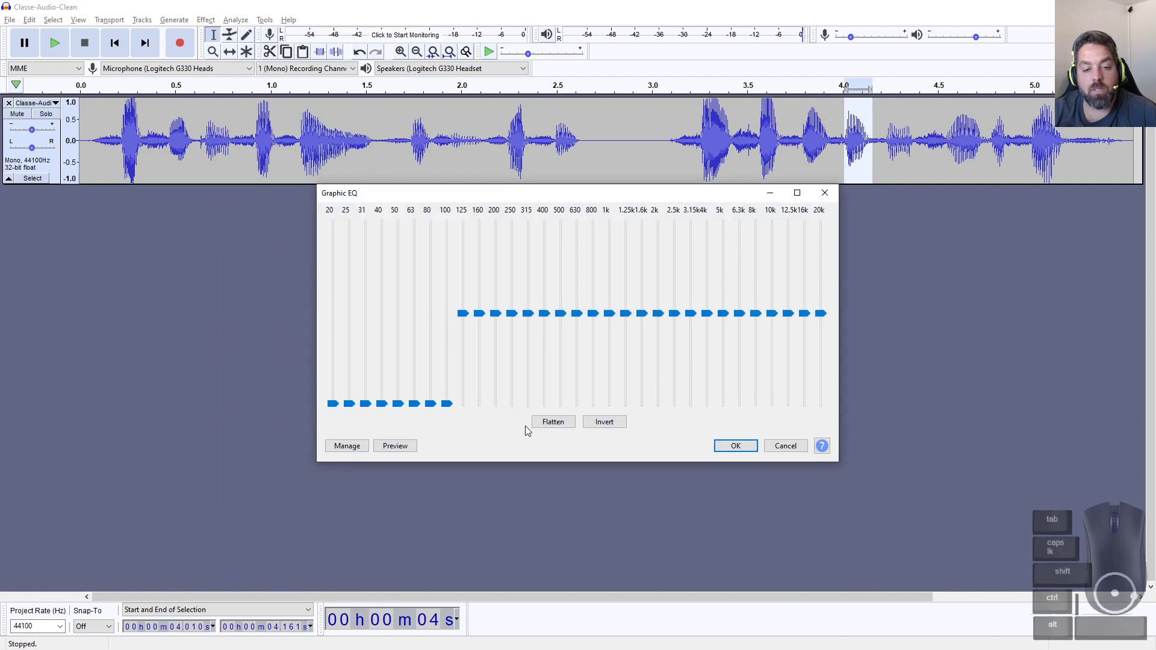
{"action": "left_click", "coordinate": [393, 446]}
{"action": "left_click", "coordinate": [736, 445]}
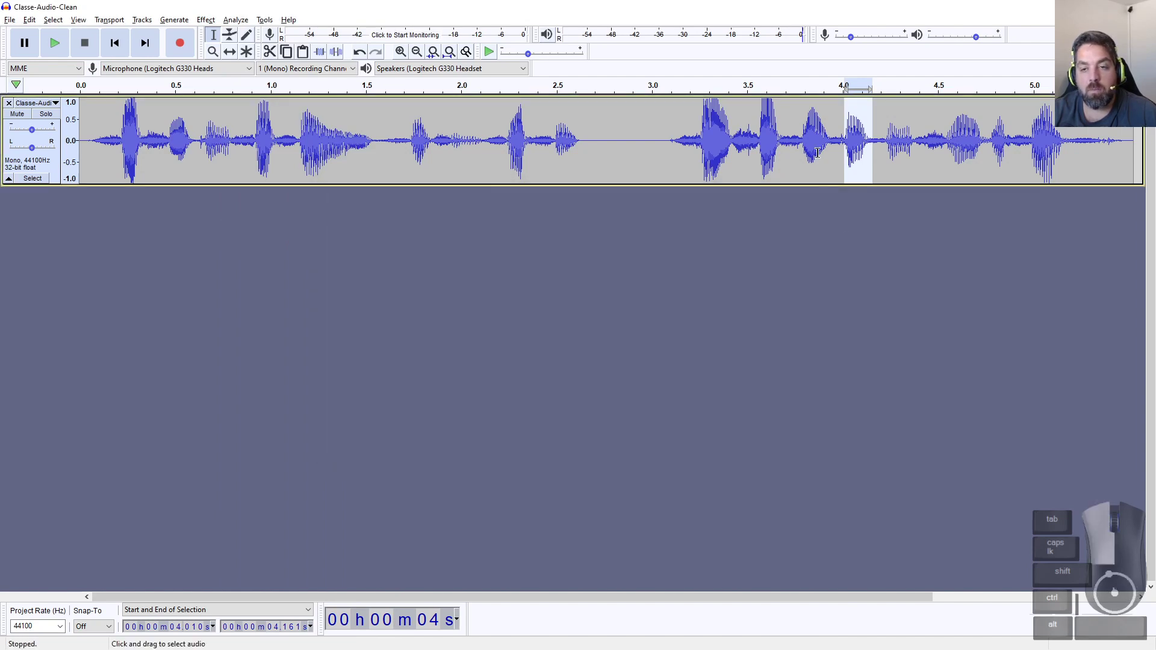
Step: Listen to the short gap at about 3.97 to 4.02 s and inspect the waveform around it up close
{"action": "left_click", "coordinate": [818, 153]}
{"action": "left_click_drag", "start_coordinate": [836, 155], "coordinate": [847, 156]}
{"action": "key", "text": "space"}
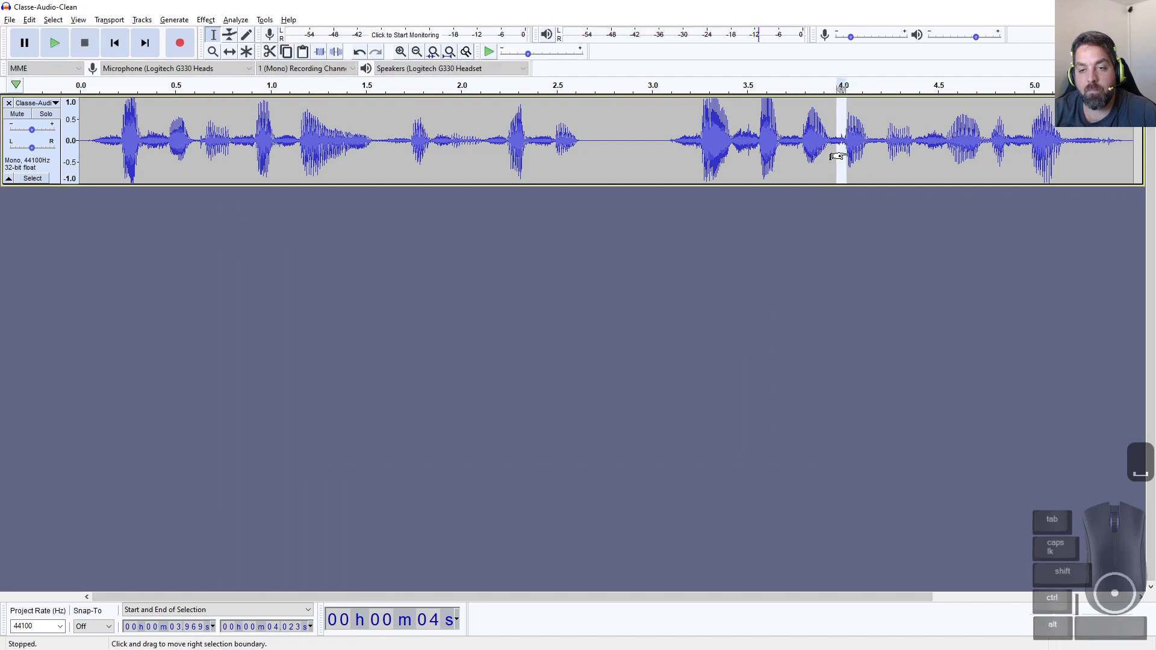
{"action": "scroll", "coordinate": [846, 157], "scroll_direction": "up", "scroll_amount": 2}
{"action": "left_click", "coordinate": [812, 160]}
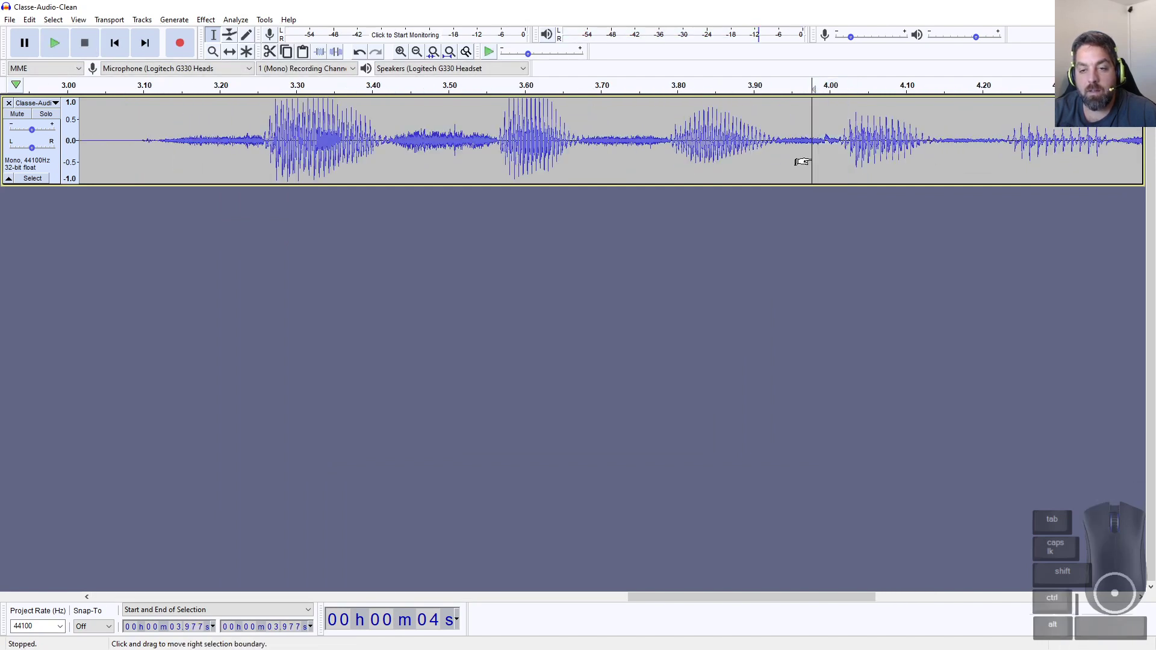
Step: Undo the last three changes in the Classe-Audio-Clean project, including both Graphic EQ edits, and try to redo one
{"action": "key", "text": "ctrl+z"}
{"action": "key", "text": "ctrl+z"}
{"action": "key", "text": "ctrl+z"}
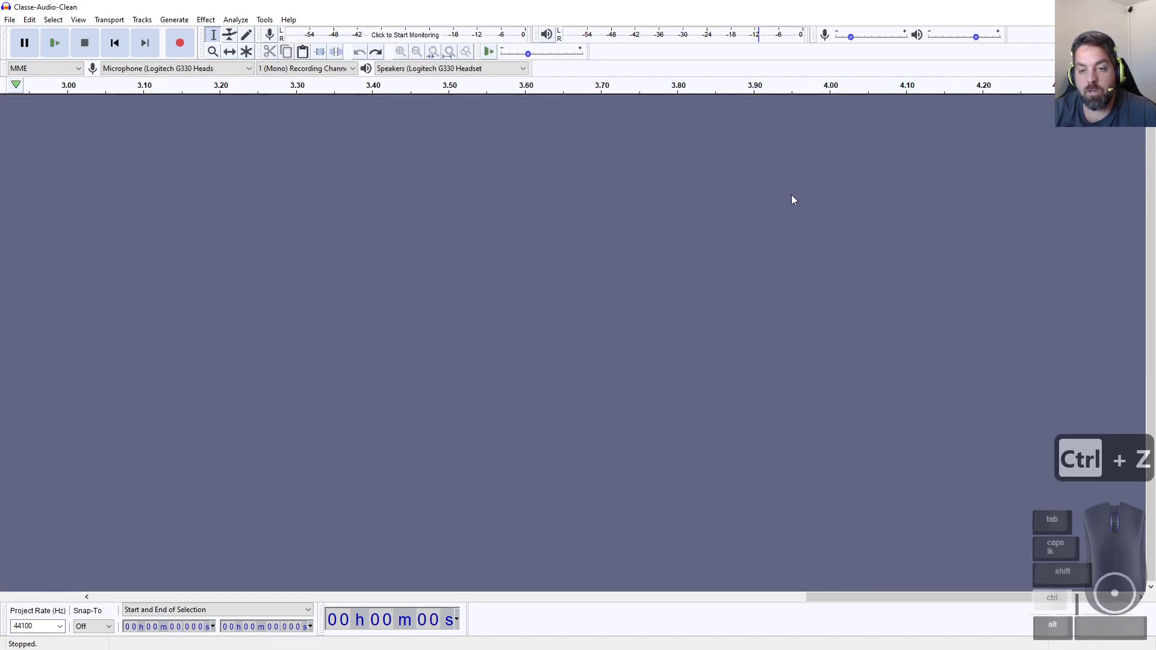
{"action": "key", "text": "ctrl+shift+z"}
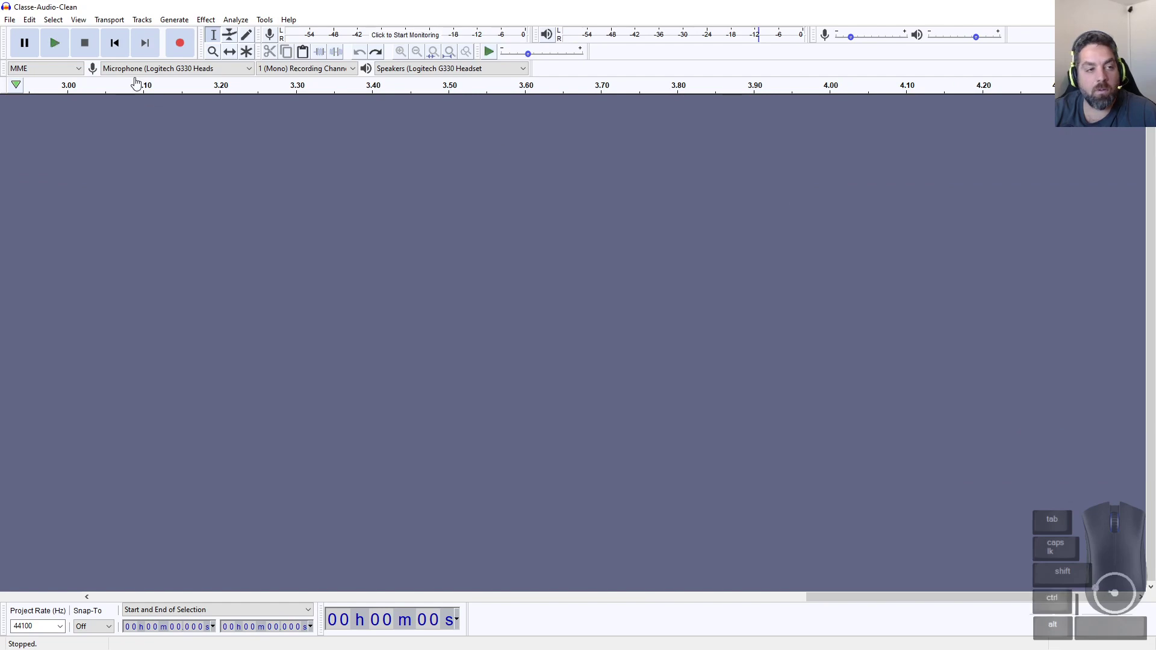
Step: Open the Classe-Audio-Clean.wav file from the Temp-C2 folder in the empty project
{"action": "left_click", "coordinate": [10, 19]}
{"action": "left_click", "coordinate": [40, 47]}
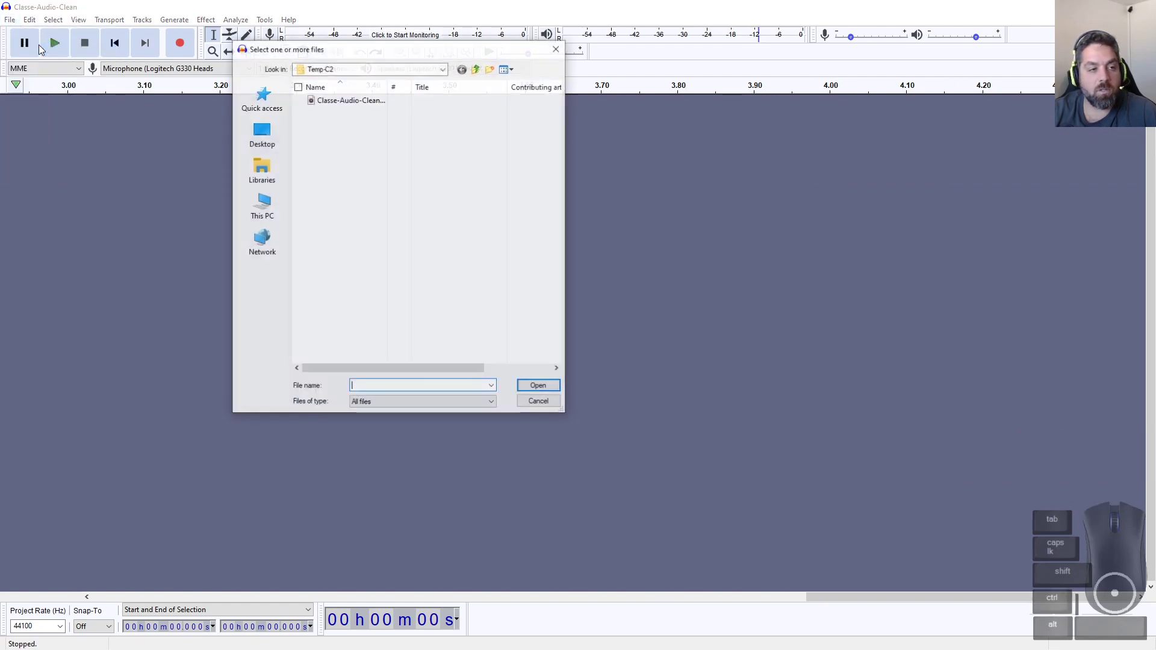
{"action": "left_click", "coordinate": [351, 100]}
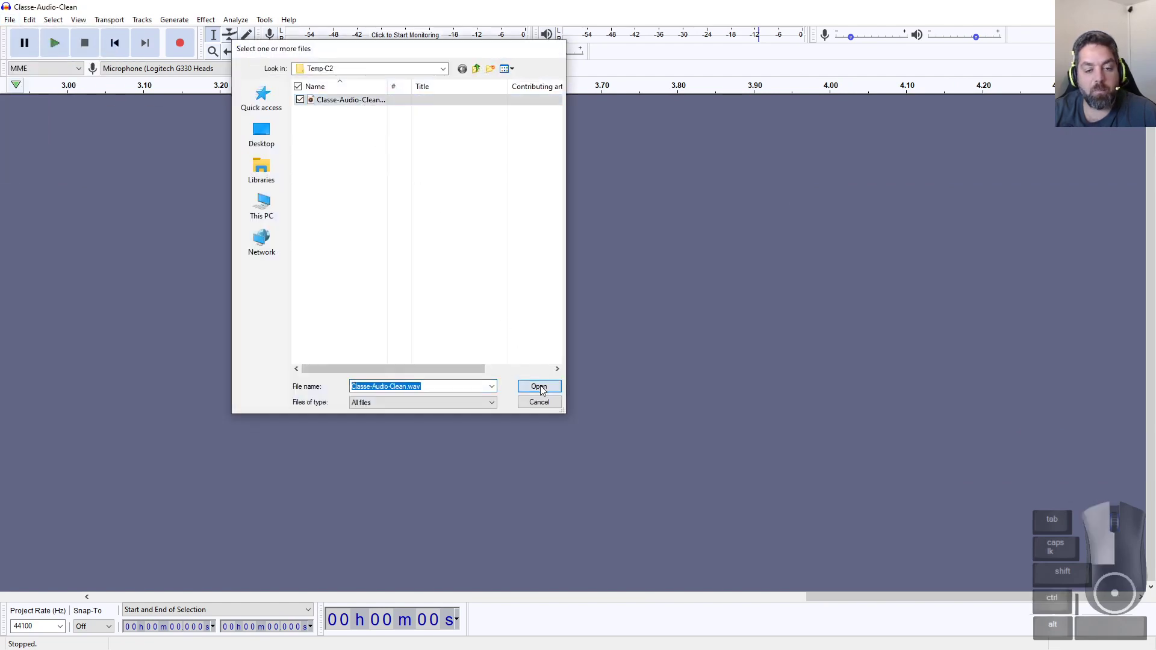
{"action": "left_click", "coordinate": [539, 388]}
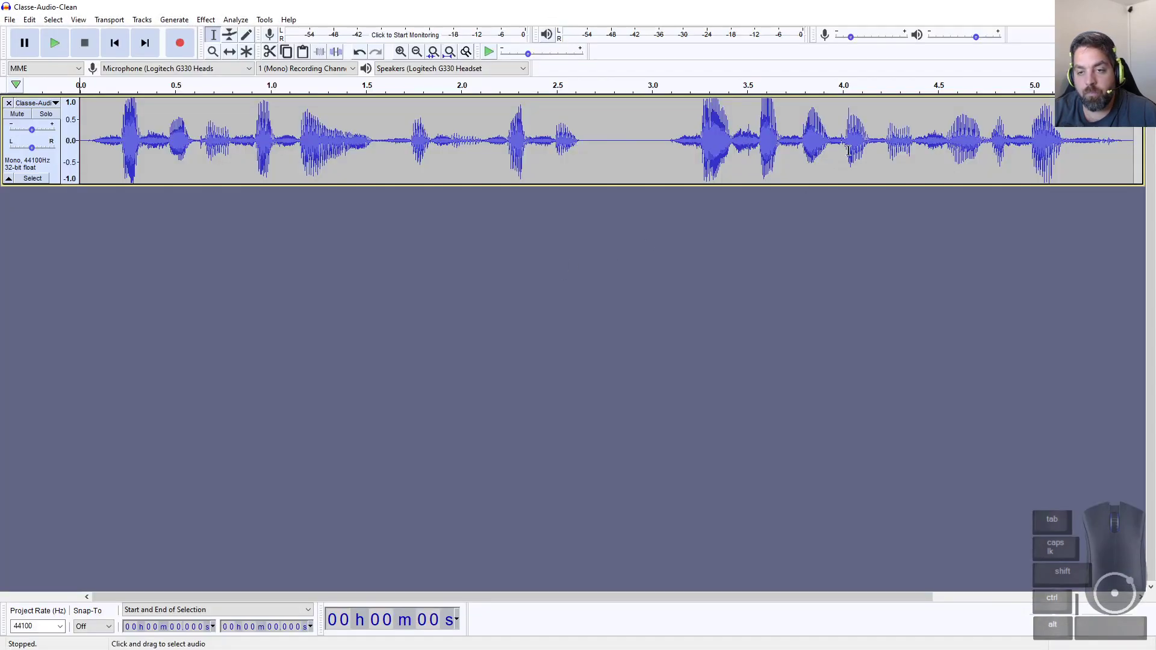
Step: Select the burst at about 3.98 to 4.16 s and apply the Graphic EQ with all bands up to 100 Hz at the minimum
{"action": "left_click", "coordinate": [790, 150]}
{"action": "key", "text": "space"}
{"action": "key", "text": "space"}
{"action": "scroll", "coordinate": [846, 158], "scroll_direction": "up", "scroll_amount": 1, "text": "ctrl"}
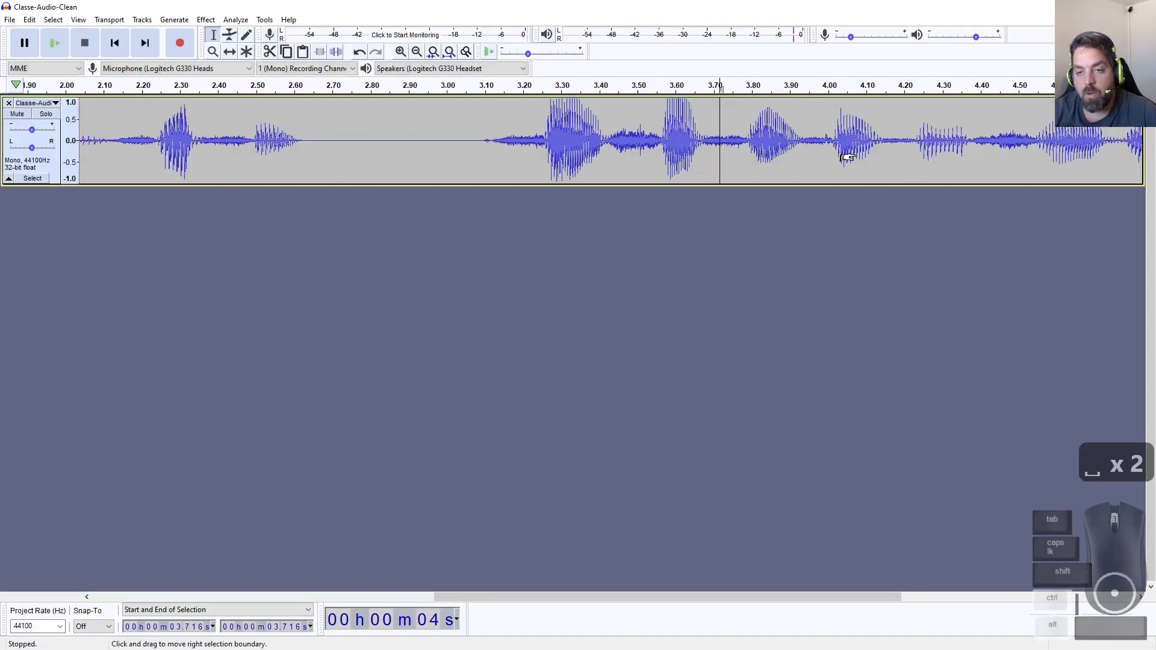
{"action": "scroll", "coordinate": [846, 158], "scroll_direction": "up", "scroll_amount": 1, "text": "ctrl"}
{"action": "left_click_drag", "start_coordinate": [781, 154], "coordinate": [918, 153]}
{"action": "left_click", "coordinate": [206, 19]}
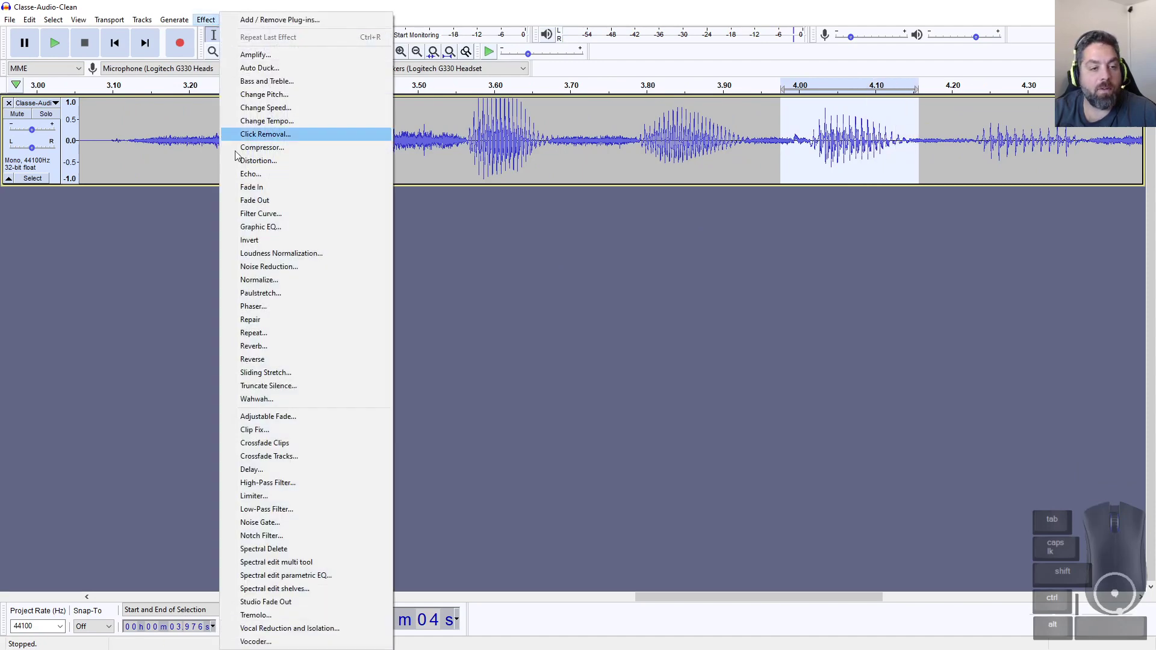
{"action": "left_click", "coordinate": [260, 227]}
{"action": "left_click", "coordinate": [733, 446]}
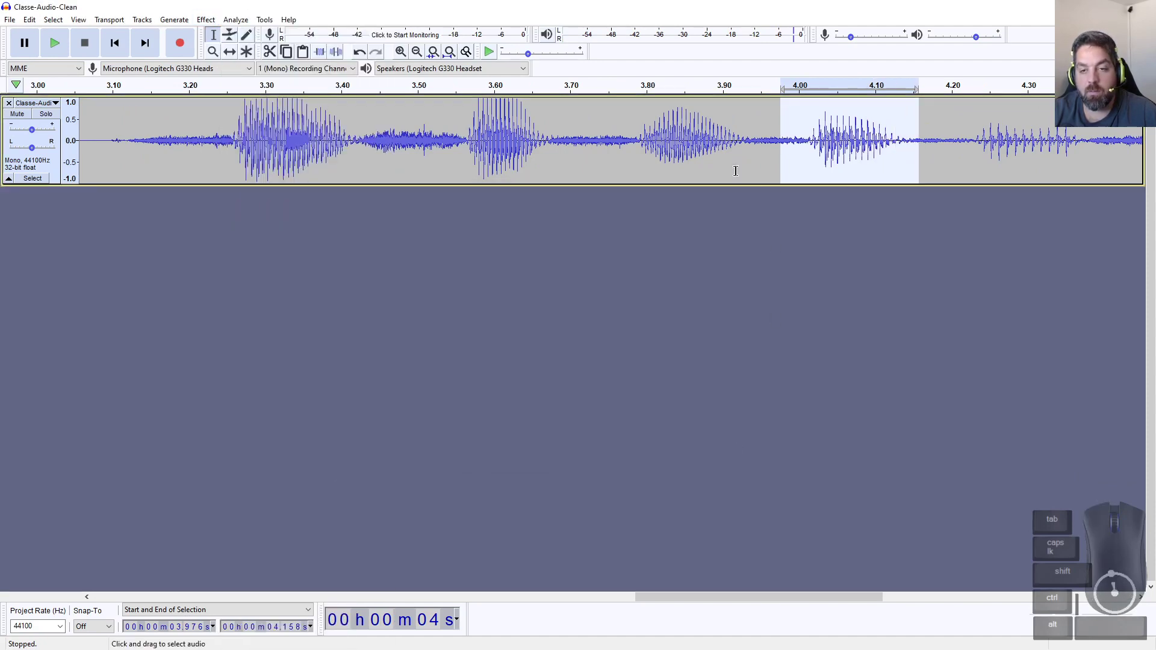
Step: Play the recording from about 3.92 s and from about 2.97 s to hear the equalized burst in context
{"action": "left_click", "coordinate": [736, 173]}
{"action": "key", "text": "space"}
{"action": "key", "text": "space"}
{"action": "key", "text": "ctrl+3"}
{"action": "key", "text": "ctrl+3"}
{"action": "key", "text": "ctrl+3"}
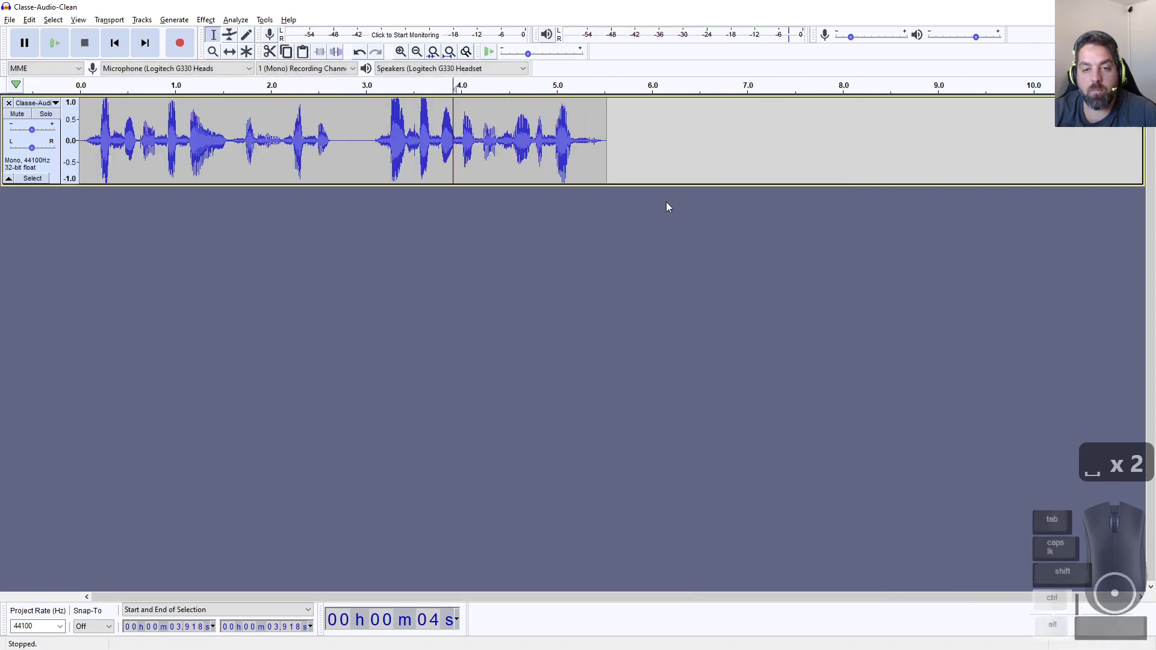
{"action": "left_click", "coordinate": [363, 160]}
{"action": "key", "text": "space"}
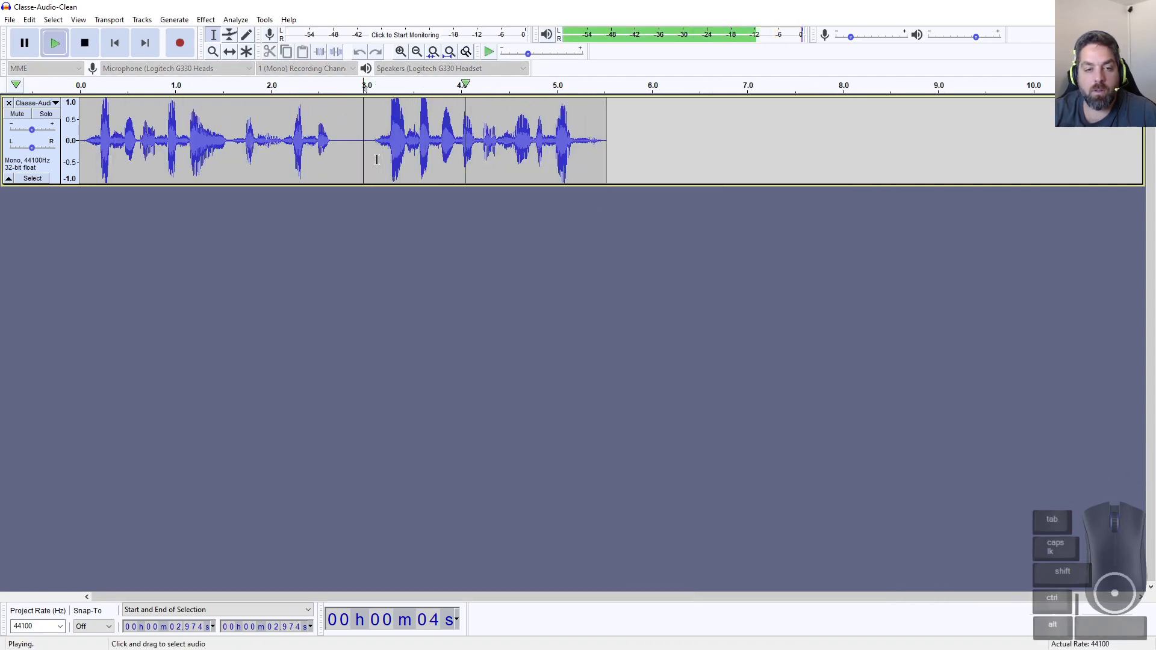
{"action": "left_click", "coordinate": [85, 43]}
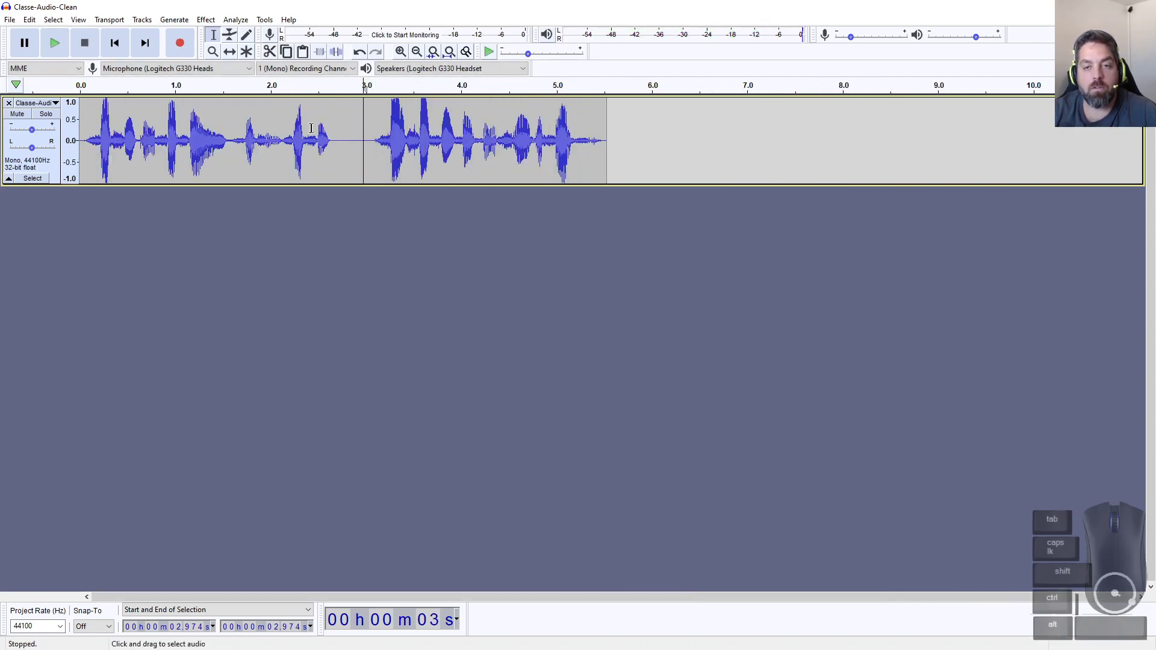
{"action": "key", "text": "Tab"}
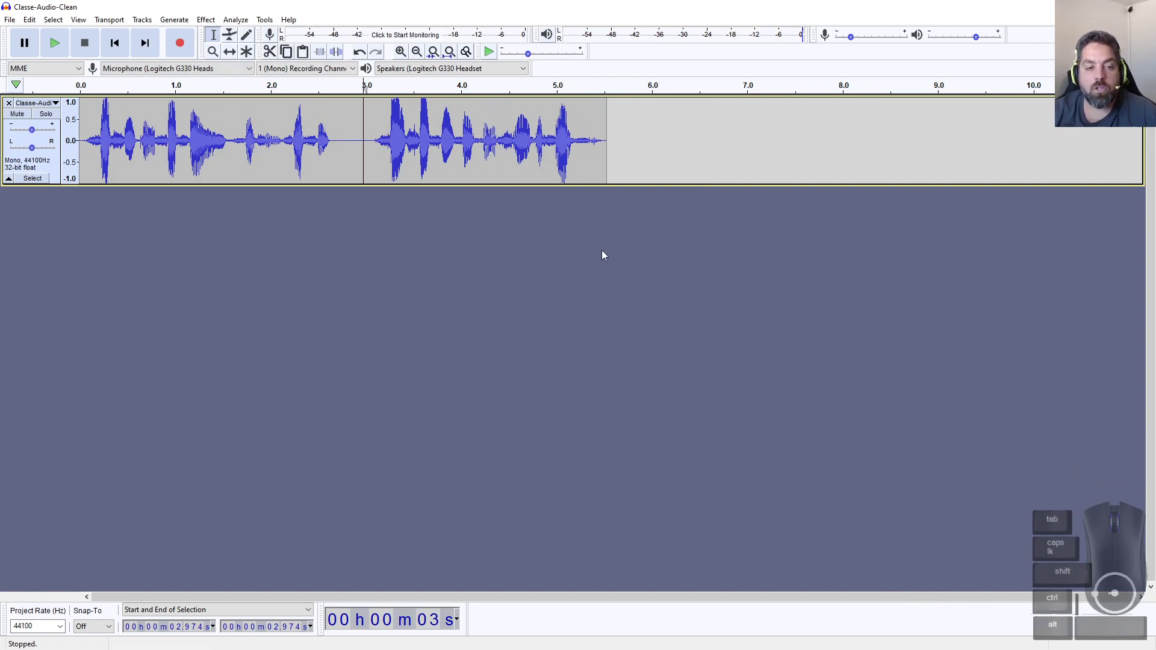
Step: Select the whole track and apply the Graphic EQ with the Bass Boost factory preset
{"action": "scroll", "coordinate": [261, 149], "scroll_direction": "down", "scroll_amount": 1}
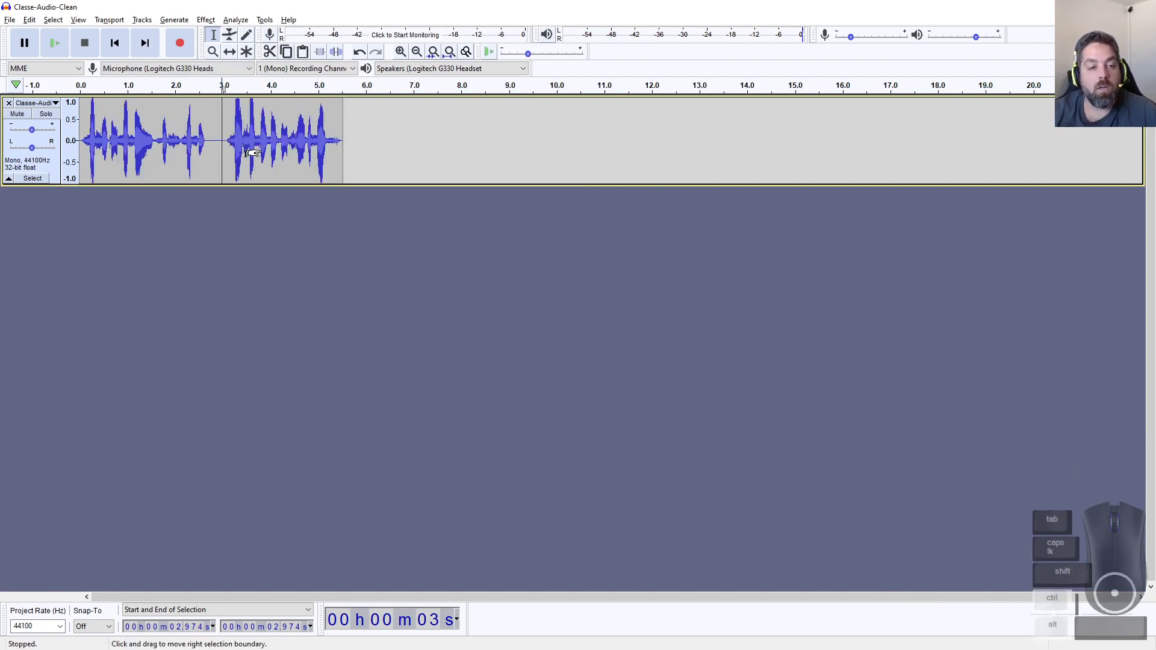
{"action": "scroll", "coordinate": [261, 149], "scroll_direction": "up", "scroll_amount": 1}
{"action": "double_click", "coordinate": [252, 149]}
{"action": "left_click", "coordinate": [205, 20]}
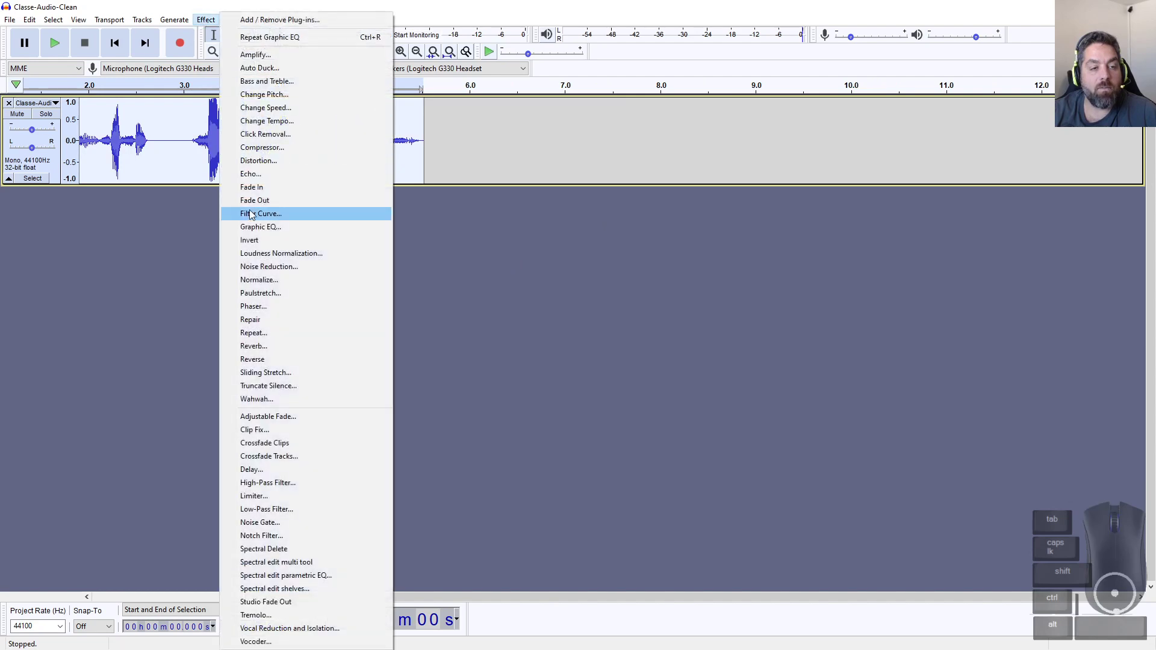
{"action": "left_click", "coordinate": [255, 231]}
{"action": "left_click", "coordinate": [347, 446]}
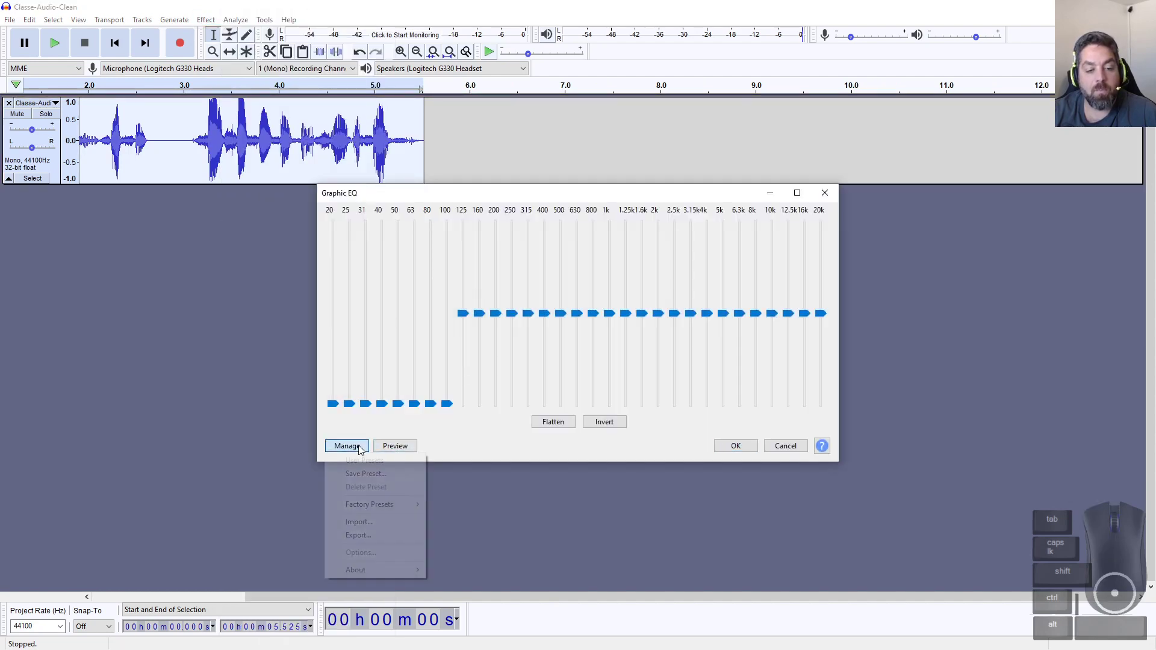
{"action": "mouse_move", "coordinate": [420, 511]}
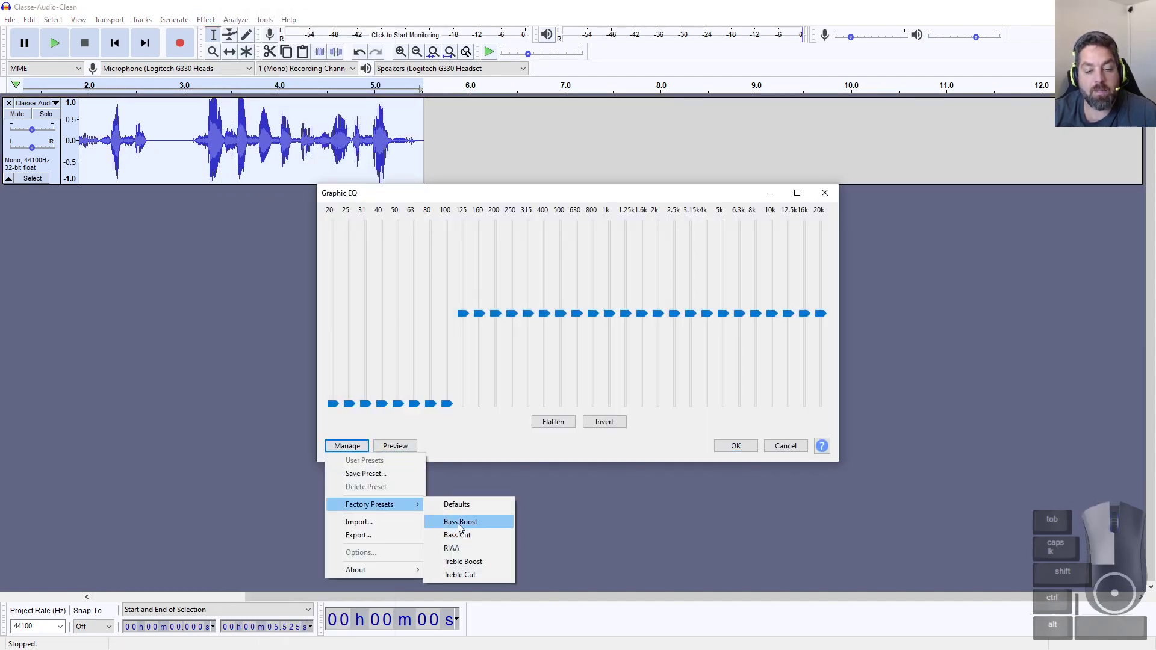
{"action": "left_click", "coordinate": [459, 522]}
{"action": "left_click", "coordinate": [736, 446]}
Step: Listen to the bass-boosted recording and undo the Bass Boost equalization
{"action": "left_click", "coordinate": [68, 47]}
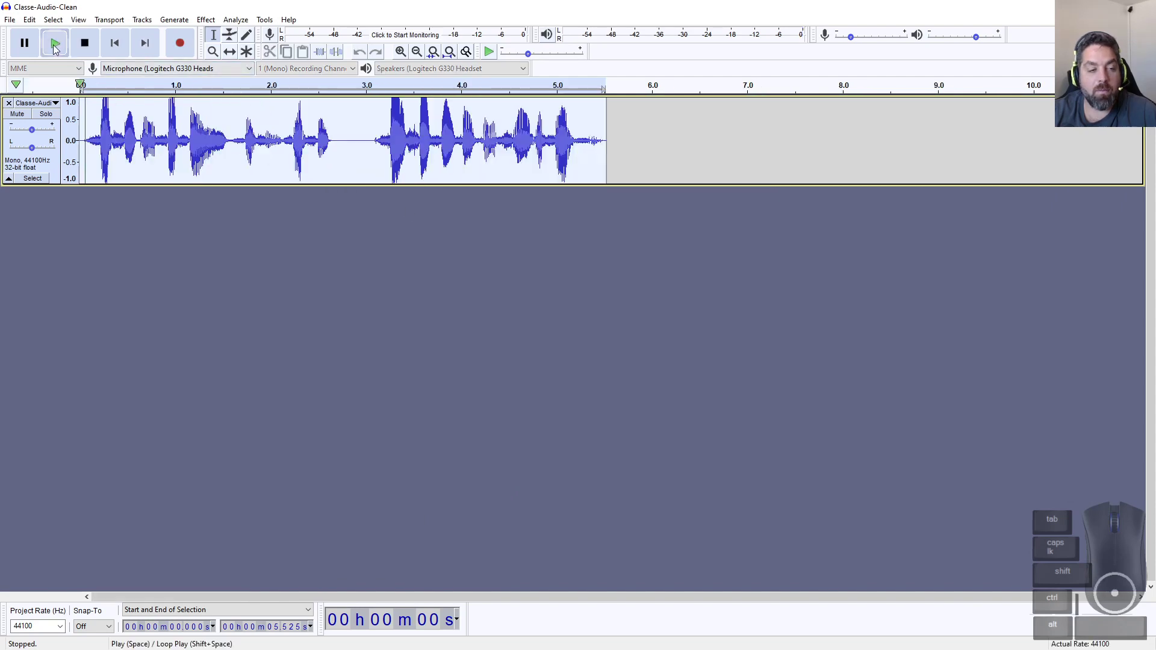
{"action": "left_click", "coordinate": [85, 43]}
{"action": "key", "text": "ctrl+z"}
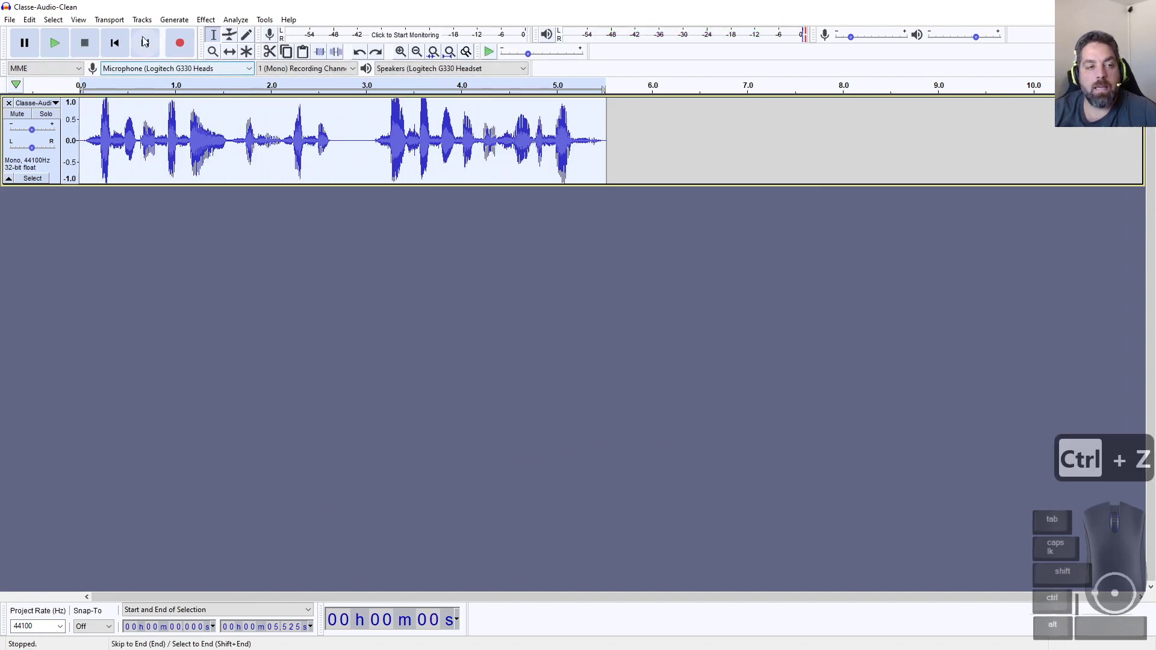
Step: Apply the Graphic EQ with the Bass Cut factory preset to the whole track and play the recording
{"action": "left_click", "coordinate": [206, 19]}
{"action": "left_click", "coordinate": [257, 230]}
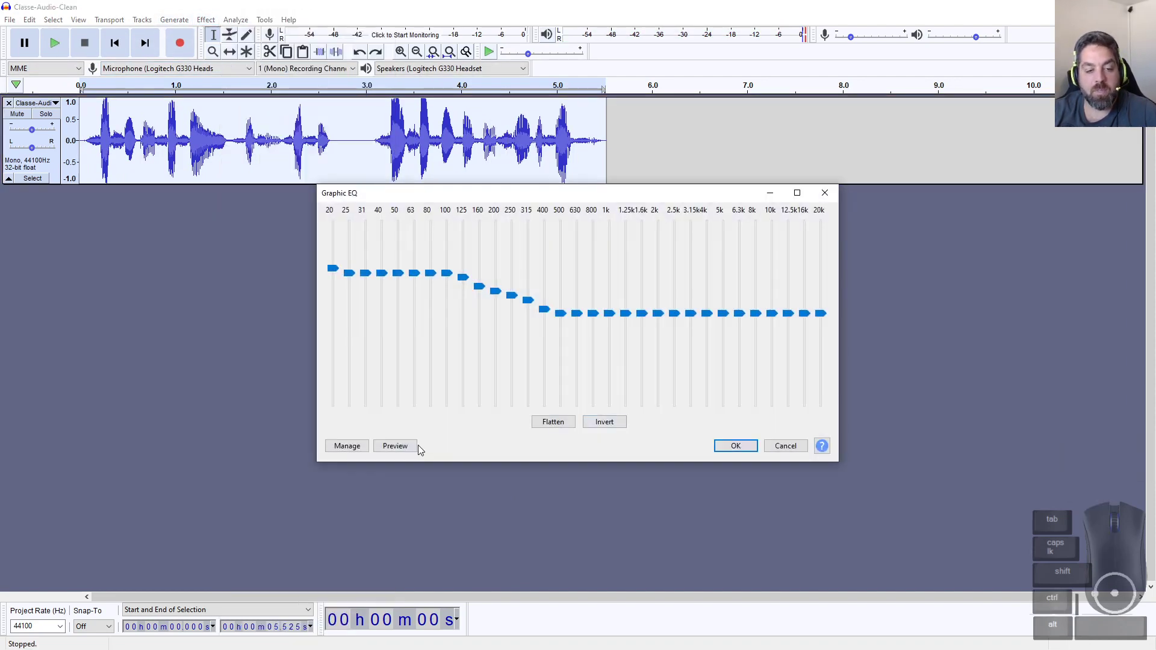
{"action": "left_click", "coordinate": [355, 452]}
{"action": "mouse_move", "coordinate": [385, 505]}
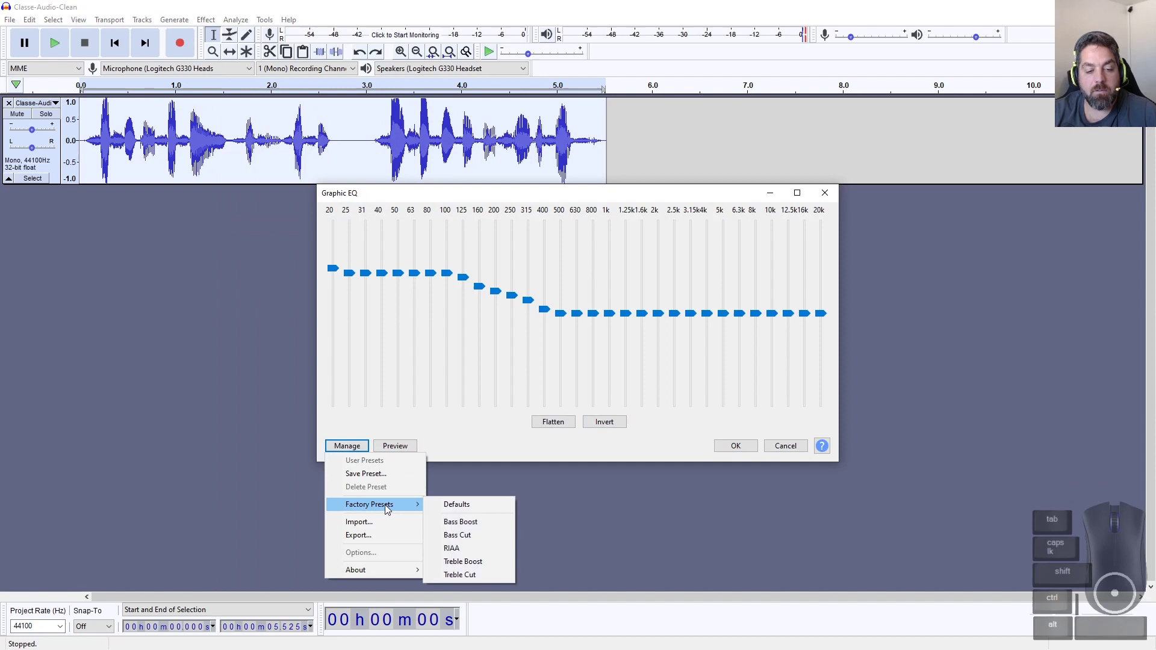
{"action": "left_click", "coordinate": [480, 531]}
{"action": "left_click", "coordinate": [747, 446]}
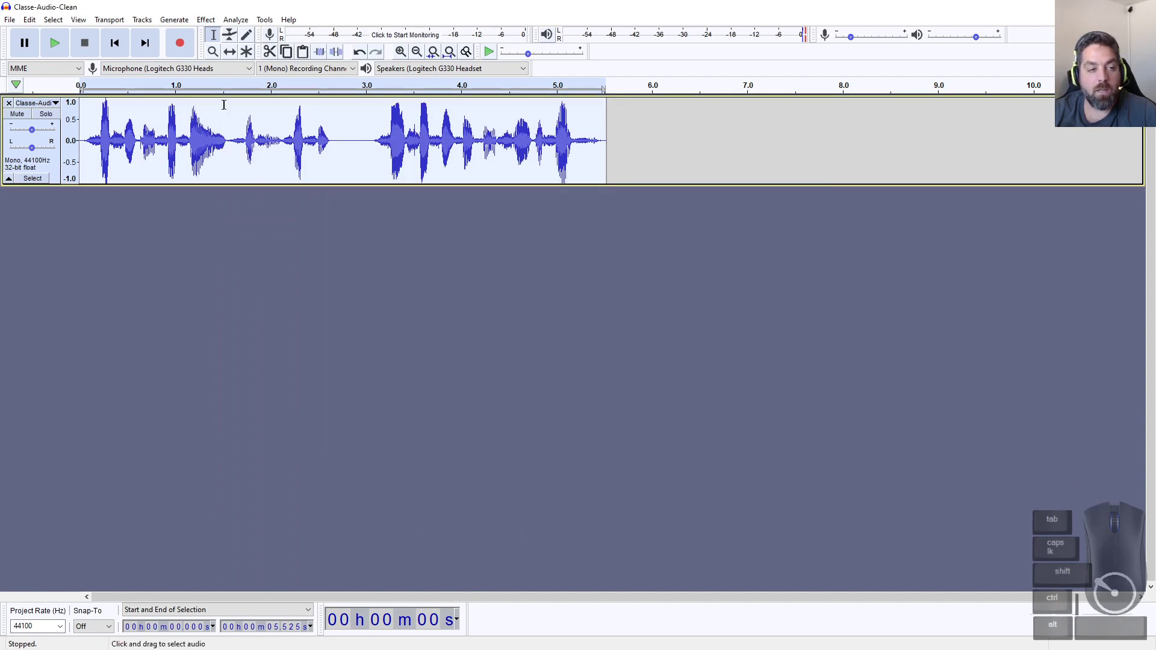
{"action": "left_click", "coordinate": [61, 51]}
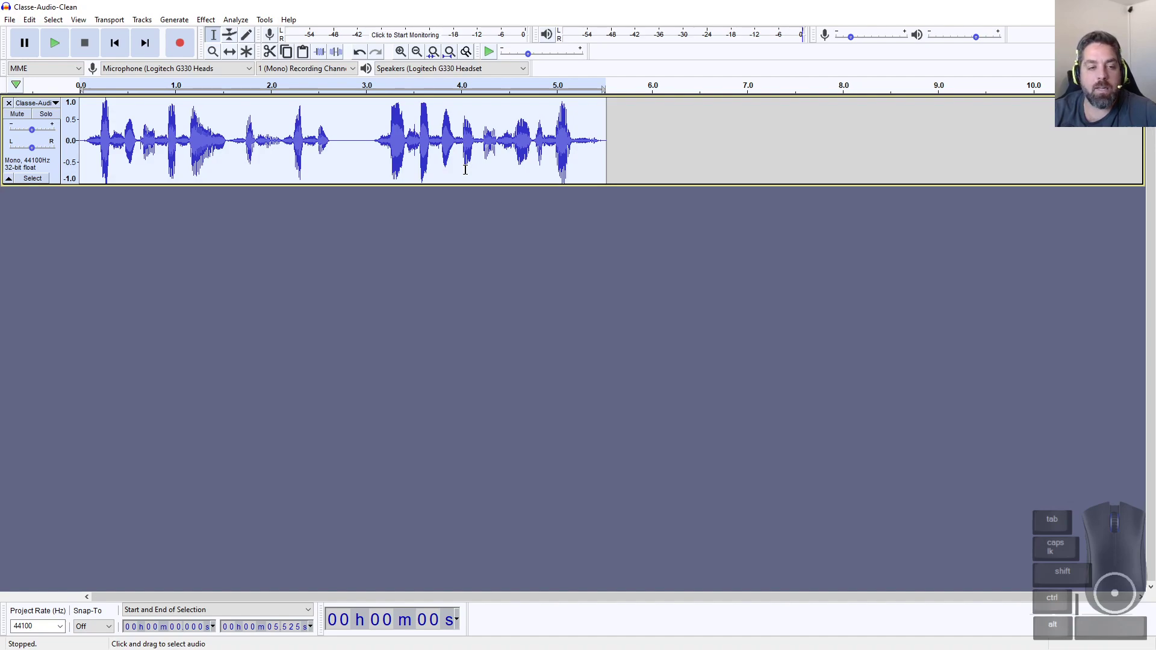
Step: Switch to the PowerPoint slide show, advance to the "L'édition Multipistes" slide and return to Audacity
{"action": "key", "text": "alt+Tab"}
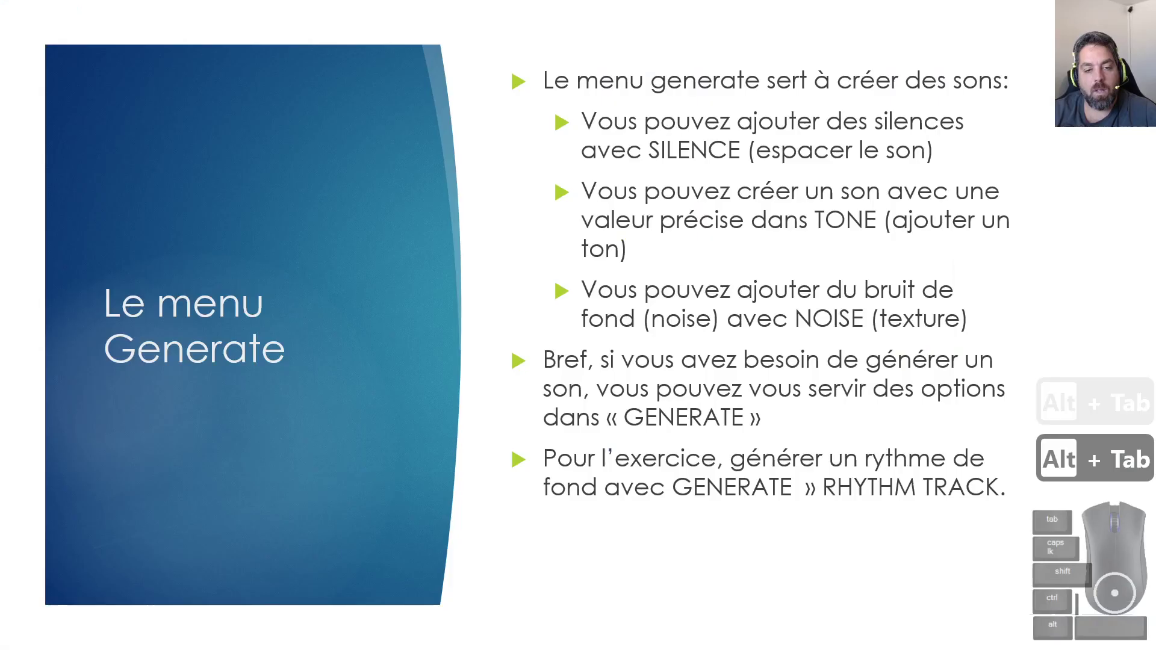
{"action": "left_click", "coordinate": [553, 232]}
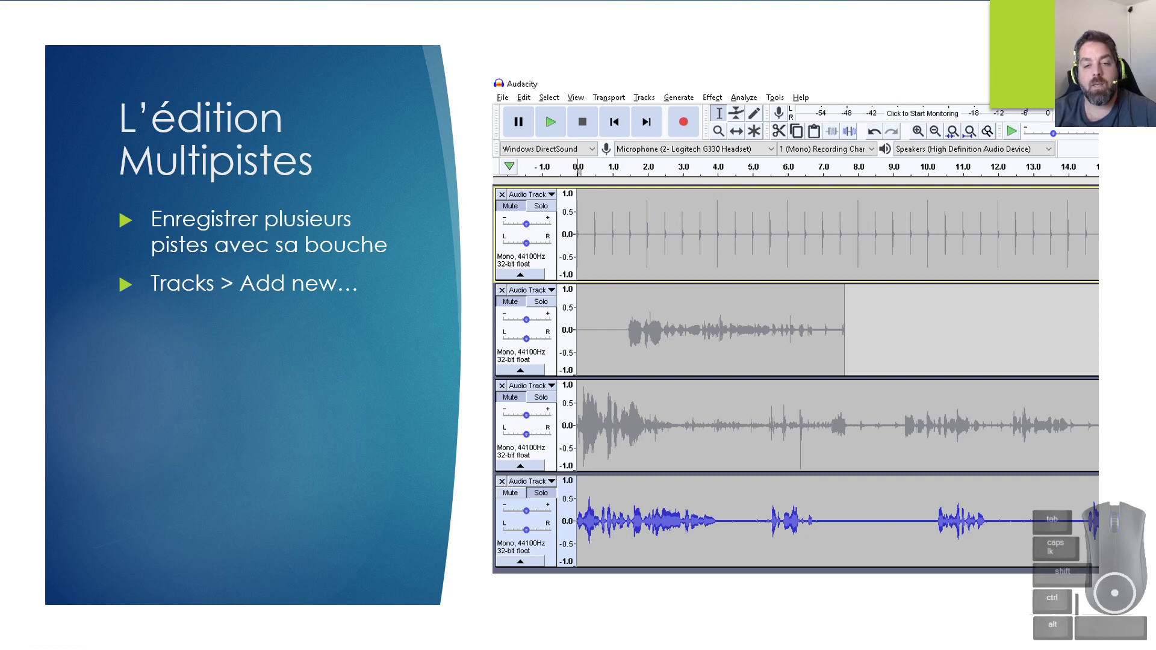
{"action": "key", "text": "alt+Tab"}
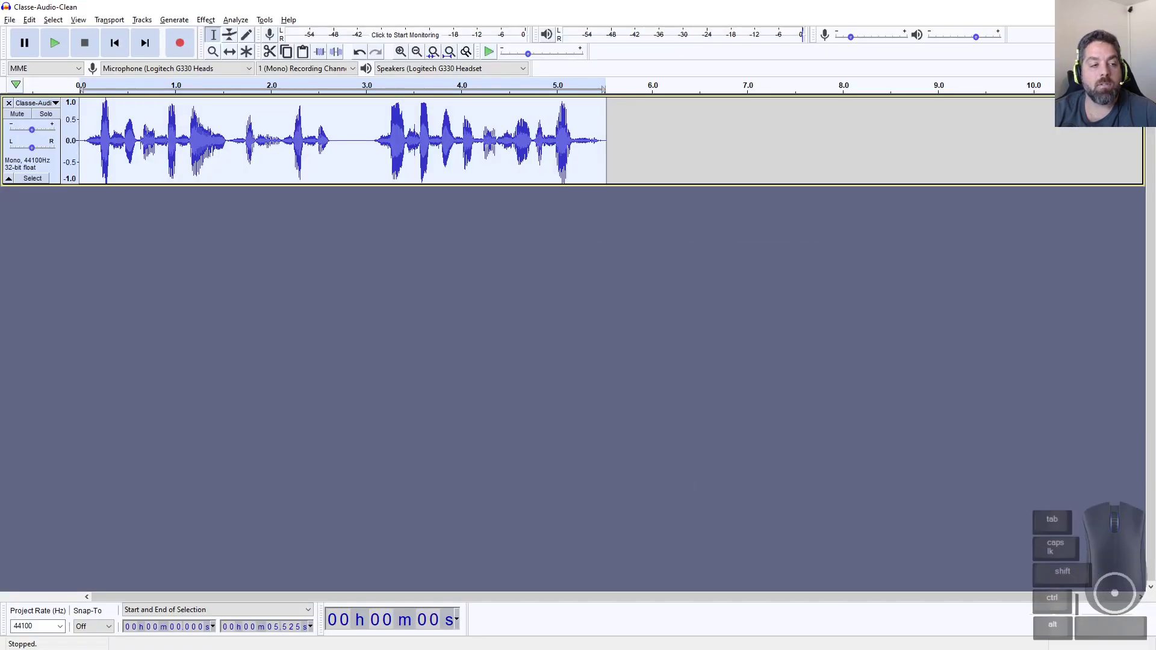
Step: Close the Classe-Audio-Clean track and add two empty mono tracks to the project
{"action": "left_click", "coordinate": [9, 104]}
{"action": "left_click", "coordinate": [142, 20]}
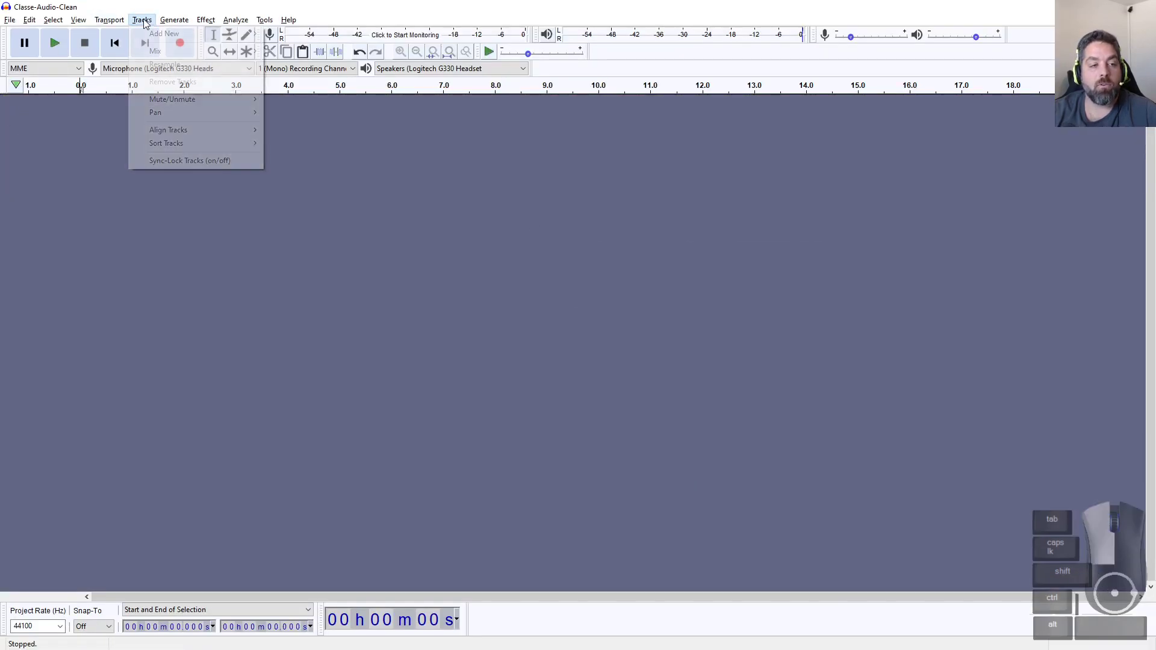
{"action": "mouse_move", "coordinate": [151, 34]}
{"action": "left_click", "coordinate": [293, 34]}
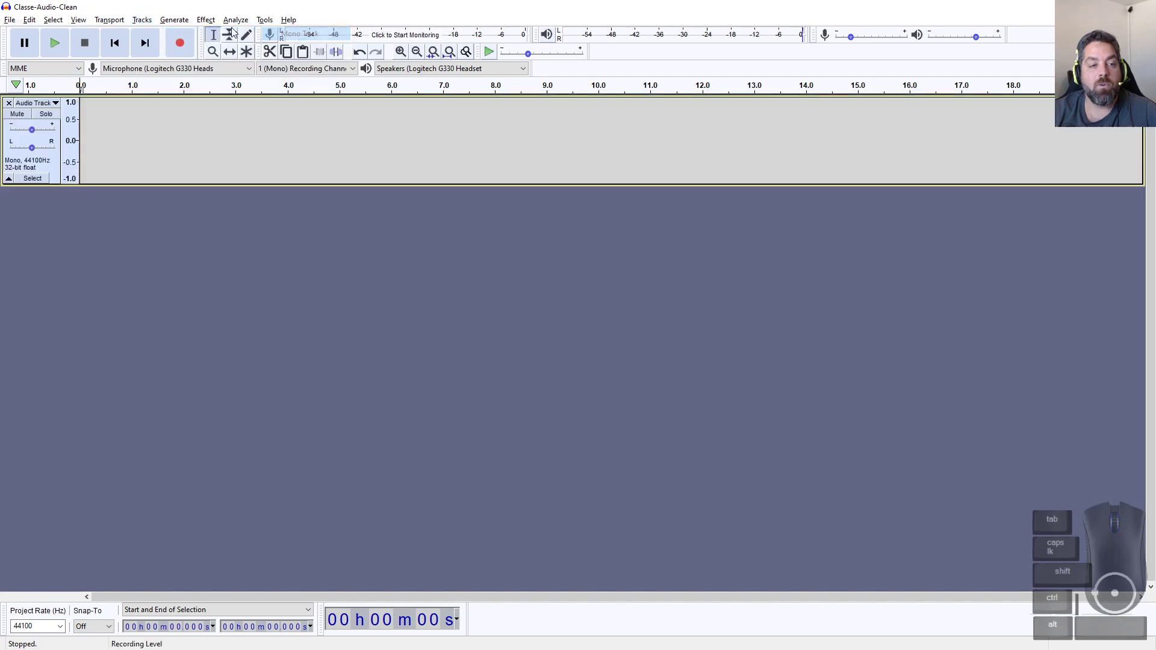
{"action": "left_click", "coordinate": [143, 20]}
{"action": "mouse_move", "coordinate": [187, 32]}
{"action": "left_click", "coordinate": [293, 33]}
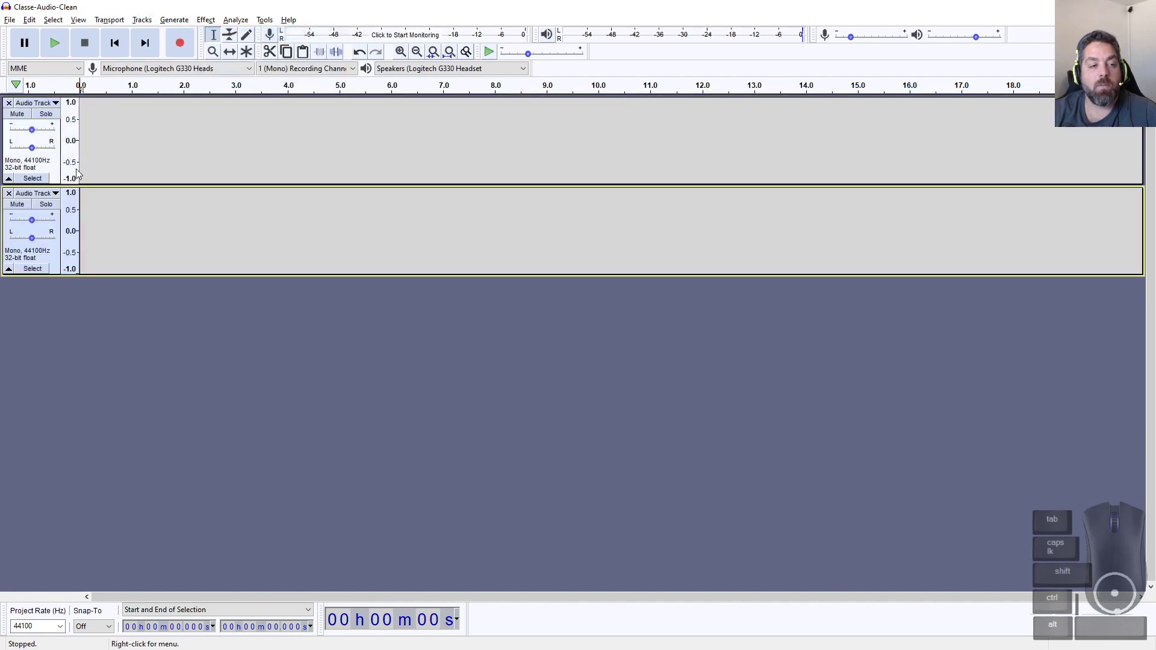
Step: Remove both empty mono tracks from the project
{"action": "left_click", "coordinate": [9, 193]}
{"action": "left_click", "coordinate": [9, 103]}
Step: Switch to the PowerPoint slide show to review the multitrack editing slide and return to the Classe-Audio-Clean project
{"action": "key", "text": "alt+Tab"}
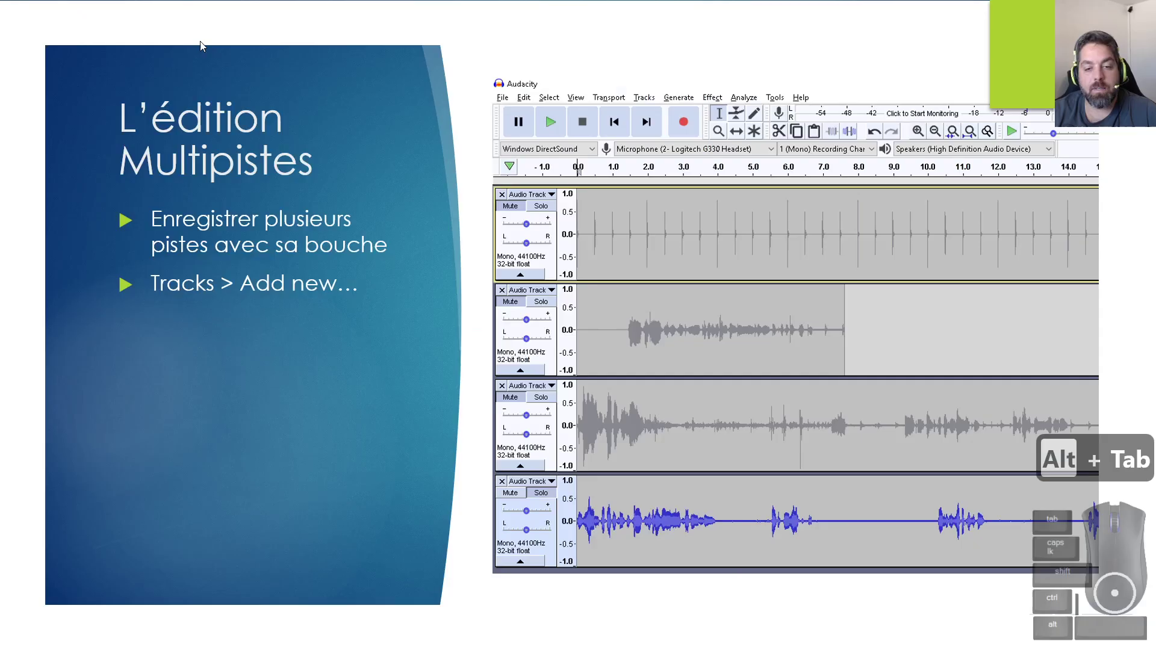
{"action": "key", "text": "alt+Tab"}
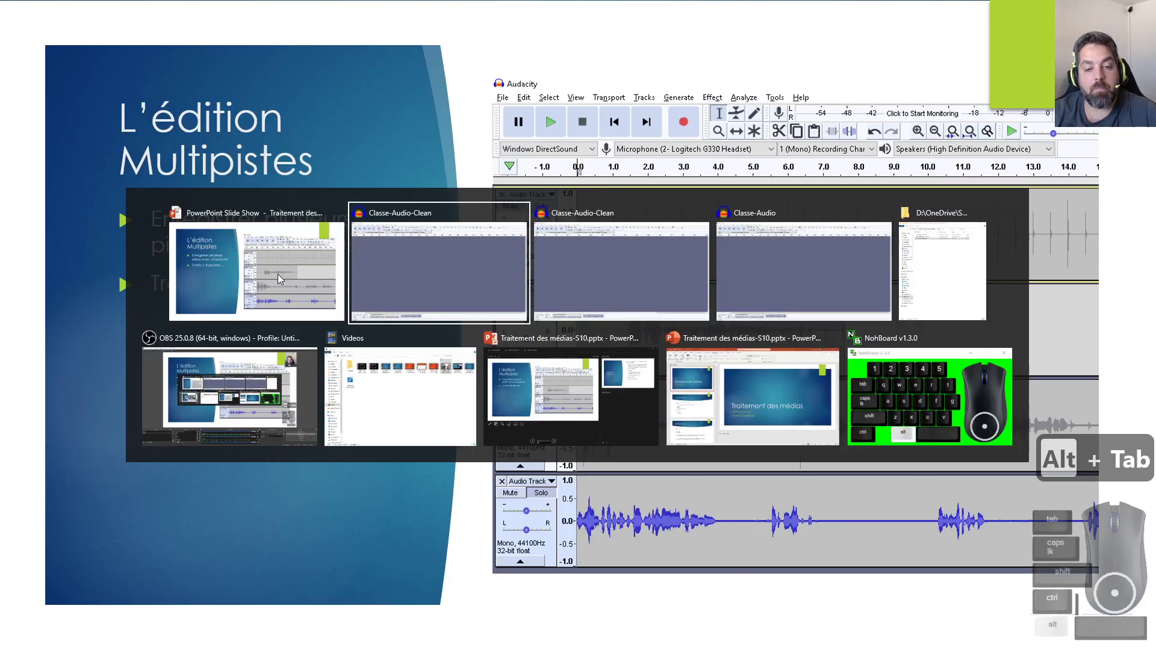
{"action": "key", "text": "alt+Tab"}
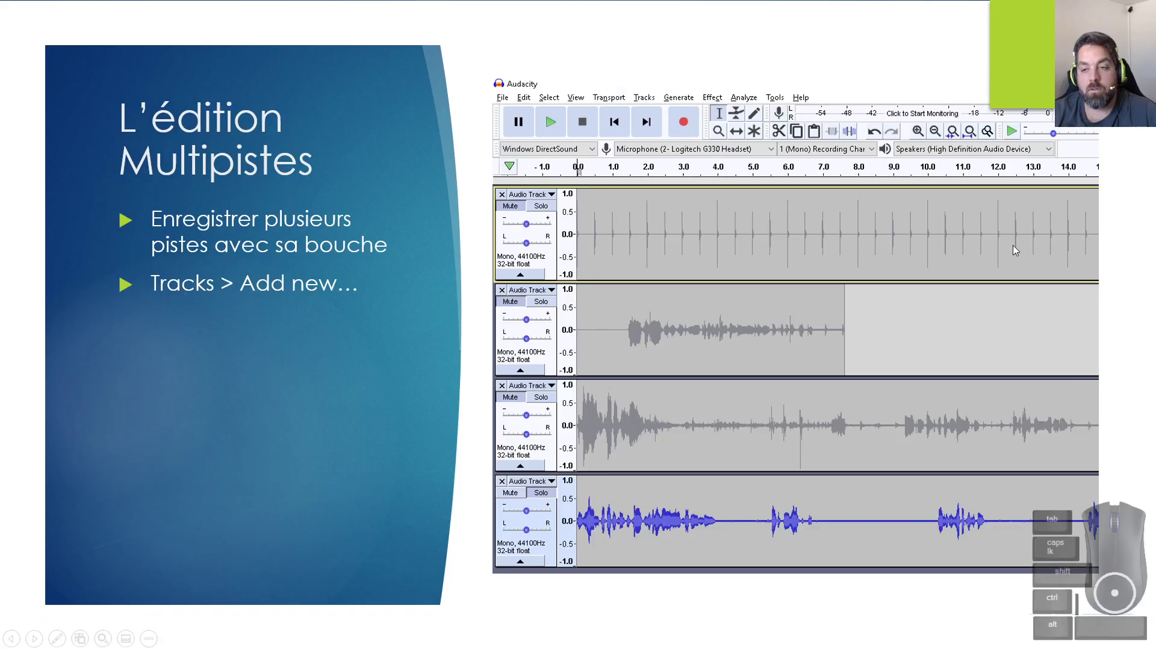
{"action": "key", "text": "alt+Tab"}
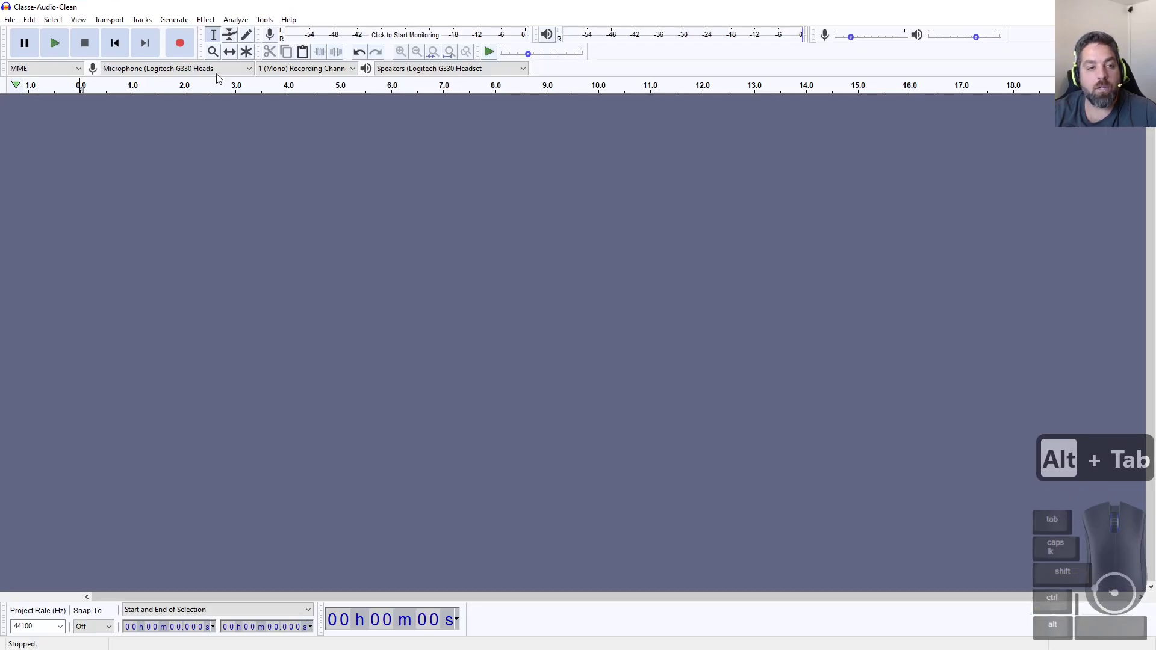
Step: Generate a Metronome Tick rhythm track at 120 bpm with 4 beats per bar and 16 bars
{"action": "left_click", "coordinate": [175, 19]}
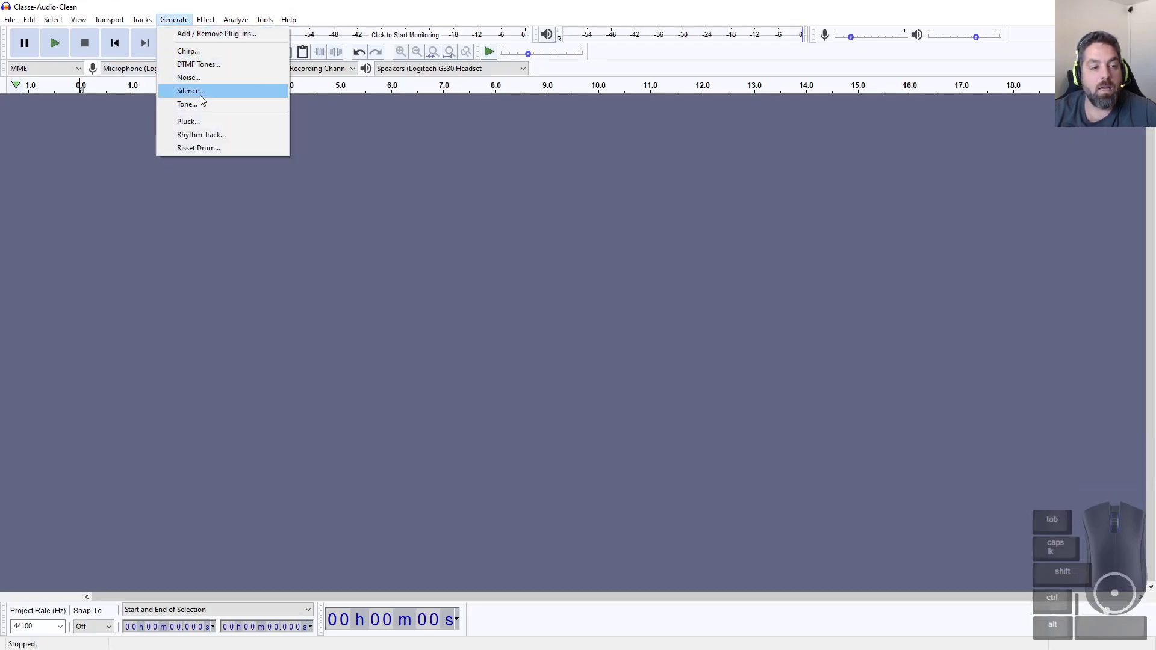
{"action": "left_click", "coordinate": [192, 134]}
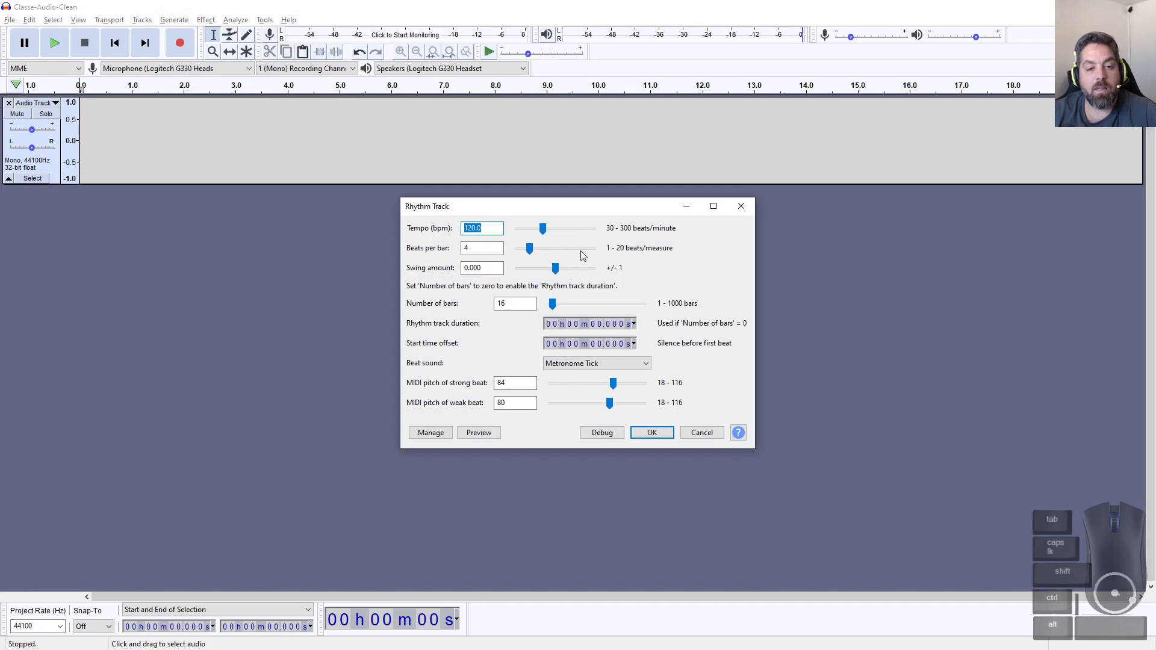
{"action": "left_click", "coordinate": [477, 249]}
{"action": "left_click", "coordinate": [481, 248]}
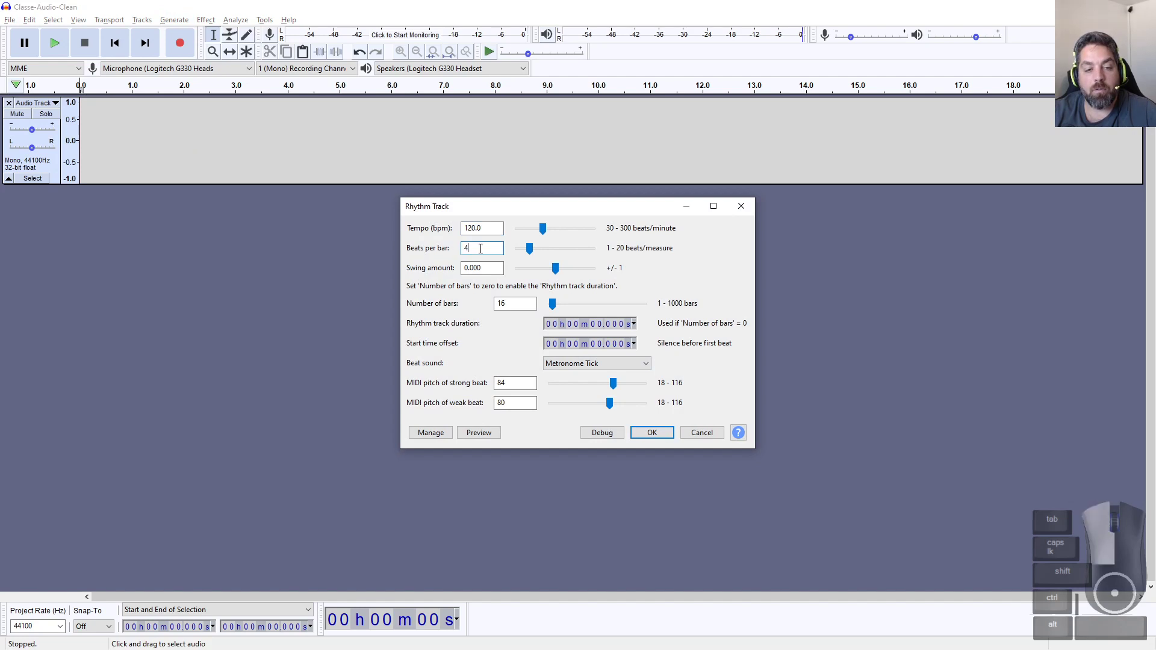
{"action": "left_click_drag", "start_coordinate": [481, 249], "coordinate": [455, 250]}
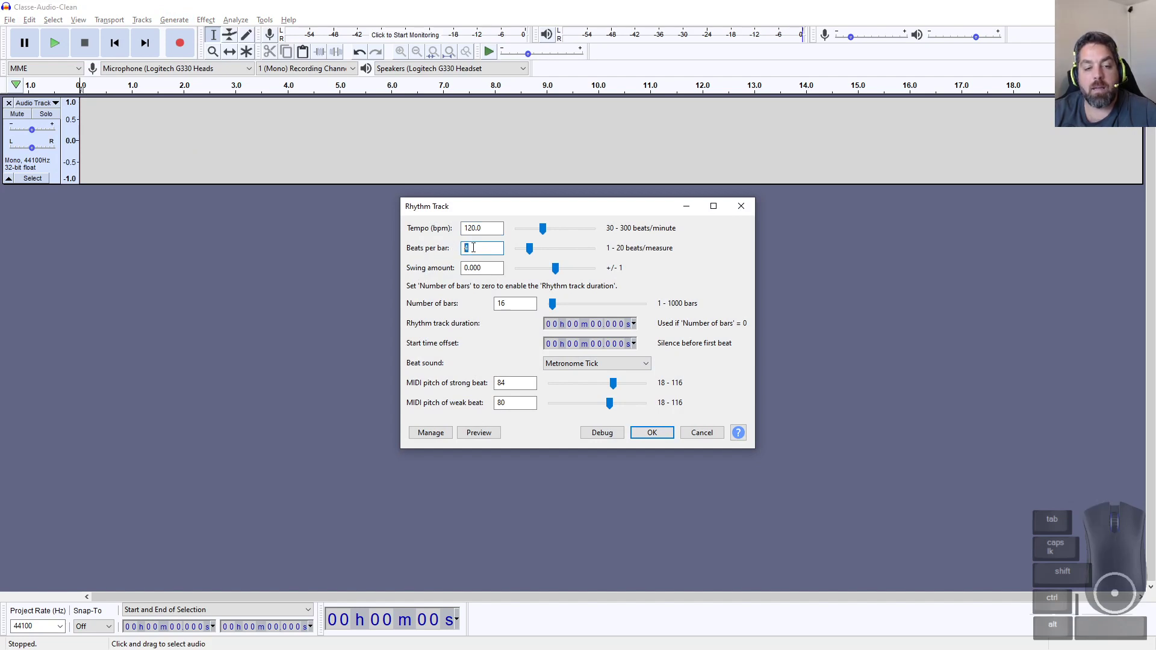
{"action": "left_click", "coordinate": [474, 247]}
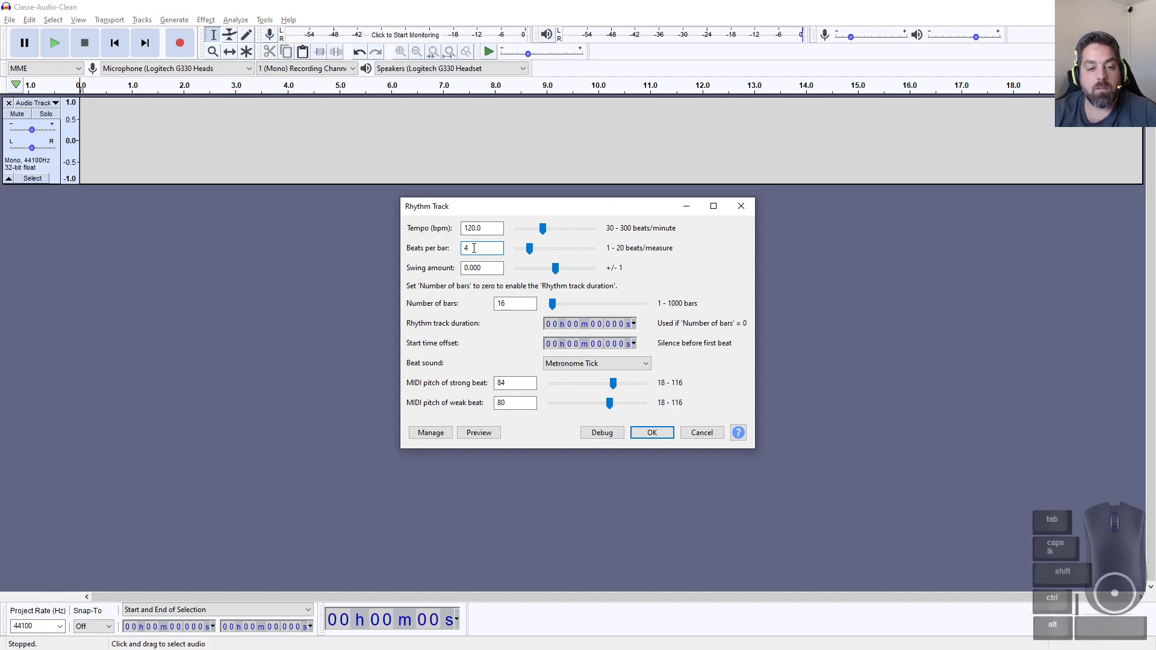
{"action": "left_click", "coordinate": [662, 435]}
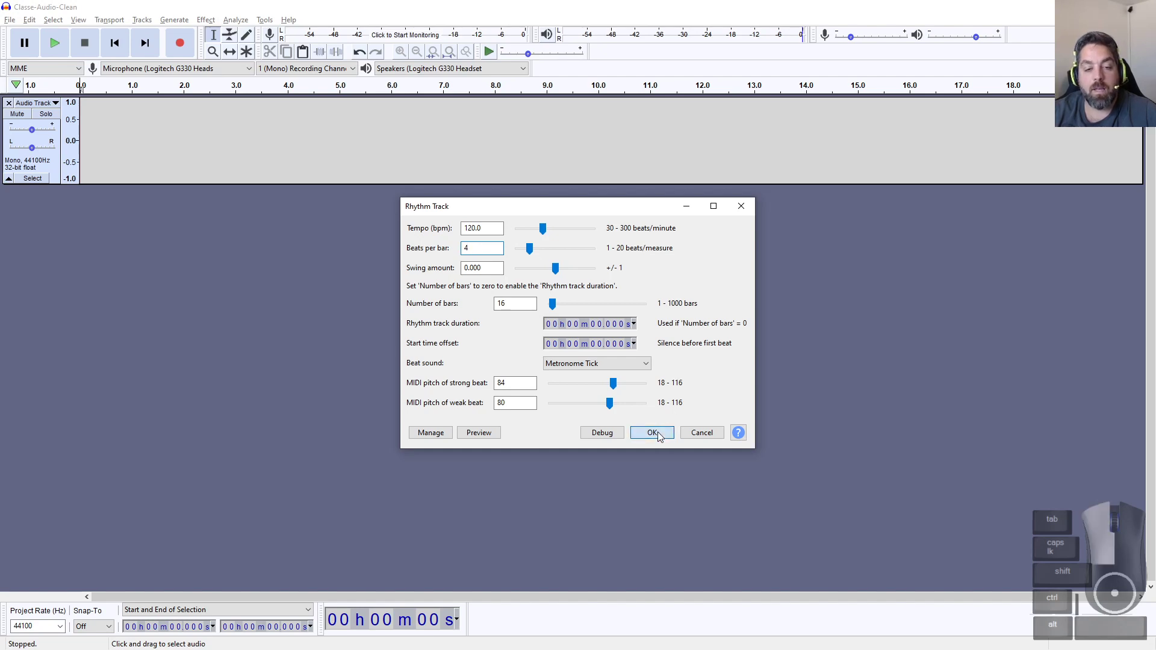
Step: Play the start of the rhythm track, stop playback and clear the audio selection
{"action": "left_click", "coordinate": [55, 42]}
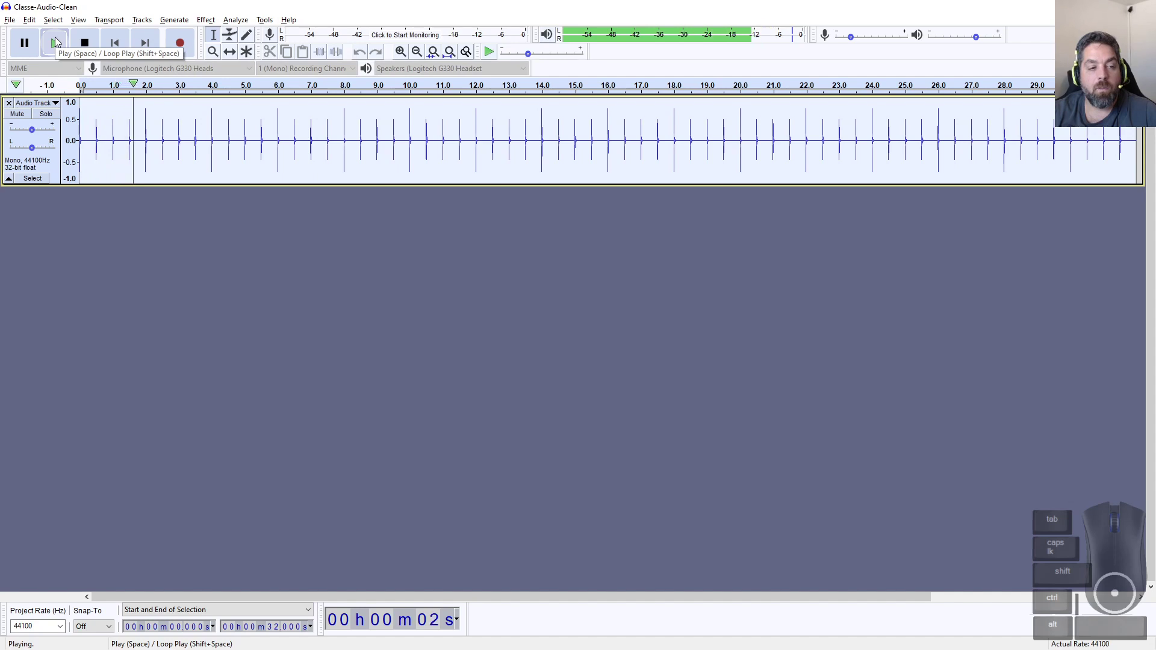
{"action": "left_click", "coordinate": [83, 52]}
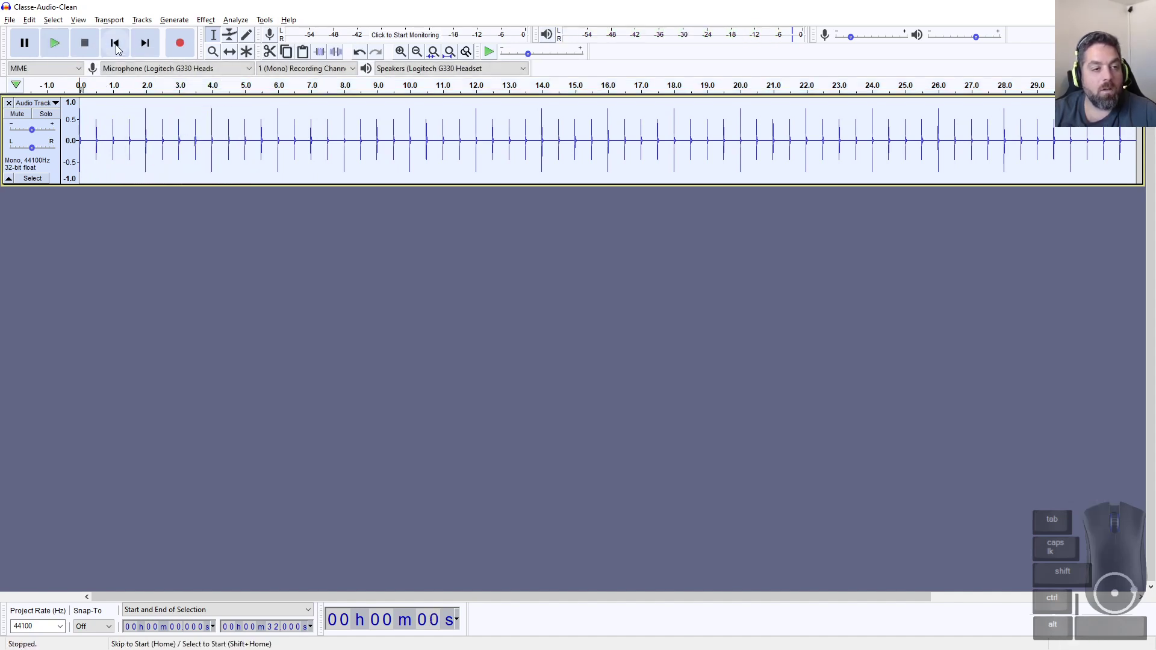
{"action": "left_click", "coordinate": [153, 212]}
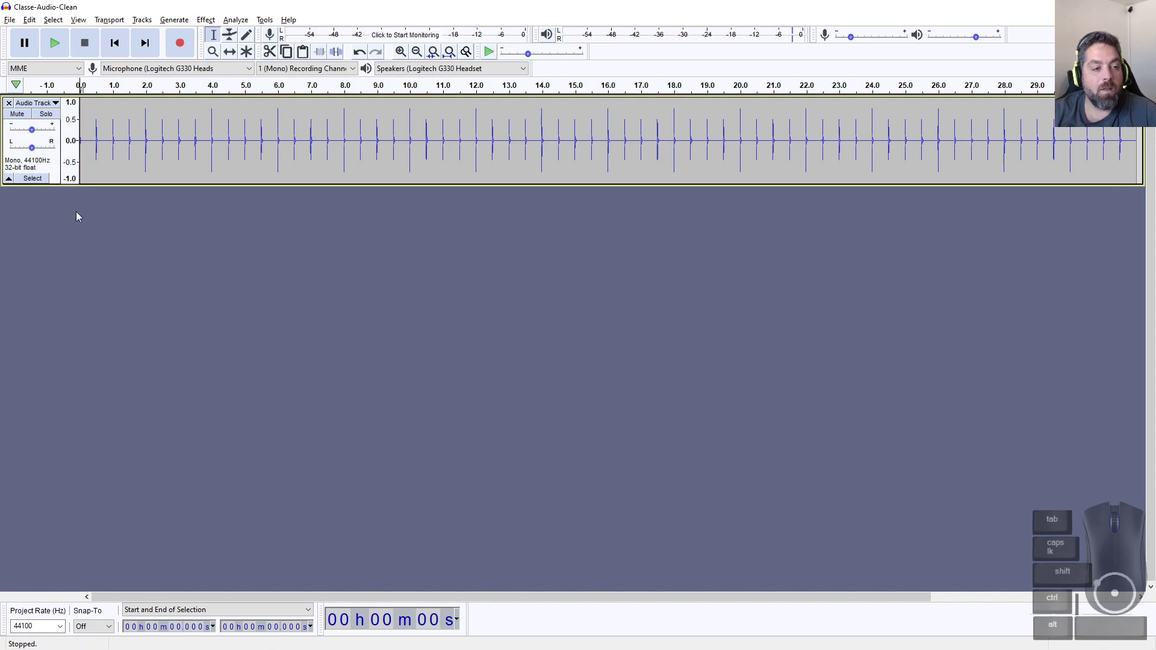
Step: Add an empty mono track below the rhythm track
{"action": "left_click", "coordinate": [146, 20]}
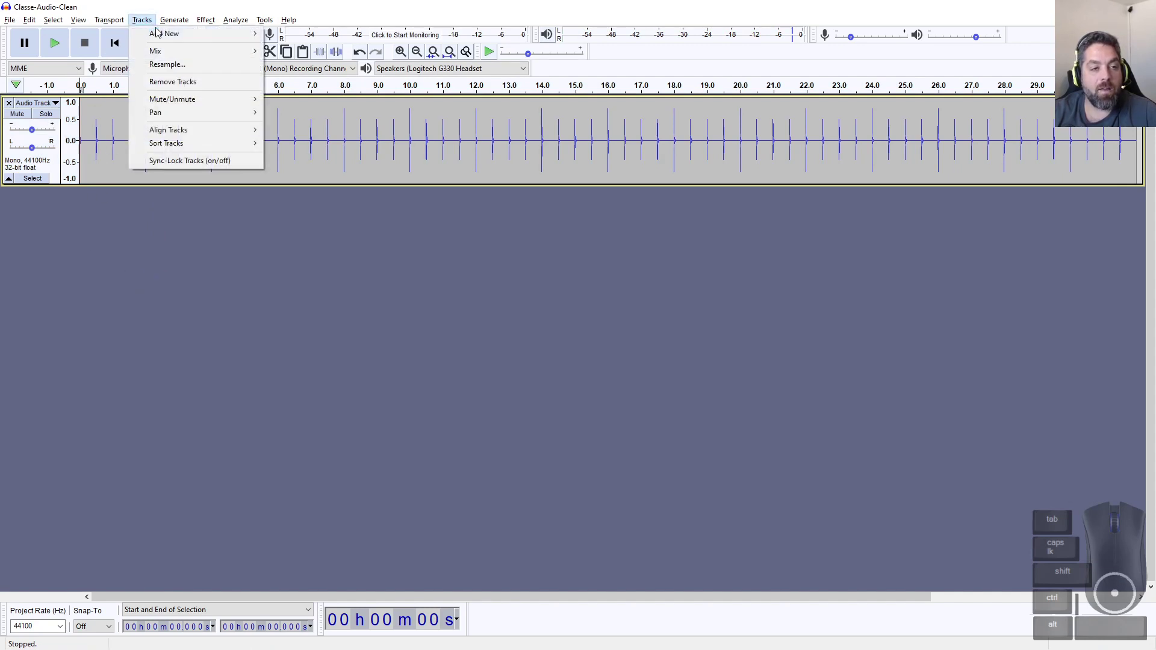
{"action": "mouse_move", "coordinate": [169, 33]}
{"action": "left_click", "coordinate": [328, 34]}
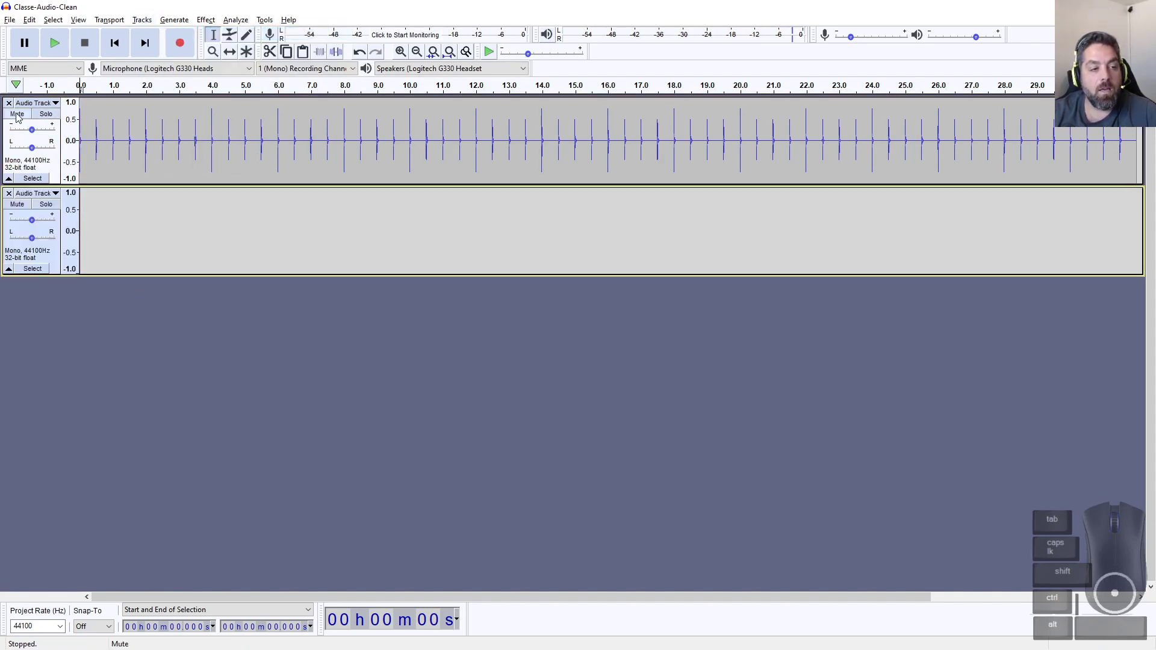
Step: Record a vocal beat of about 9.6 seconds onto the empty track from the timeline start and play it back with the rhythm
{"action": "left_click", "coordinate": [126, 239]}
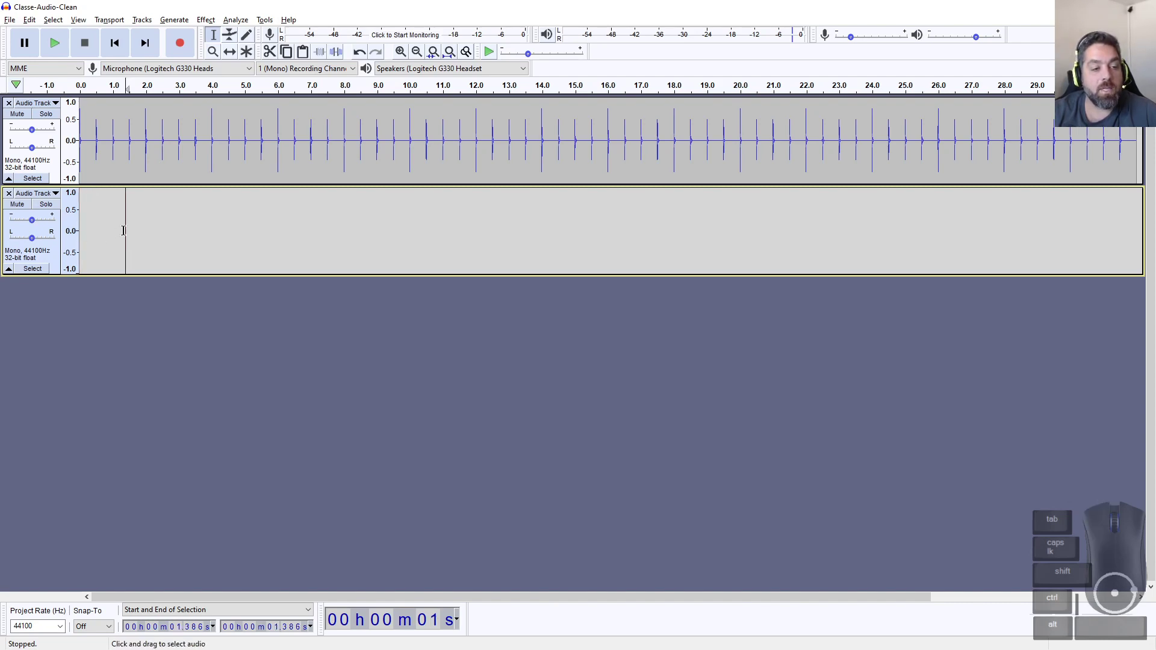
{"action": "left_click", "coordinate": [115, 43]}
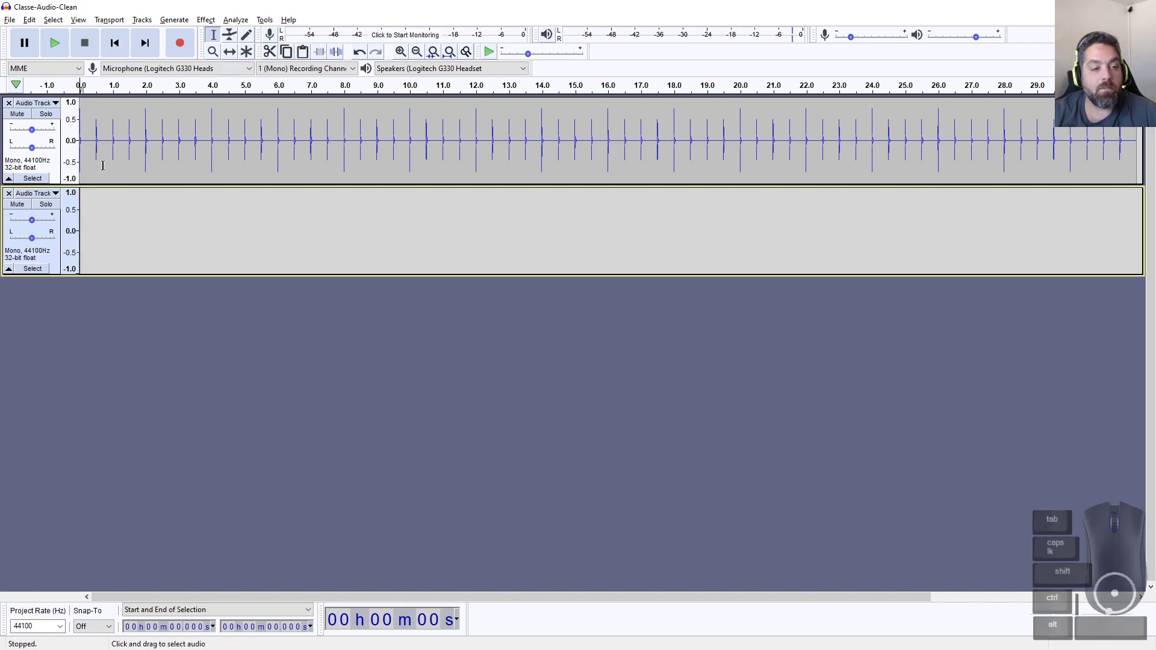
{"action": "left_click", "coordinate": [181, 44]}
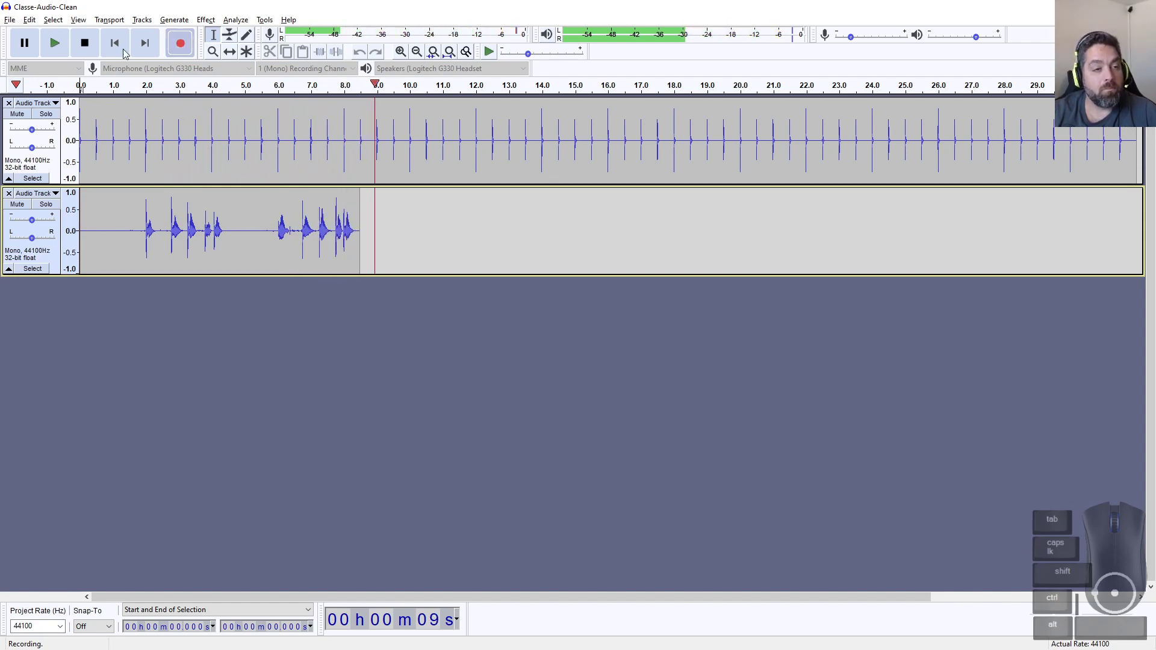
{"action": "left_click", "coordinate": [88, 50]}
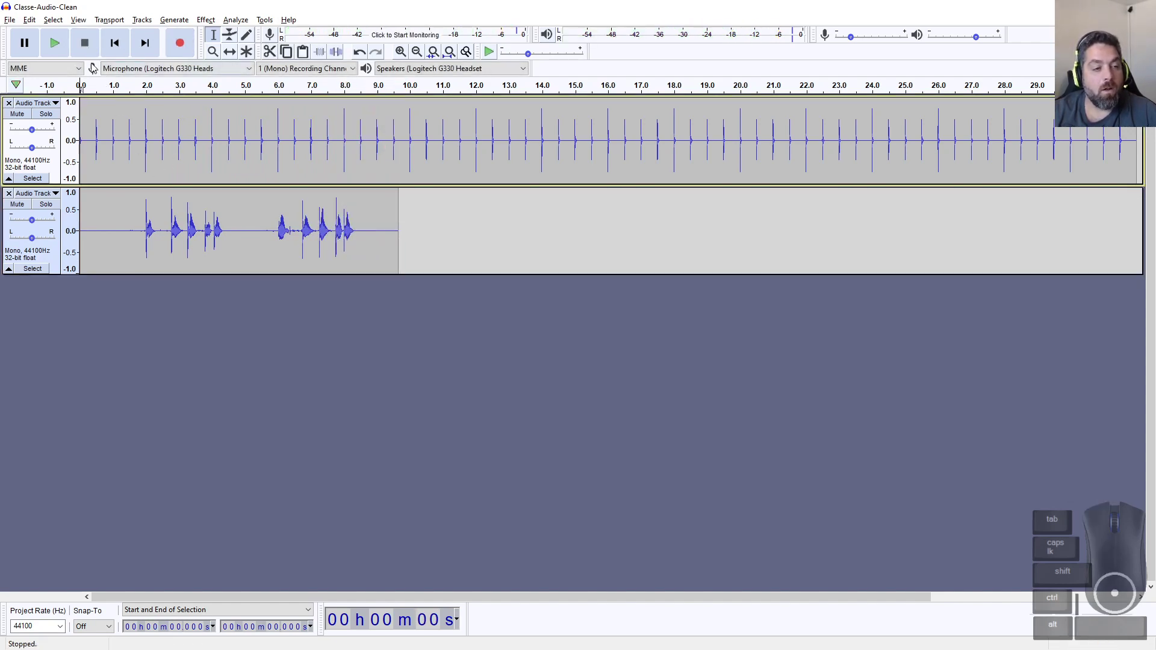
{"action": "left_click", "coordinate": [66, 47]}
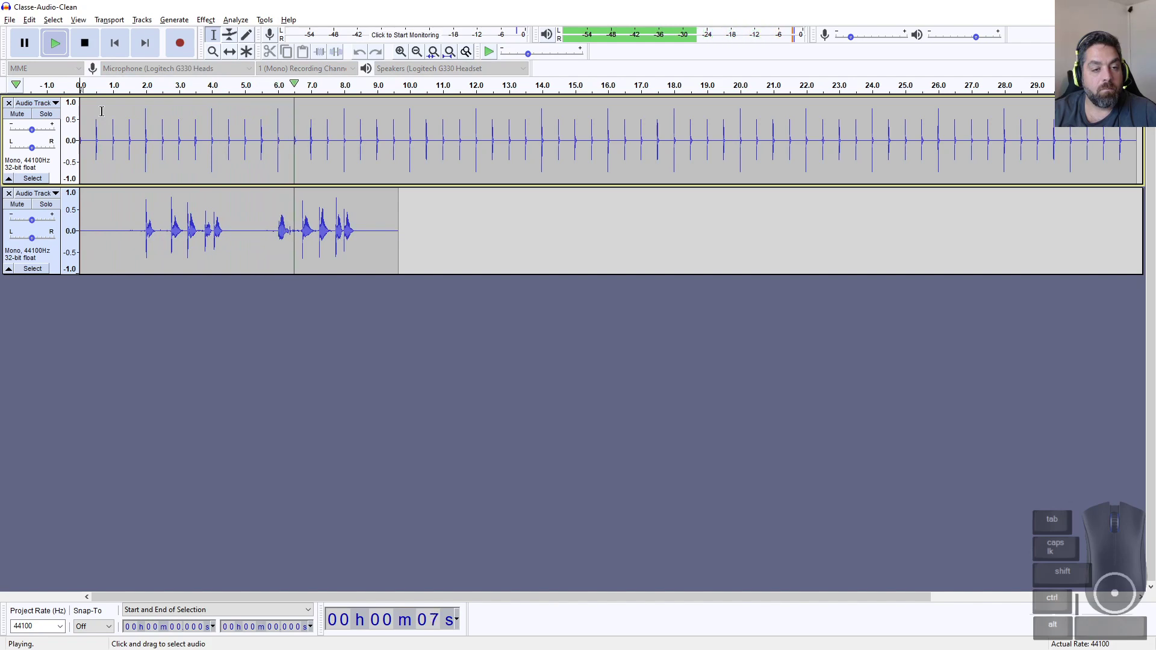
{"action": "left_click", "coordinate": [90, 46]}
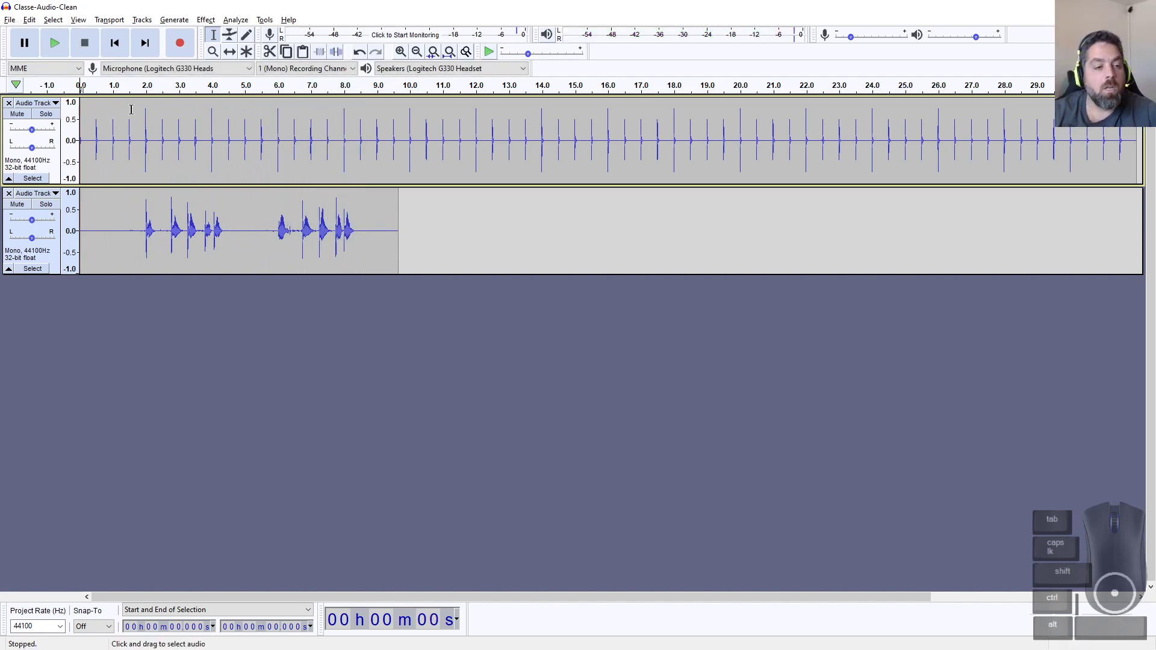
Step: Select the whole recorded clip and load the Bass Boost factory preset in the Graphic EQ effect
{"action": "double_click", "coordinate": [193, 223]}
{"action": "left_click", "coordinate": [206, 18]}
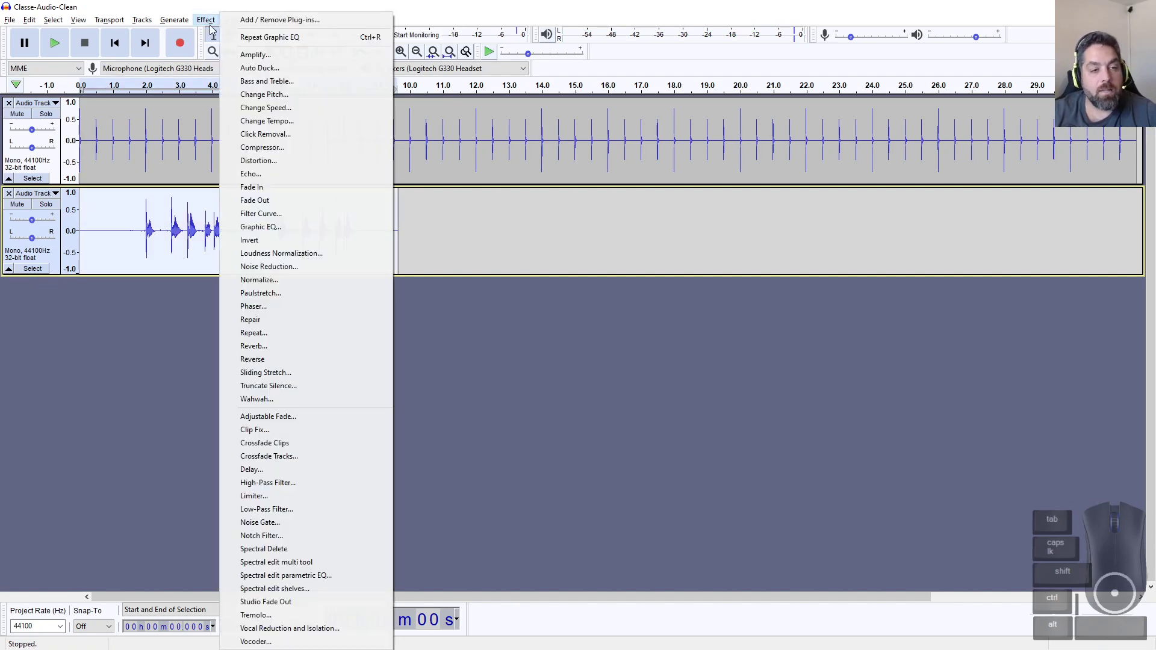
{"action": "left_click", "coordinate": [259, 202]}
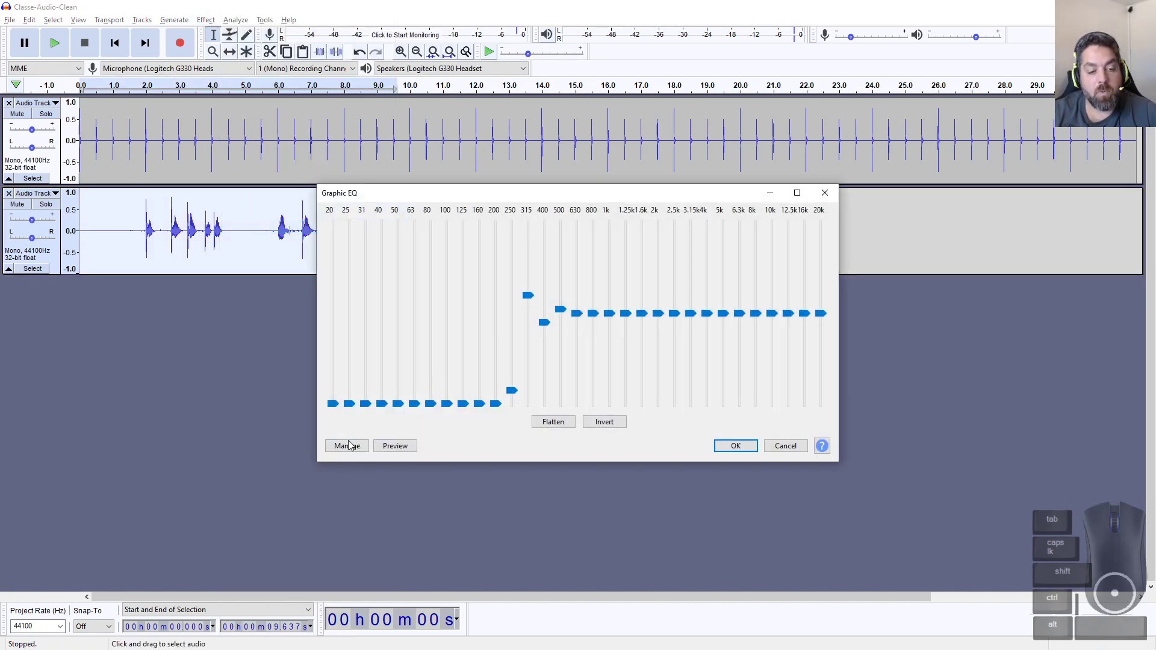
{"action": "left_click", "coordinate": [348, 445]}
{"action": "mouse_move", "coordinate": [386, 506]}
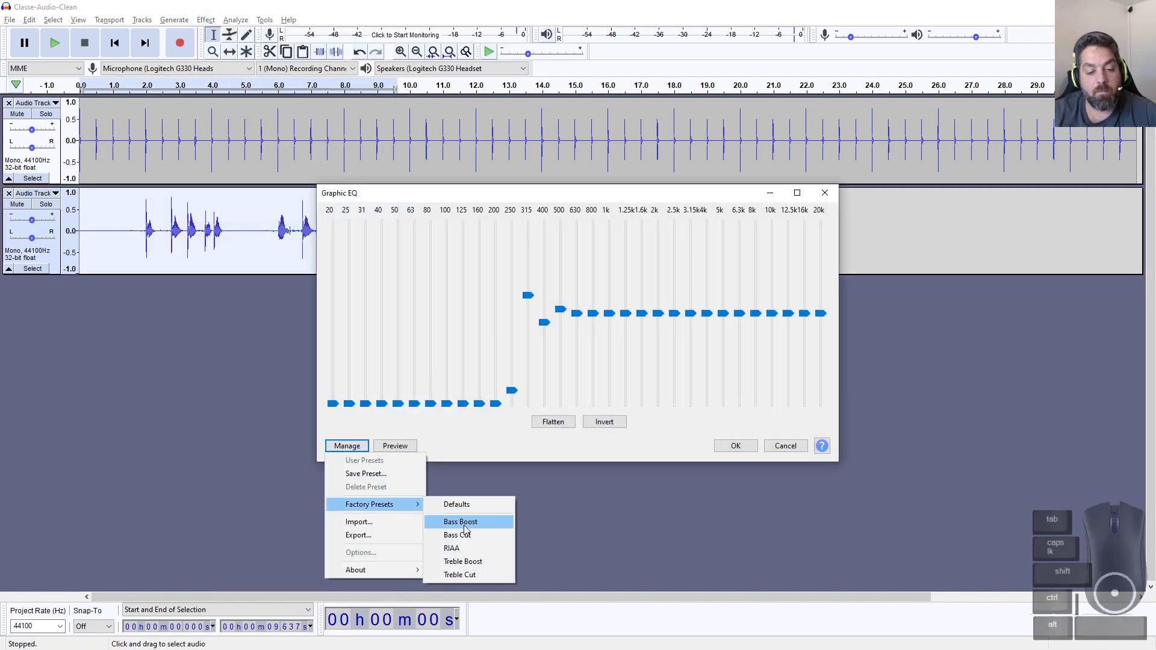
{"action": "left_click", "coordinate": [465, 524]}
Step: Lower the Graphic EQ bands from 630 Hz to 20 kHz to about their minimum, preview the sound and apply the effect
{"action": "left_click_drag", "start_coordinate": [583, 318], "coordinate": [579, 390]}
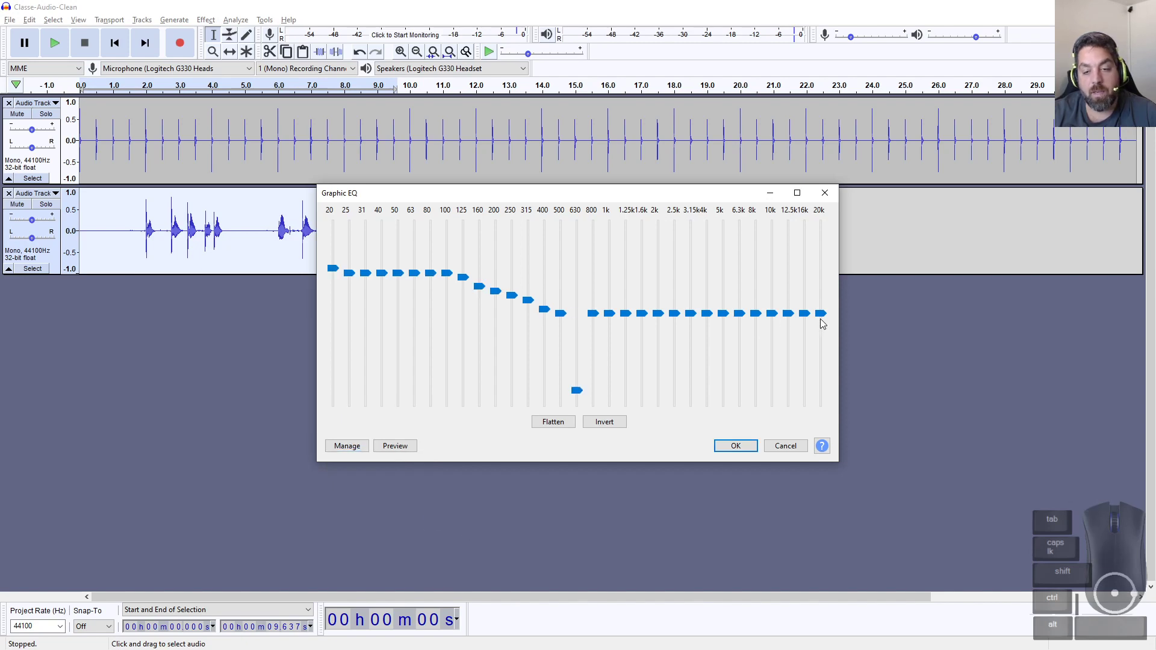
{"action": "left_click_drag", "start_coordinate": [821, 314], "coordinate": [789, 400]}
{"action": "left_click_drag", "start_coordinate": [772, 314], "coordinate": [740, 404]}
{"action": "left_click_drag", "start_coordinate": [723, 314], "coordinate": [681, 422]}
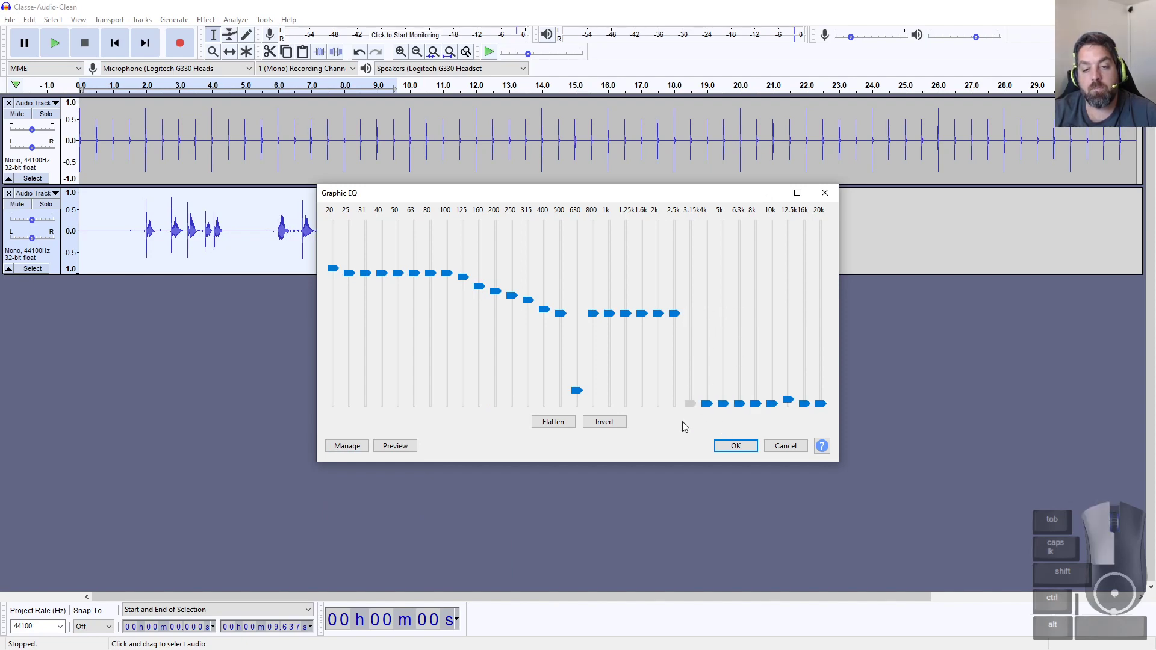
{"action": "left_click_drag", "start_coordinate": [674, 313], "coordinate": [658, 403]}
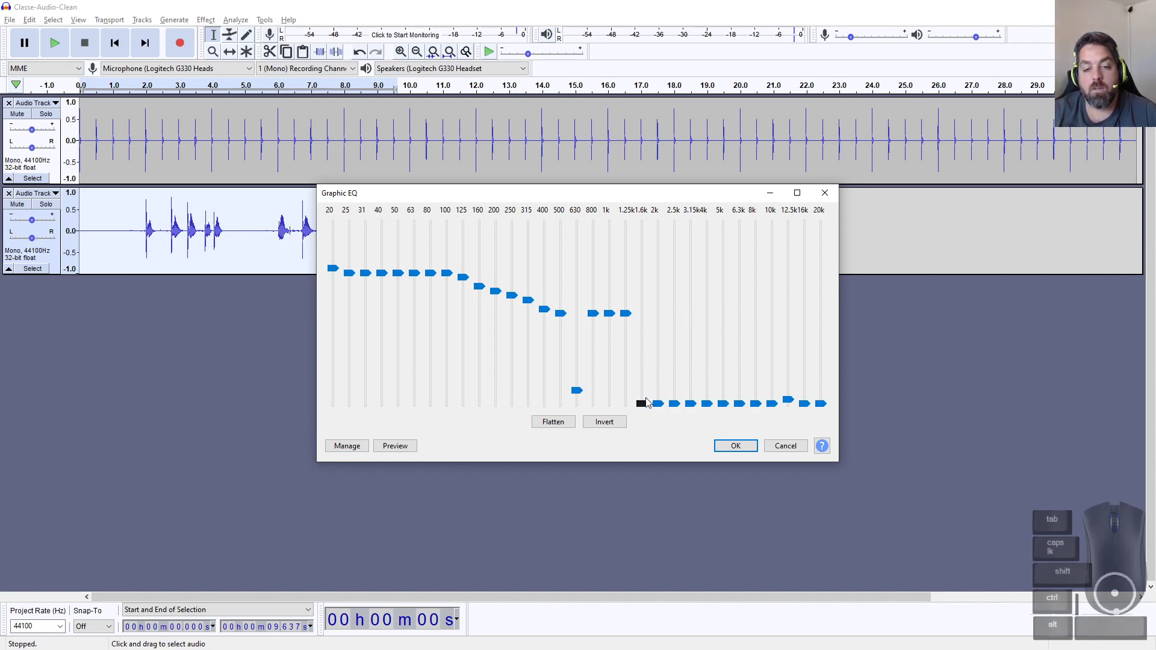
{"action": "left_click_drag", "start_coordinate": [626, 314], "coordinate": [609, 404]}
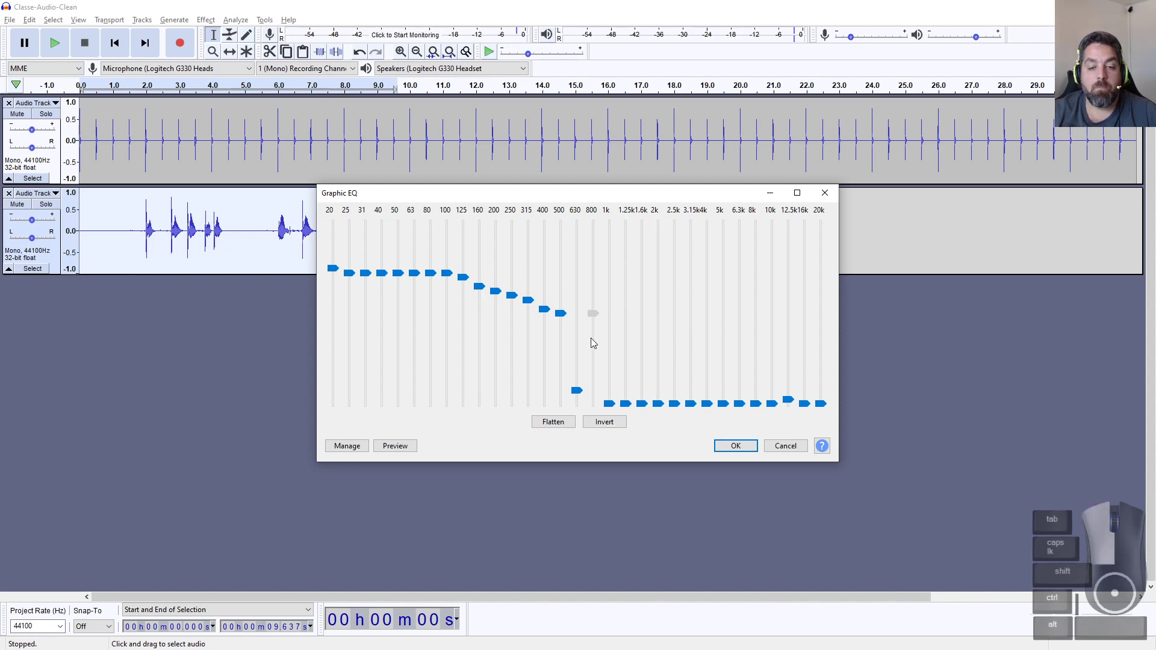
{"action": "left_click_drag", "start_coordinate": [594, 343], "coordinate": [593, 404]}
{"action": "left_click", "coordinate": [413, 447]}
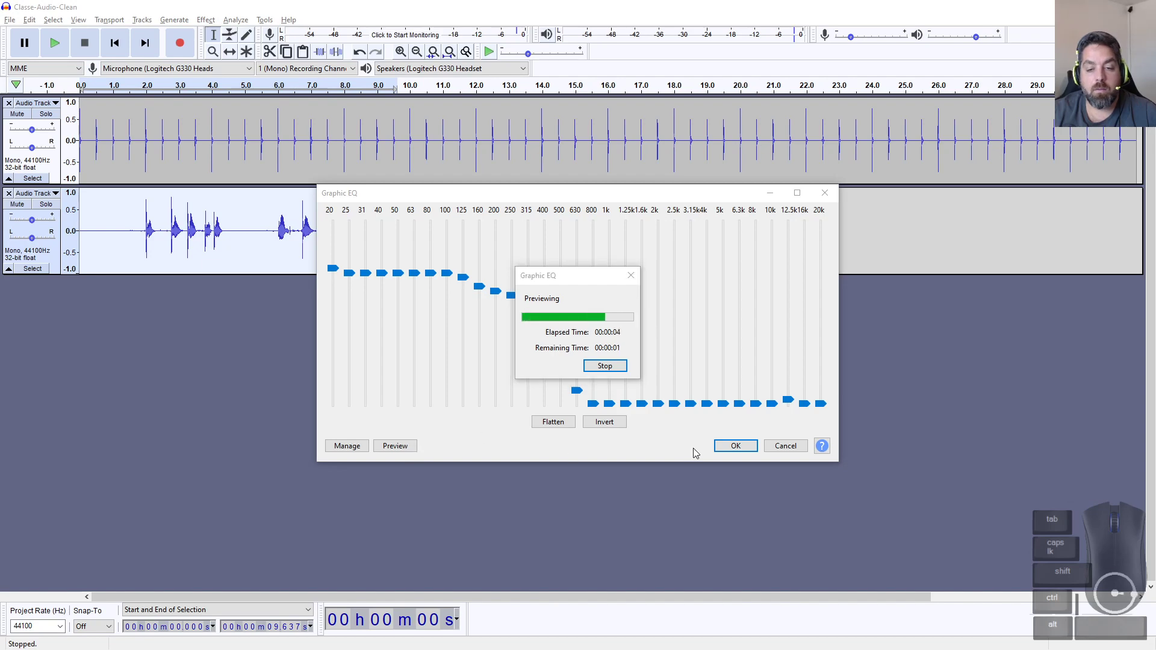
{"action": "left_click", "coordinate": [737, 446]}
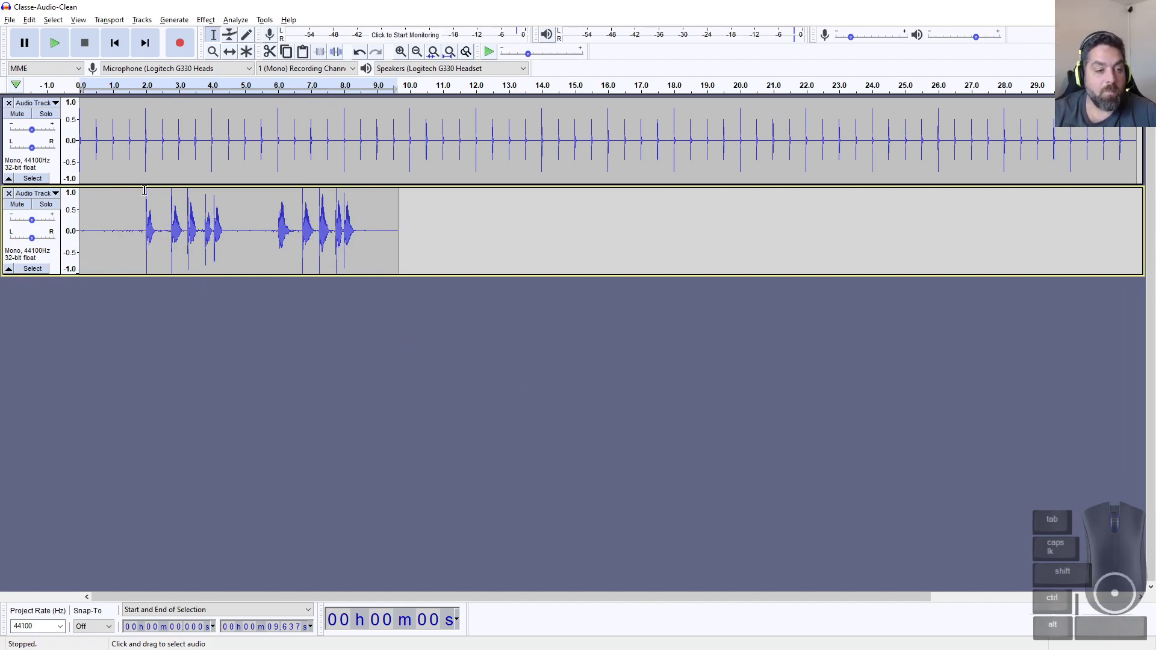
Step: Copy the recorded beat from about 2 to 10 seconds on the second track
{"action": "left_click_drag", "start_coordinate": [145, 190], "coordinate": [411, 228]}
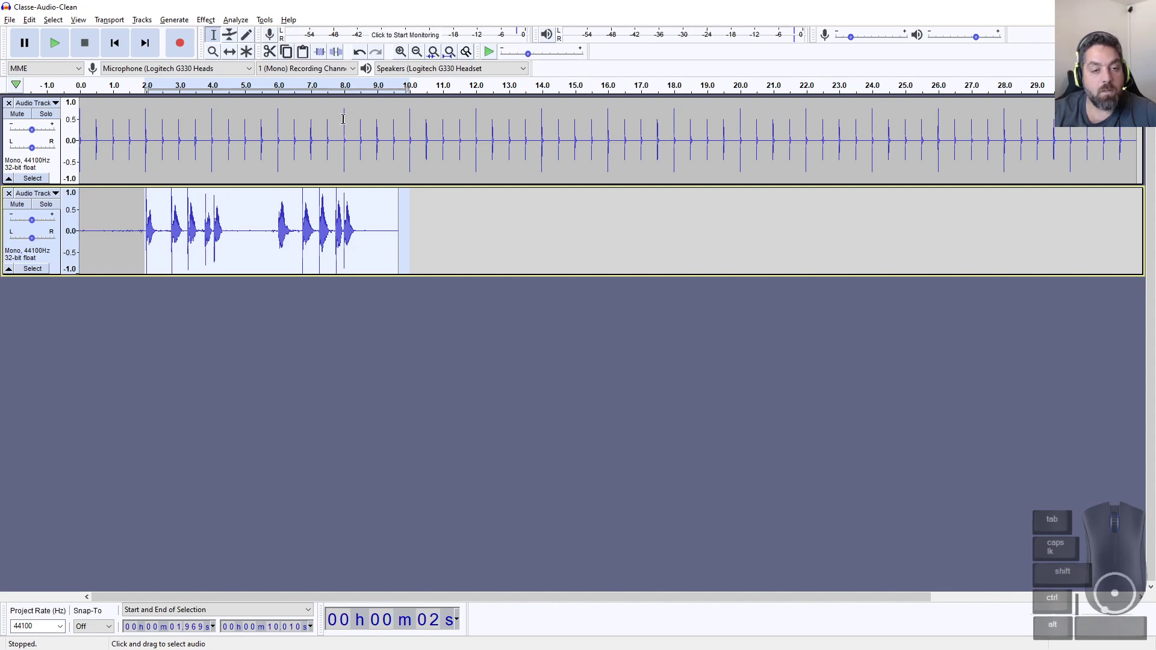
{"action": "key", "text": "ctrl+c"}
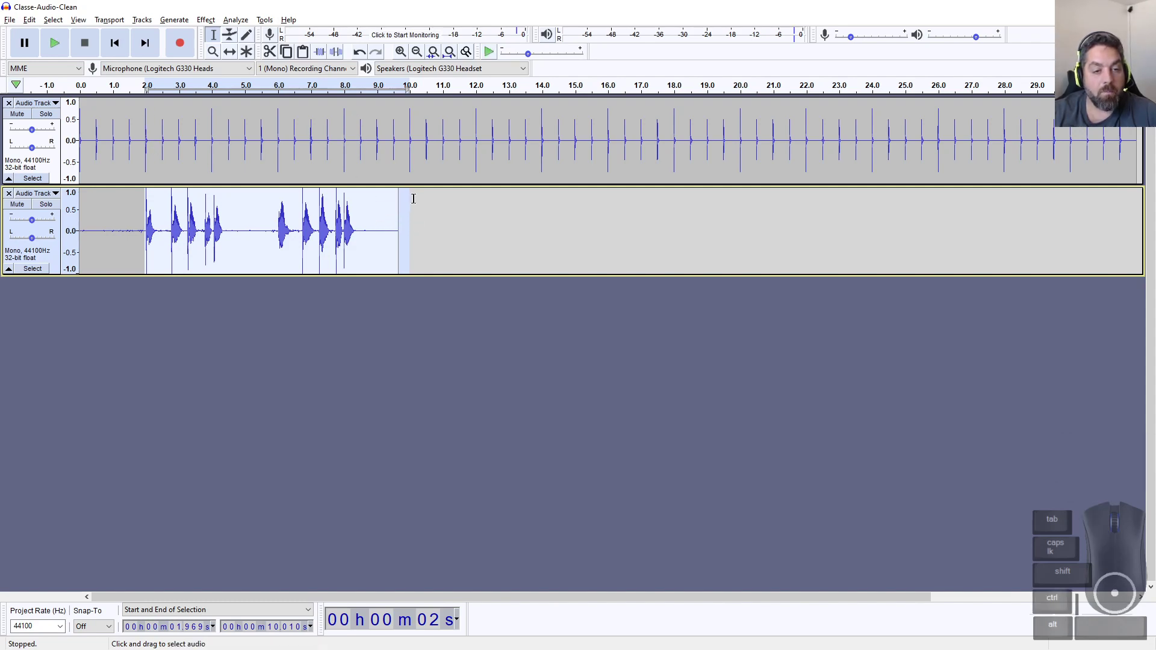
Step: Try pasting the copied beat at about 10 seconds on the second track, and undo the paste
{"action": "left_click", "coordinate": [411, 199]}
{"action": "key", "text": "ctrl+v"}
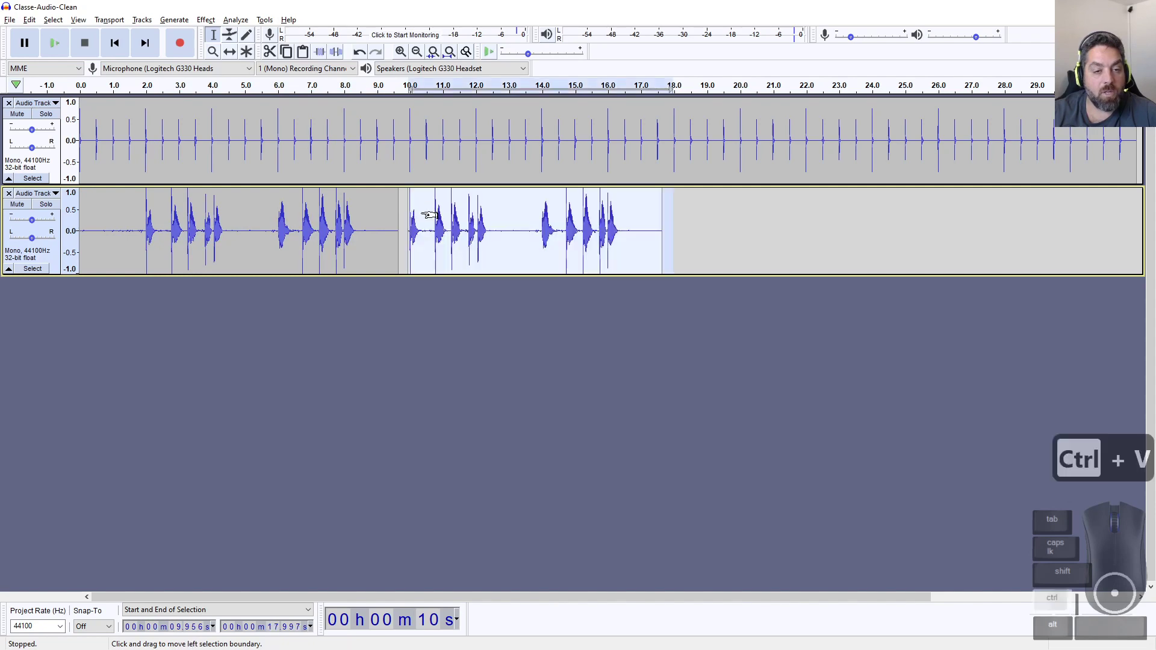
{"action": "key", "text": "ctrl+z"}
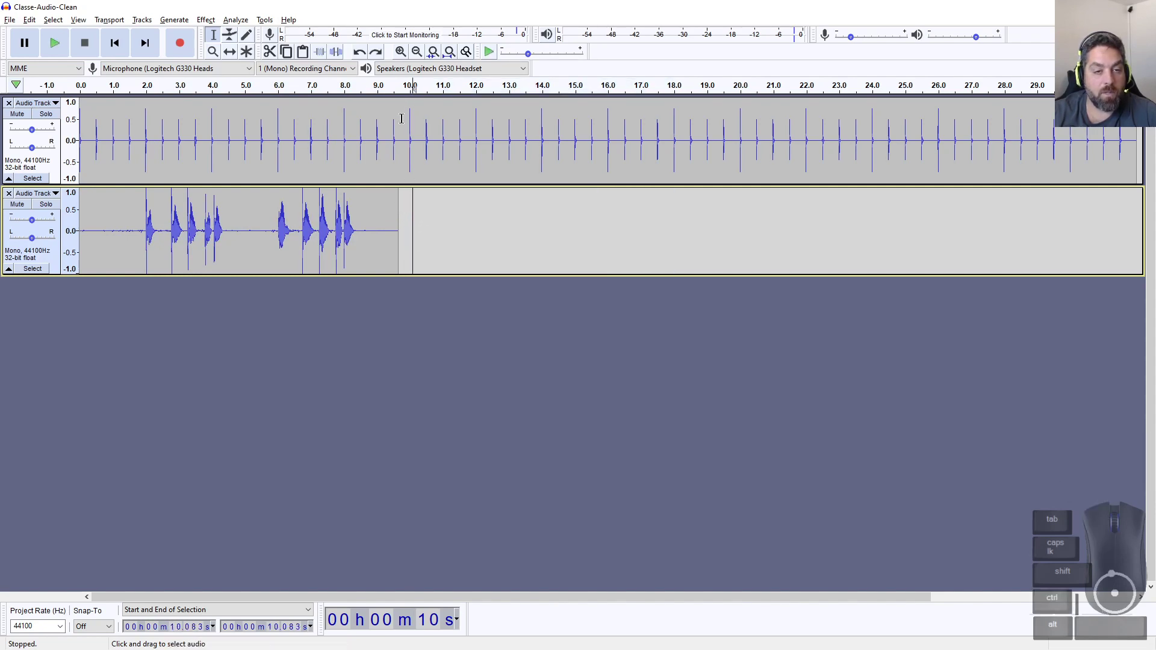
{"action": "left_click", "coordinate": [410, 85]}
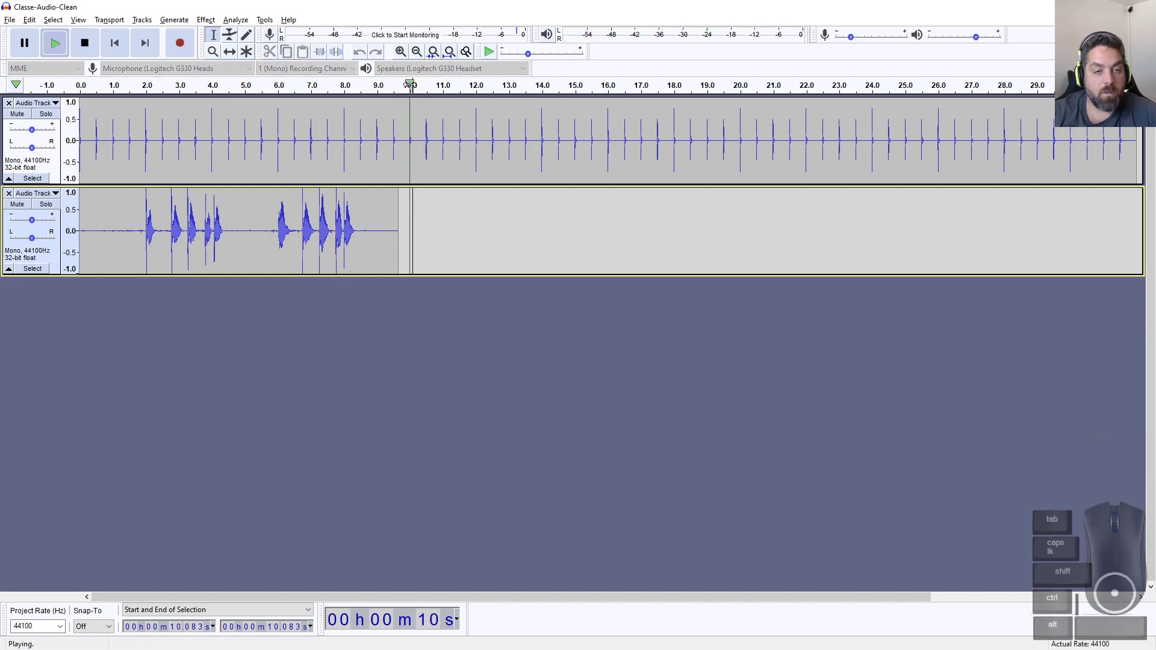
{"action": "left_click", "coordinate": [409, 85]}
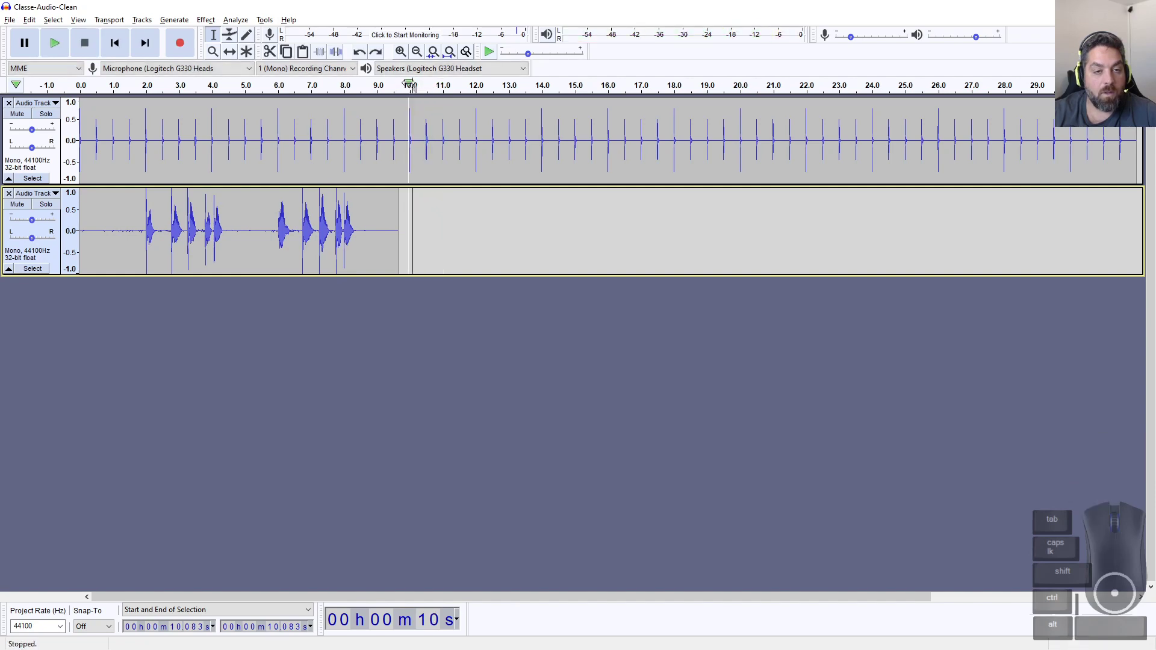
{"action": "right_click", "coordinate": [409, 85]}
{"action": "left_click", "coordinate": [410, 85]}
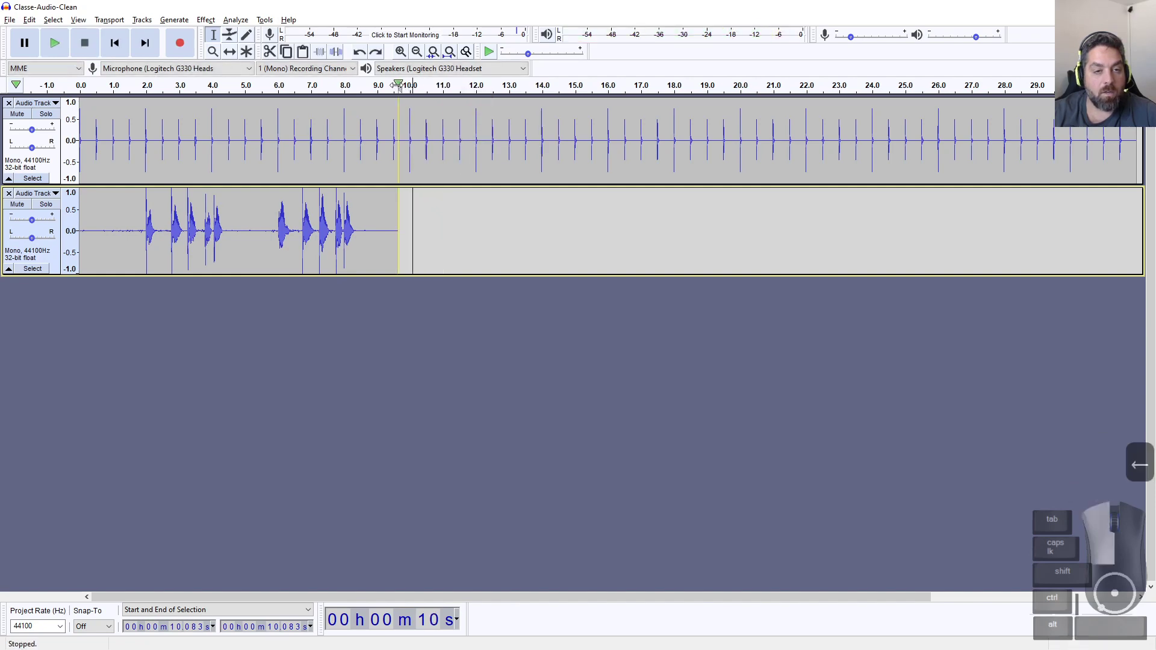
{"action": "left_click", "coordinate": [413, 85]}
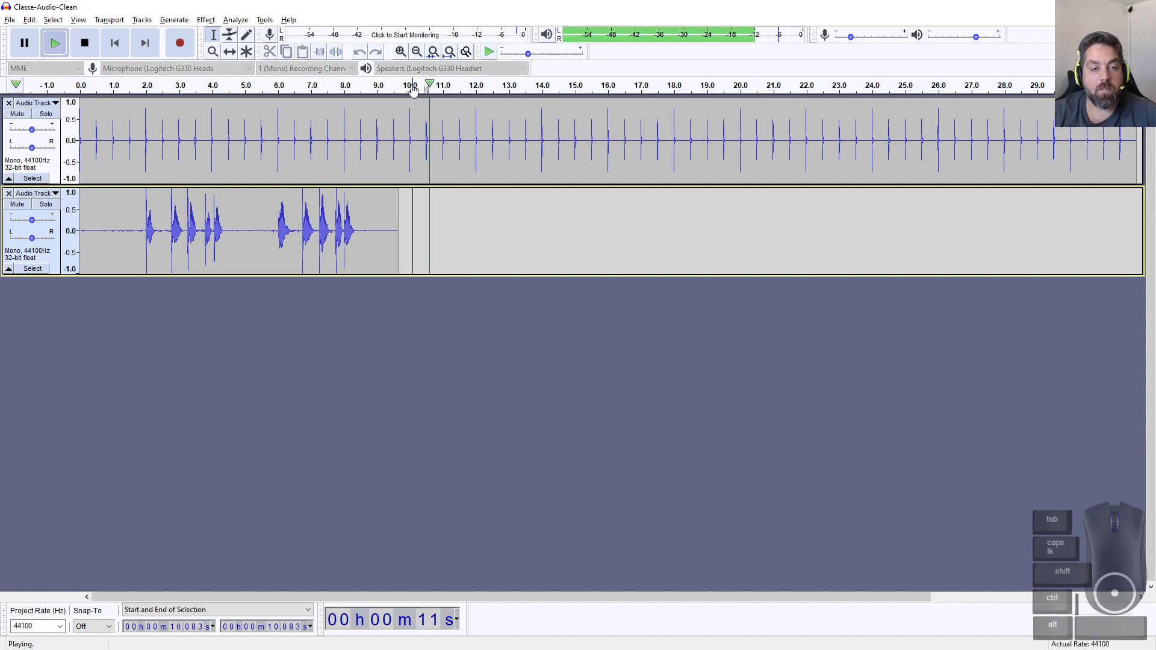
Step: Stop playback and paste the copied beat on the second track at about 10 seconds, in line with the rhythm track's beat
{"action": "left_click", "coordinate": [409, 139]}
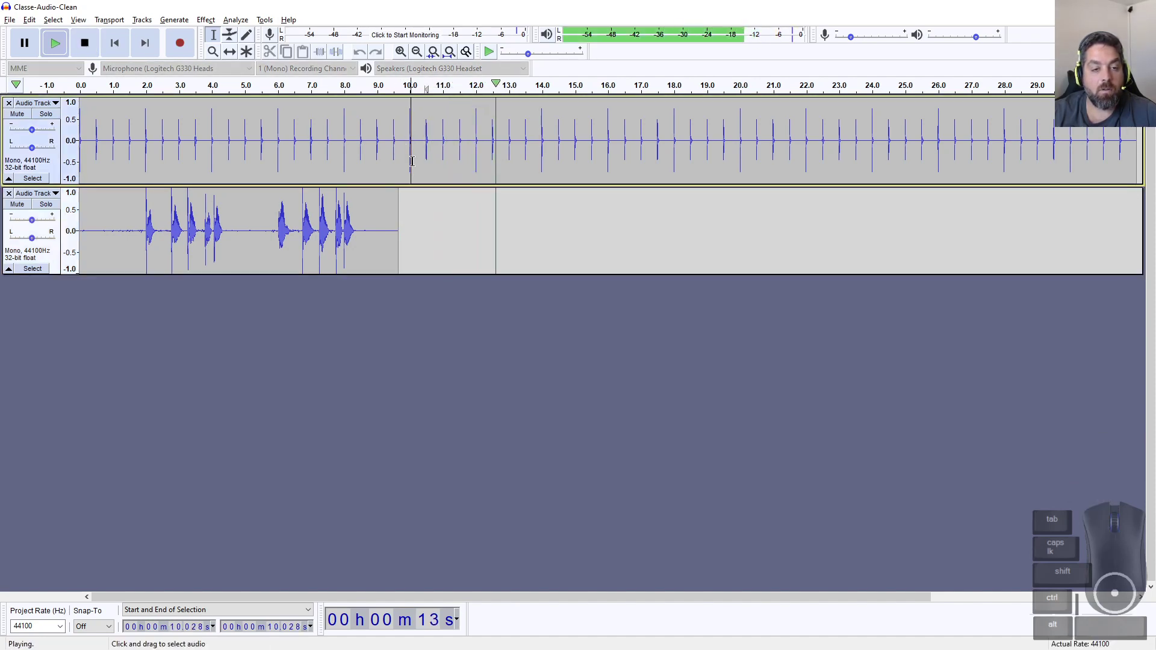
{"action": "left_click", "coordinate": [409, 200]}
{"action": "left_click", "coordinate": [409, 200]}
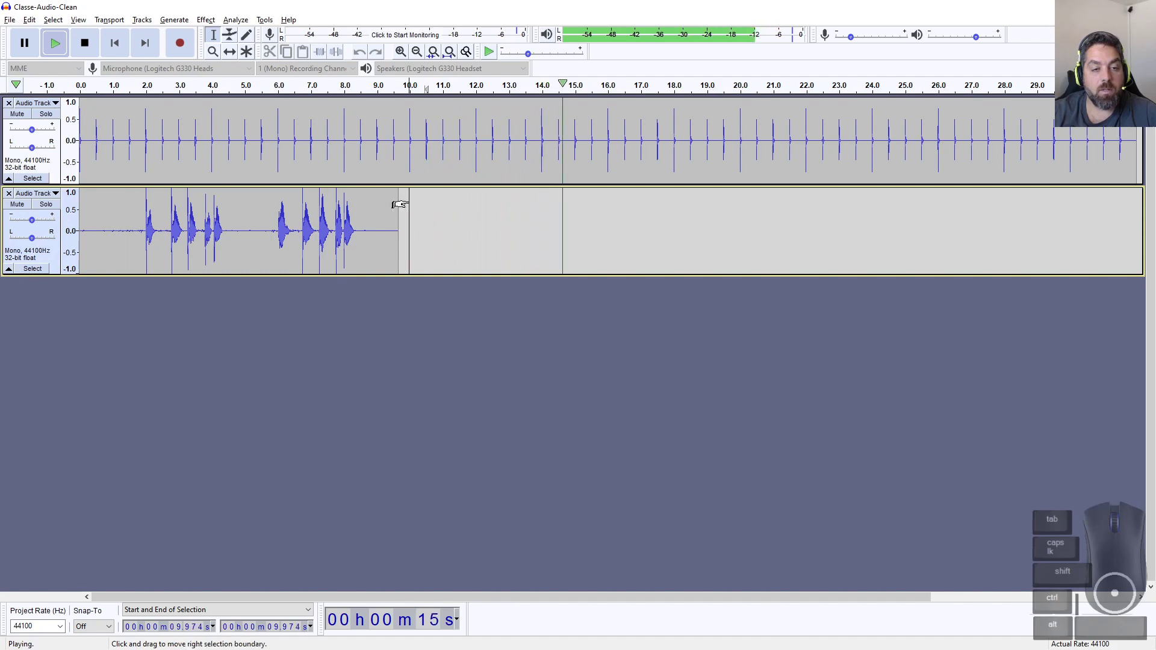
{"action": "left_click", "coordinate": [86, 48]}
{"action": "key", "text": "ctrl+v"}
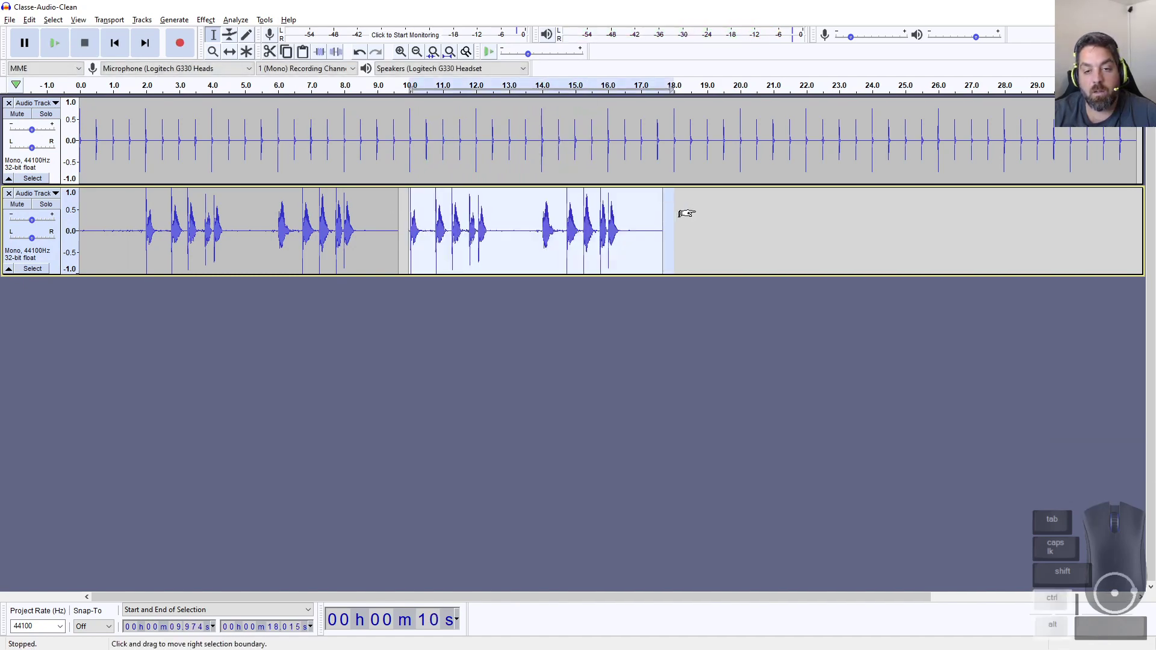
Step: Paste the copied beat again on the second track at 18 seconds, exactly on the rhythm track's click
{"action": "scroll", "coordinate": [664, 207], "scroll_direction": "up", "scroll_amount": 4, "text": "ctrl"}
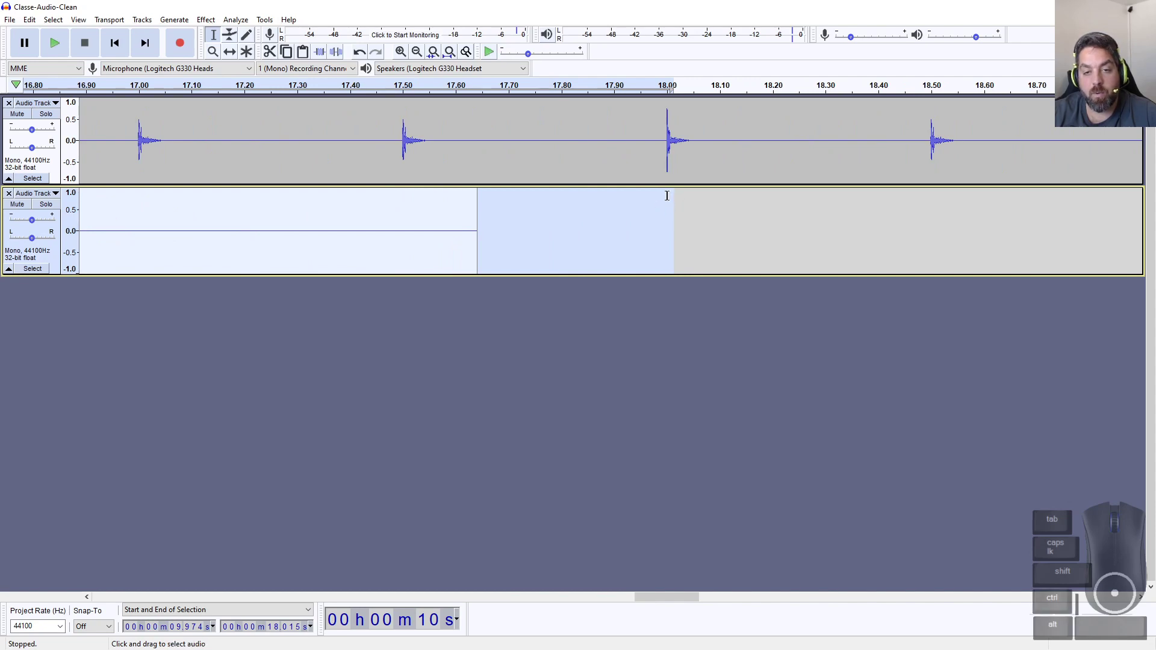
{"action": "left_click", "coordinate": [667, 196]}
{"action": "key", "text": "ctrl+v"}
Step: Play the newly pasted beat from 18 seconds together with the rhythm track, and return to the project start
{"action": "scroll", "coordinate": [588, 213], "scroll_direction": "down", "scroll_amount": 7, "text": "ctrl"}
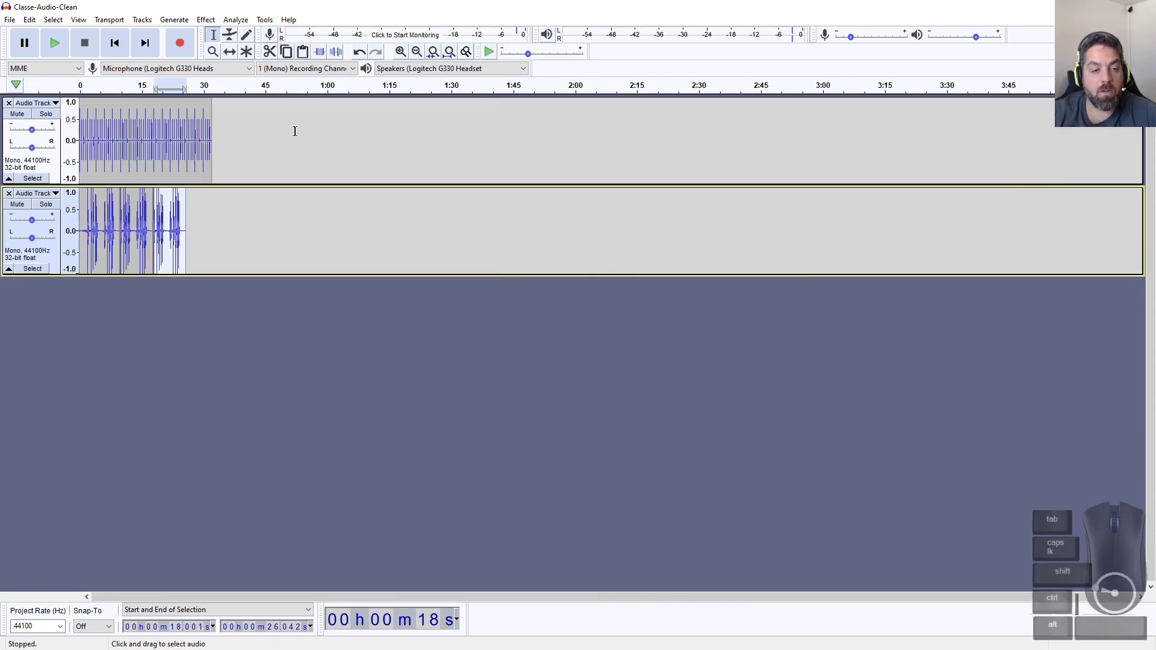
{"action": "scroll", "coordinate": [169, 162], "scroll_direction": "up", "scroll_amount": 2, "text": "ctrl"}
{"action": "left_click", "coordinate": [60, 47]}
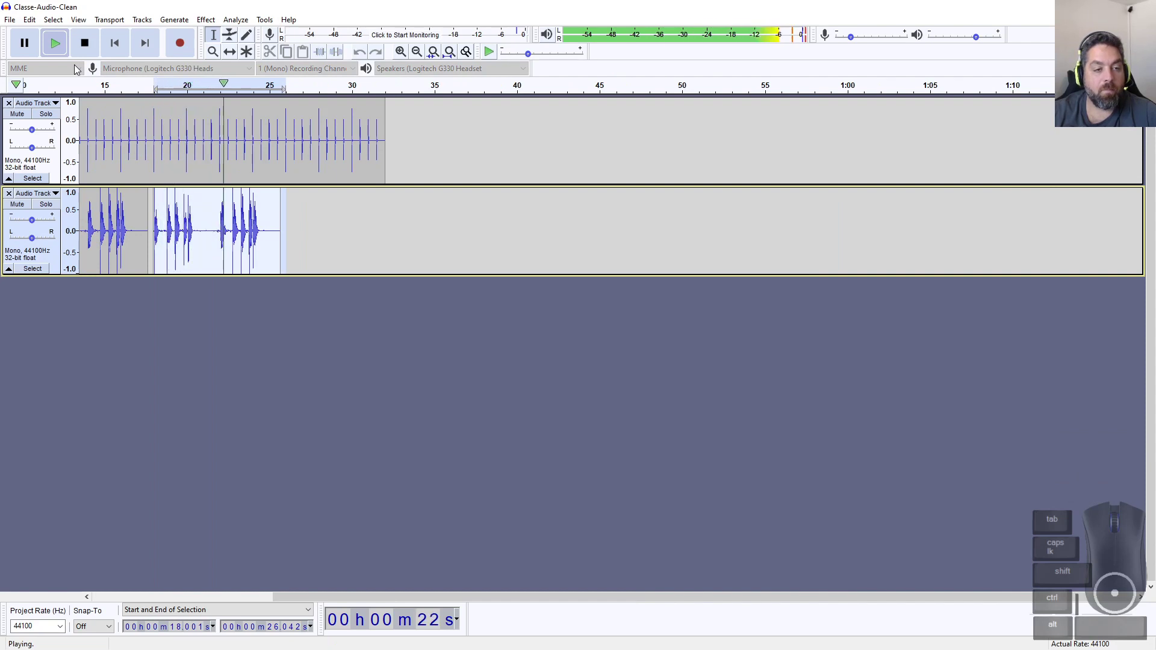
{"action": "left_click", "coordinate": [119, 47]}
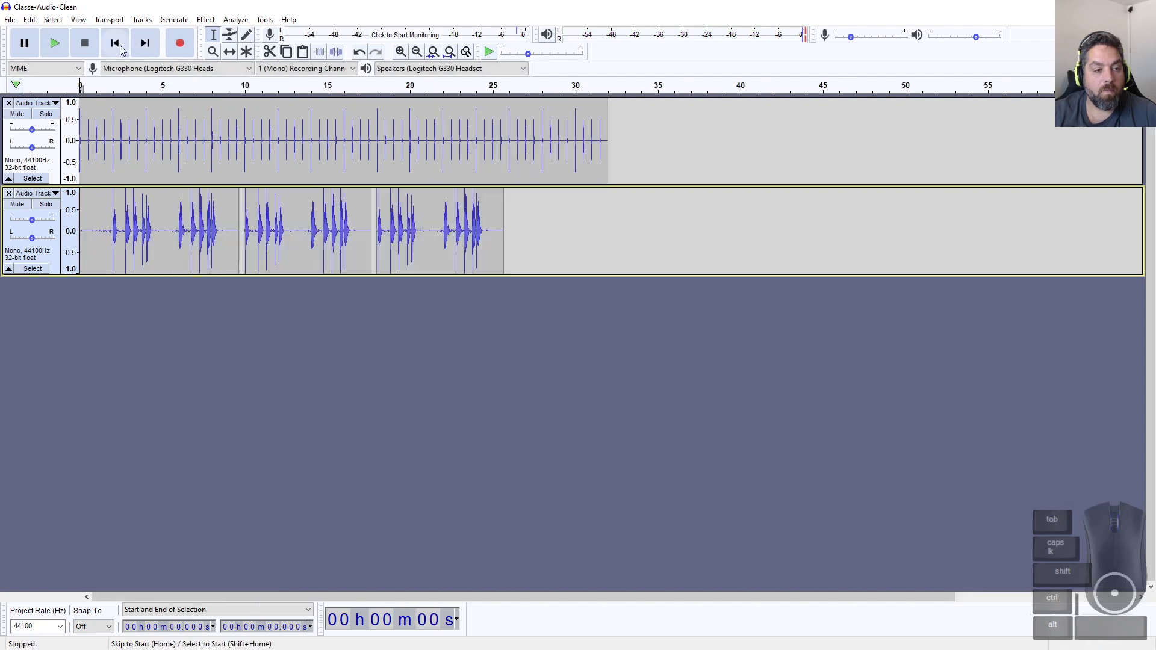
Step: Add a new mono track and record a take about 18 seconds long on it
{"action": "left_click", "coordinate": [114, 315]}
{"action": "left_click", "coordinate": [142, 20]}
{"action": "mouse_move", "coordinate": [168, 35]}
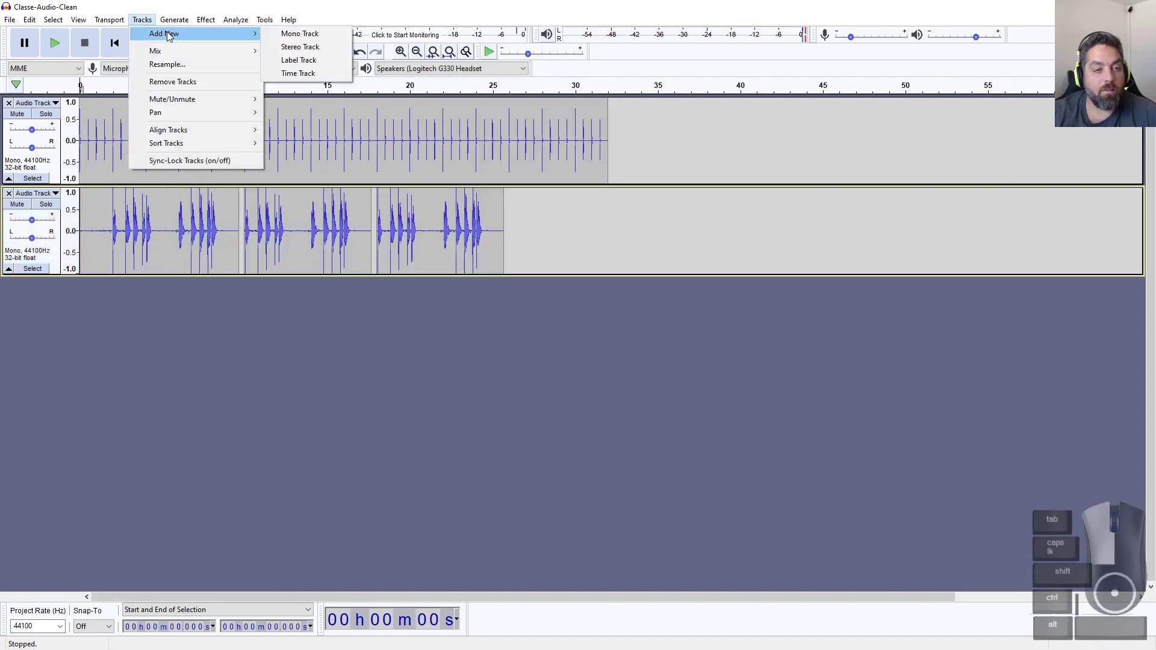
{"action": "left_click", "coordinate": [287, 37]}
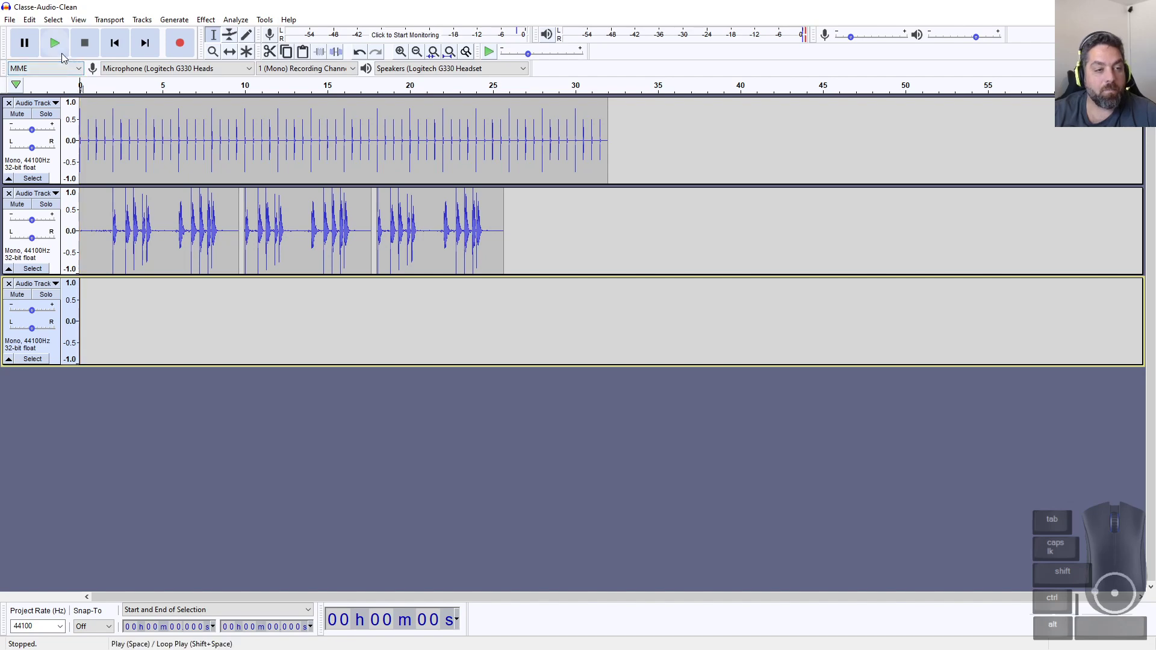
{"action": "left_click", "coordinate": [179, 51]}
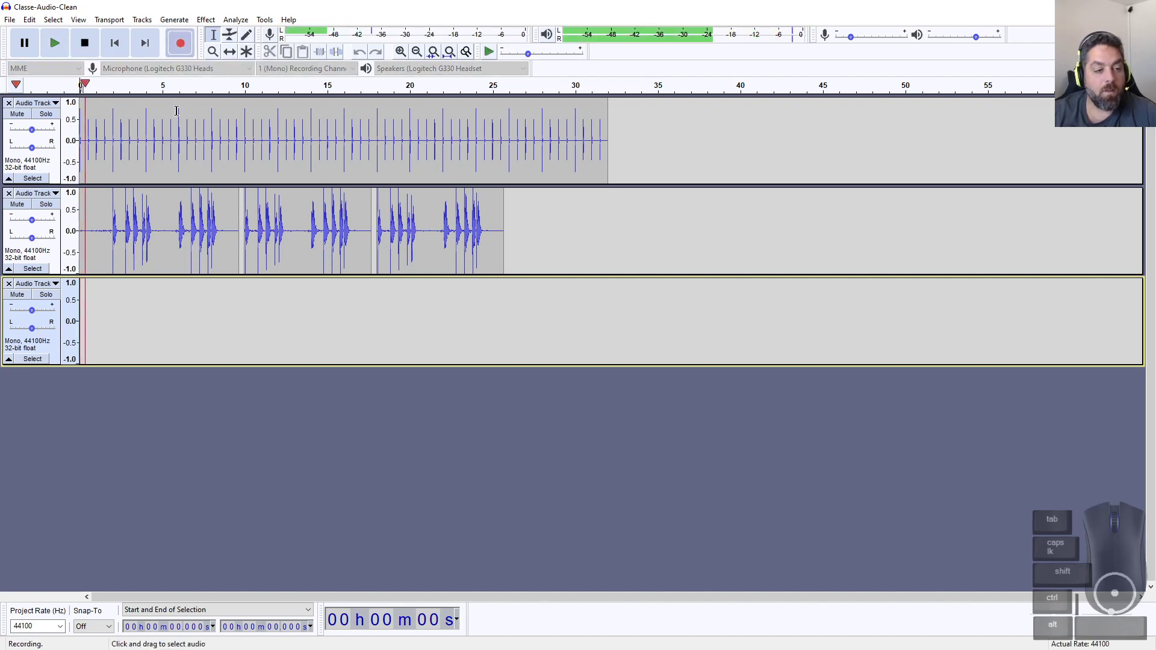
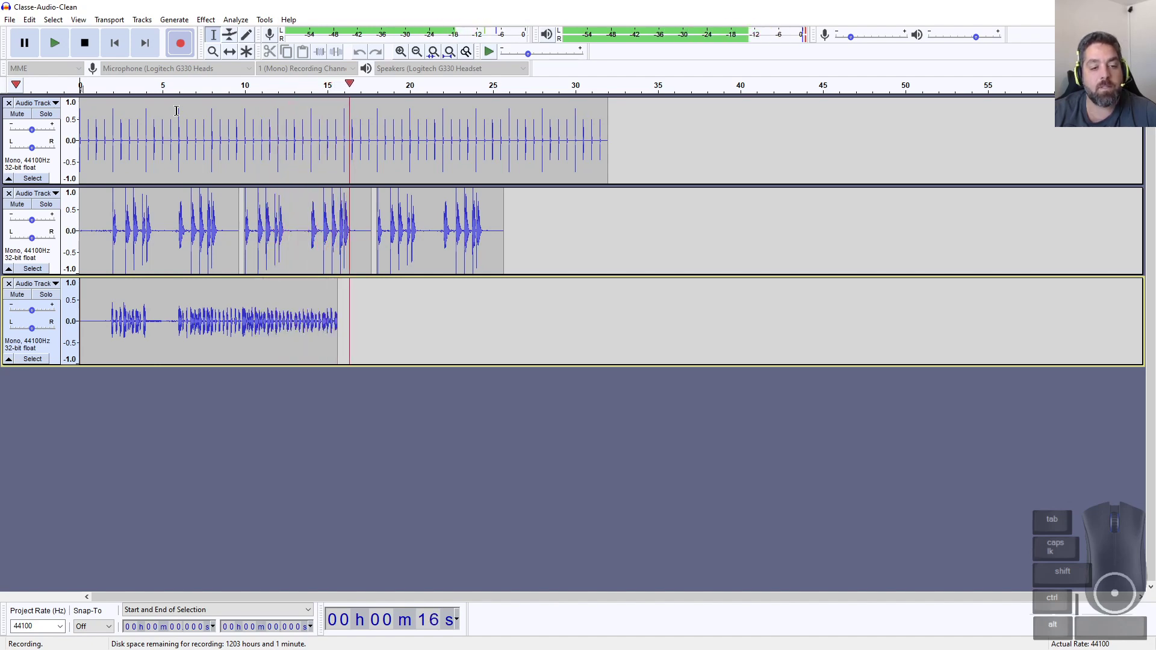
{"action": "key", "text": "space"}
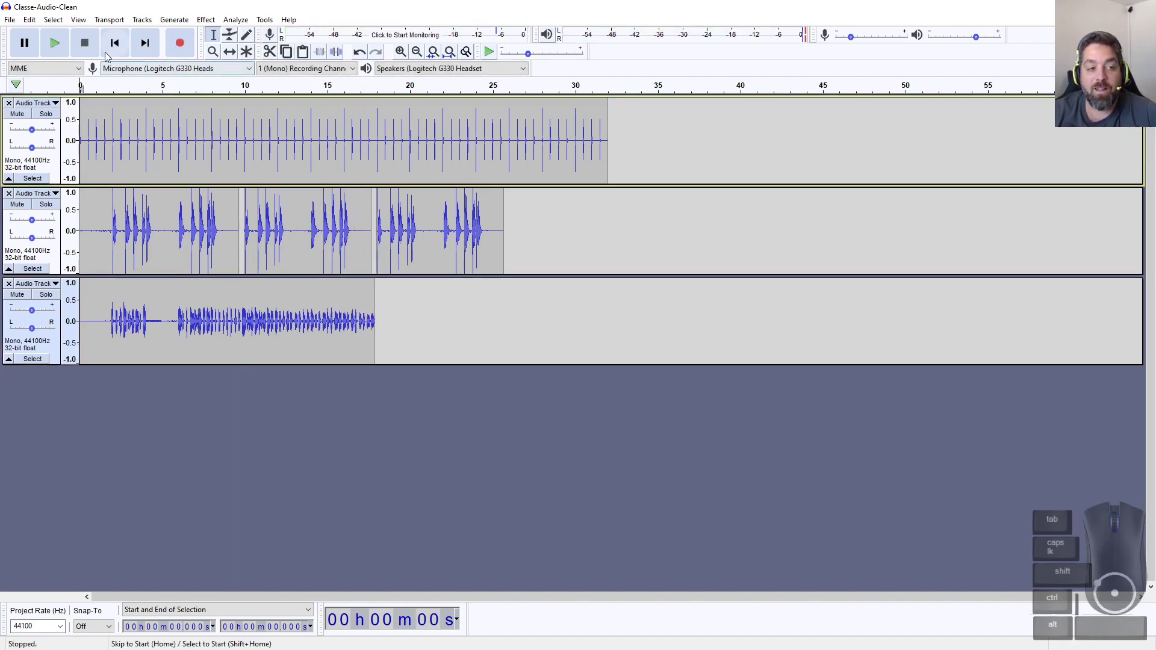
Step: Mute the metronome track and play back the recorded tracks together from the start
{"action": "left_click", "coordinate": [18, 114]}
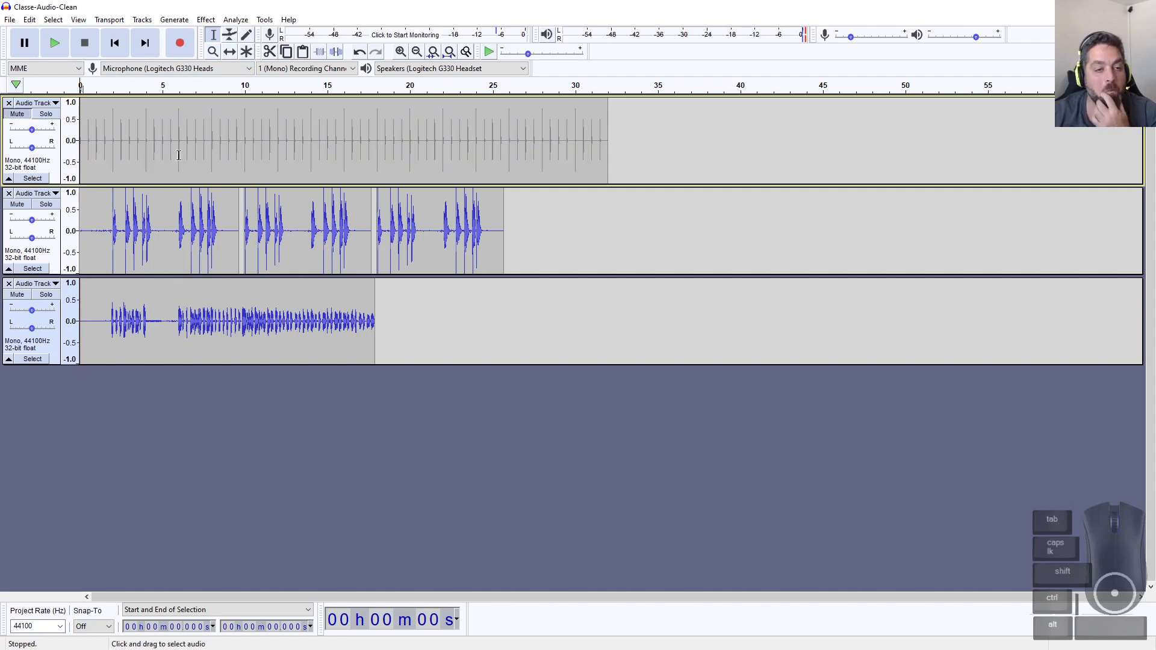
{"action": "left_click", "coordinate": [55, 43]}
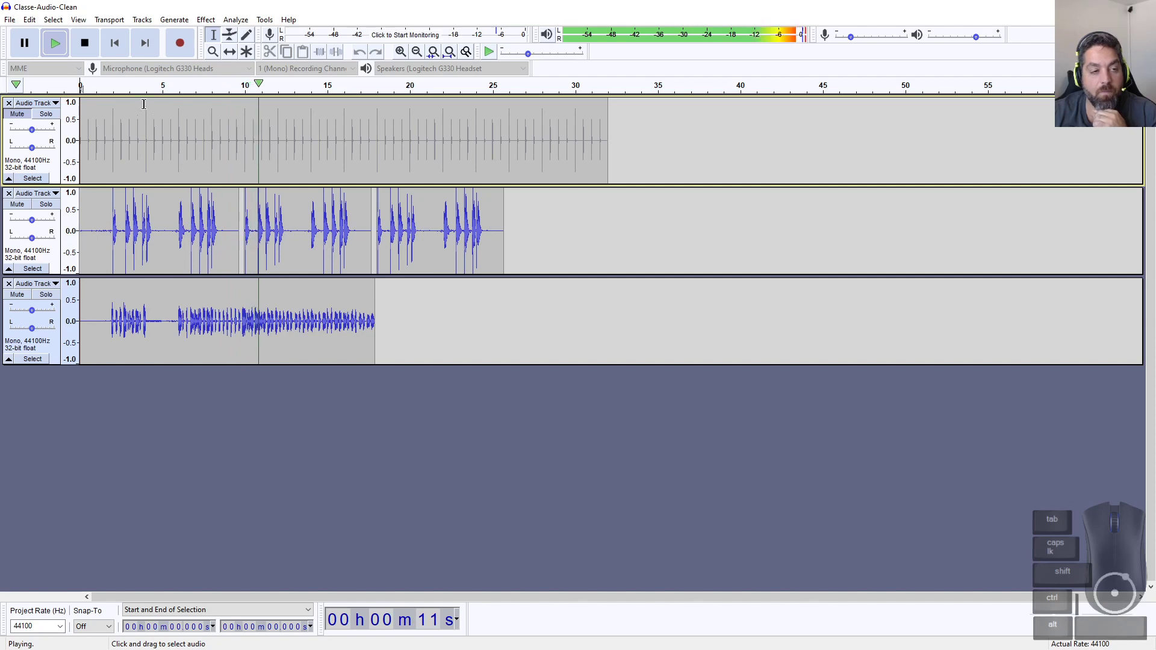
{"action": "left_click", "coordinate": [91, 49]}
Step: Cut the third track's audio from about 9.85 s through the end of its clip
{"action": "scroll", "coordinate": [202, 334], "scroll_direction": "up", "scroll_amount": 1, "text": "ctrl"}
{"action": "scroll", "coordinate": [202, 334], "scroll_direction": "up", "scroll_amount": 1, "text": "ctrl"}
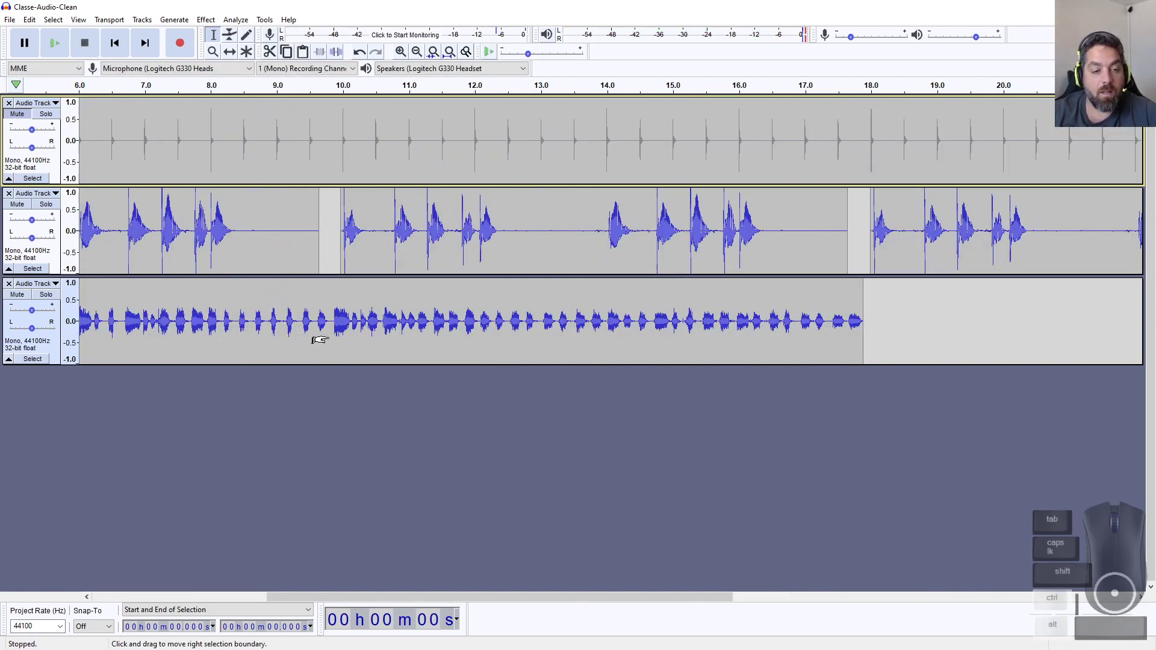
{"action": "scroll", "coordinate": [315, 336], "scroll_direction": "up", "scroll_amount": 2, "text": "ctrl"}
{"action": "scroll", "coordinate": [330, 322], "scroll_direction": "down", "scroll_amount": 3, "text": "ctrl"}
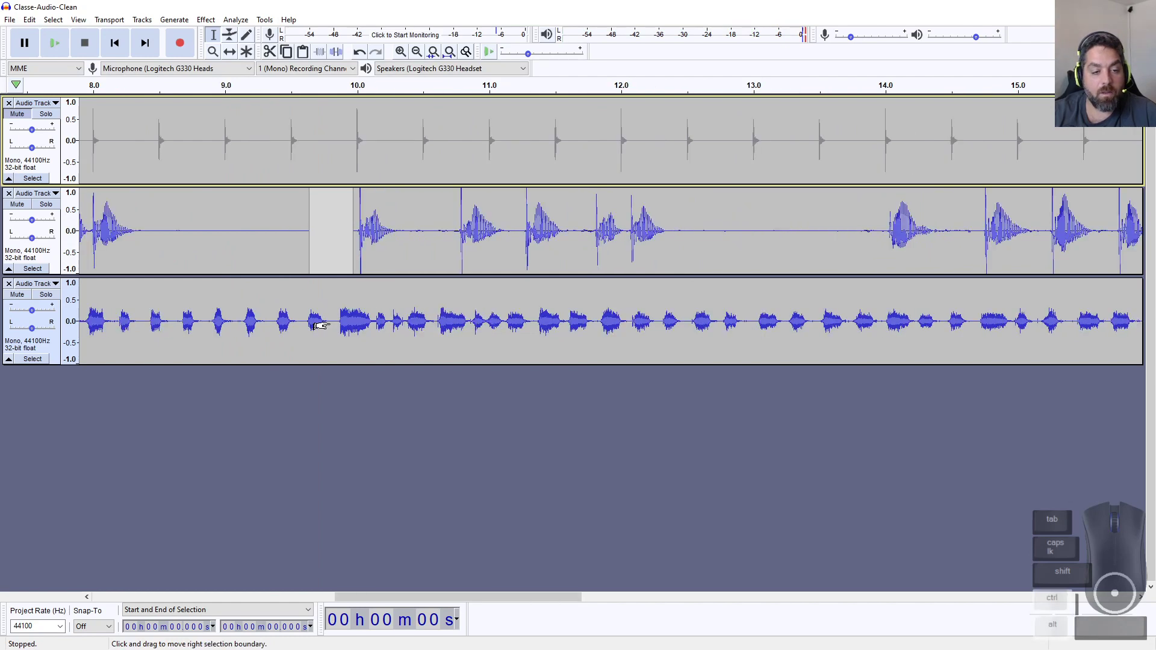
{"action": "scroll", "coordinate": [235, 335], "scroll_direction": "up", "scroll_amount": 1, "text": "ctrl"}
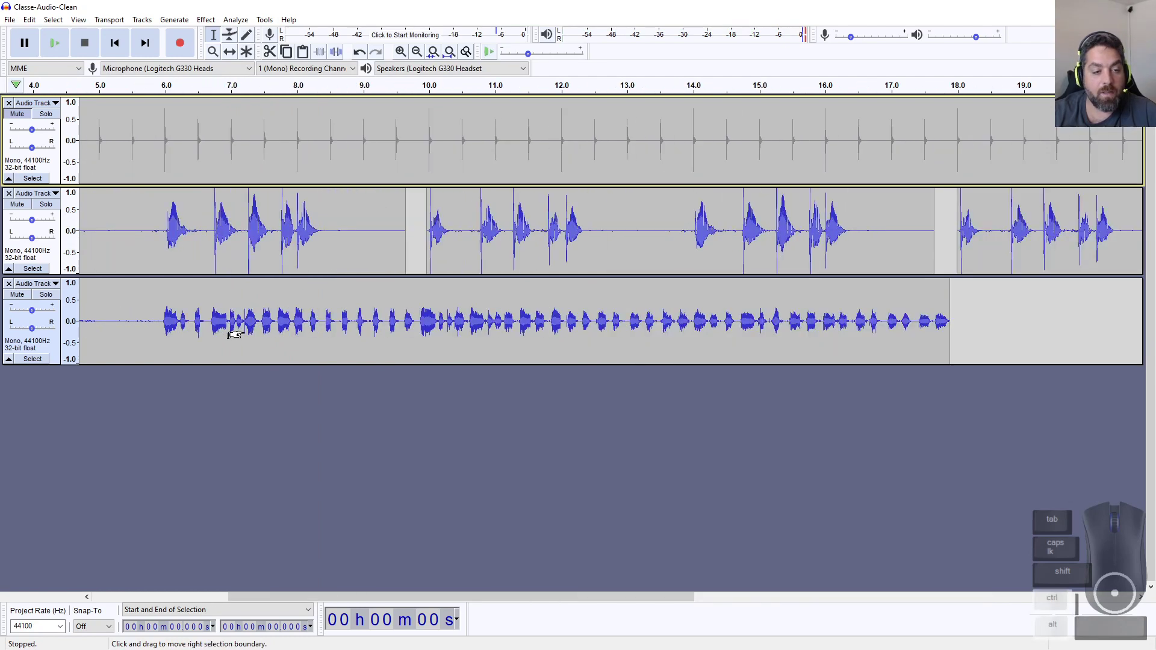
{"action": "left_click", "coordinate": [414, 323]}
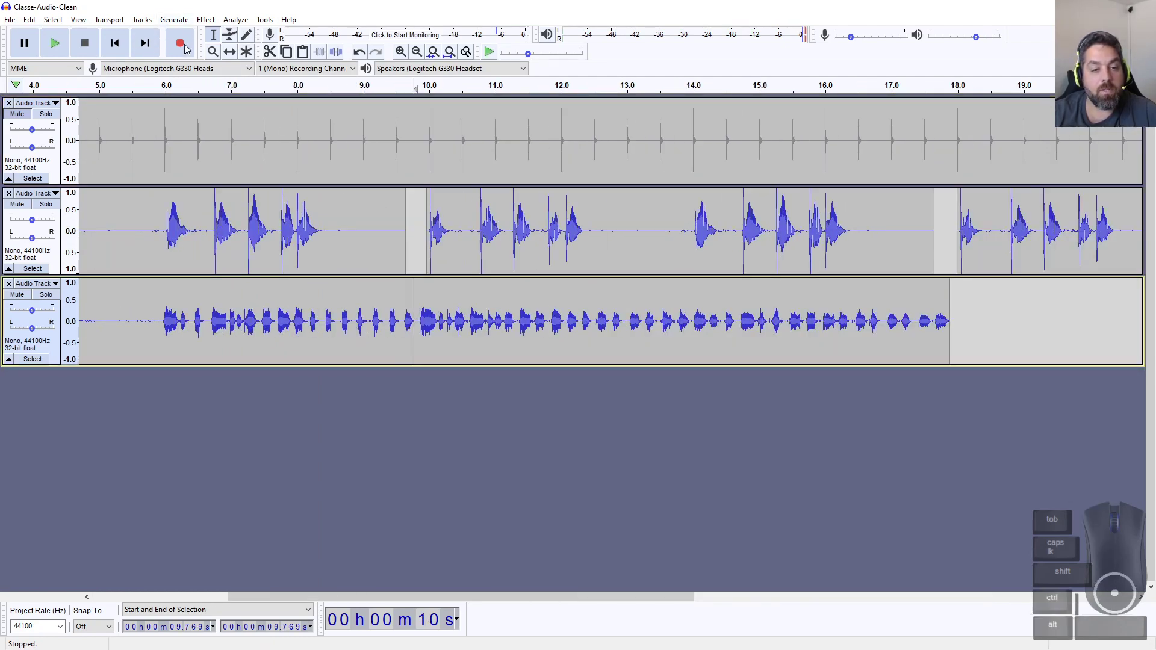
{"action": "left_click_drag", "start_coordinate": [167, 316], "coordinate": [809, 351]}
{"action": "left_click", "coordinate": [911, 347]}
{"action": "left_click", "coordinate": [964, 321]}
{"action": "left_click_drag", "start_coordinate": [964, 321], "coordinate": [703, 321]}
{"action": "left_click", "coordinate": [868, 321]}
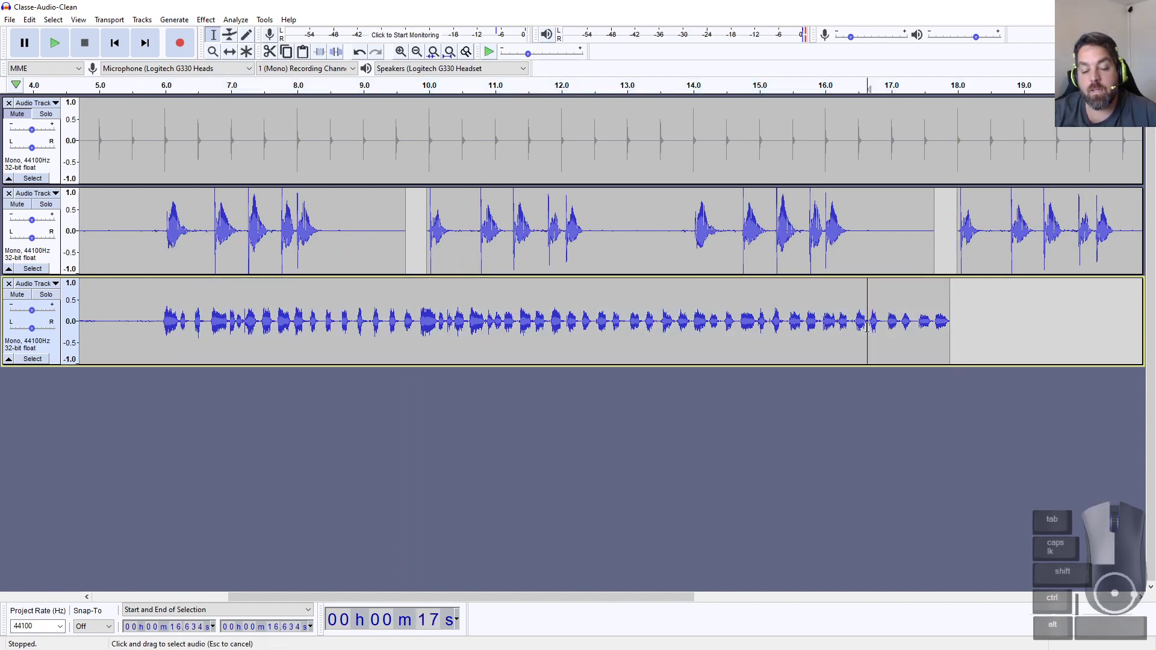
{"action": "mouse_move", "coordinate": [946, 317]}
{"action": "left_mouse_down"}
{"action": "mouse_move", "coordinate": [428, 325]}
{"action": "mouse_move", "coordinate": [947, 334]}
{"action": "left_mouse_up"}
{"action": "left_click", "coordinate": [416, 328]}
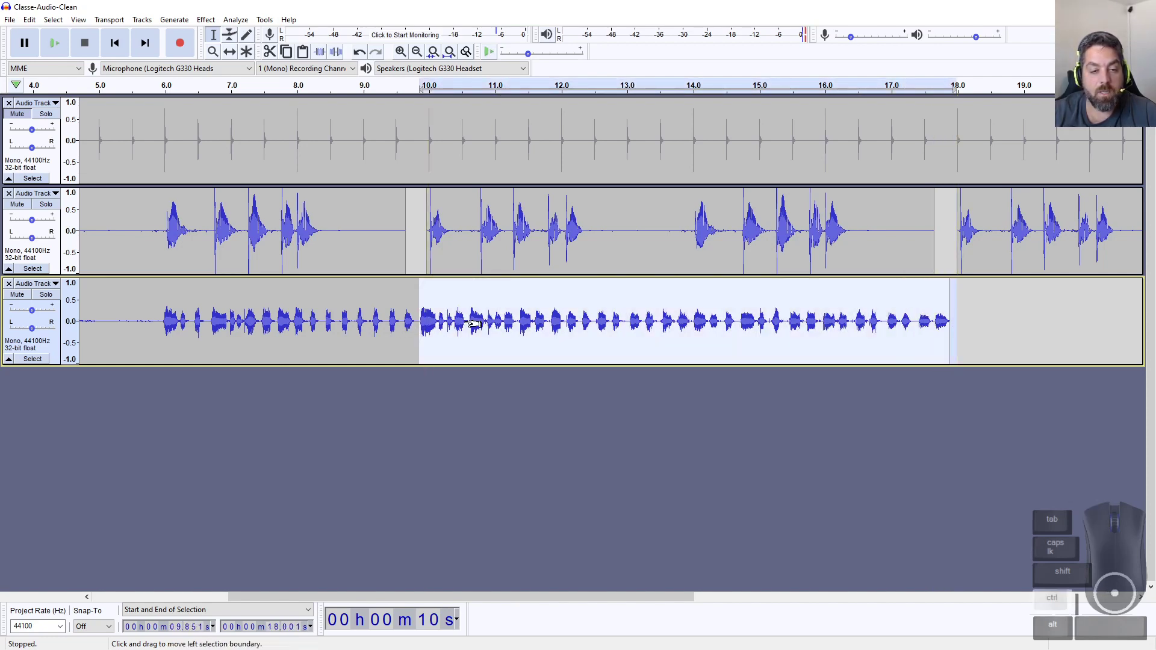
{"action": "key", "text": "ctrl+x"}
Step: Try to paste the cut audio at about 10.03 s in the third track, and undo that paste
{"action": "left_click", "coordinate": [432, 292]}
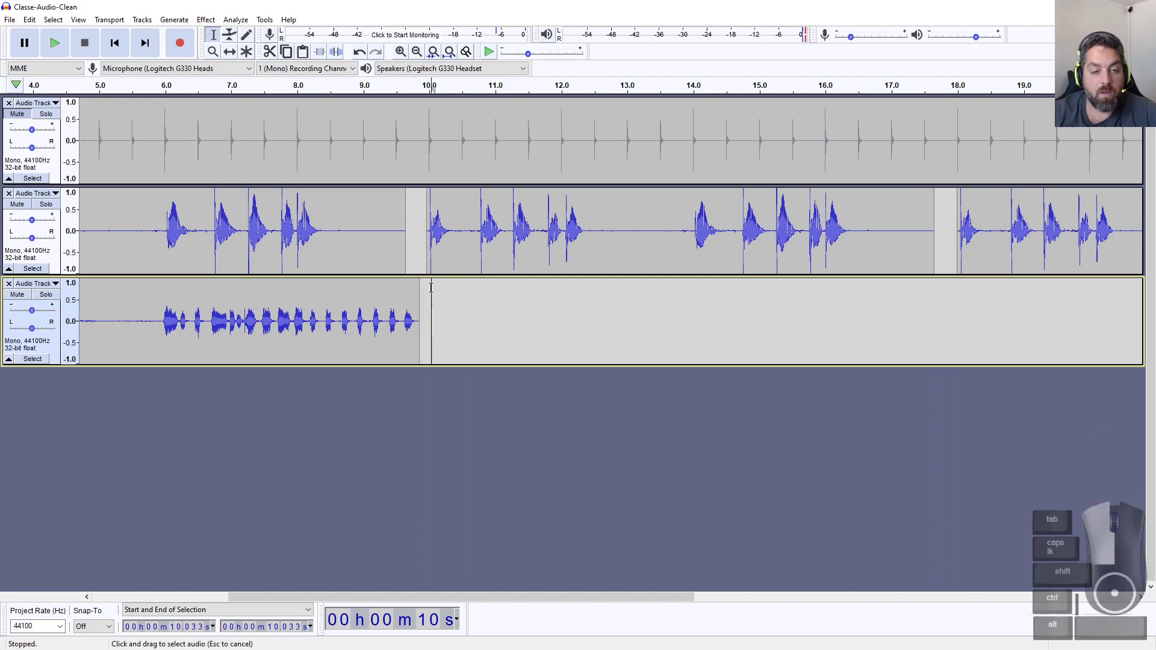
{"action": "key", "text": "ctrl+v"}
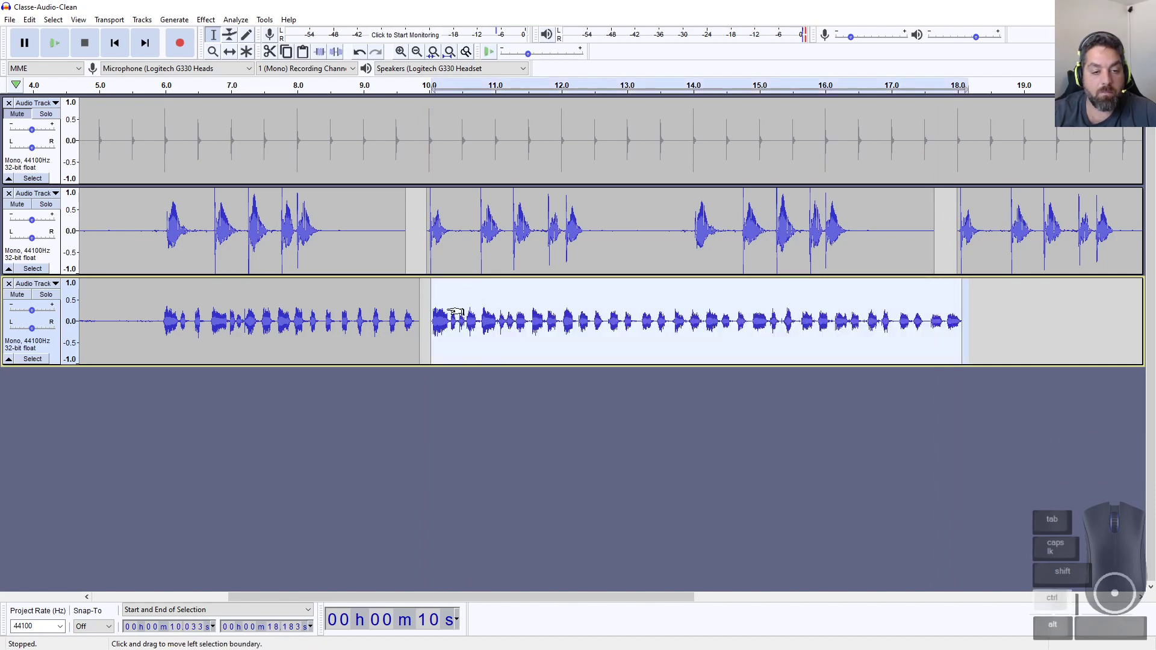
{"action": "key", "text": "ctrl+z"}
Step: Paste the cut audio at about 9.97 s in the third track and play back the pasted section
{"action": "left_click", "coordinate": [429, 306]}
{"action": "key", "text": "ctrl+v"}
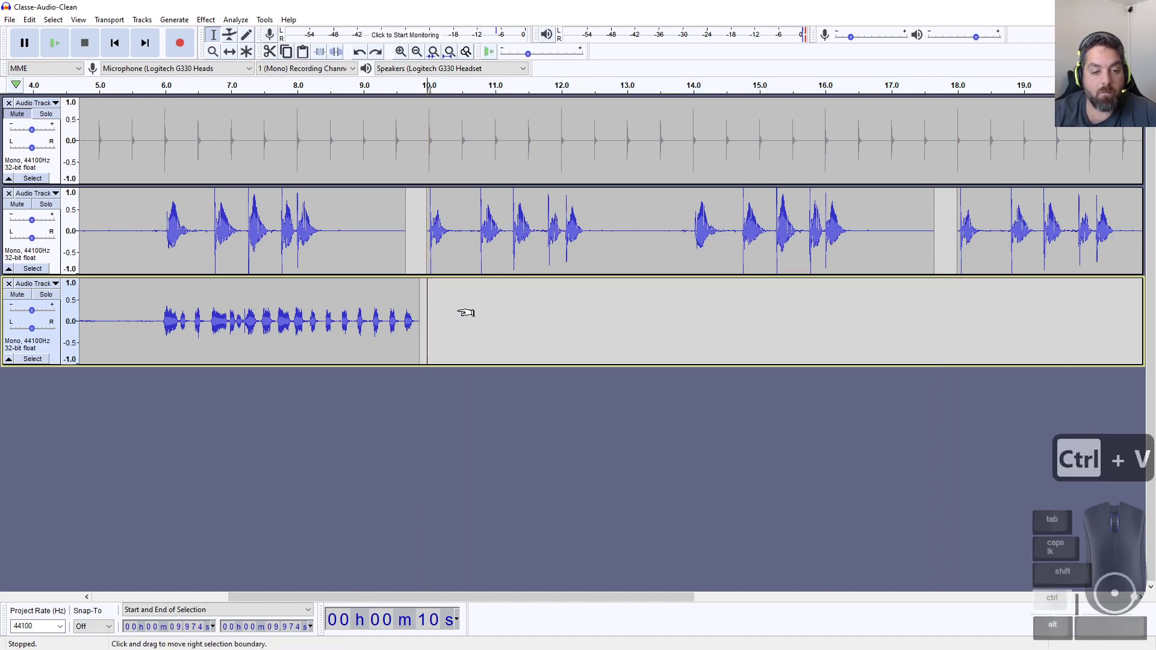
{"action": "left_click", "coordinate": [55, 43]}
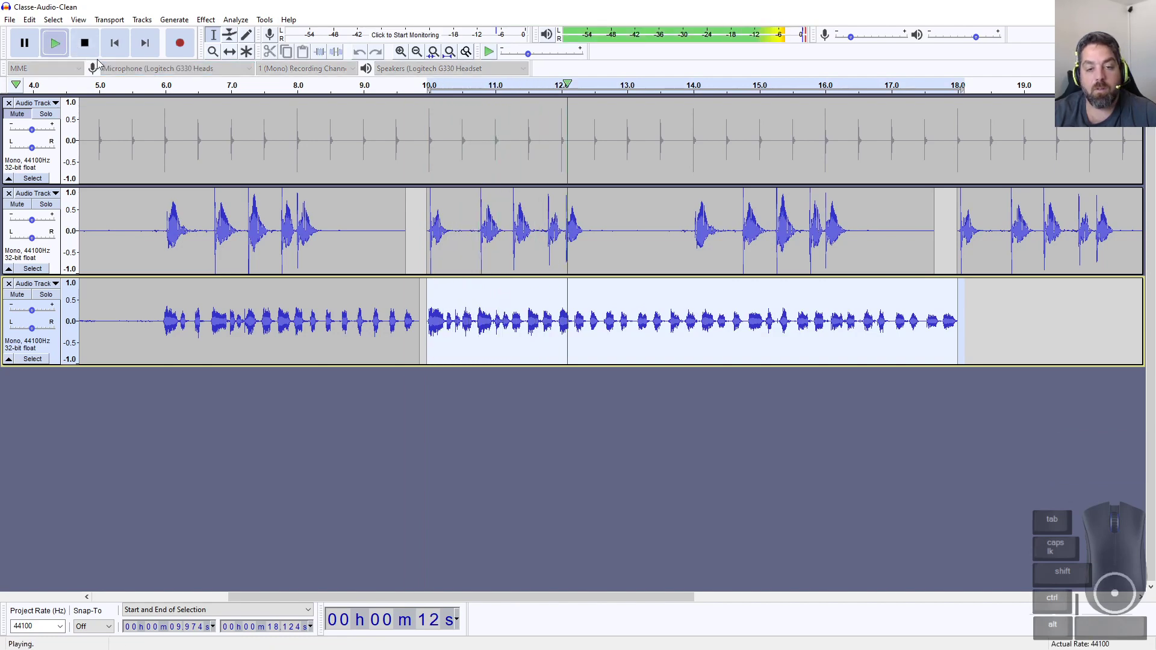
{"action": "left_click", "coordinate": [85, 43]}
{"action": "scroll", "coordinate": [403, 251], "scroll_direction": "down", "scroll_amount": 3}
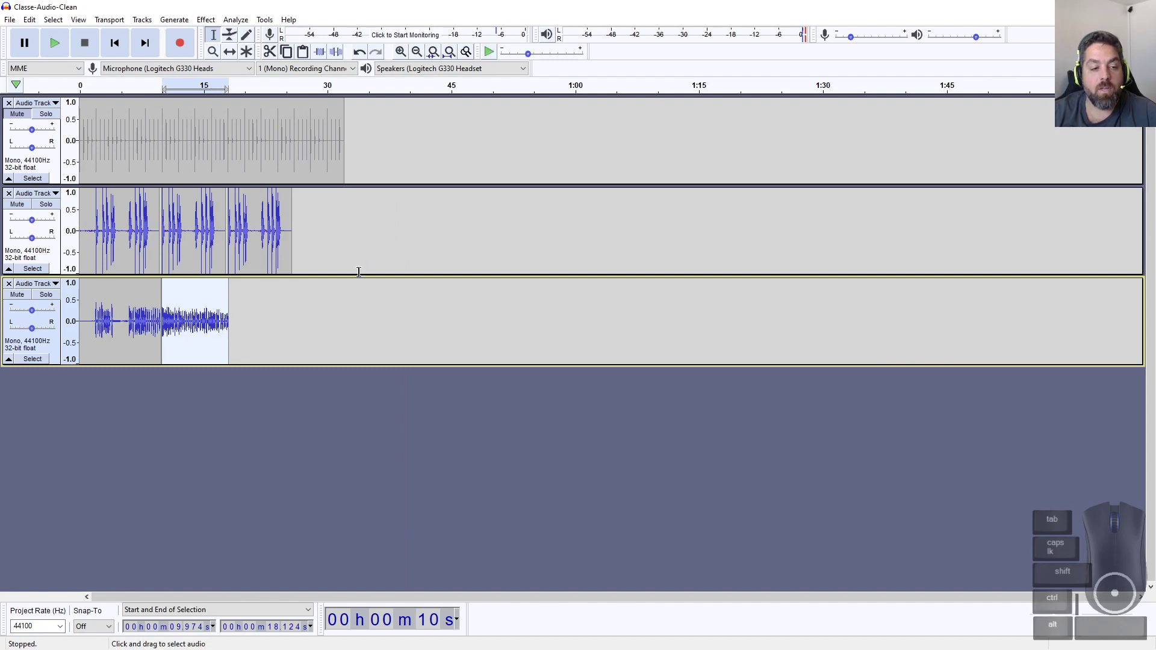
{"action": "left_click", "coordinate": [142, 399]}
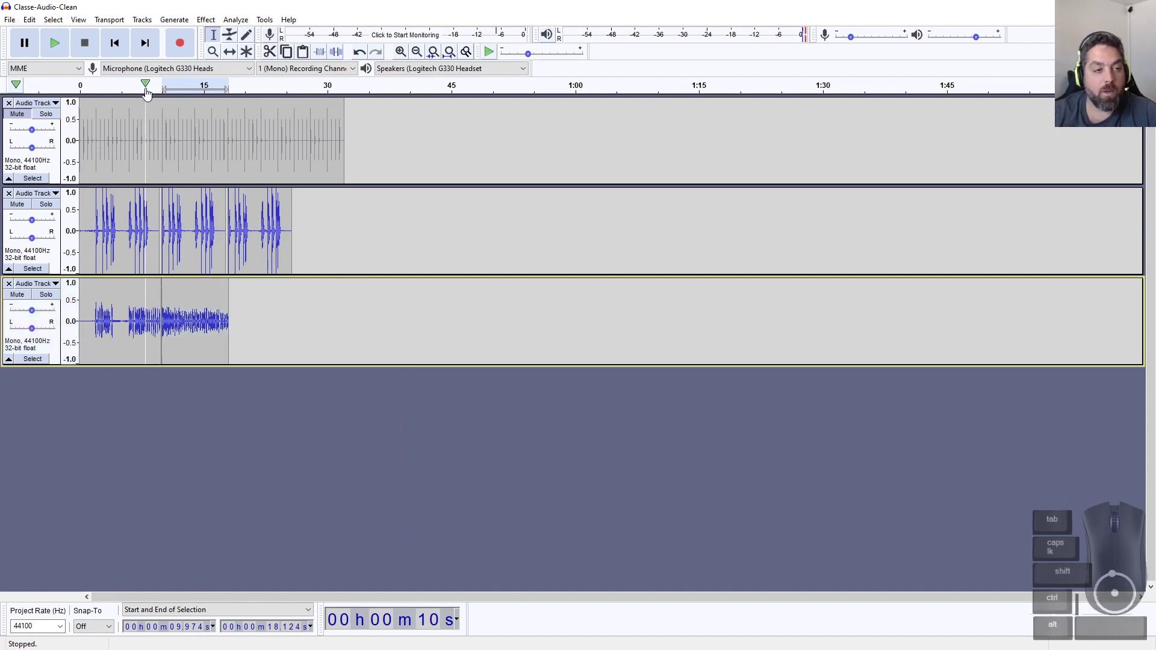
Step: Add a fourth mono track and preview the existing mix from the start
{"action": "left_click", "coordinate": [145, 20]}
{"action": "mouse_move", "coordinate": [164, 34]}
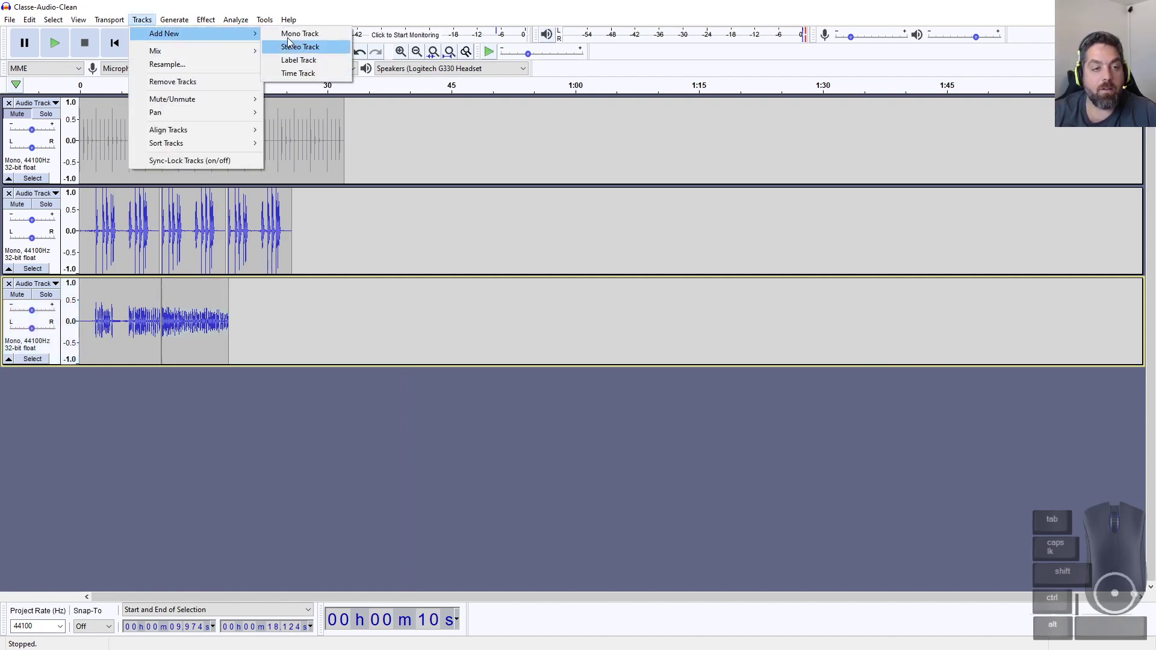
{"action": "left_click", "coordinate": [292, 34]}
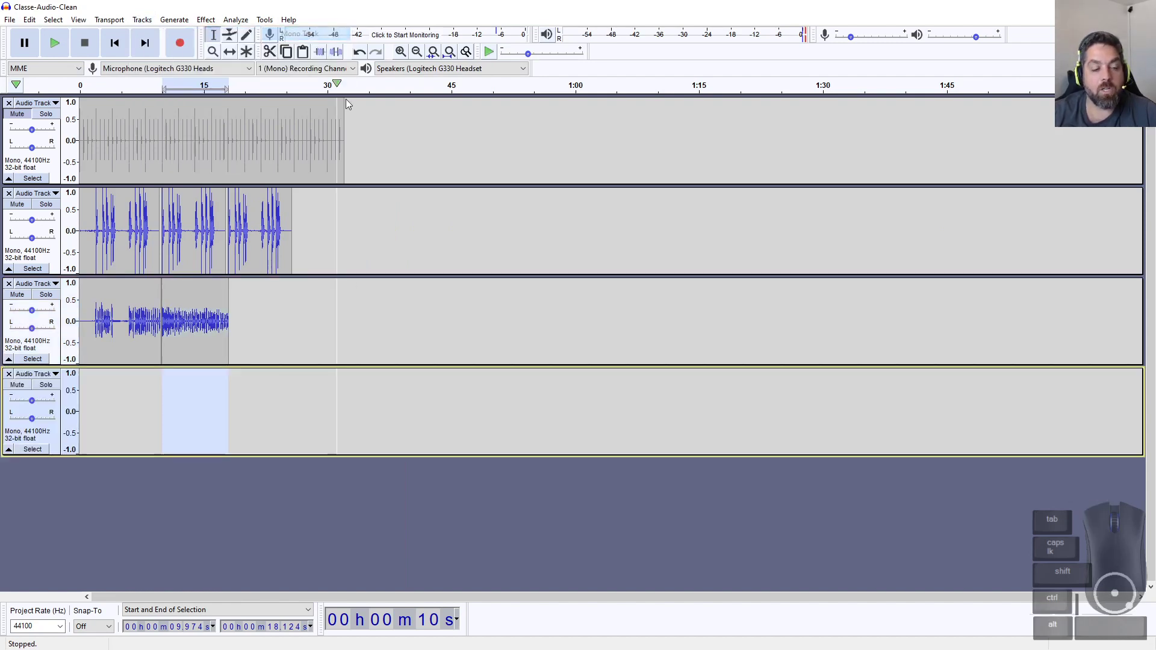
{"action": "left_click", "coordinate": [115, 47]}
{"action": "left_click", "coordinate": [54, 43]}
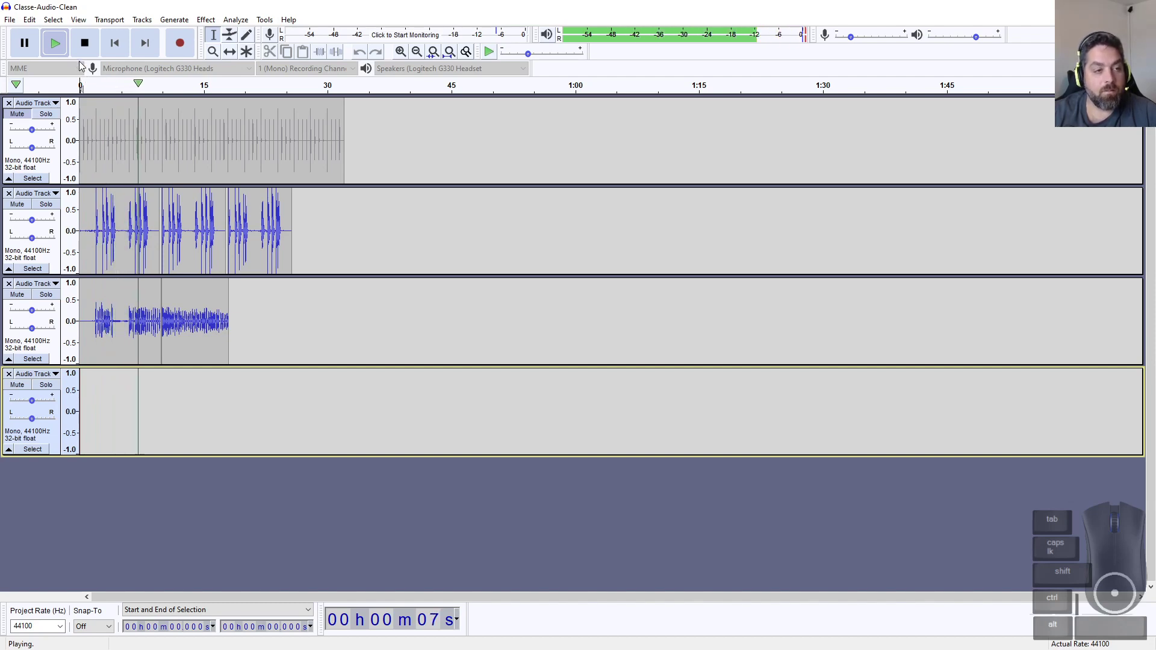
{"action": "left_click", "coordinate": [84, 42]}
Step: Record a take about 10 seconds long on the fourth track and play back the mix
{"action": "left_click", "coordinate": [180, 43]}
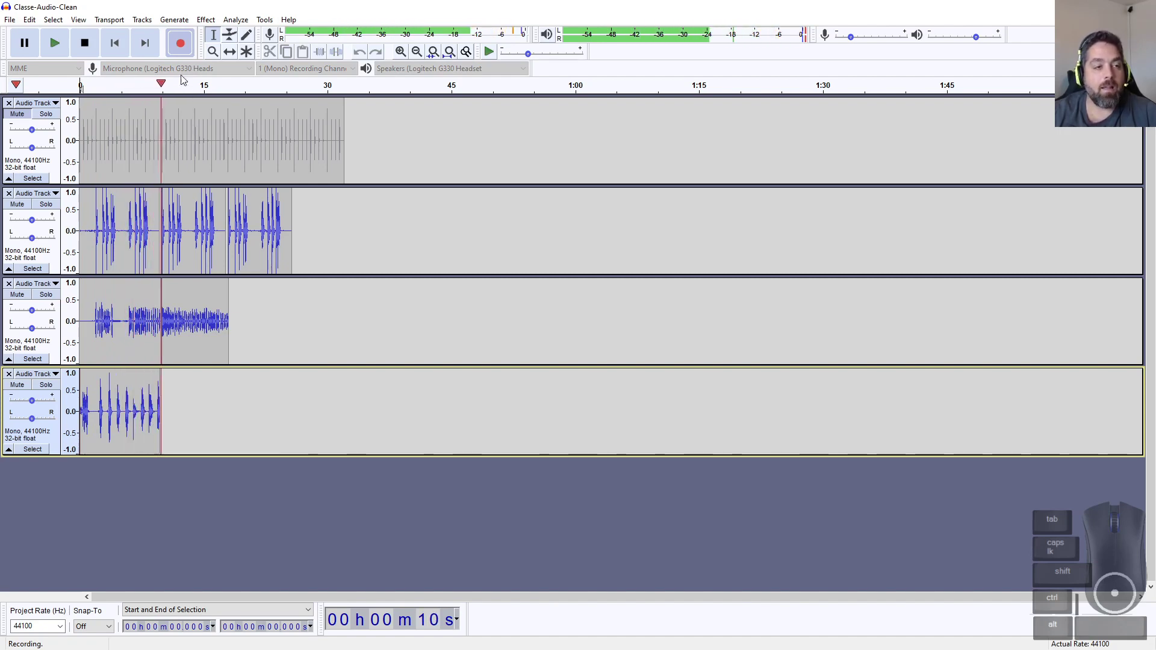
{"action": "left_click", "coordinate": [84, 43]}
{"action": "left_click", "coordinate": [53, 44]}
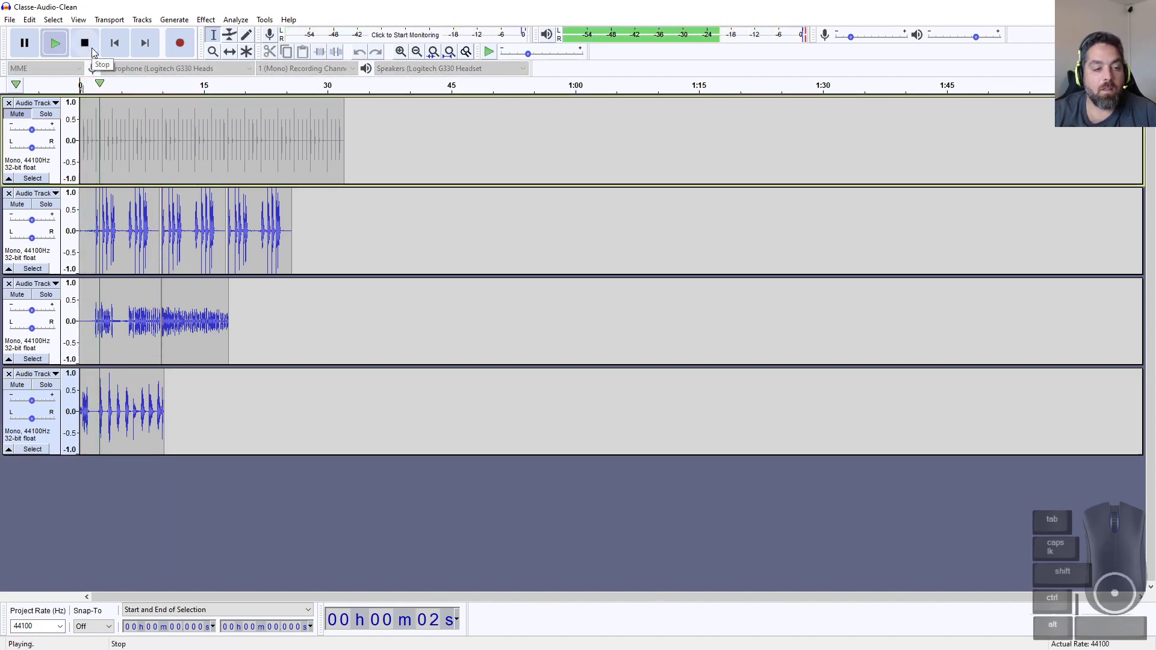
{"action": "left_click", "coordinate": [93, 51]}
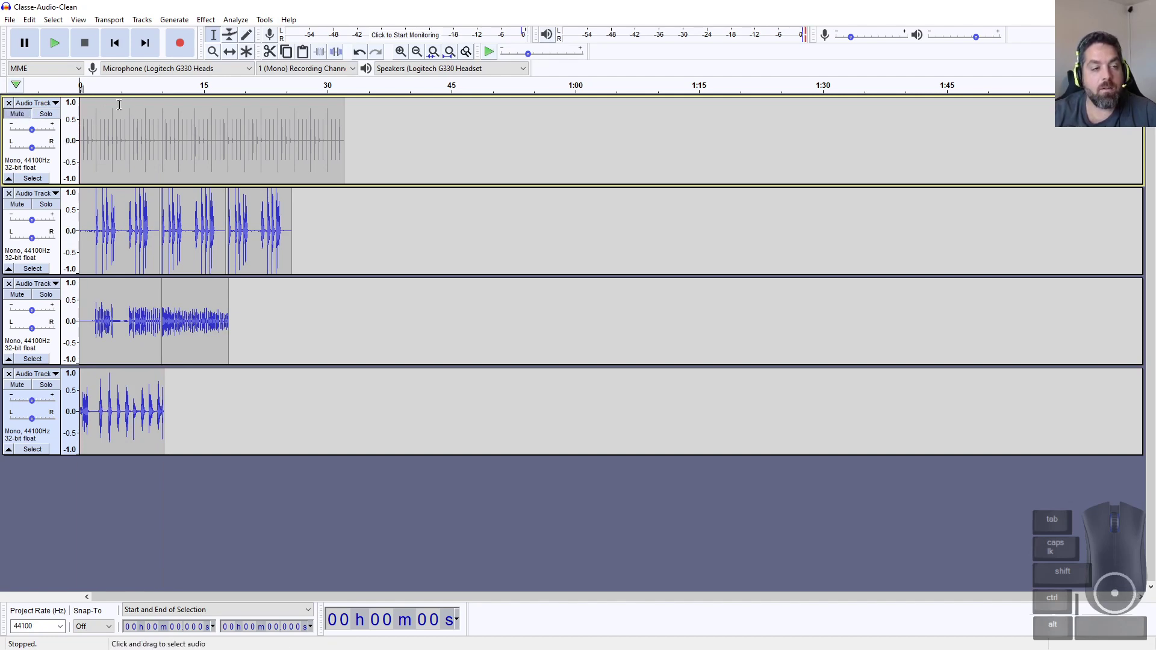
{"action": "left_click", "coordinate": [9, 19]}
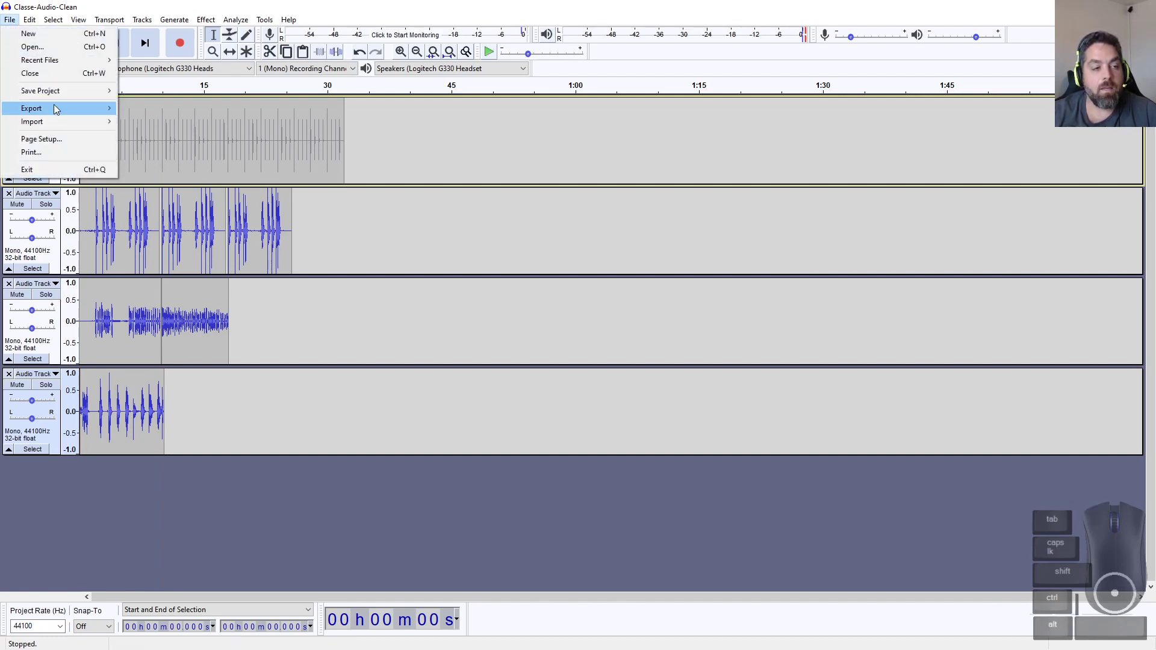
{"action": "mouse_move", "coordinate": [54, 108]}
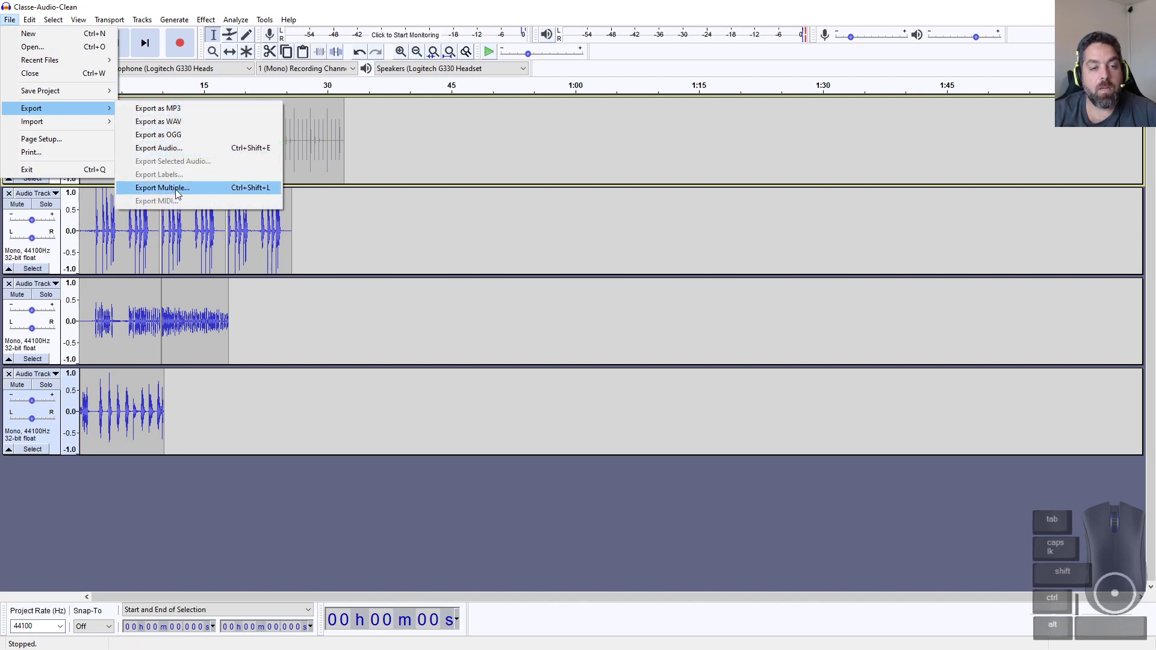
{"action": "left_click", "coordinate": [414, 29]}
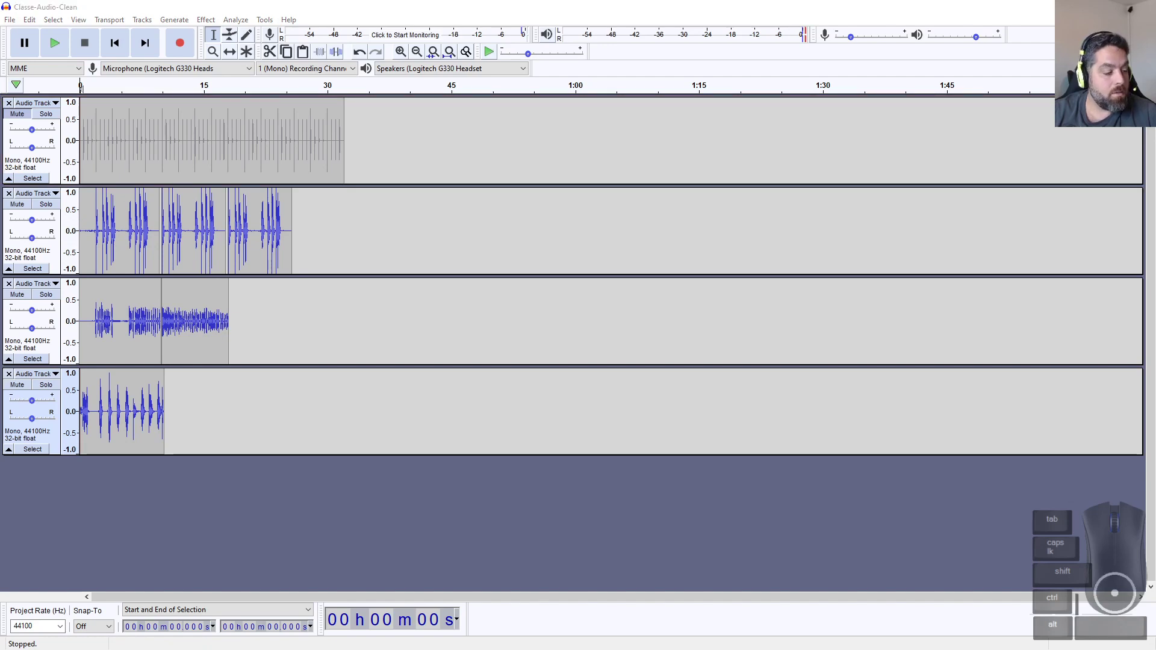
{"action": "left_click", "coordinate": [377, 24]}
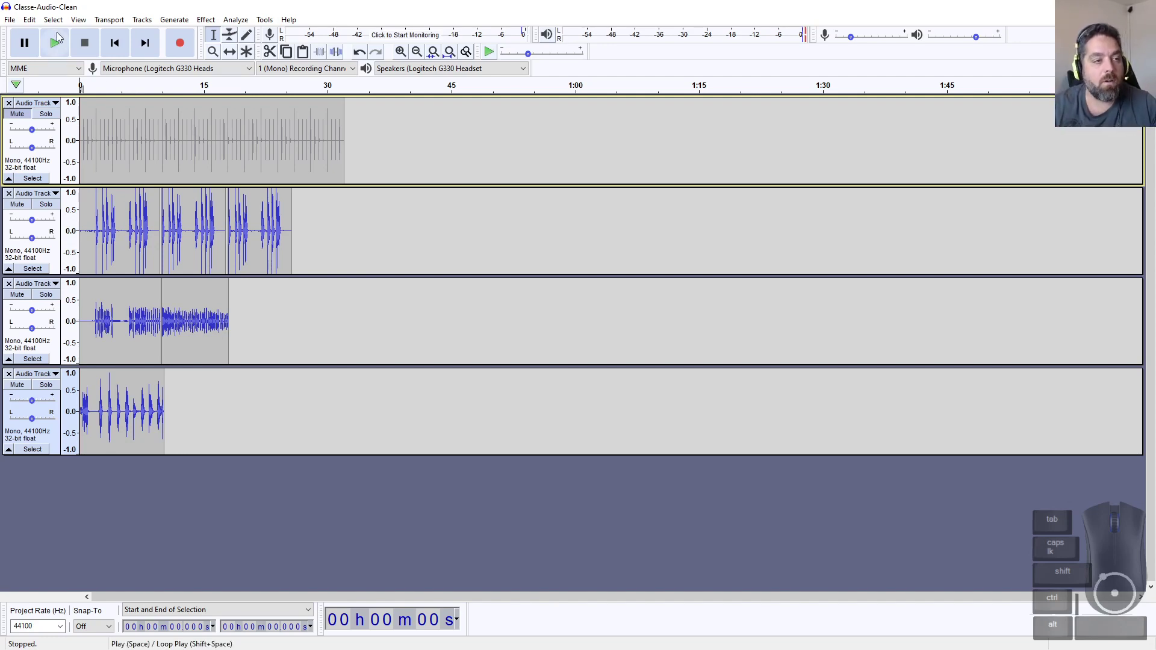
Step: Start exporting the tracks as multiple files and set the destination to the Temp-C2 folder on the Desktop
{"action": "left_click", "coordinate": [10, 20]}
{"action": "mouse_move", "coordinate": [60, 108]}
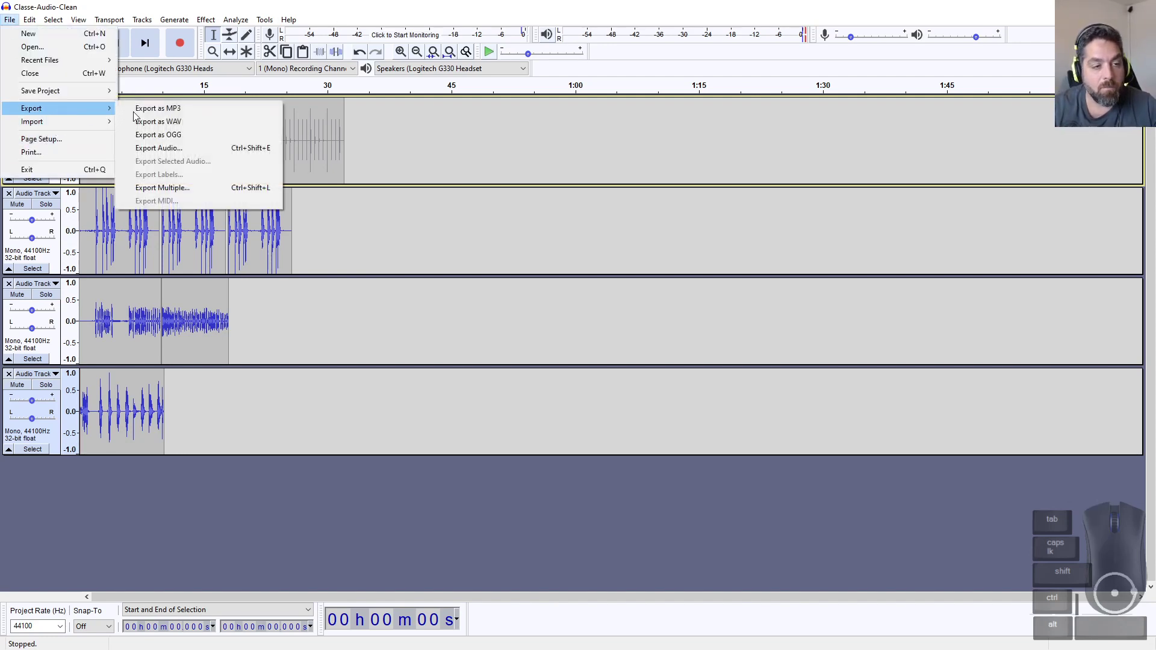
{"action": "left_click", "coordinate": [184, 187]}
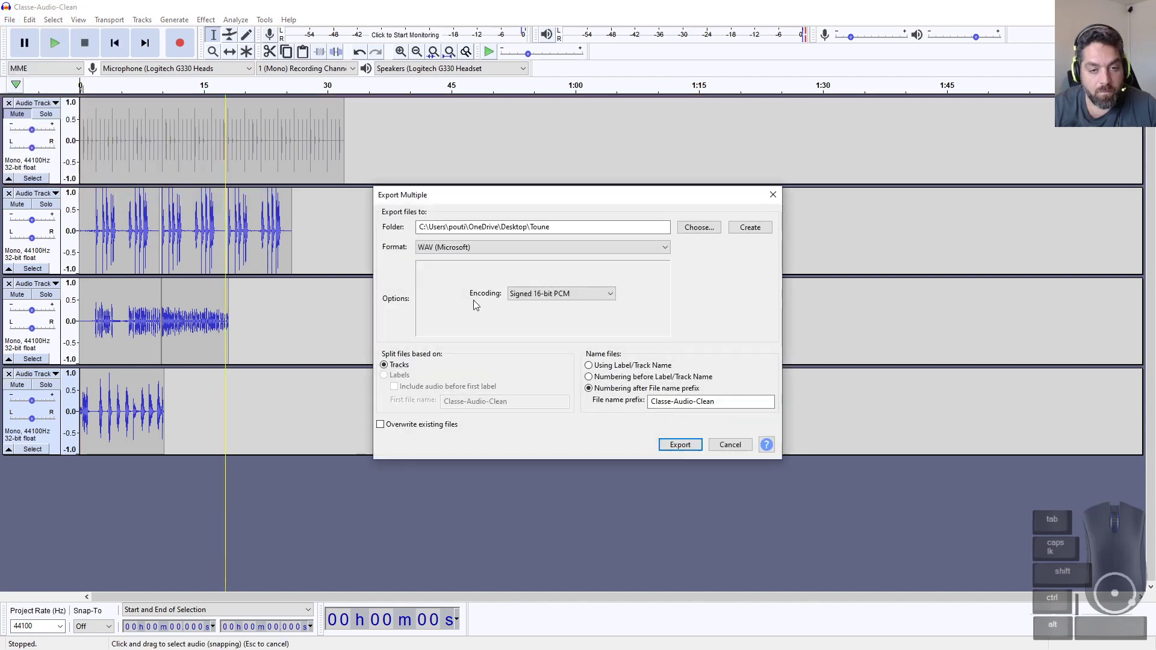
{"action": "left_click", "coordinate": [690, 225]}
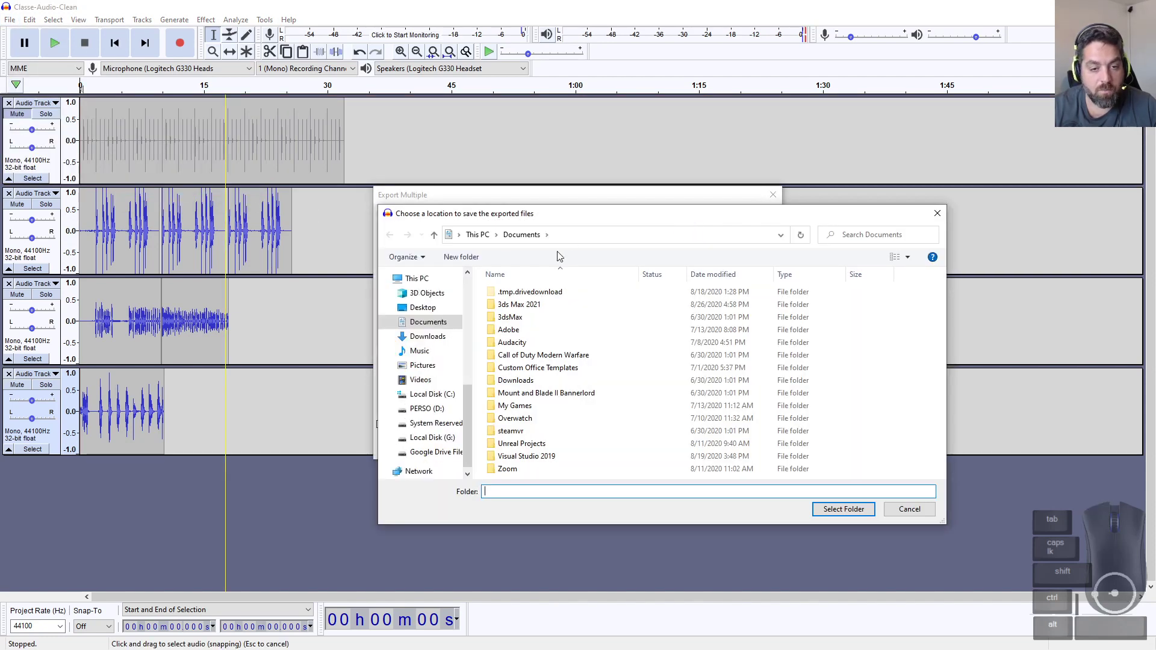
{"action": "left_click", "coordinate": [423, 307]}
{"action": "double_click", "coordinate": [512, 293]}
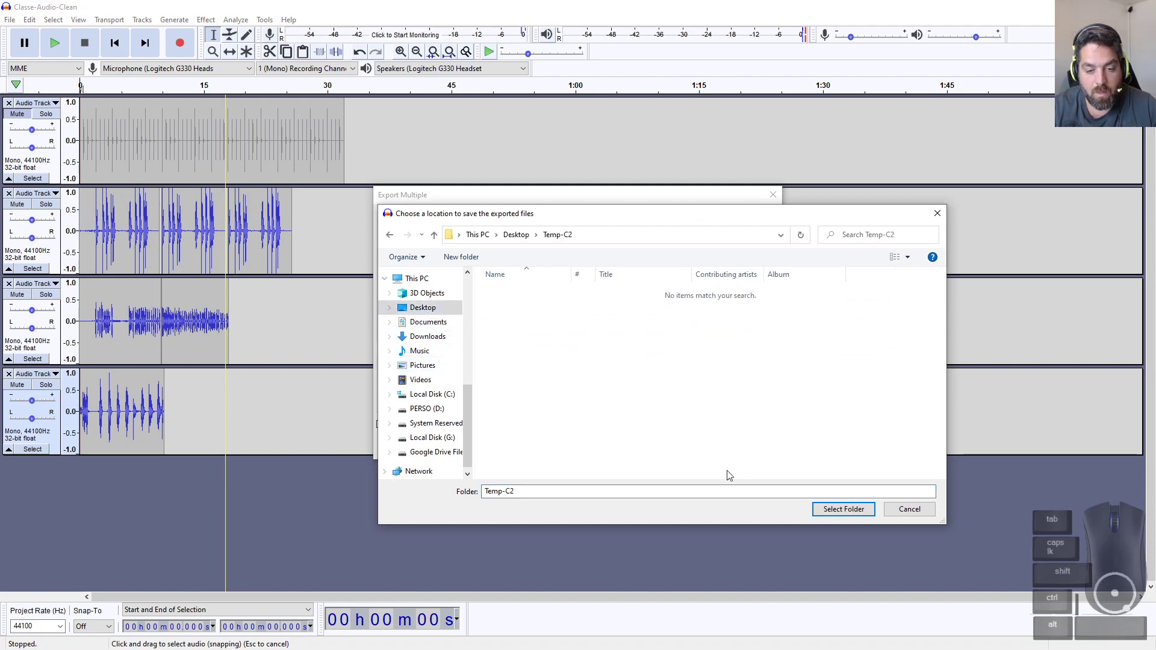
{"action": "left_click", "coordinate": [844, 511]}
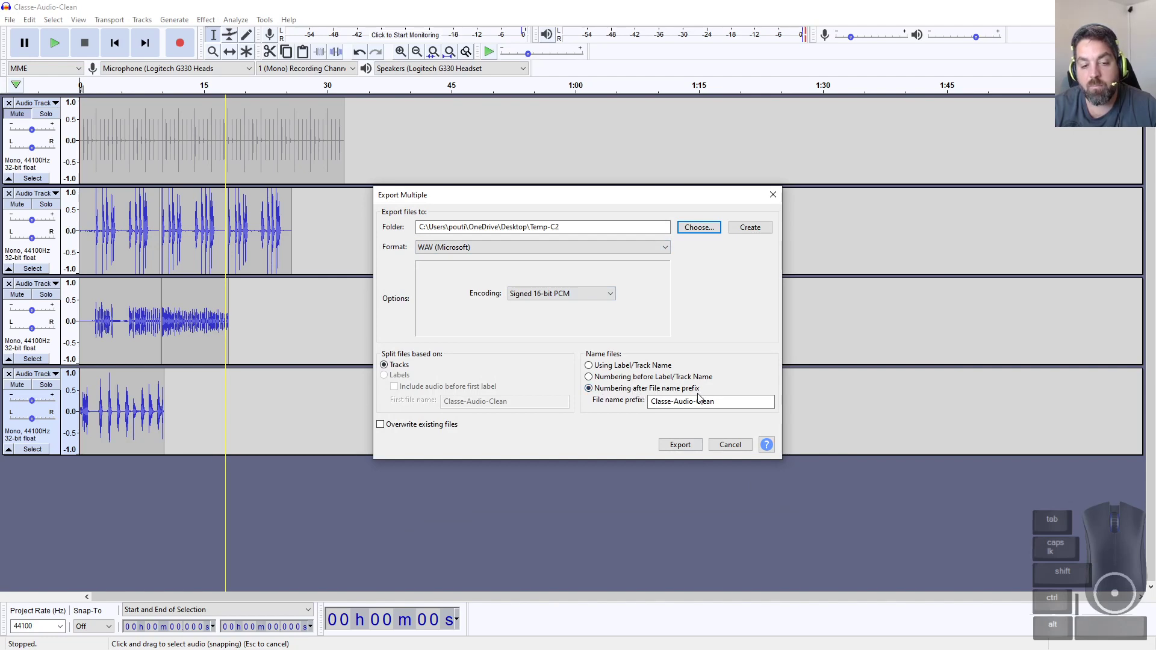
Step: Export the tracks as WAV files numbered after the prefix Classe-Audio-Clean, accepting the metadata tags of each track
{"action": "left_click_drag", "start_coordinate": [721, 402], "coordinate": [638, 403]}
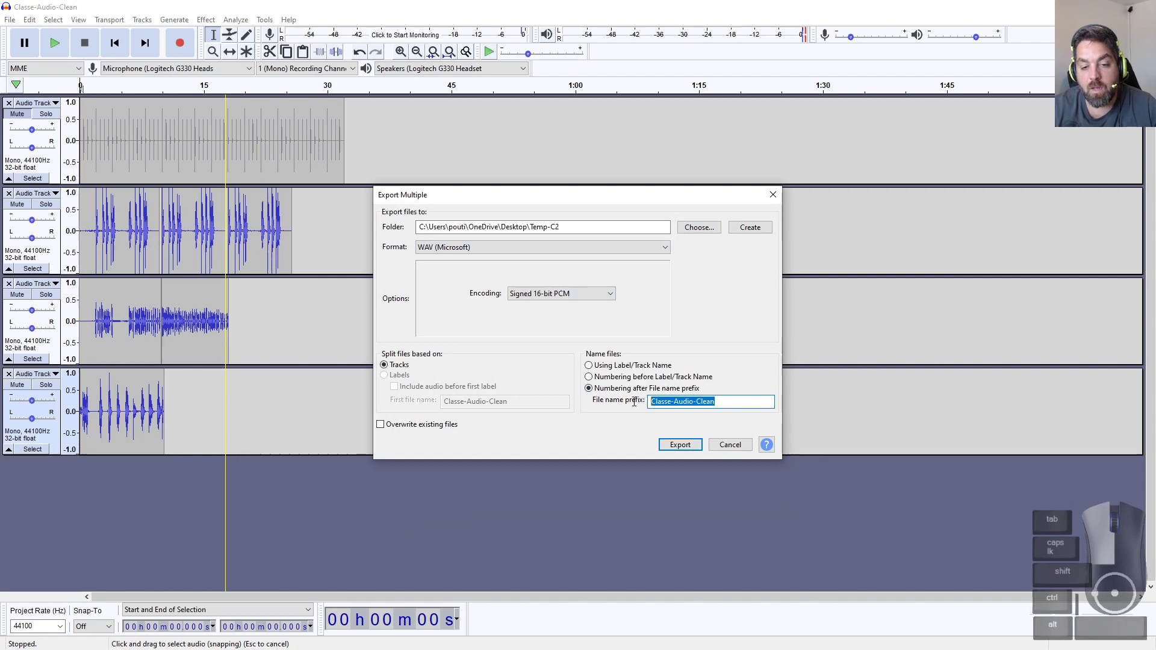
{"action": "left_click", "coordinate": [672, 447]}
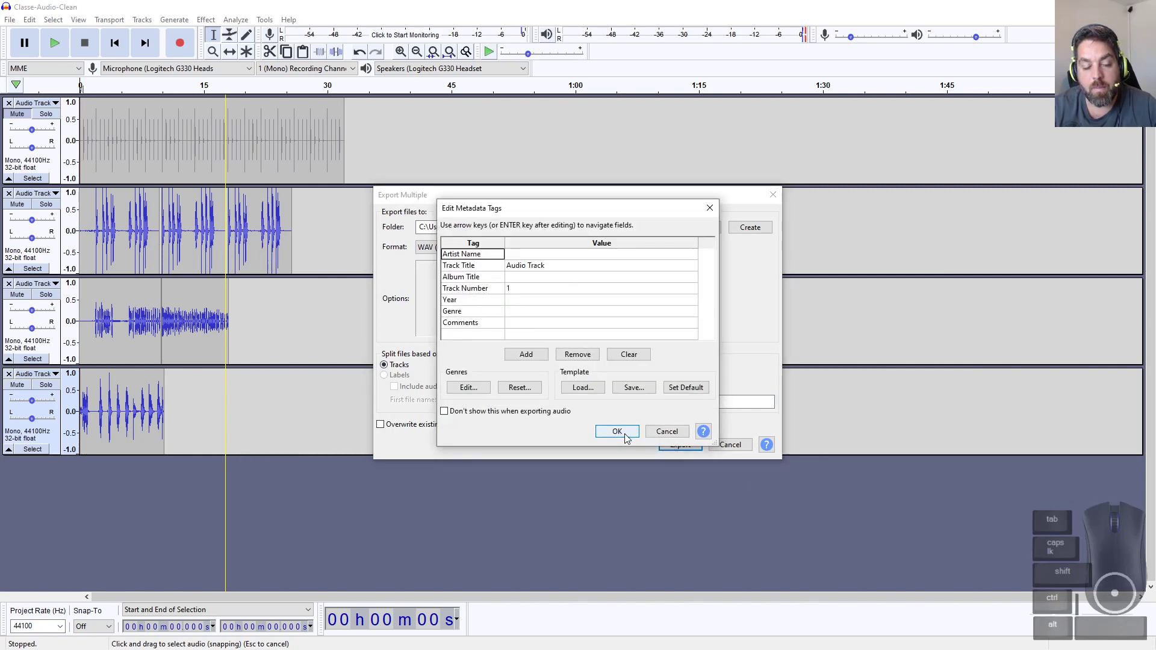
{"action": "left_click", "coordinate": [618, 432]}
{"action": "left_click", "coordinate": [618, 432]}
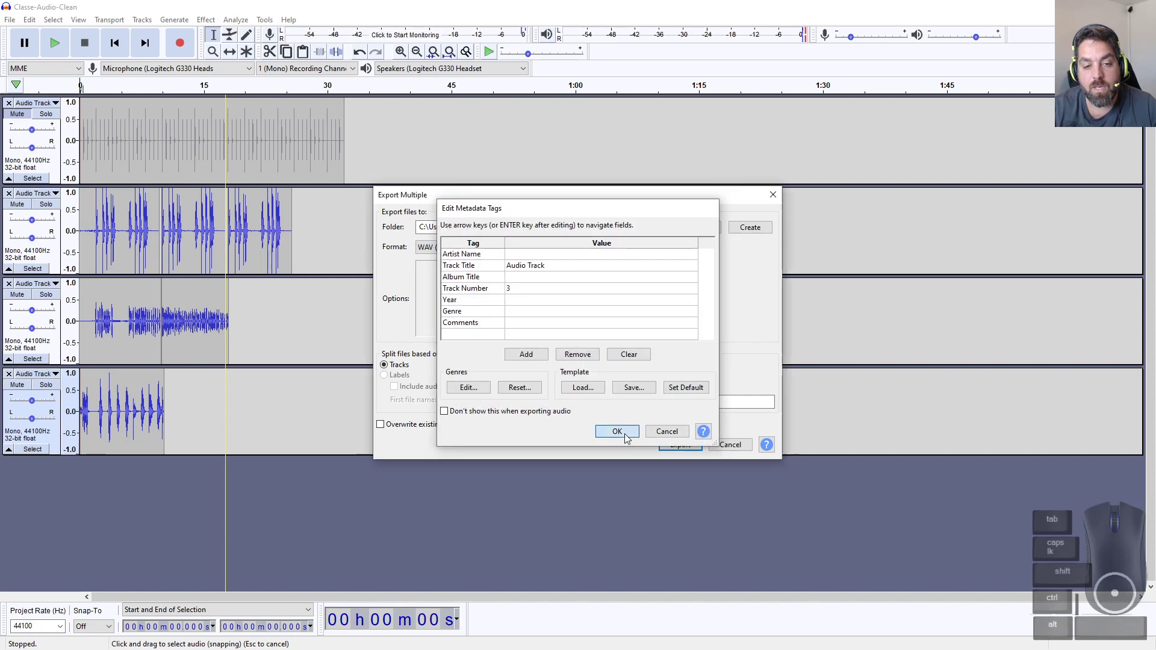
{"action": "left_click", "coordinate": [624, 434]}
{"action": "left_click", "coordinate": [624, 434]}
Step: Bring File Explorer to the front, return to Audacity and dismiss the export summary
{"action": "key", "text": "alt+Tab"}
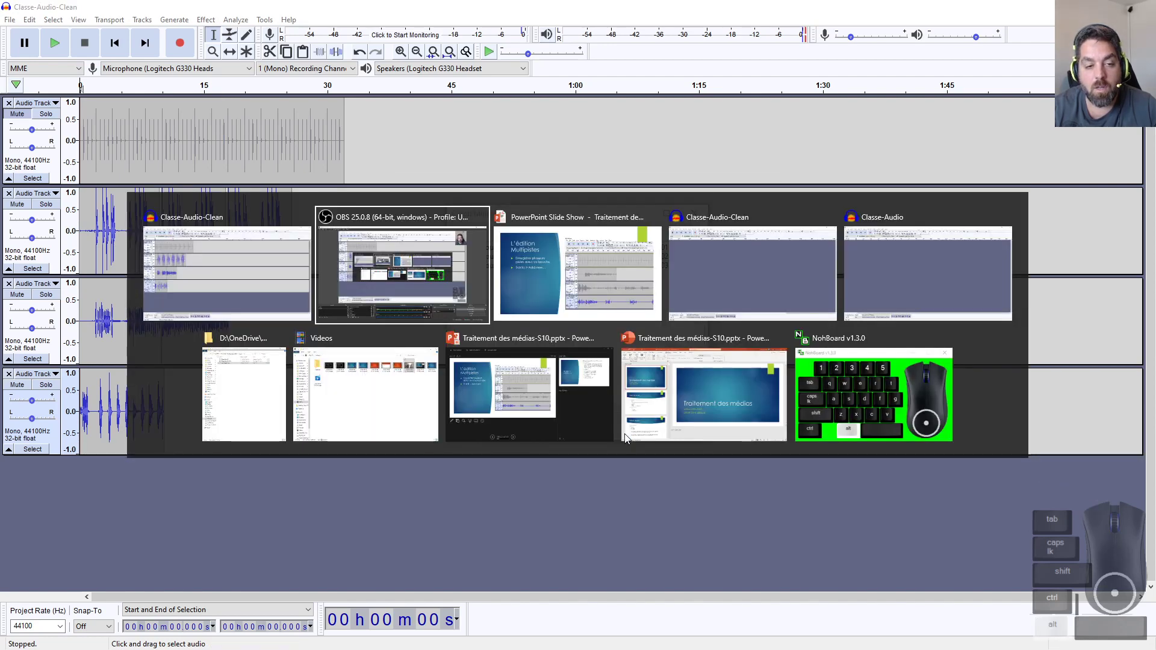
{"action": "key", "text": "alt+shift+Tab"}
{"action": "key", "text": "alt+Tab"}
{"action": "key", "text": "alt+Tab"}
{"action": "key", "text": "alt+Tab"}
{"action": "key", "text": "alt+Tab"}
{"action": "key", "text": "alt+Tab"}
{"action": "key", "text": "alt+Tab"}
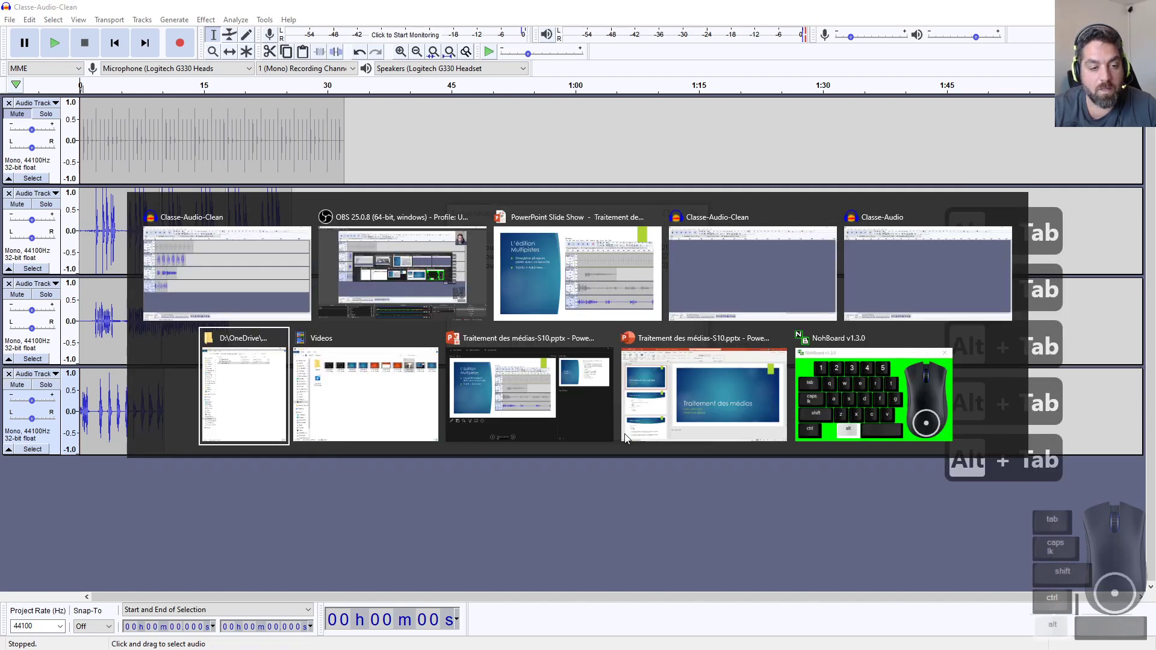
{"action": "key", "text": "alt+shift+Tab"}
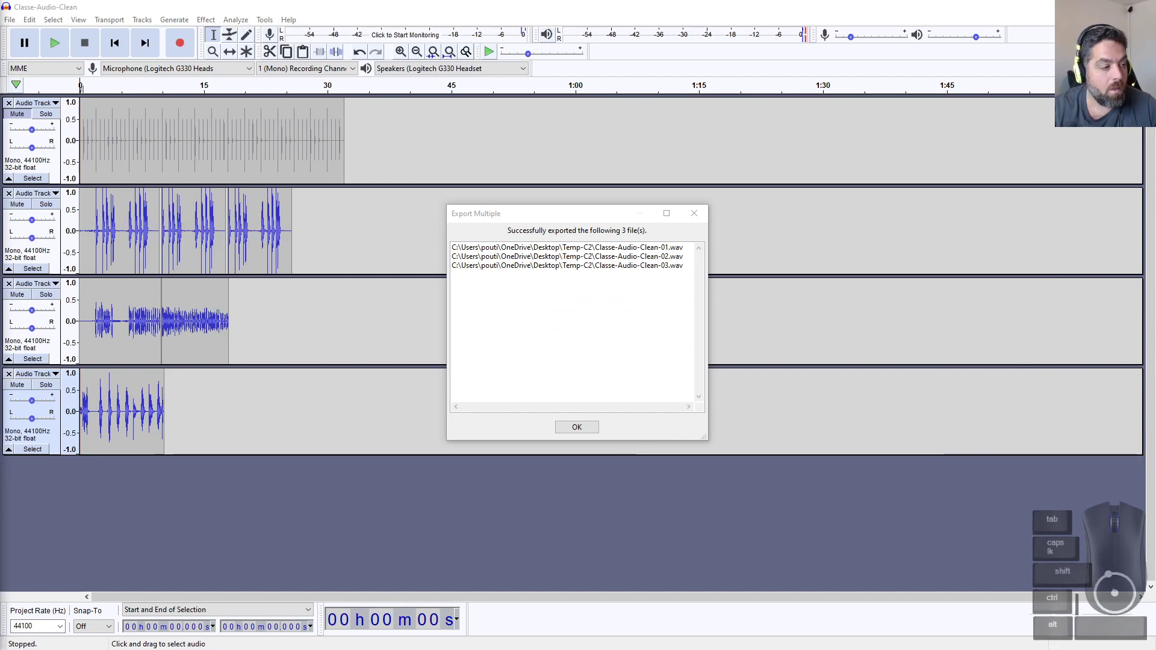
{"action": "left_click_drag", "start_coordinate": [0, 151], "coordinate": [571, 435]}
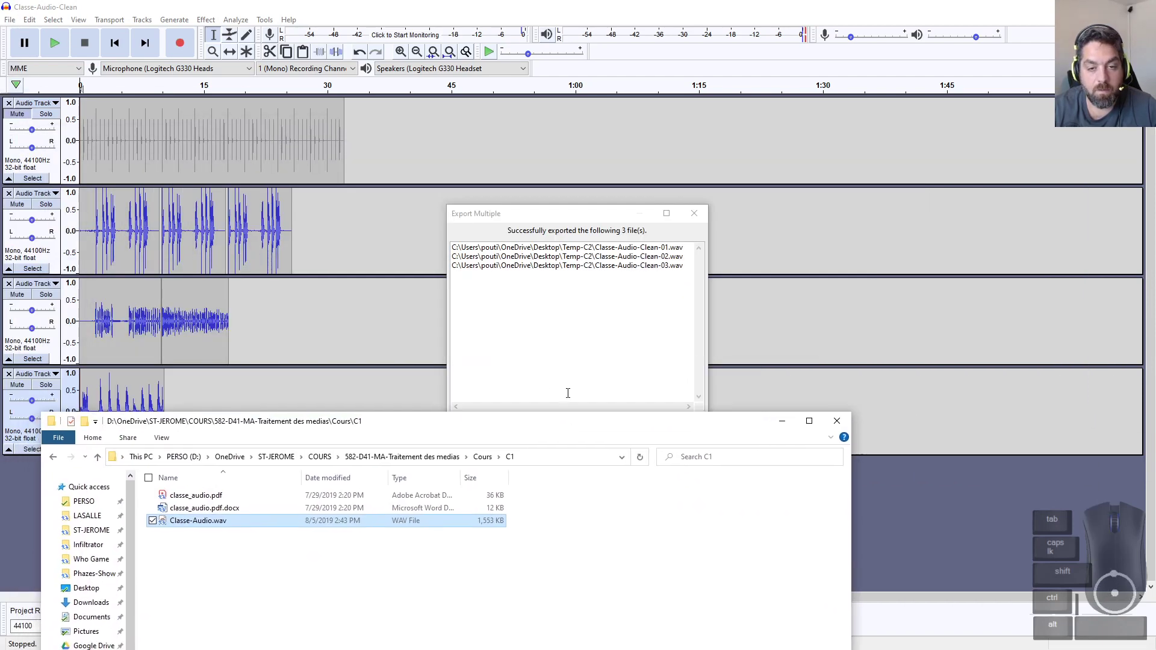
{"action": "left_click", "coordinate": [576, 227]}
{"action": "left_click", "coordinate": [578, 426]}
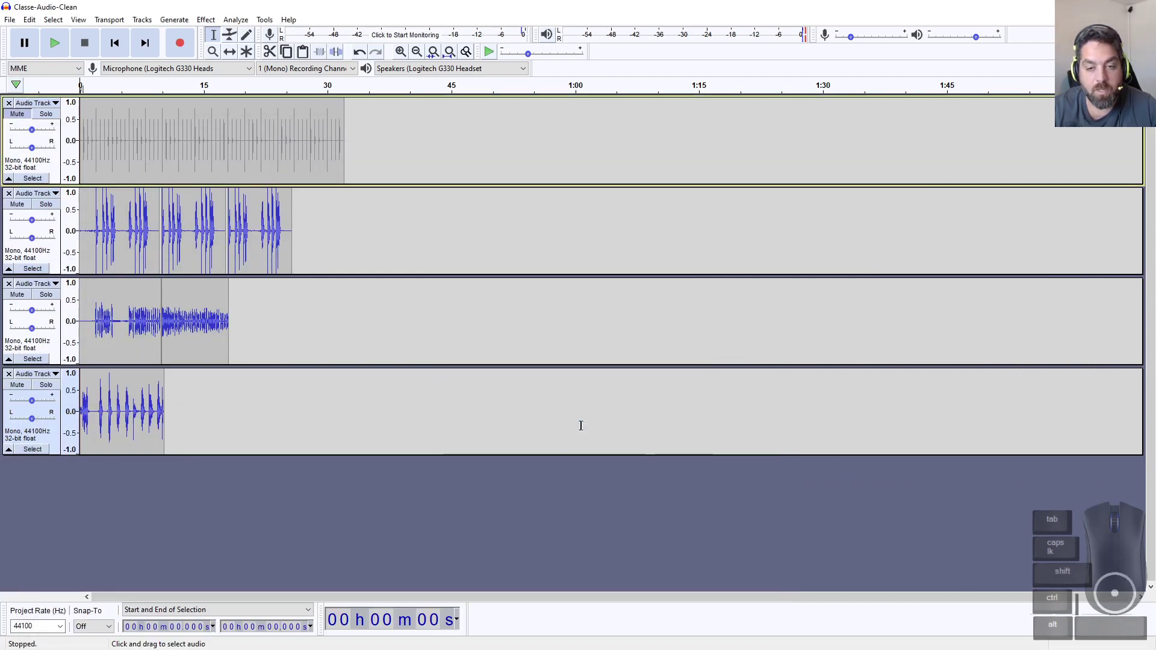
Step: Switch to File Explorer, open the Temp-C2 folder on the Desktop and widen the Name column to read the file names
{"action": "key", "text": "alt+Tab"}
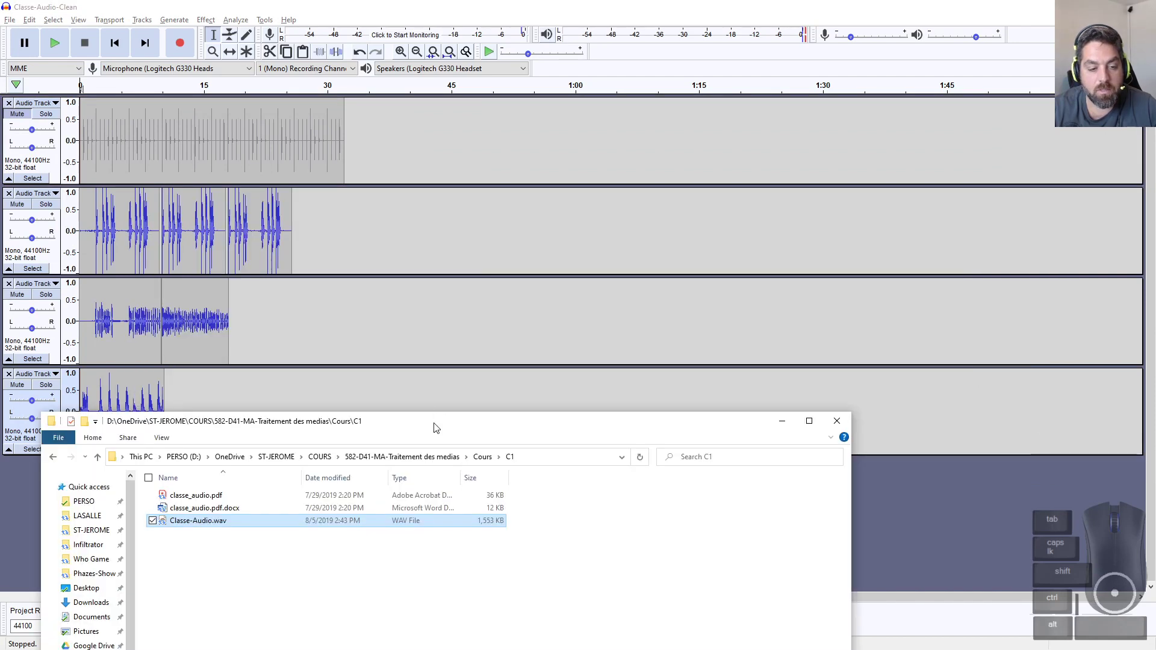
{"action": "left_click_drag", "start_coordinate": [436, 425], "coordinate": [613, 163]}
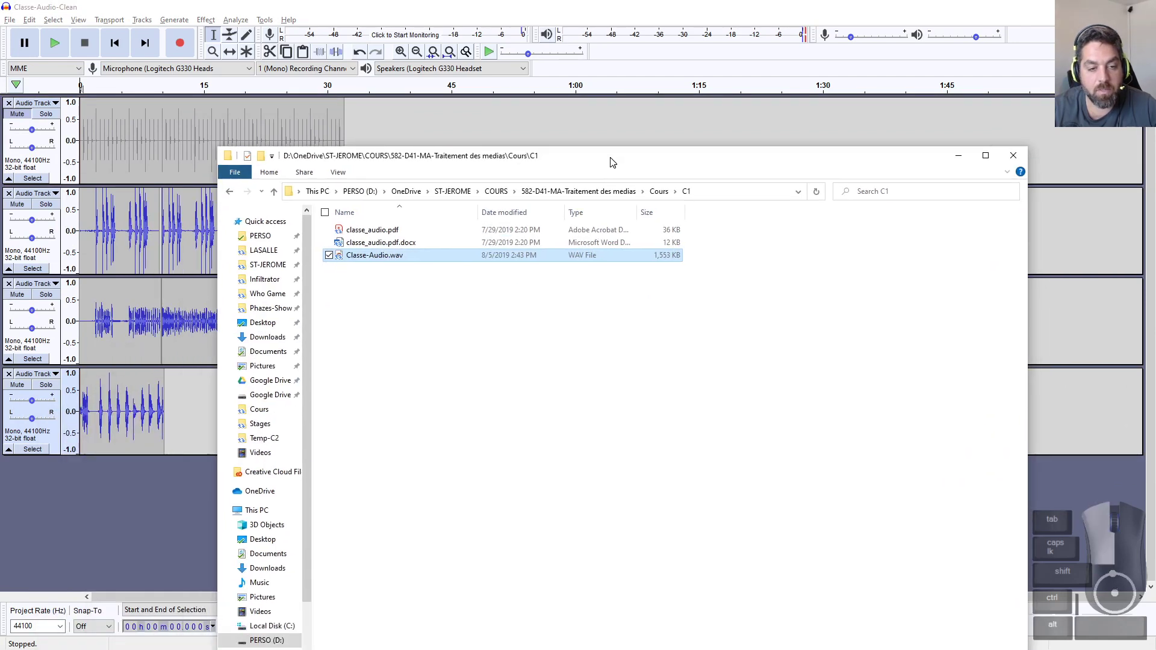
{"action": "left_click", "coordinate": [262, 323]}
{"action": "double_click", "coordinate": [361, 229]}
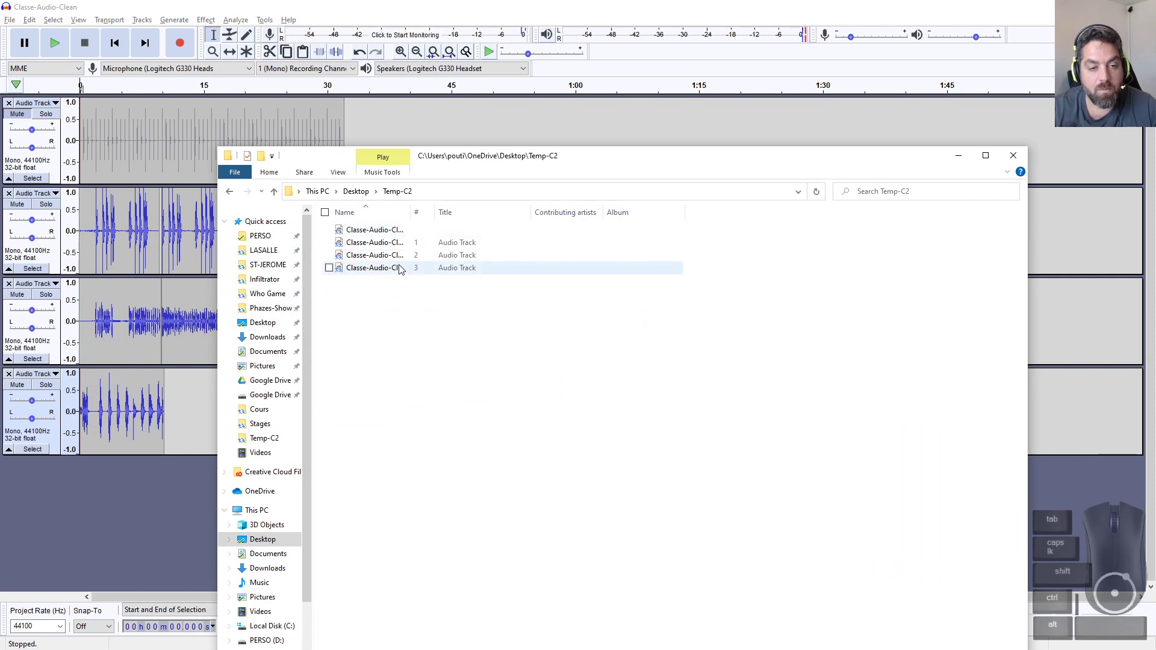
{"action": "left_click_drag", "start_coordinate": [410, 212], "coordinate": [599, 212]}
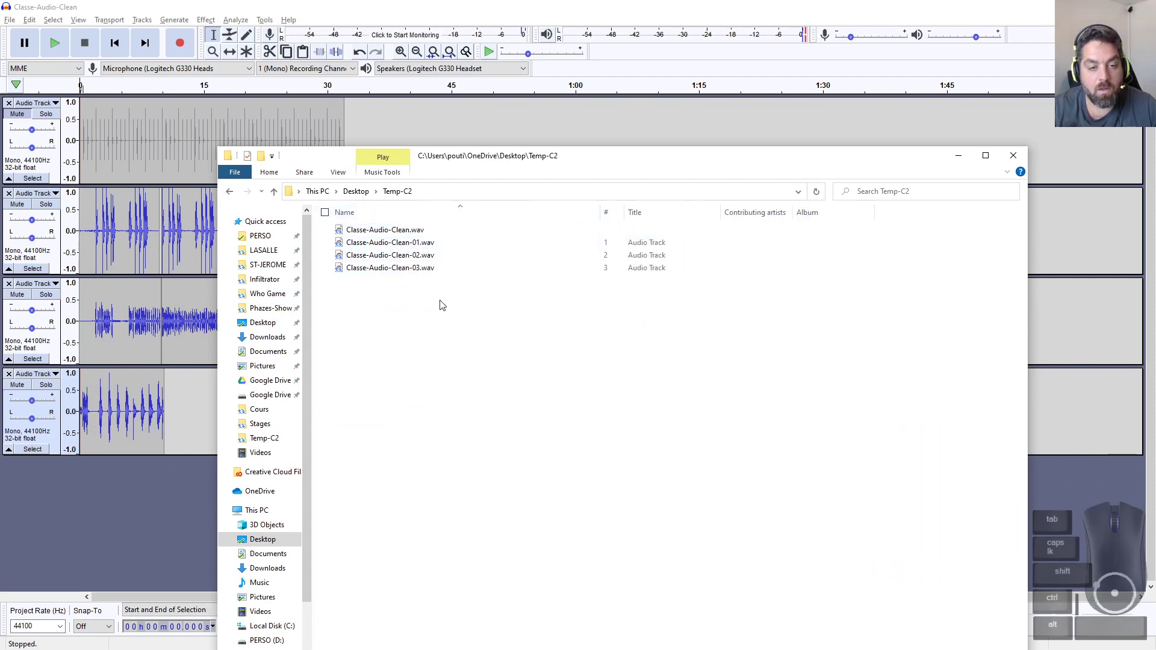
Step: Play back Classe-Audio-Clean-01.wav partway through, and close the music player and File Explorer
{"action": "left_click", "coordinate": [391, 244]}
{"action": "double_click", "coordinate": [416, 244]}
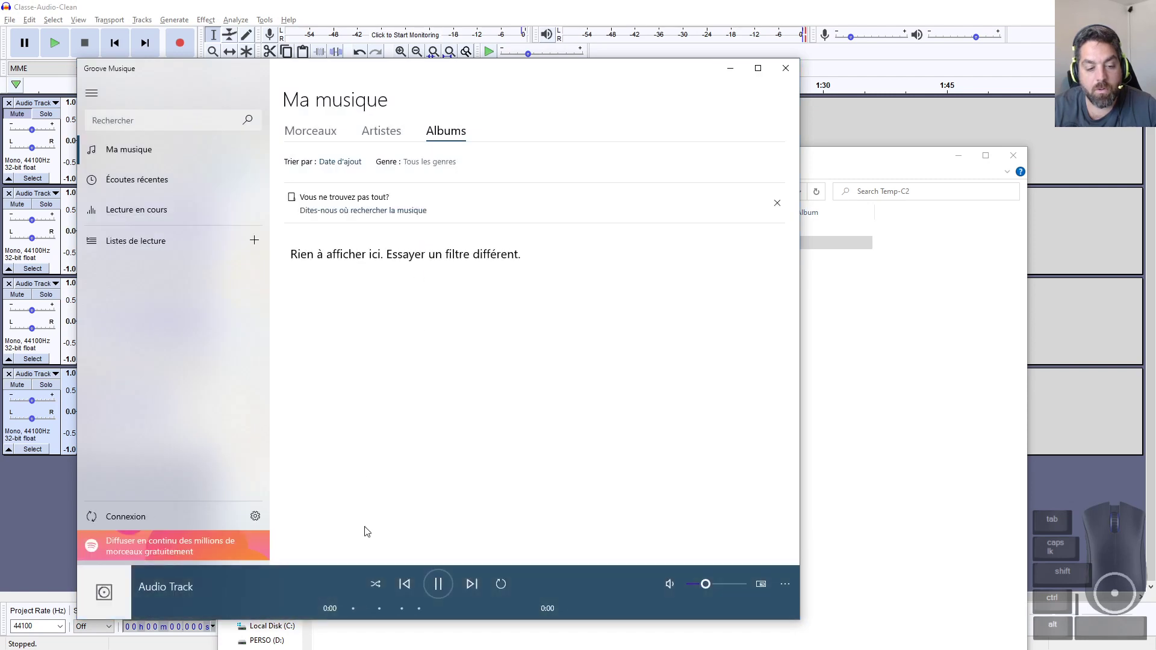
{"action": "left_click", "coordinate": [382, 608]}
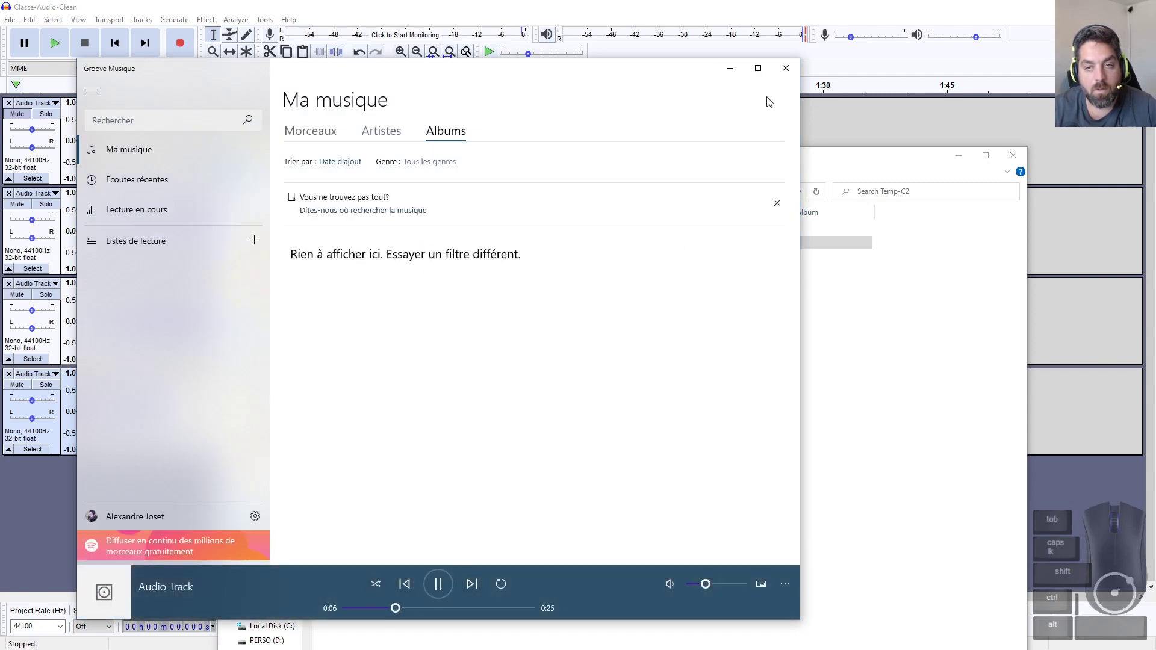
{"action": "left_click", "coordinate": [786, 68]}
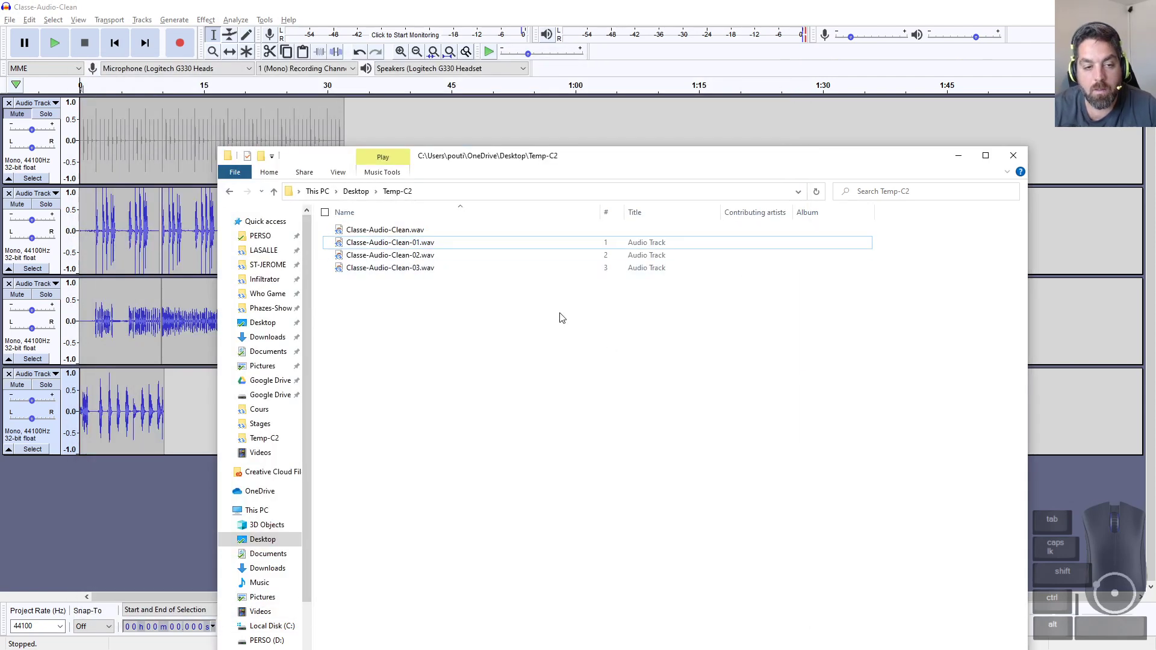
{"action": "left_click", "coordinate": [1014, 156]}
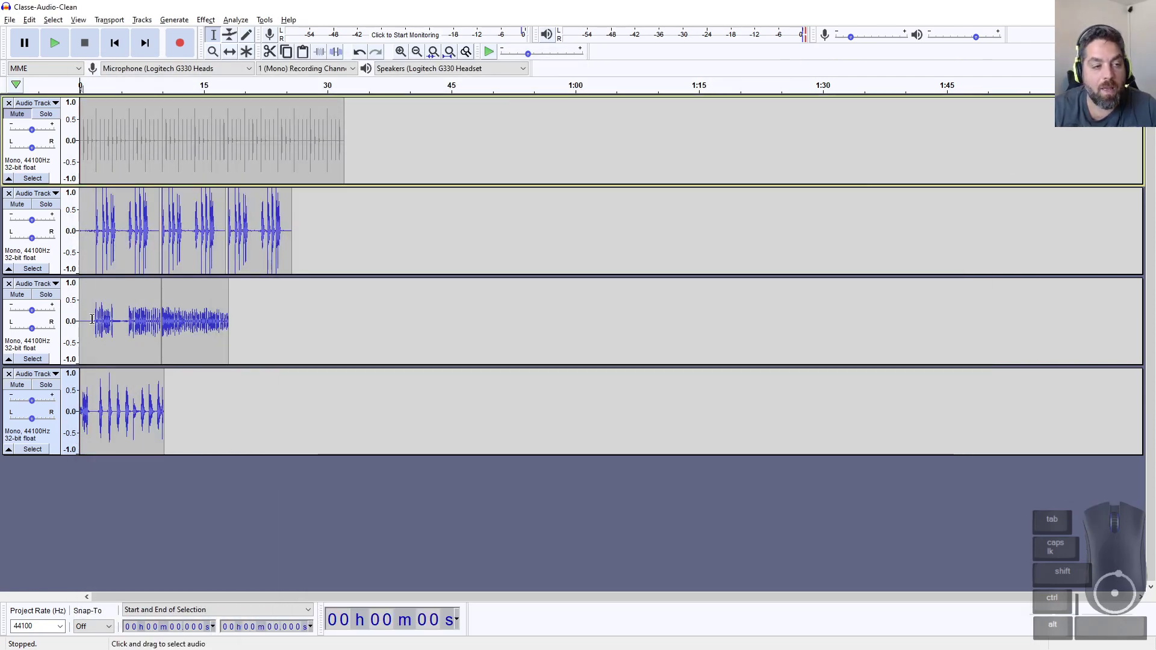
Step: Save the project as Classe-Audio-Clean.aup in the Temp-C2 folder
{"action": "left_click", "coordinate": [15, 21]}
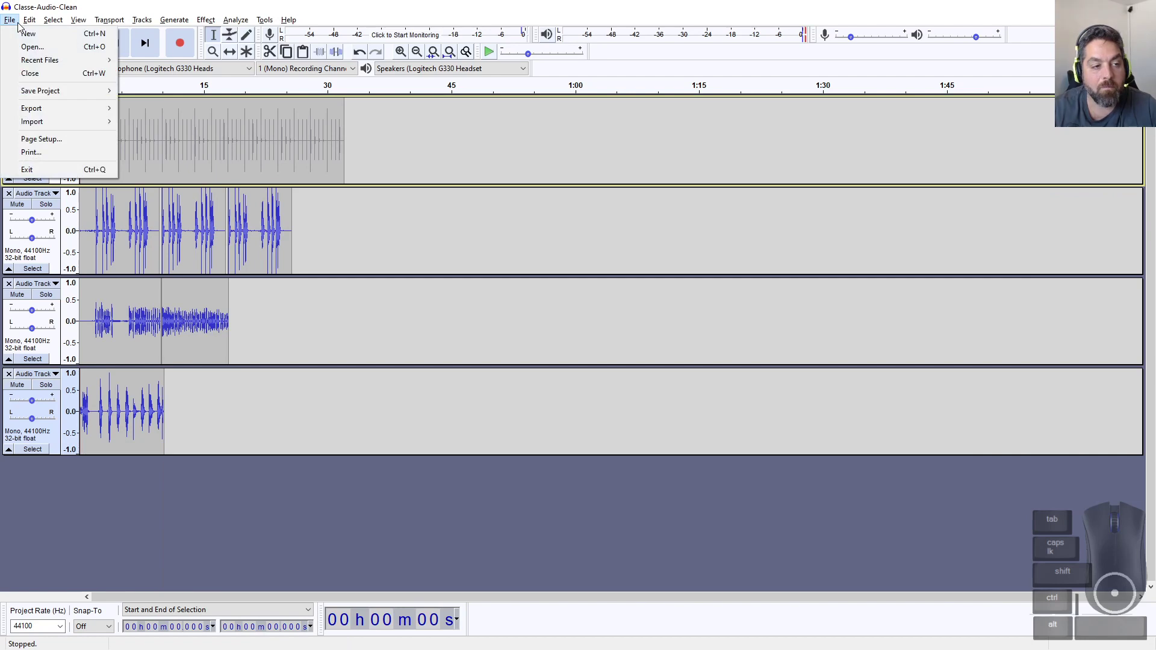
{"action": "mouse_move", "coordinate": [36, 91]}
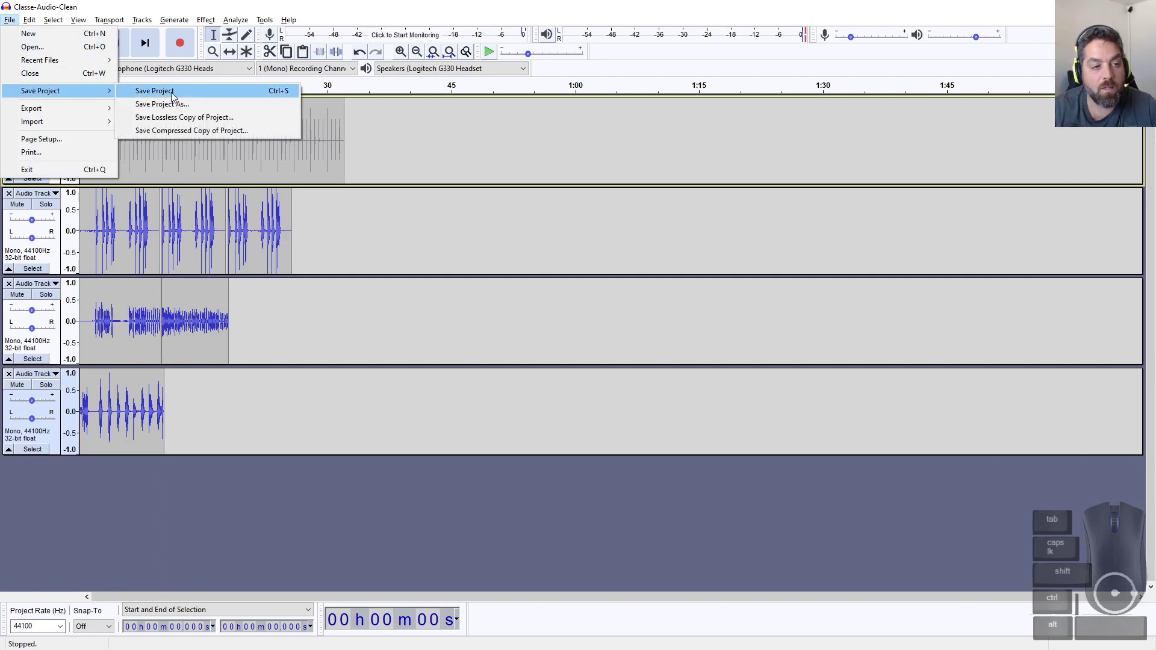
{"action": "left_click", "coordinate": [156, 91]}
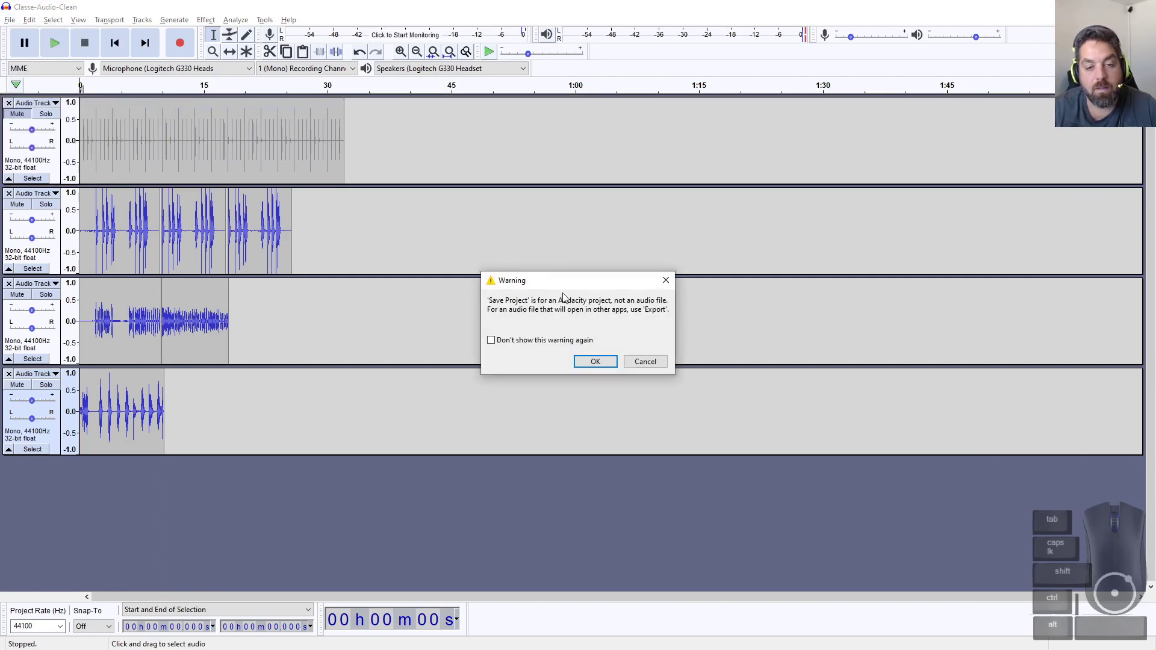
{"action": "left_click", "coordinate": [595, 361]}
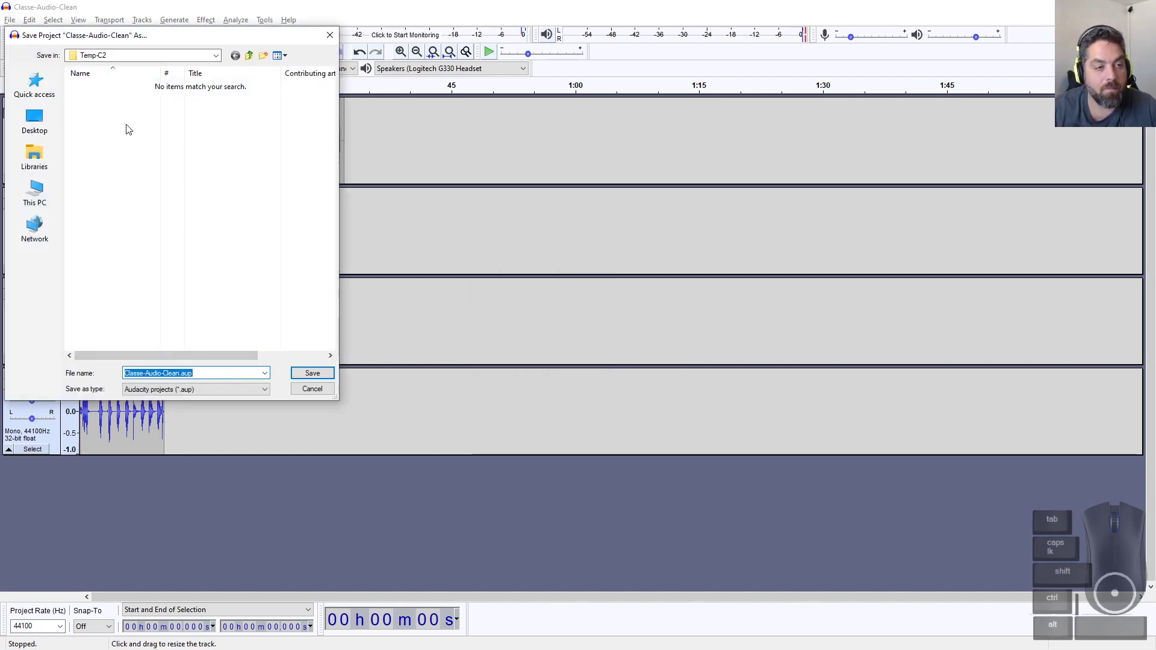
{"action": "left_click", "coordinate": [312, 374]}
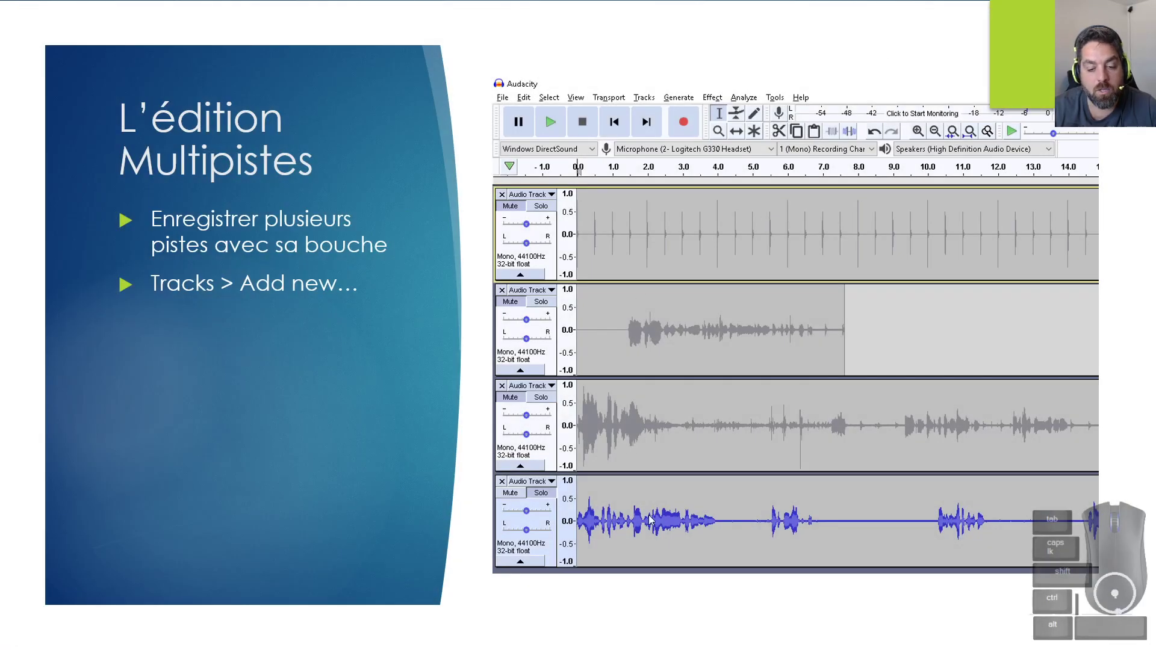
Step: Try to reopen the recent project Classe-Audio-Clean.aup from the empty Classe-Audio-Clean window in Audacity
{"action": "key", "text": "super"}
{"action": "mouse_move", "coordinate": [735, 639]}
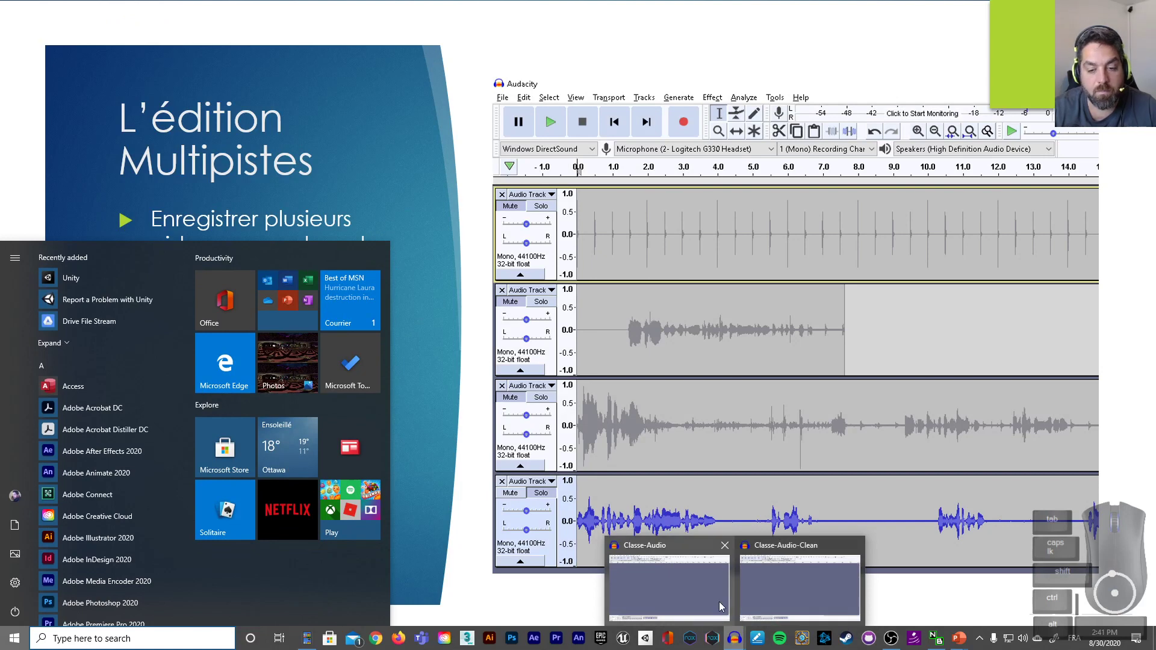
{"action": "left_click", "coordinate": [777, 598]}
{"action": "left_click", "coordinate": [7, 19]}
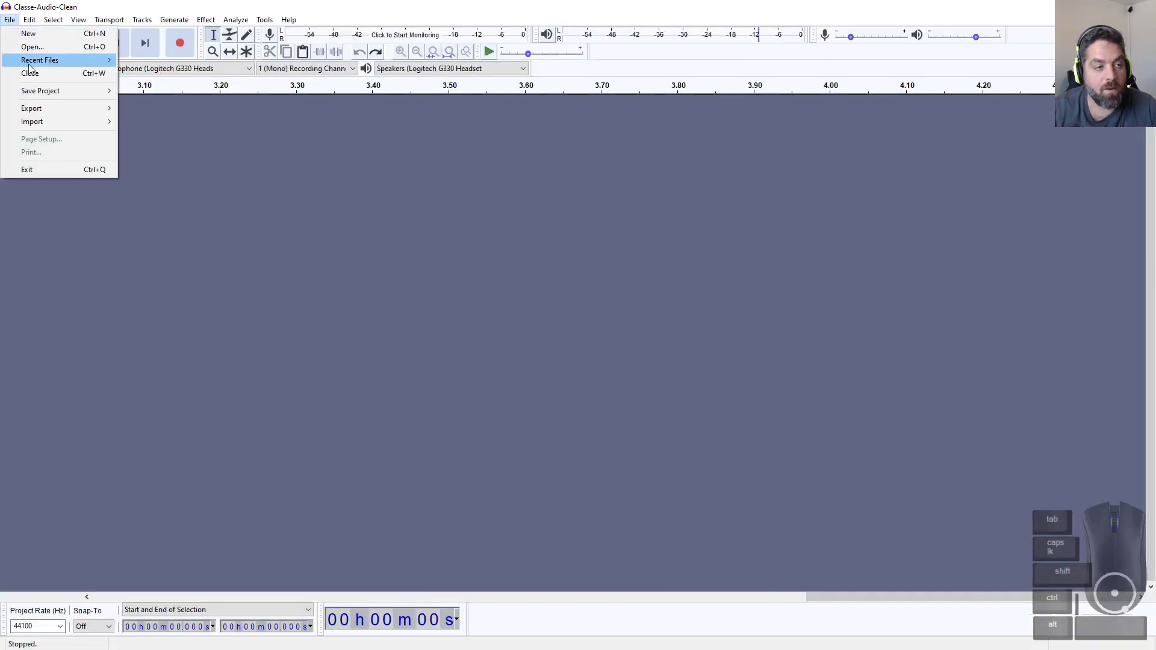
{"action": "mouse_move", "coordinate": [45, 60]}
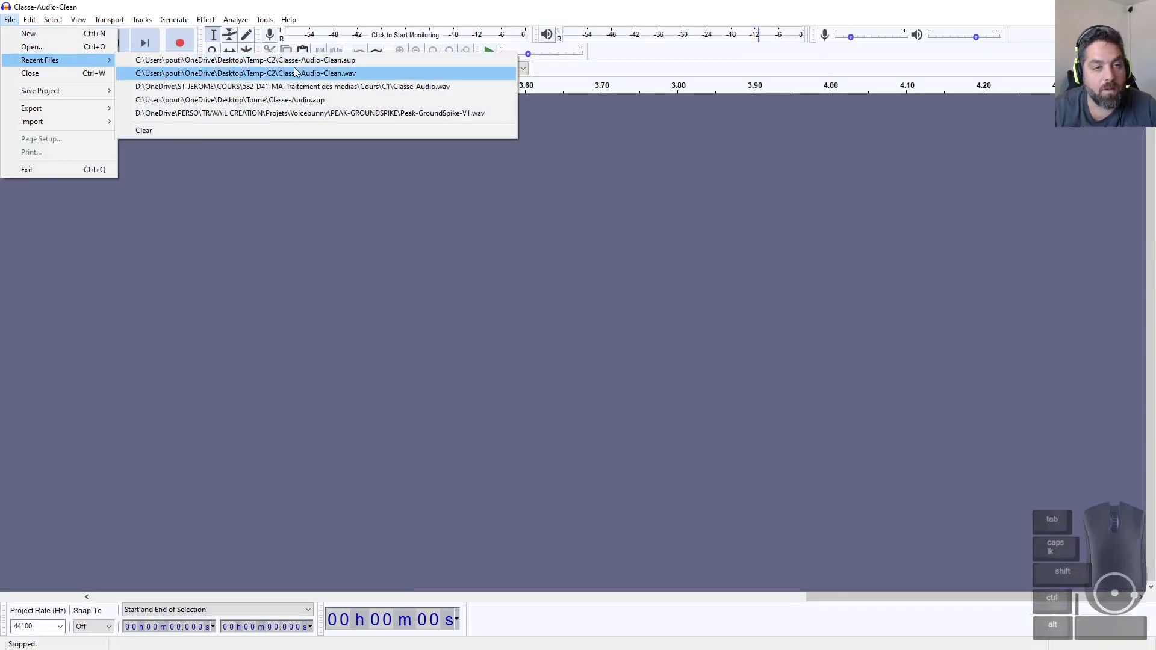
{"action": "left_click", "coordinate": [351, 60]}
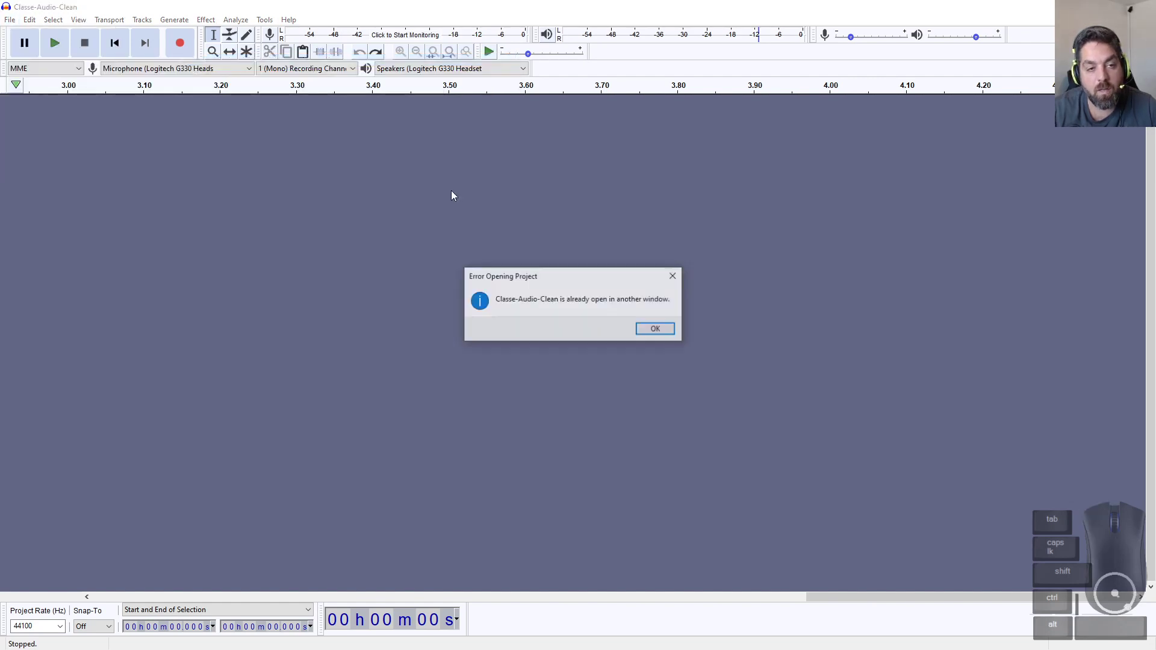
{"action": "left_click", "coordinate": [656, 330]}
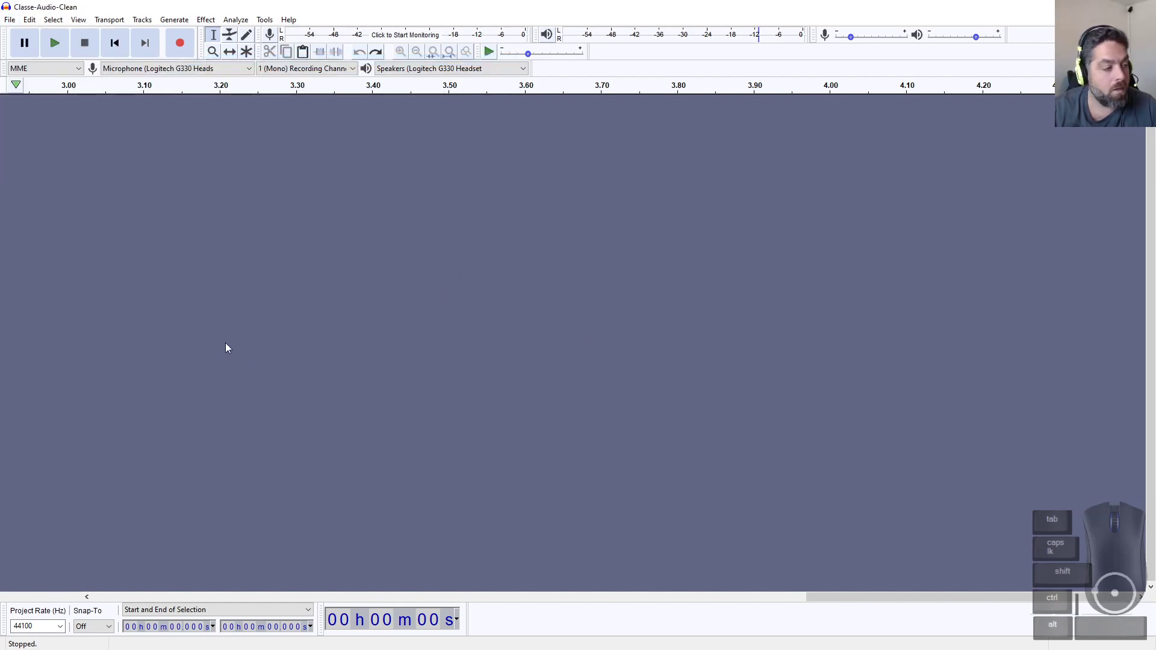
Step: Close the empty Classe-Audio project window without saving its changes
{"action": "key", "text": "alt+Tab"}
{"action": "key", "text": "alt+Tab"}
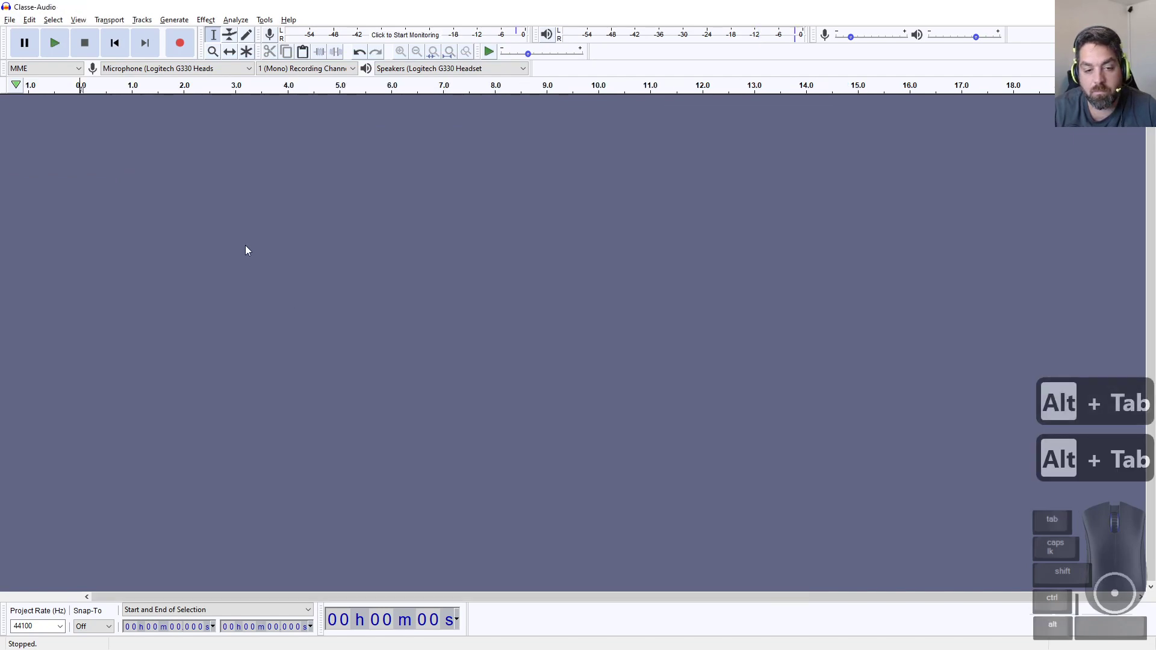
{"action": "left_click", "coordinate": [1143, 7]}
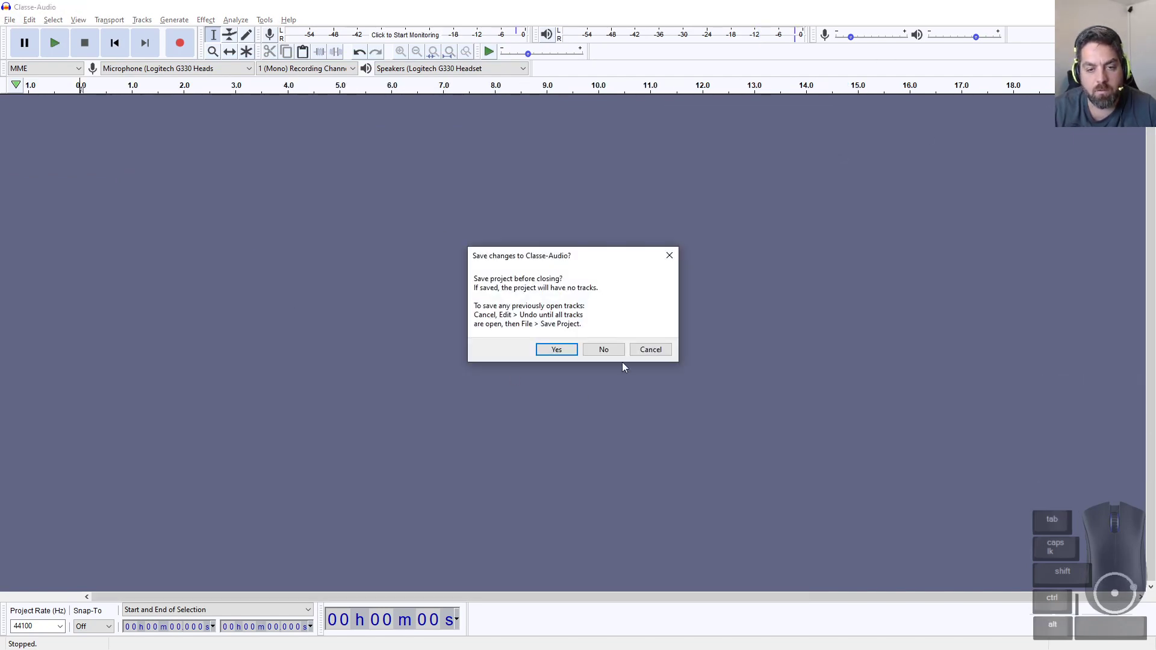
{"action": "left_click", "coordinate": [607, 352]}
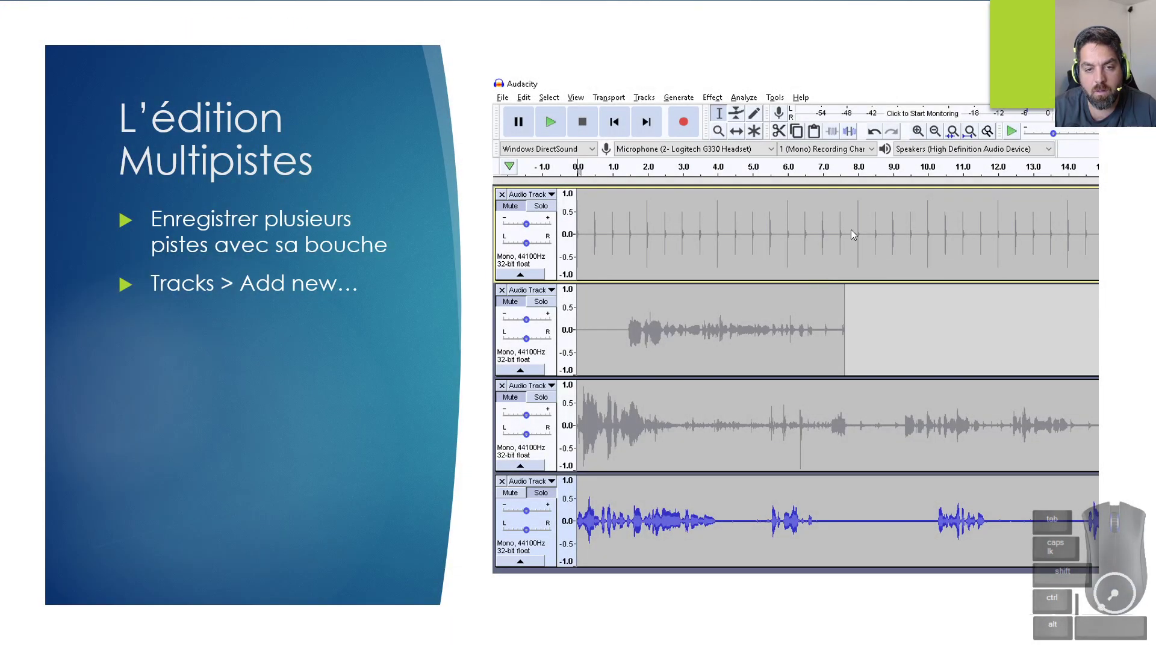
Step: Relaunch Audacity, dismiss the welcome window and open the recent project Classe-Audio-Clean.aup from the Temp-C2 folder
{"action": "key", "text": "super"}
{"action": "left_click", "coordinate": [737, 640]}
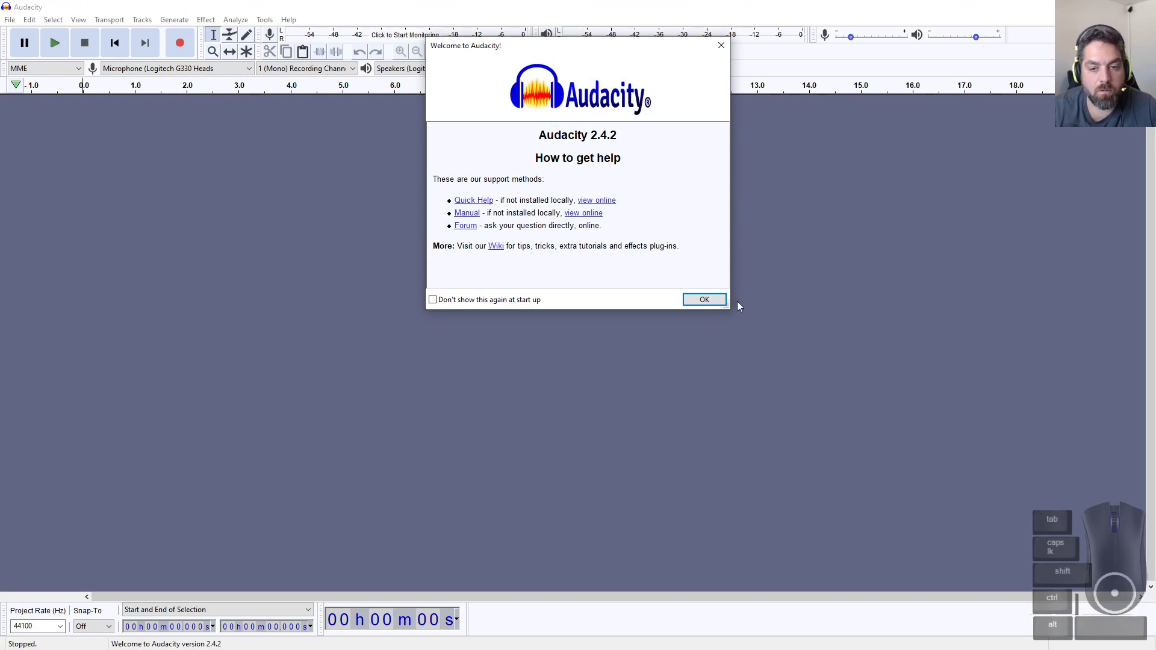
{"action": "left_click", "coordinate": [705, 299]}
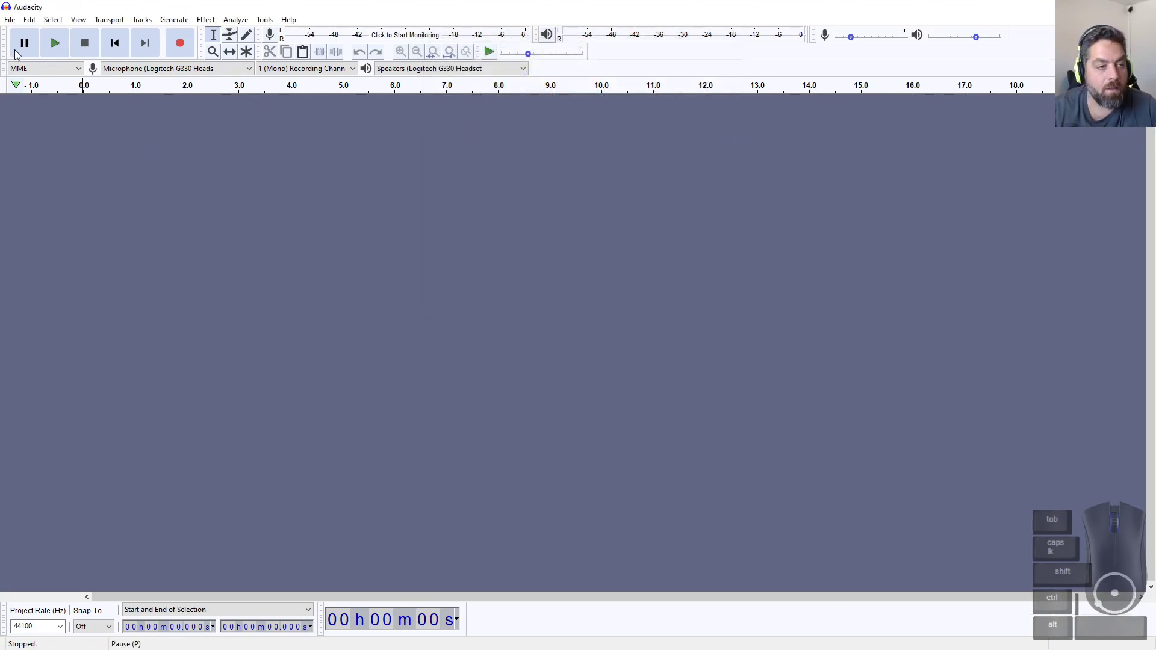
{"action": "left_click", "coordinate": [11, 21]}
{"action": "left_click", "coordinate": [44, 73]}
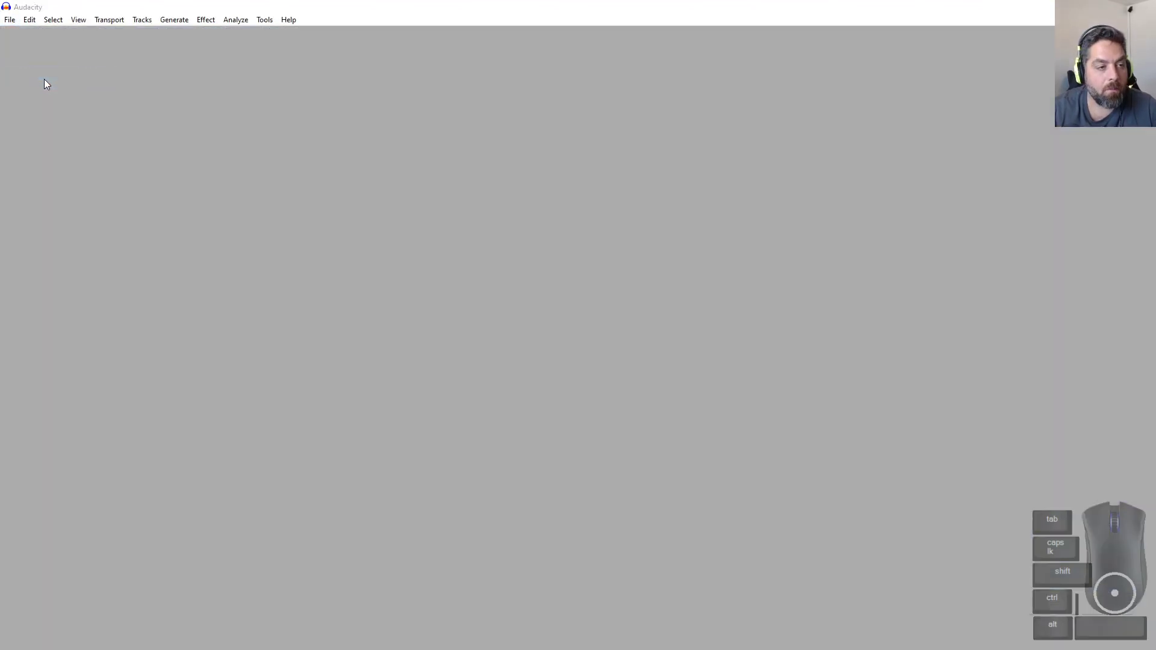
{"action": "left_click", "coordinate": [10, 20]}
{"action": "mouse_move", "coordinate": [30, 60]}
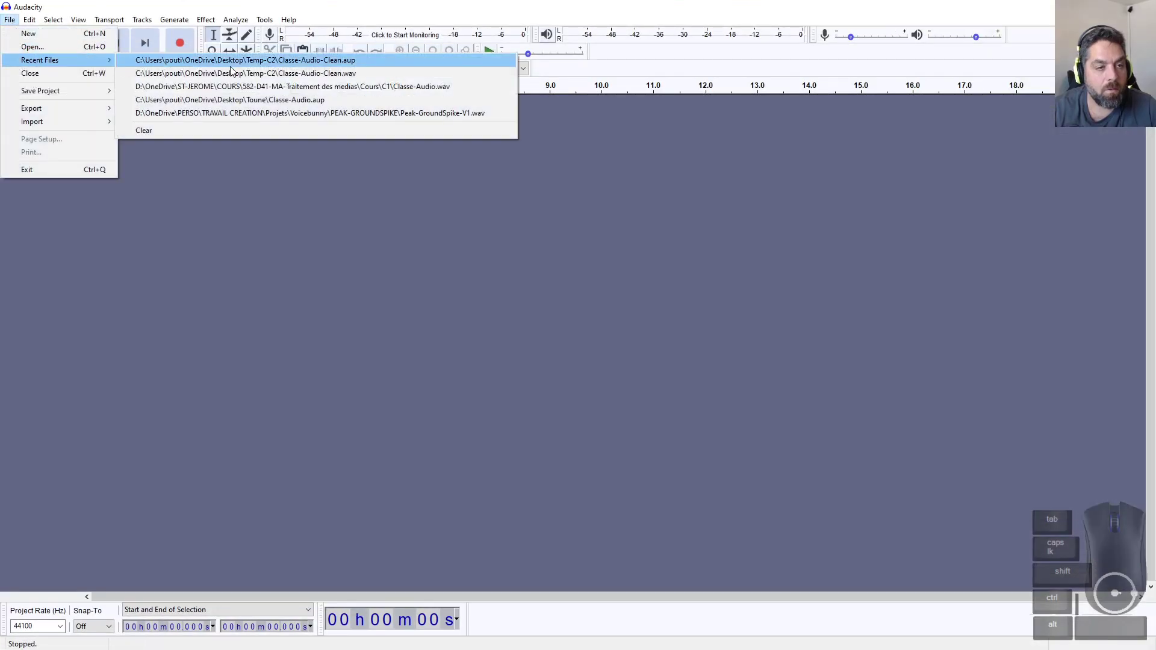
{"action": "left_click", "coordinate": [243, 61]}
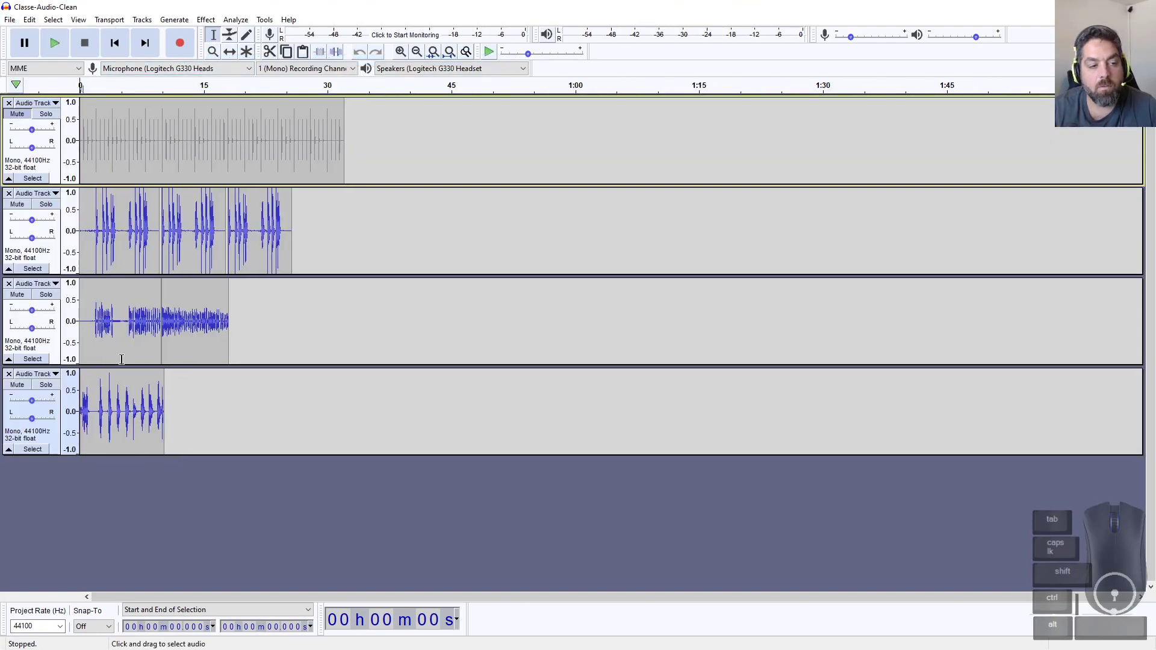
Step: Bring up the Temp-C2 folder in File Explorer, inspect the Classe-Audio-Clean_data folder and the Classe-Audio-Clean.aup file, and close the window
{"action": "key", "text": "alt+Tab"}
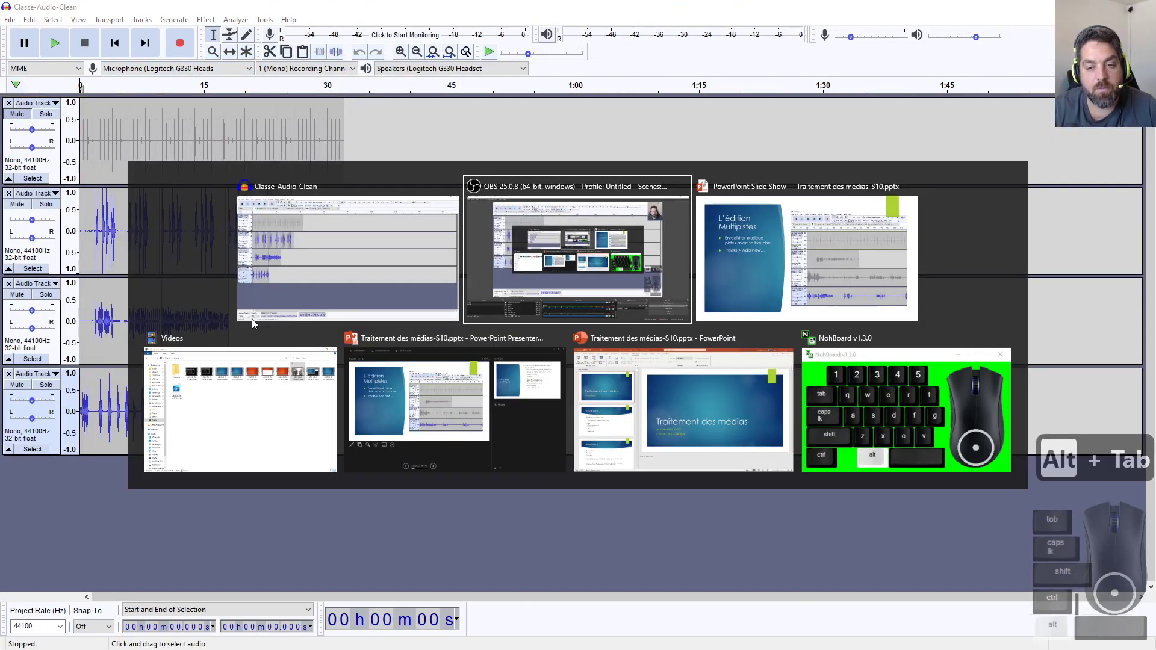
{"action": "key", "text": "alt+Tab"}
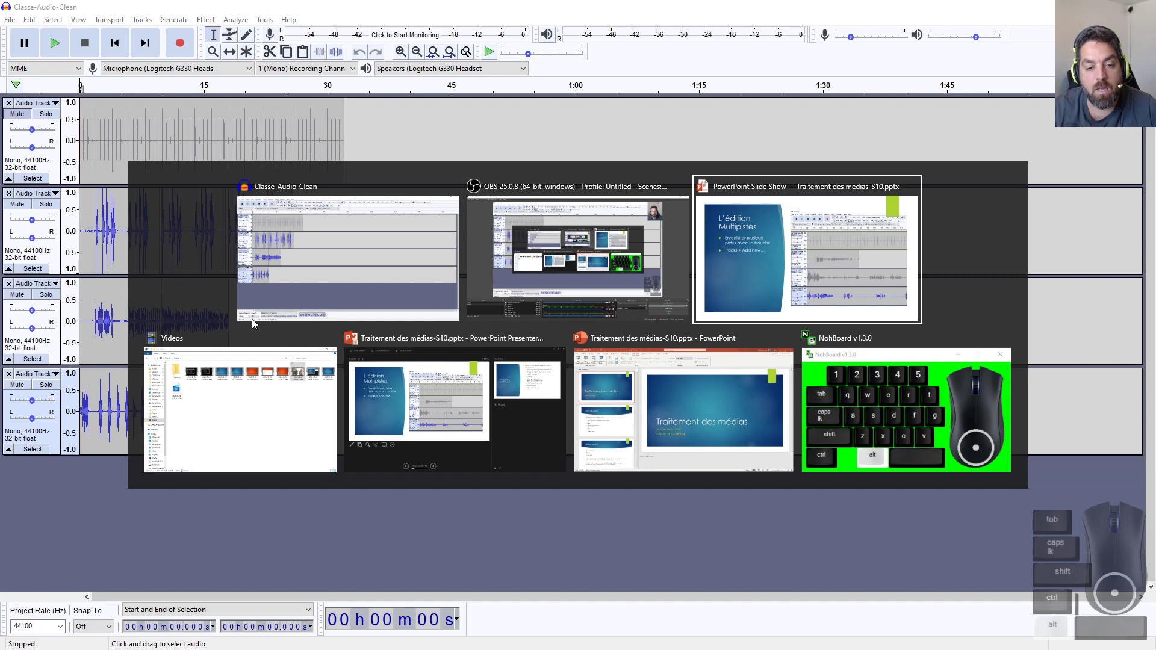
{"action": "left_click", "coordinate": [252, 316]}
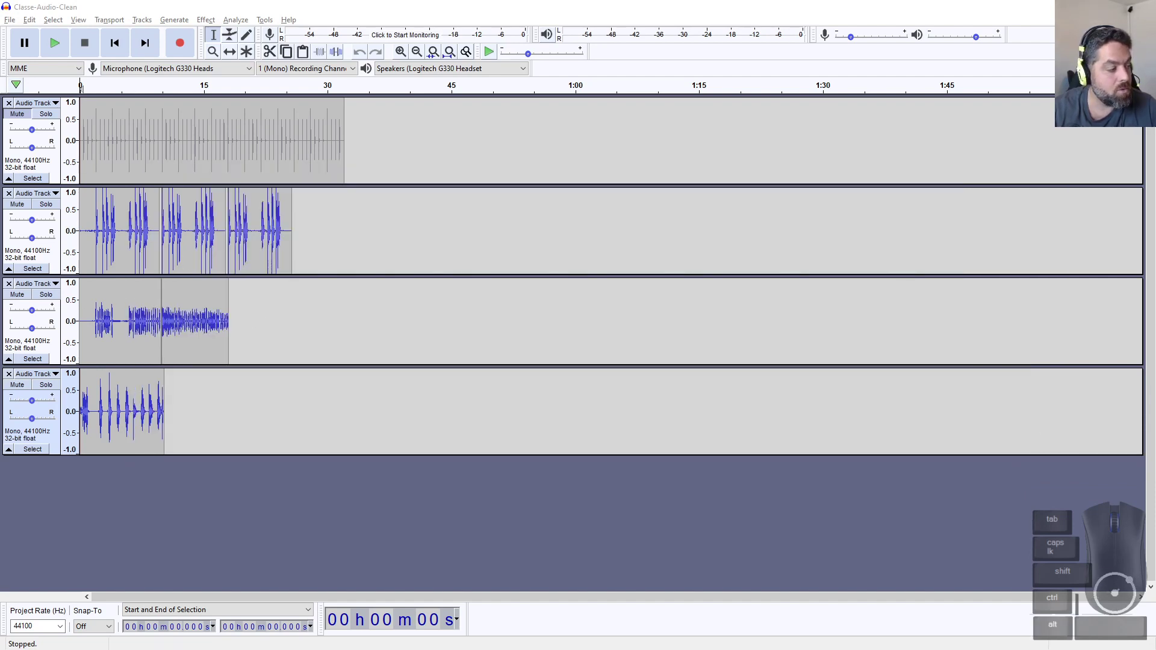
{"action": "left_click_drag", "start_coordinate": [0, 136], "coordinate": [433, 93]}
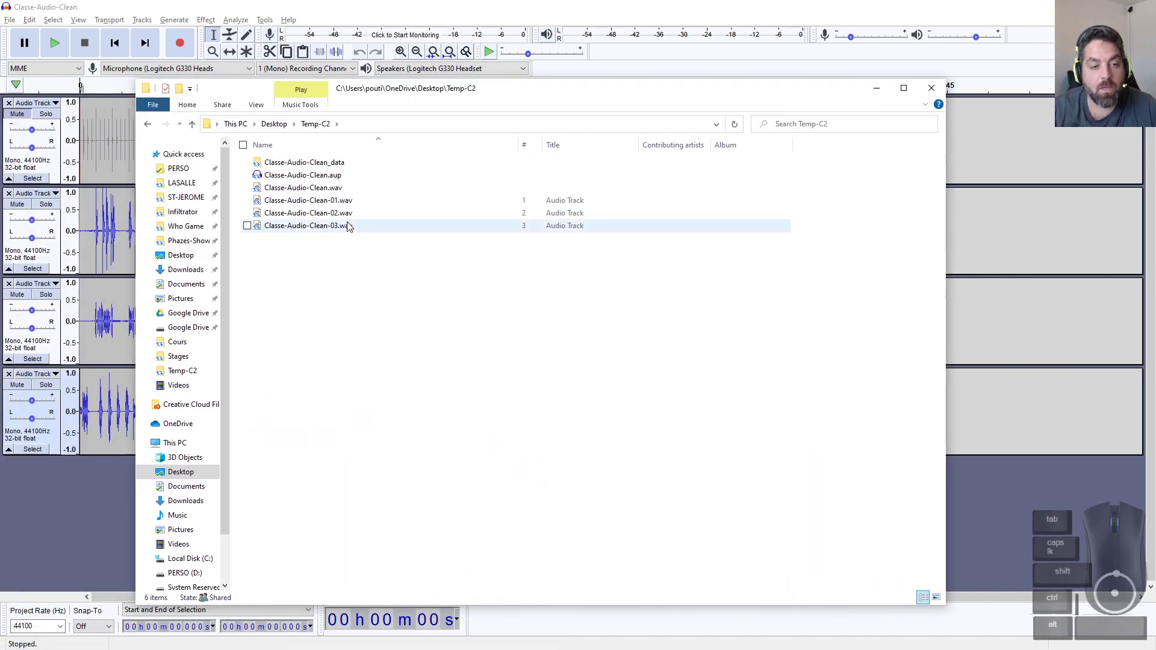
{"action": "double_click", "coordinate": [304, 163]}
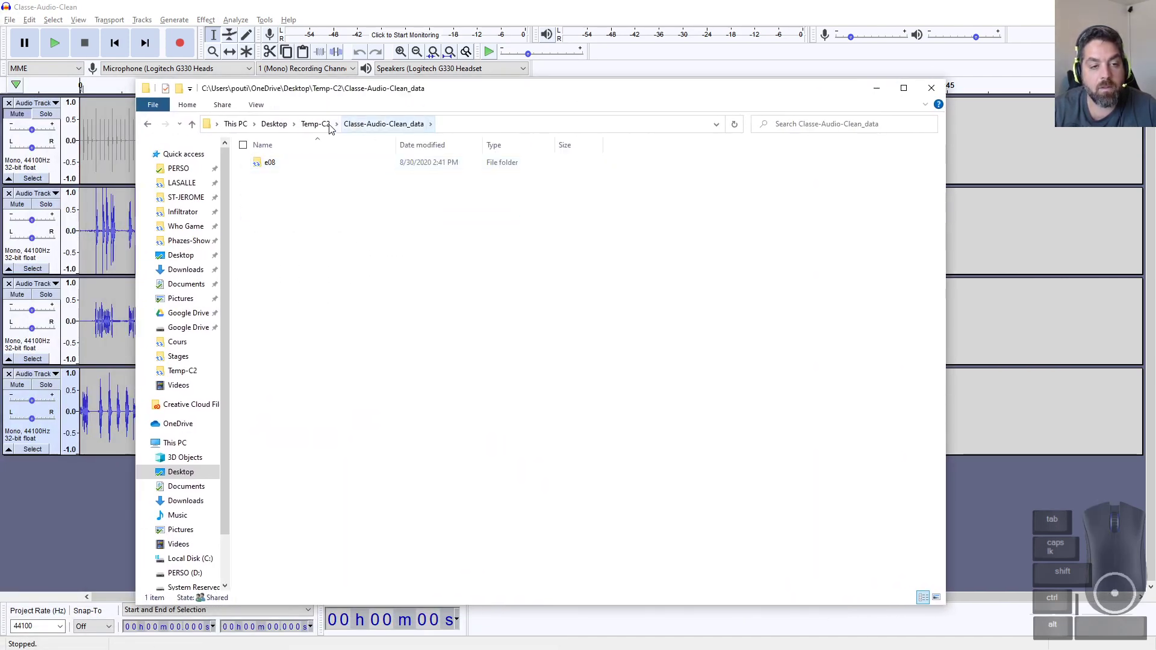
{"action": "left_click", "coordinate": [316, 124]}
{"action": "left_click", "coordinate": [332, 177]}
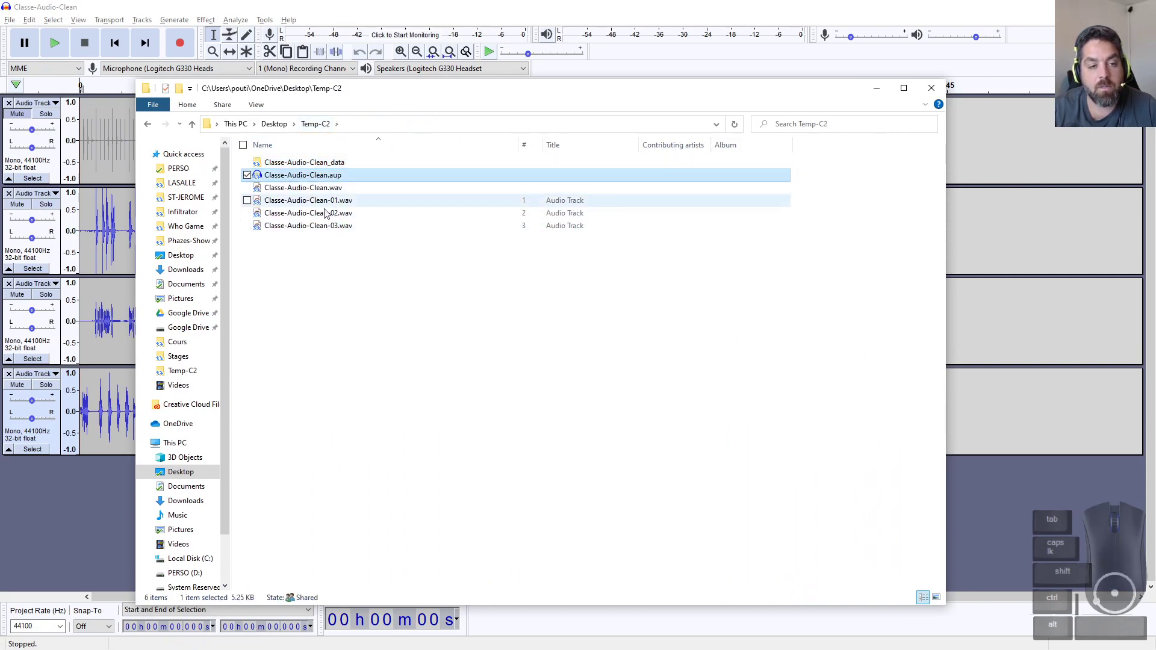
{"action": "left_click", "coordinate": [931, 88]}
Step: Export the whole project as the mono WAV mixdown Classe-Audio-Clean-MIX.wav in the Temp-C2 folder, leaving the metadata tags empty
{"action": "left_click", "coordinate": [10, 20]}
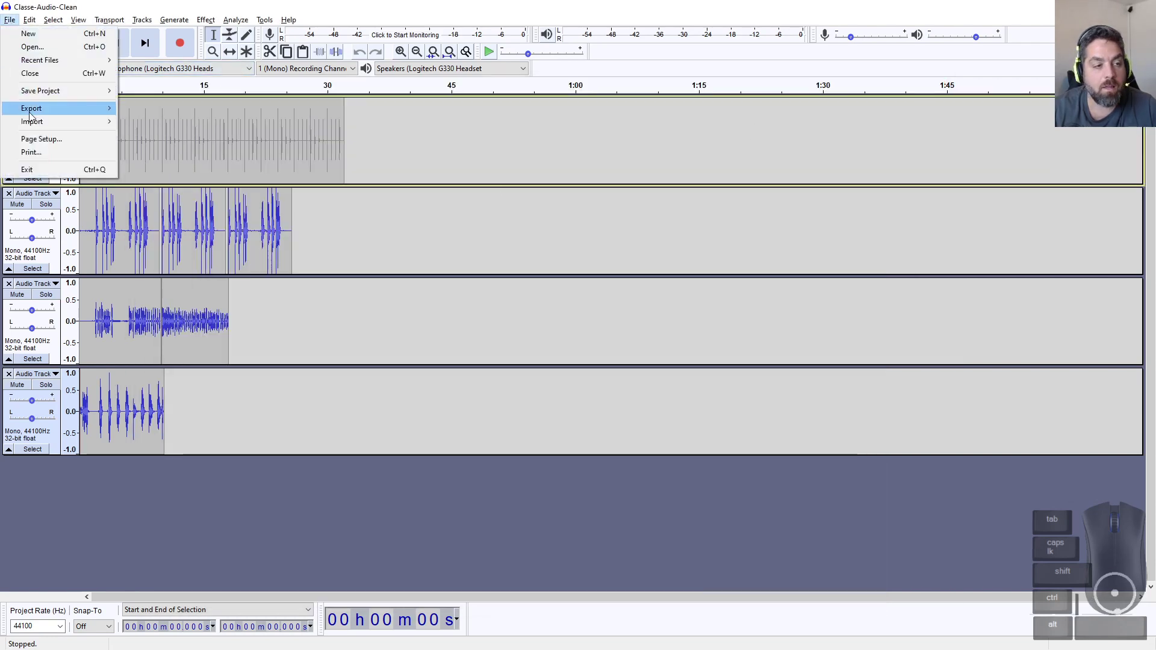
{"action": "mouse_move", "coordinate": [36, 109]}
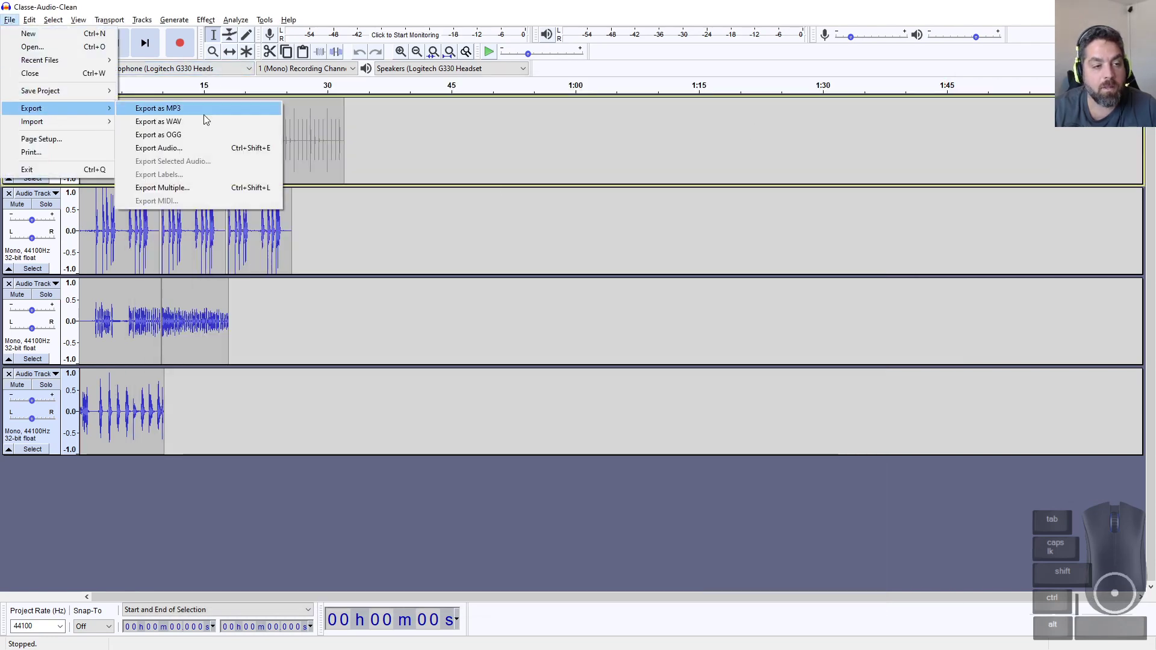
{"action": "left_click", "coordinate": [158, 121]}
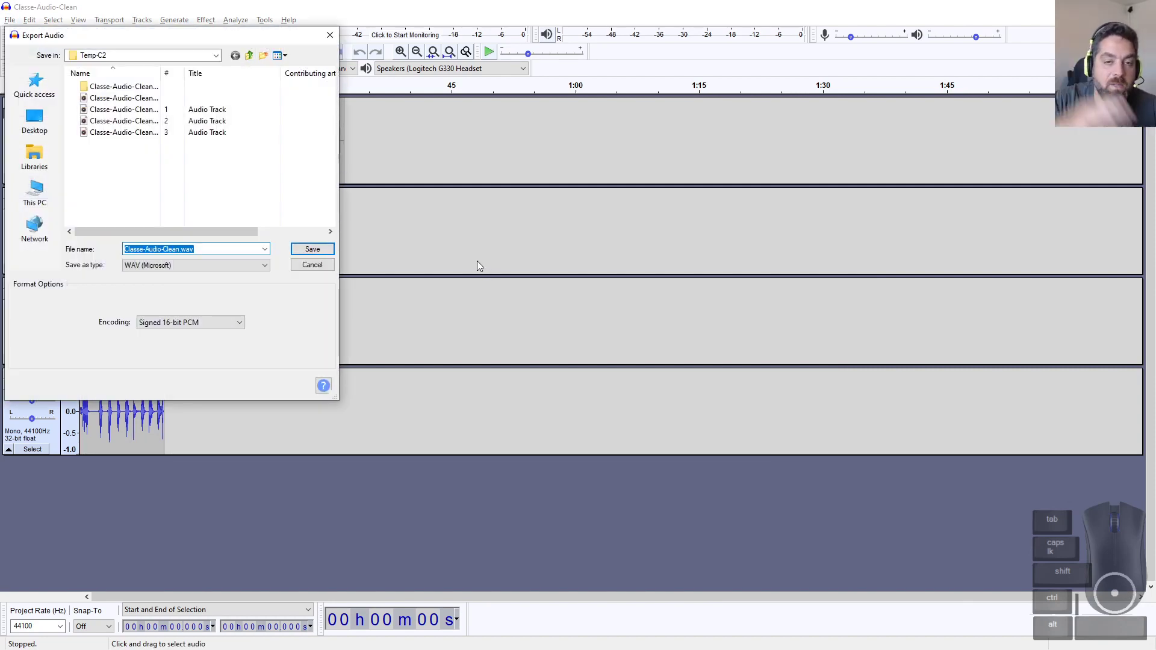
{"action": "left_click", "coordinate": [182, 248]}
{"action": "type", "text": "-"}
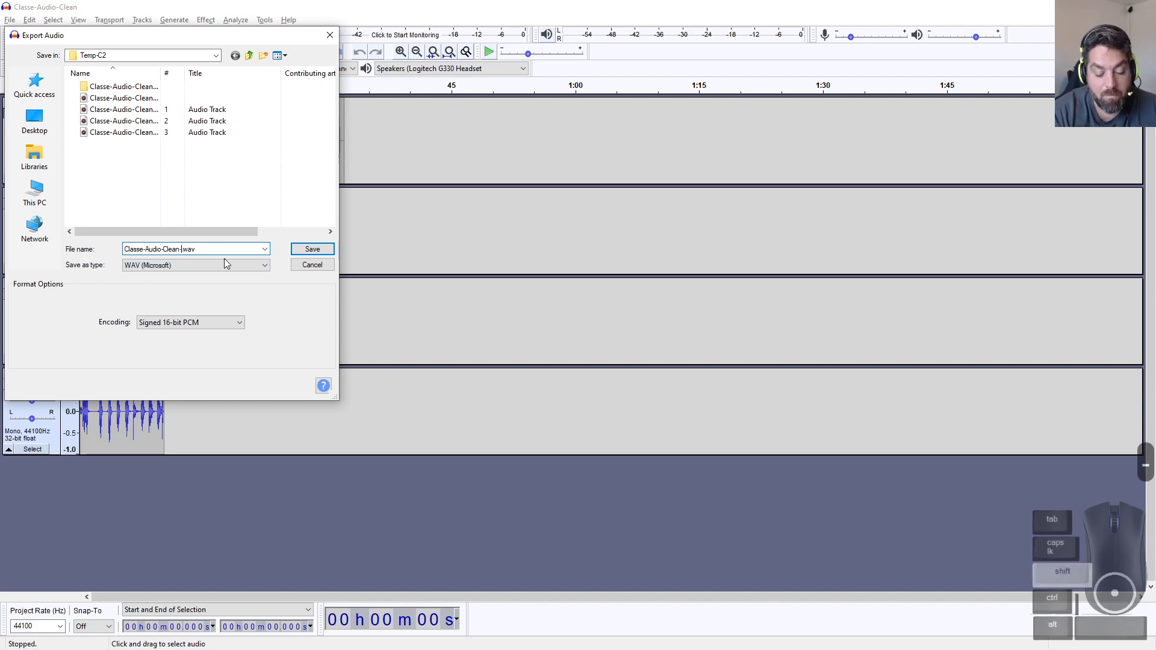
{"action": "type", "text": "MIX"}
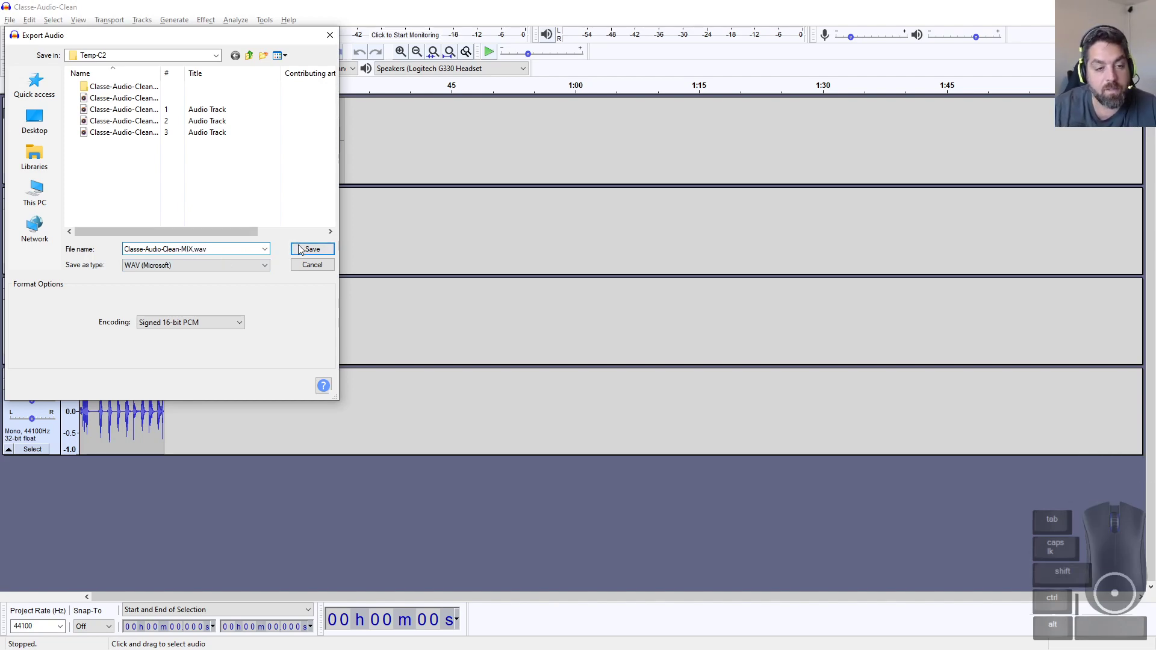
{"action": "left_click", "coordinate": [300, 249]}
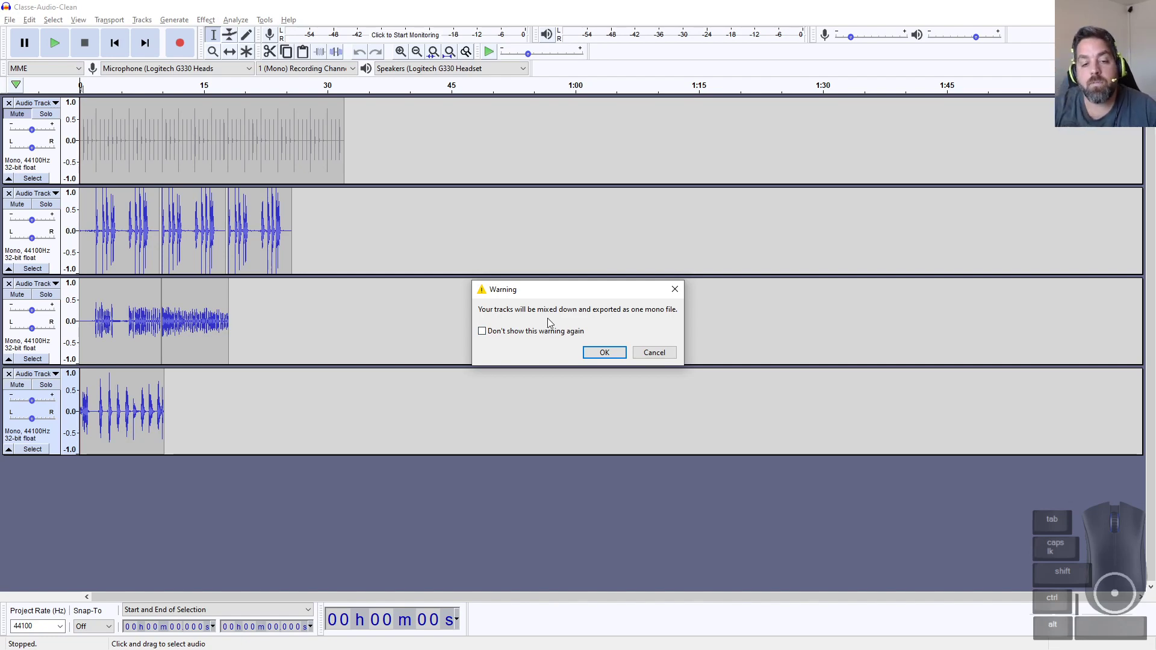
{"action": "left_click", "coordinate": [603, 353]}
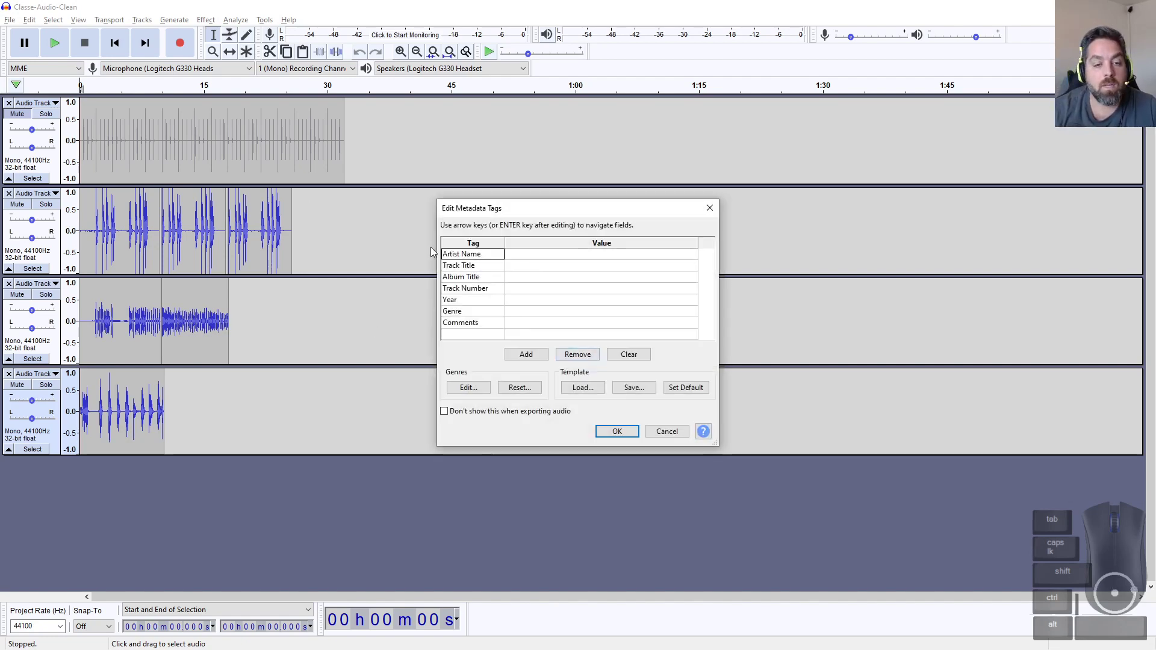
{"action": "left_click", "coordinate": [626, 432]}
Step: Open a new File Explorer window and go to the Temp-C2 folder on the Desktop
{"action": "key", "text": "alt+Tab"}
{"action": "key", "text": "alt+Tab"}
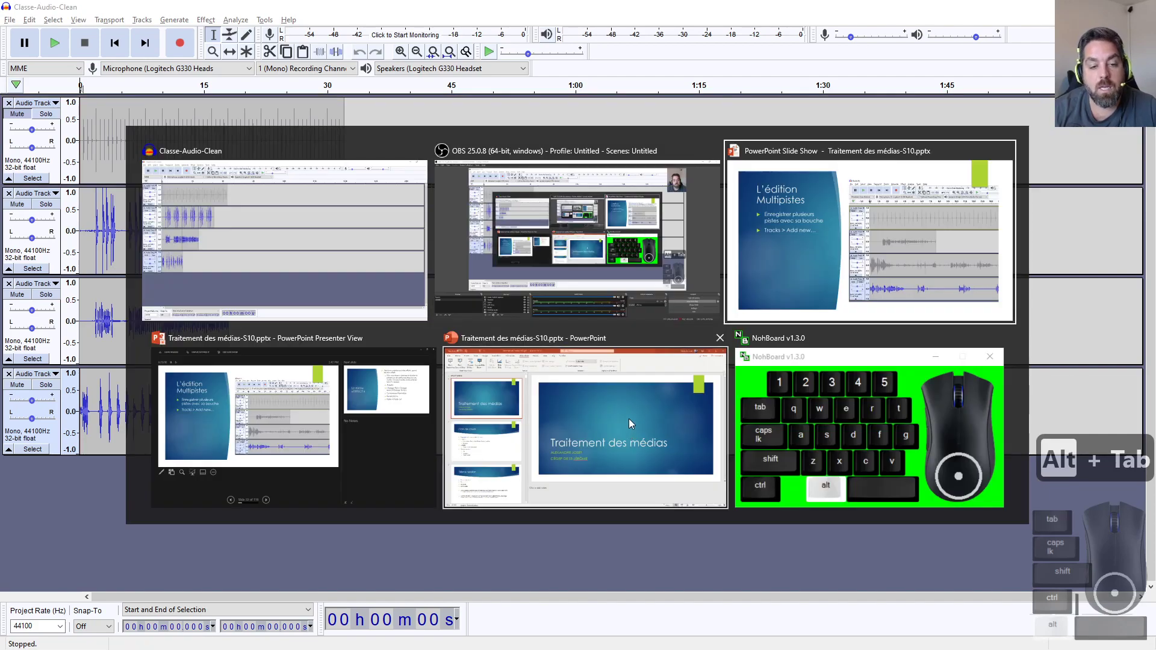
{"action": "key", "text": "super+e"}
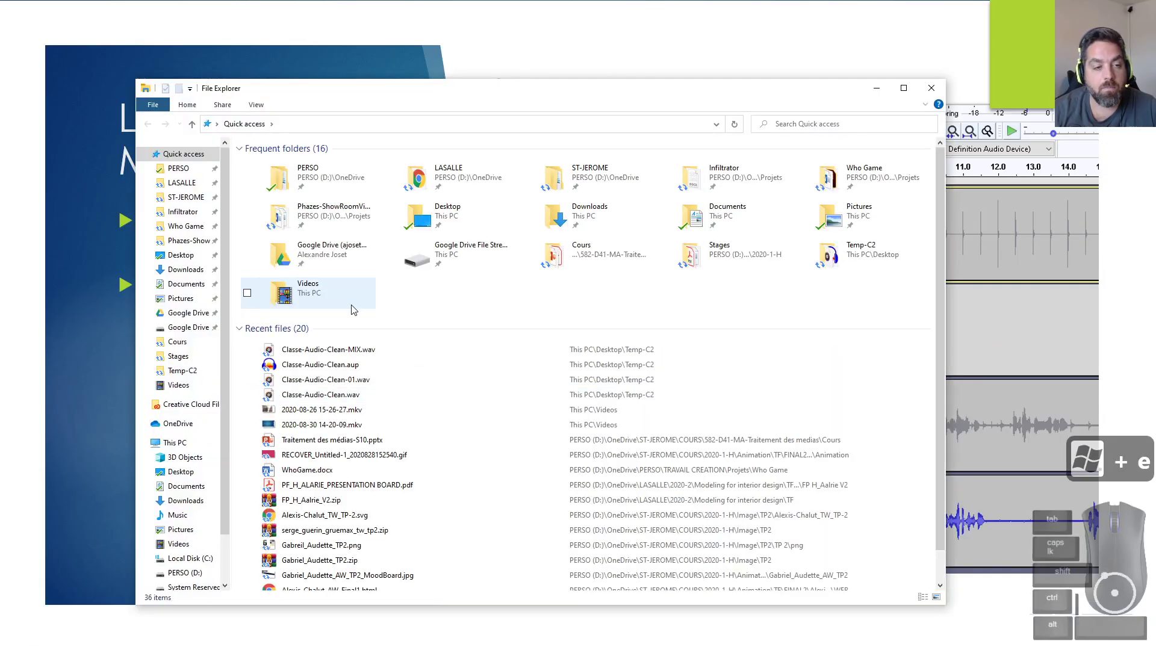
{"action": "left_click", "coordinate": [184, 255]}
{"action": "left_click", "coordinate": [285, 165]}
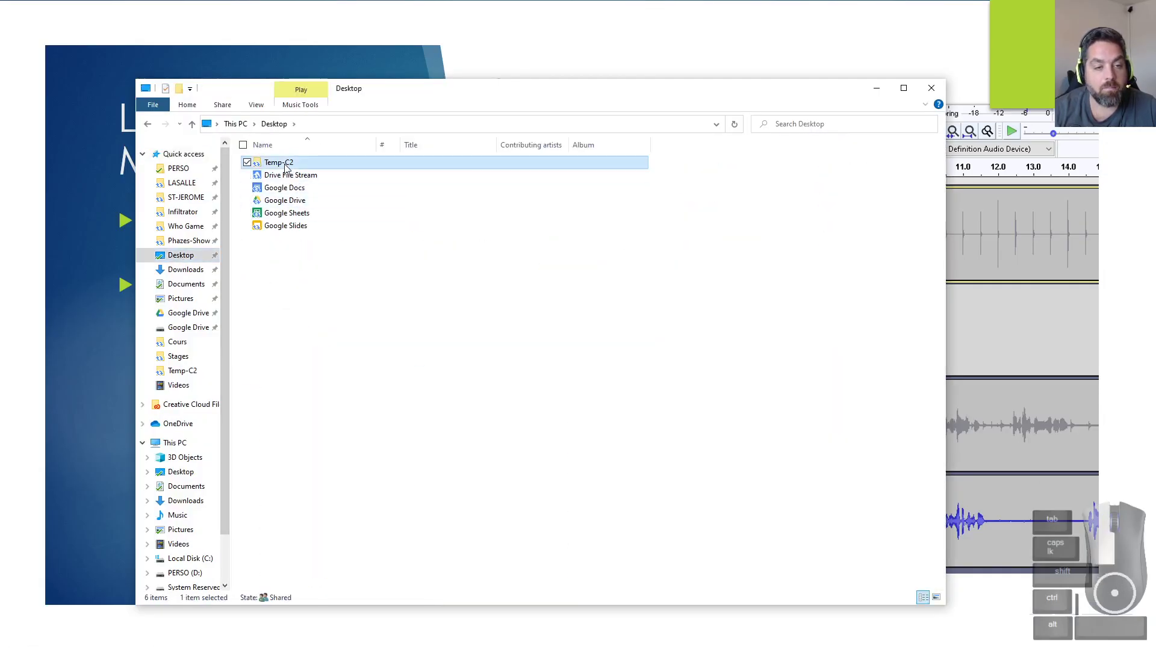
{"action": "double_click", "coordinate": [285, 165]}
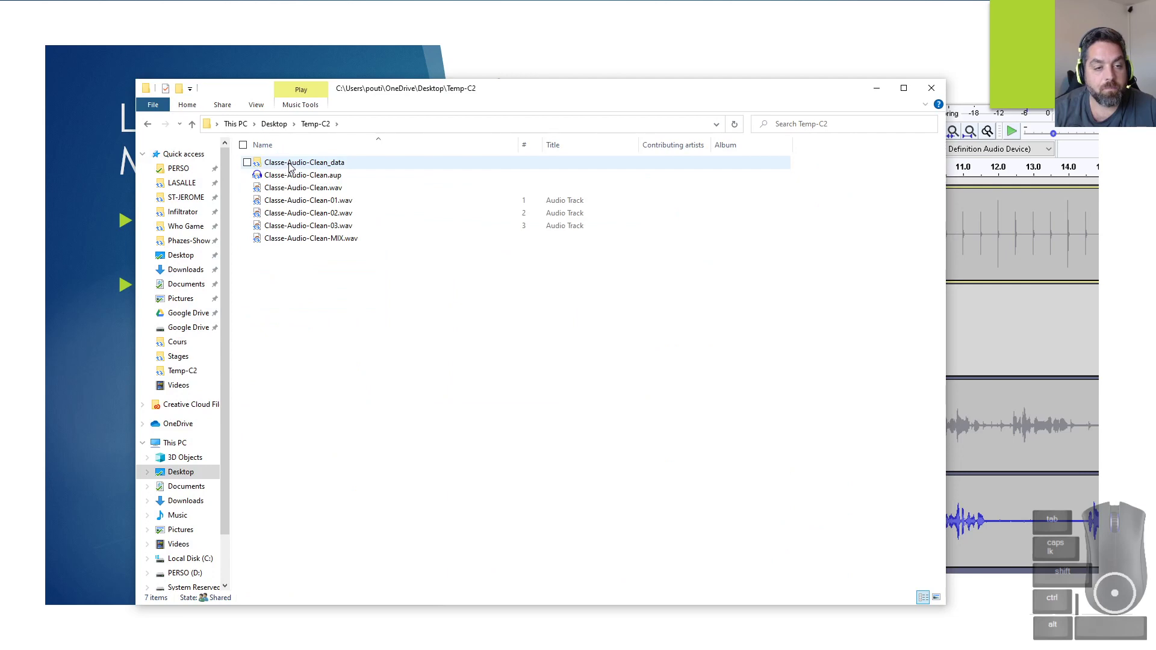
Step: Play Classe-Audio-Clean-MIX.wav in the music player for a few seconds, pause it and close the player
{"action": "double_click", "coordinate": [324, 238]}
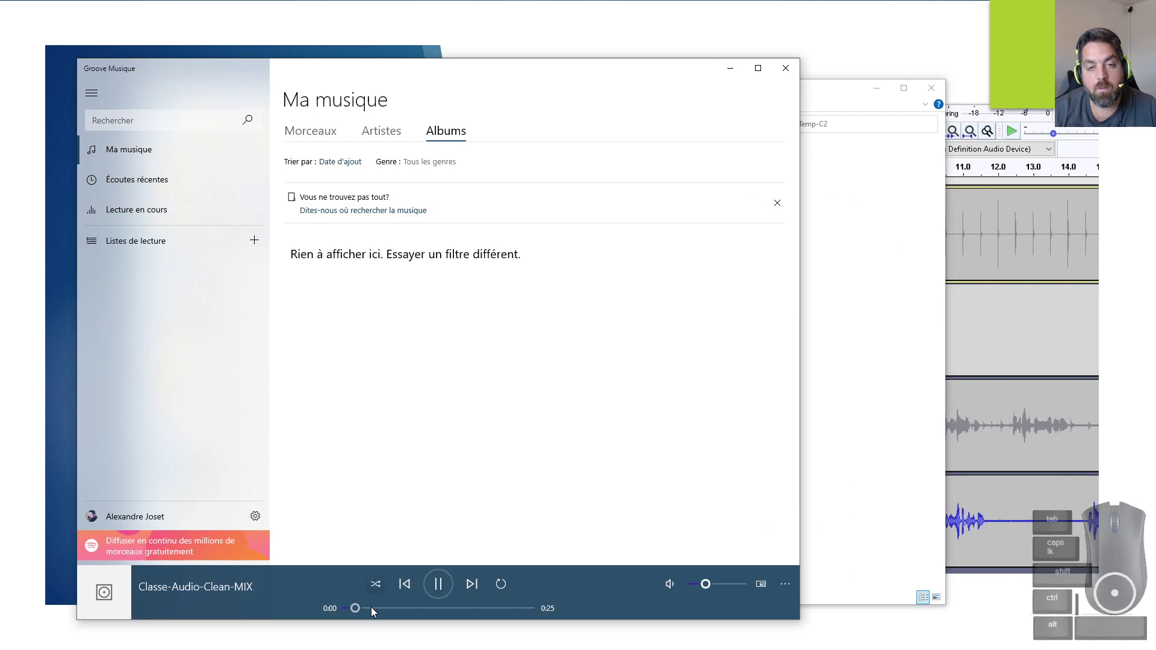
{"action": "left_click", "coordinate": [439, 585]}
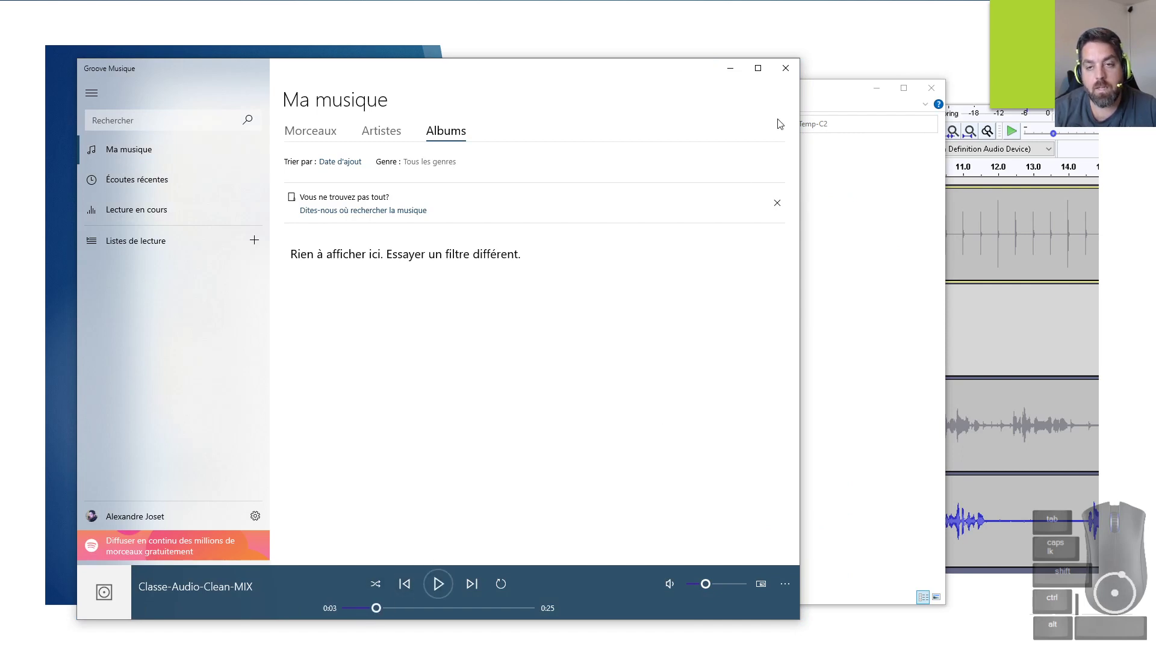
{"action": "left_click", "coordinate": [787, 68]}
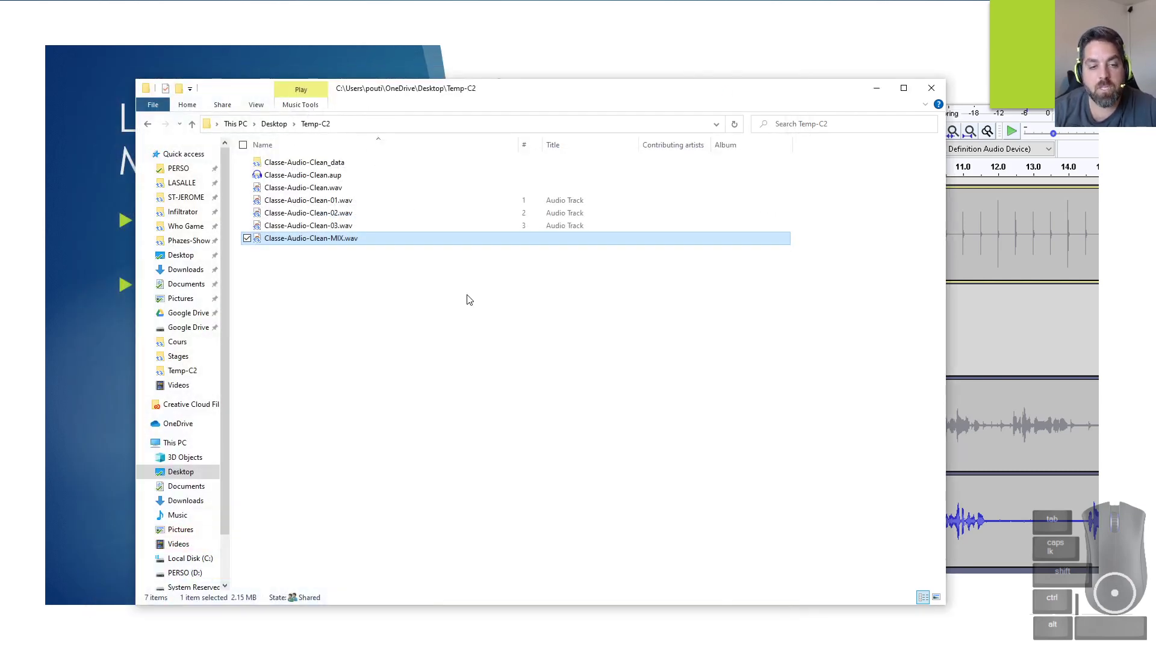
Step: Check the project in Audacity, switch to the PowerPoint slide show and advance to the slide about the EFFECT menu
{"action": "key", "text": "alt+Tab"}
{"action": "key", "text": "alt+Tab"}
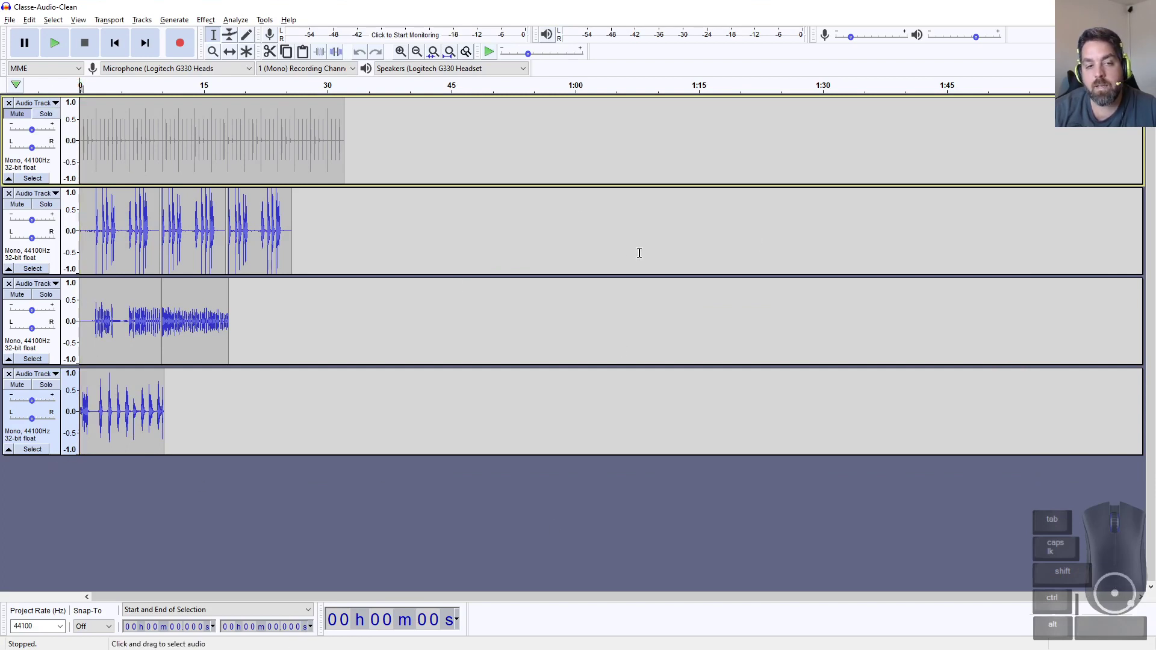
{"action": "key", "text": "alt+Tab"}
{"action": "key", "text": "alt+Tab"}
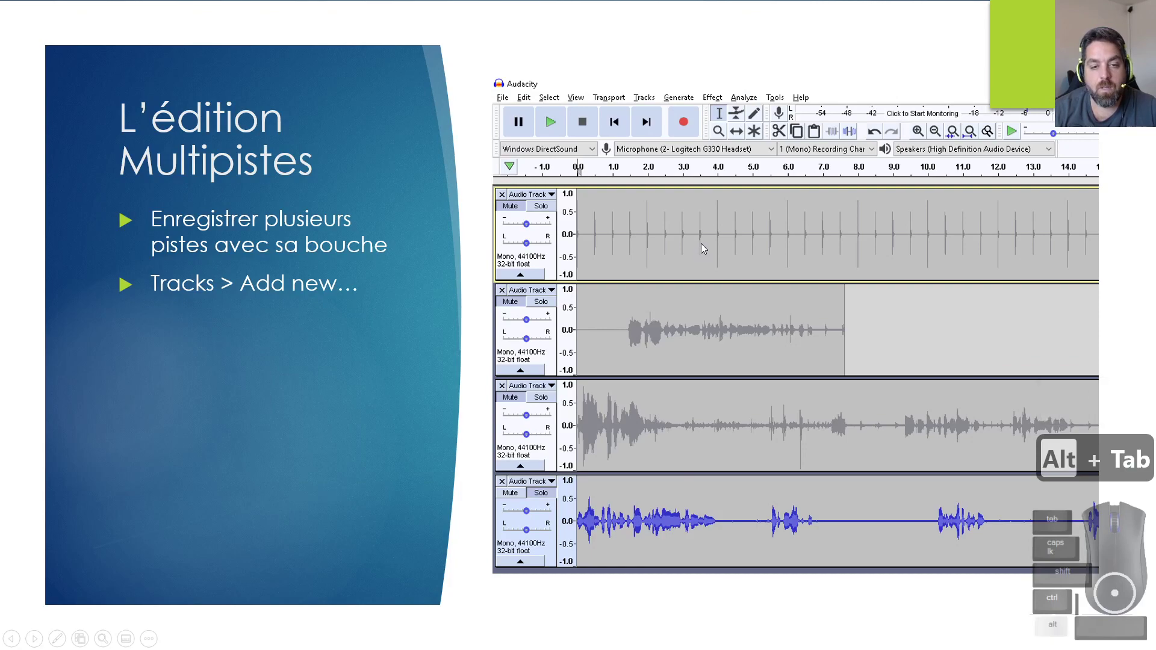
{"action": "left_click", "coordinate": [367, 314]}
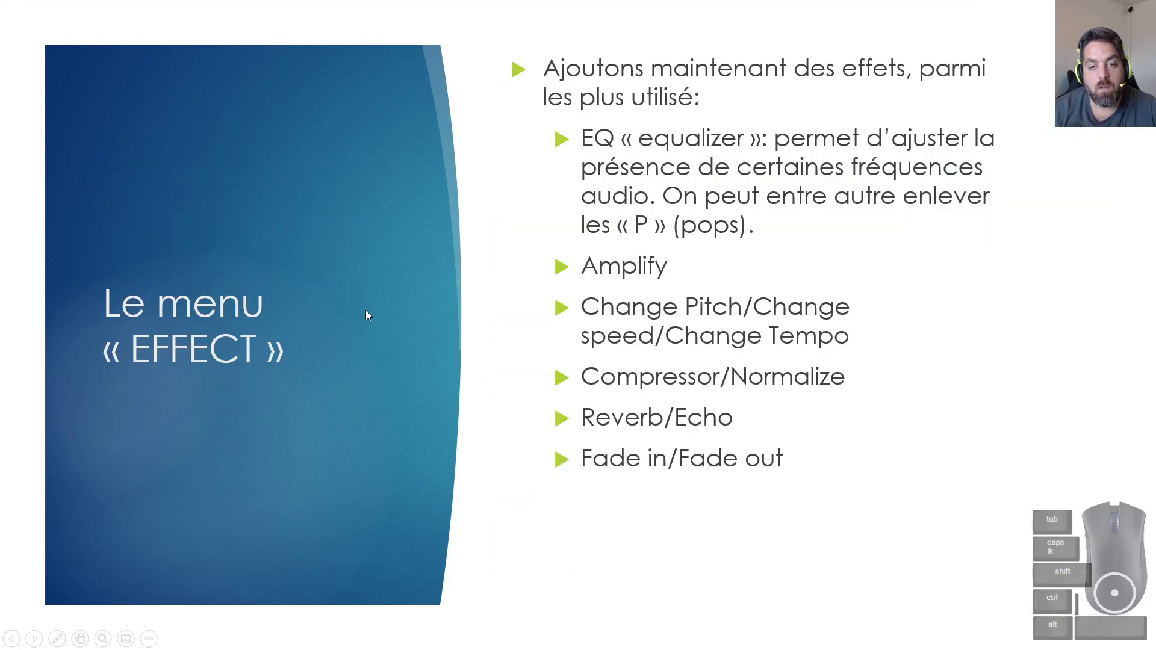
{"action": "key", "text": "Left"}
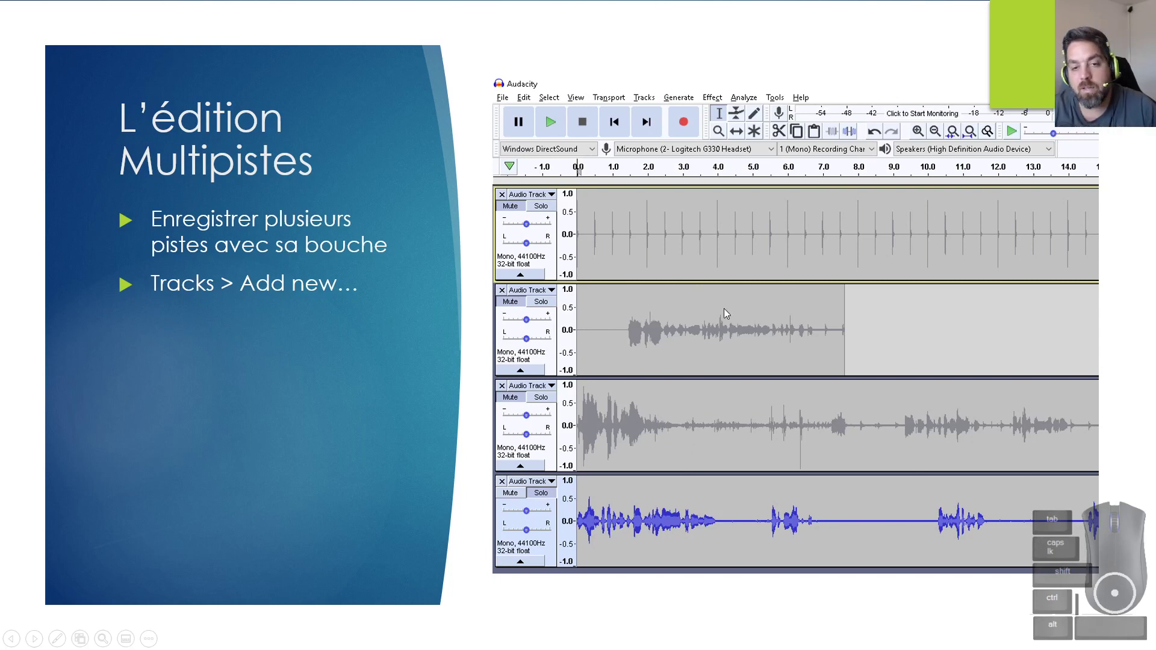
{"action": "scroll", "coordinate": [724, 309], "scroll_direction": "down", "scroll_amount": 1}
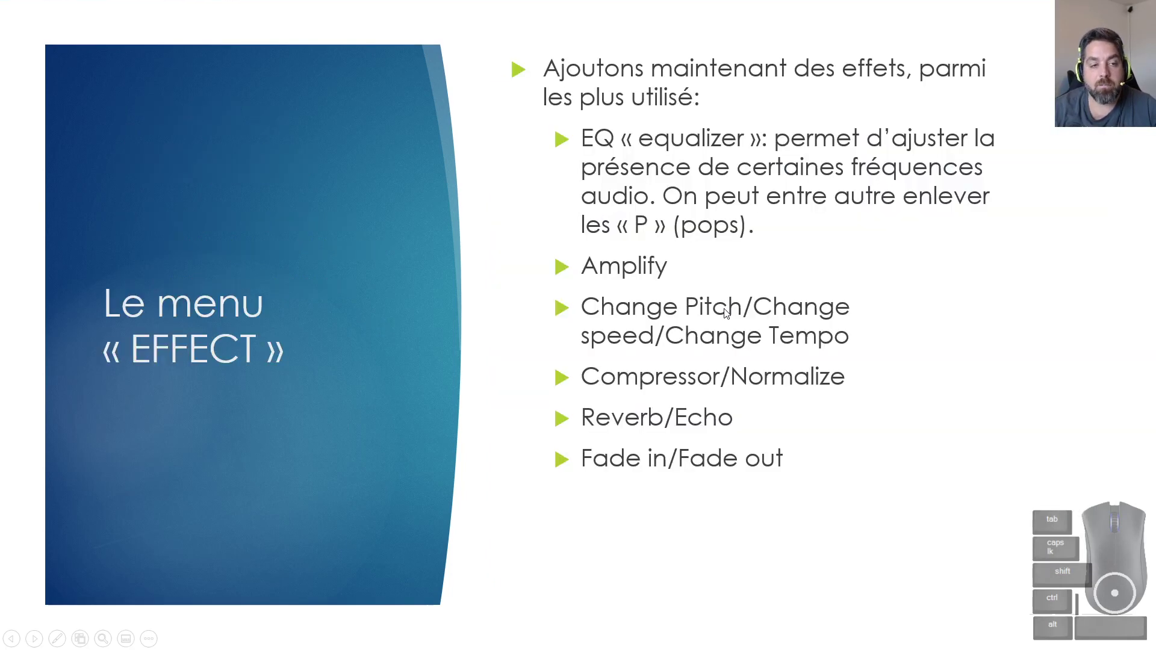
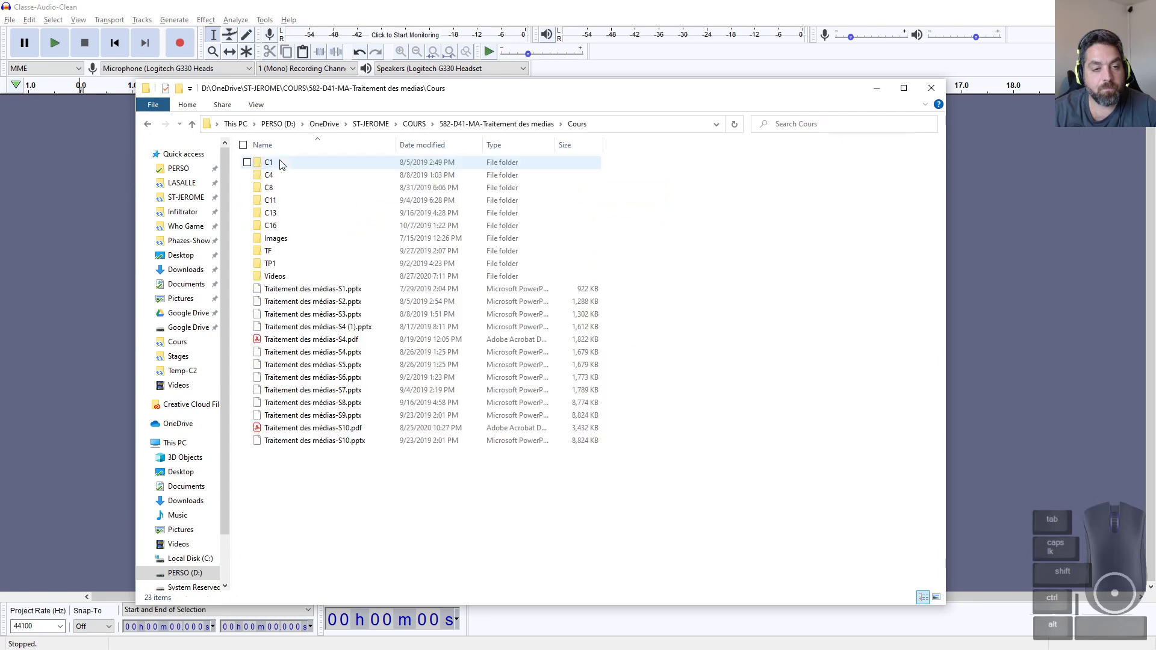
Step: Import Classe-Audio.wav from the course's C1 folder into the empty Audacity project and close File Explorer
{"action": "double_click", "coordinate": [287, 164]}
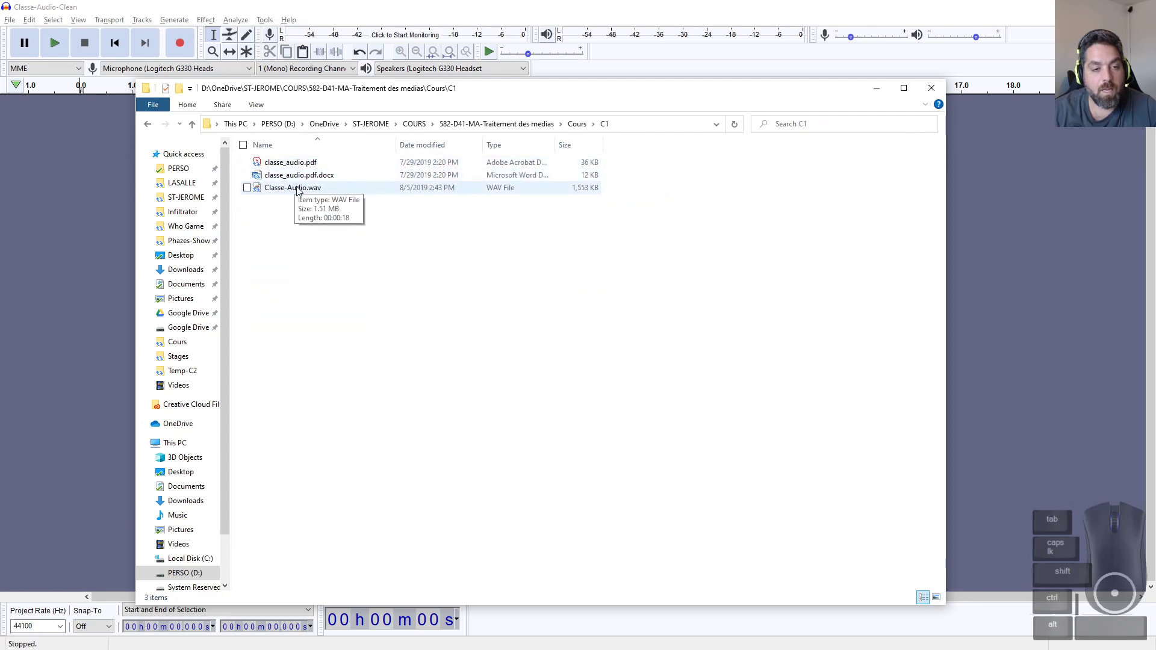
{"action": "left_click_drag", "start_coordinate": [296, 190], "coordinate": [113, 169]}
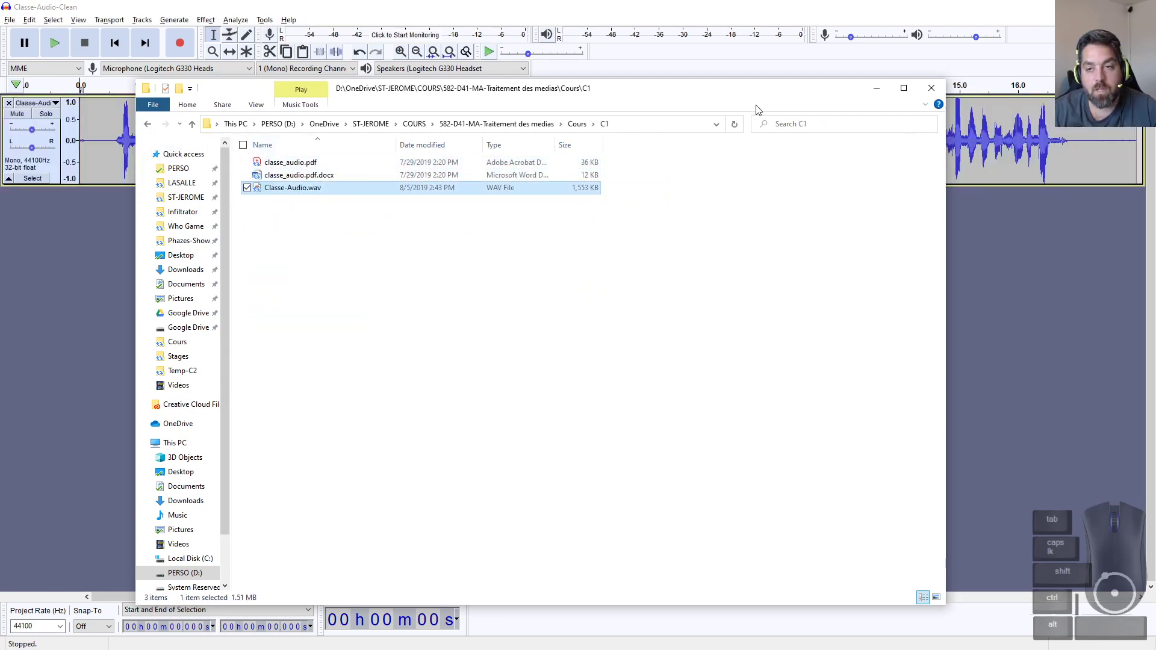
{"action": "left_click", "coordinate": [932, 88]}
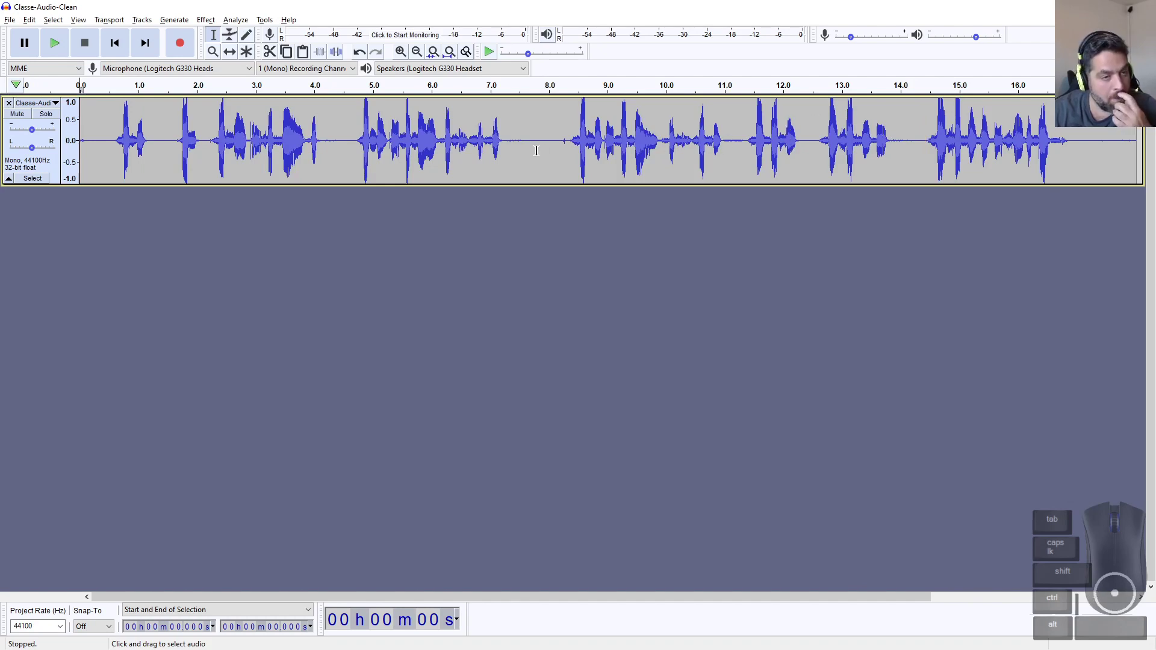
Step: Check the Amplify slide, apply Amplify at -2 dB to the entire Classe-Audio clip in Audacity, and play back the result
{"action": "key", "text": "alt+Tab"}
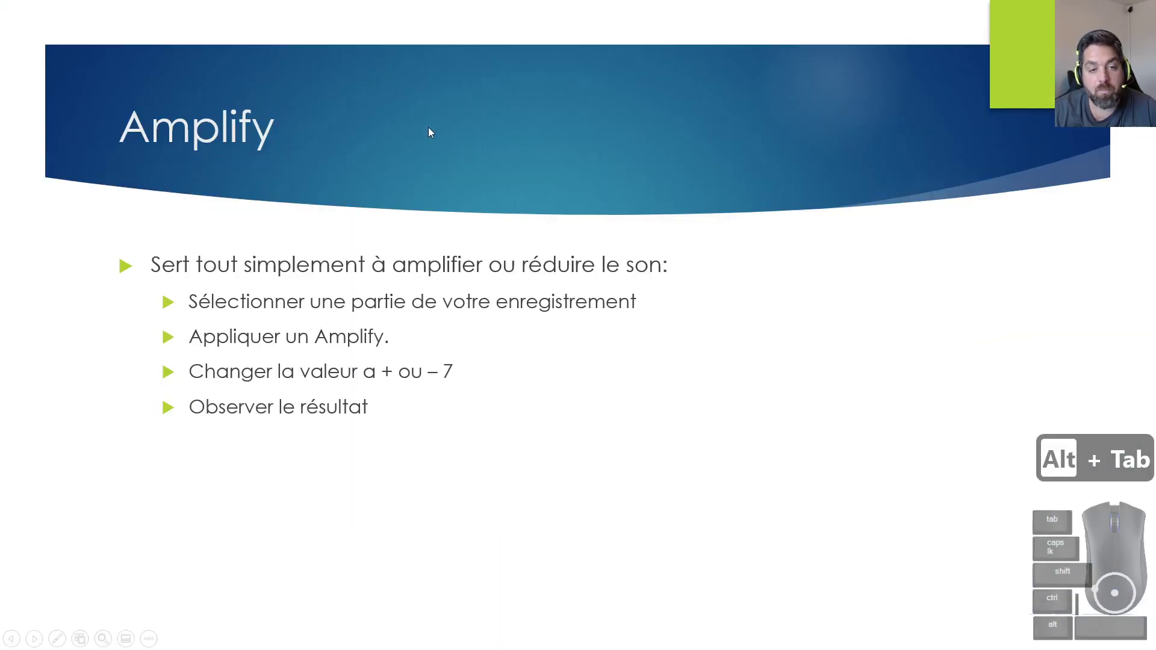
{"action": "key", "text": "alt+Tab"}
{"action": "double_click", "coordinate": [443, 136]}
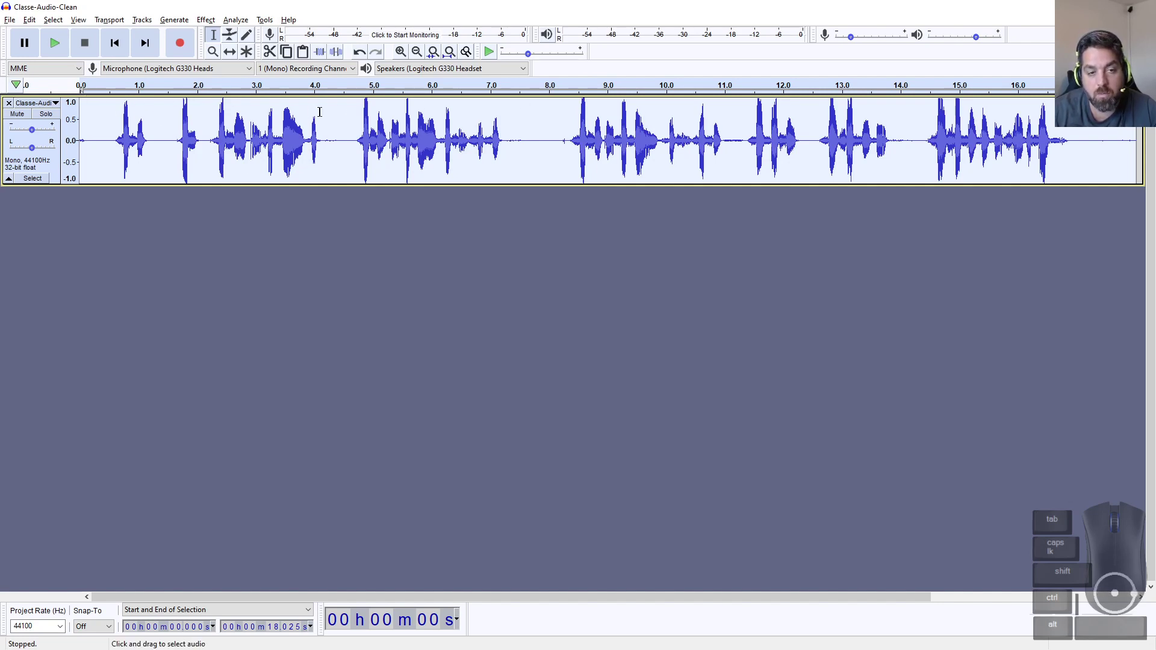
{"action": "left_click", "coordinate": [208, 20]}
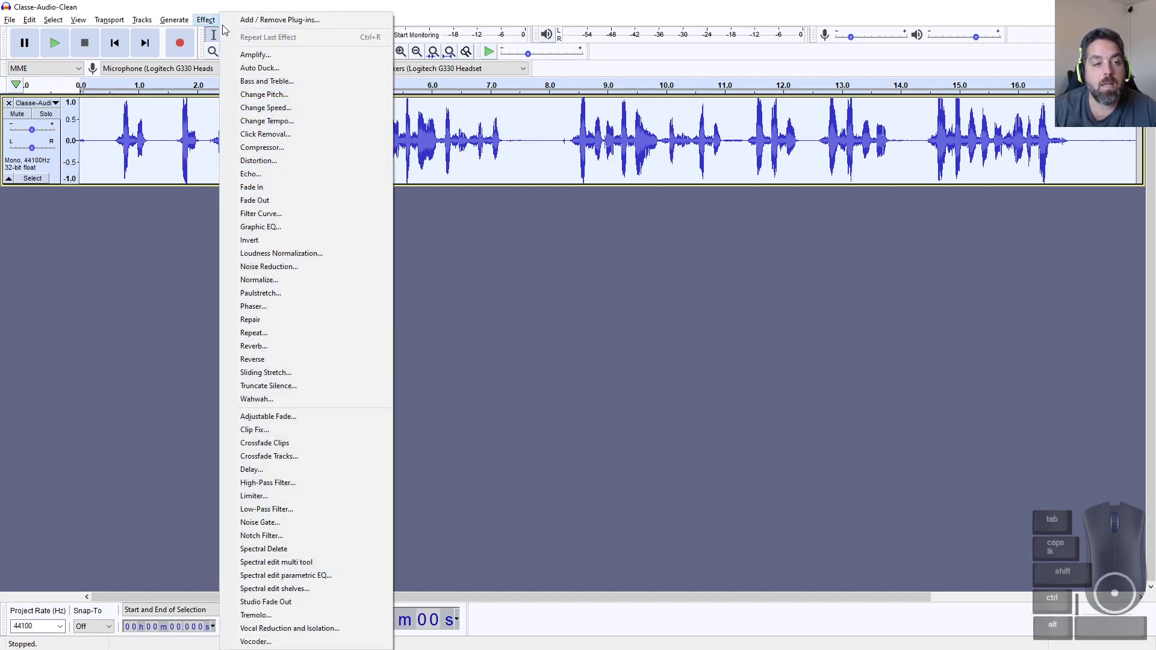
{"action": "left_click", "coordinate": [259, 54]}
{"action": "type", "text": "-2"}
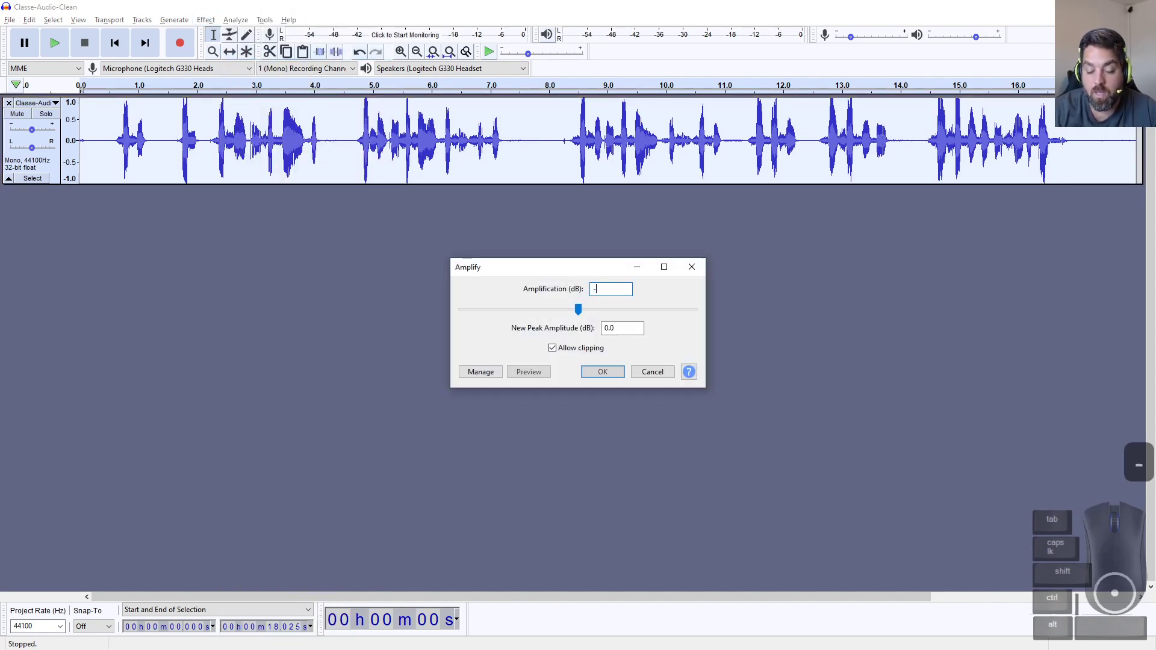
{"action": "left_click", "coordinate": [602, 372]}
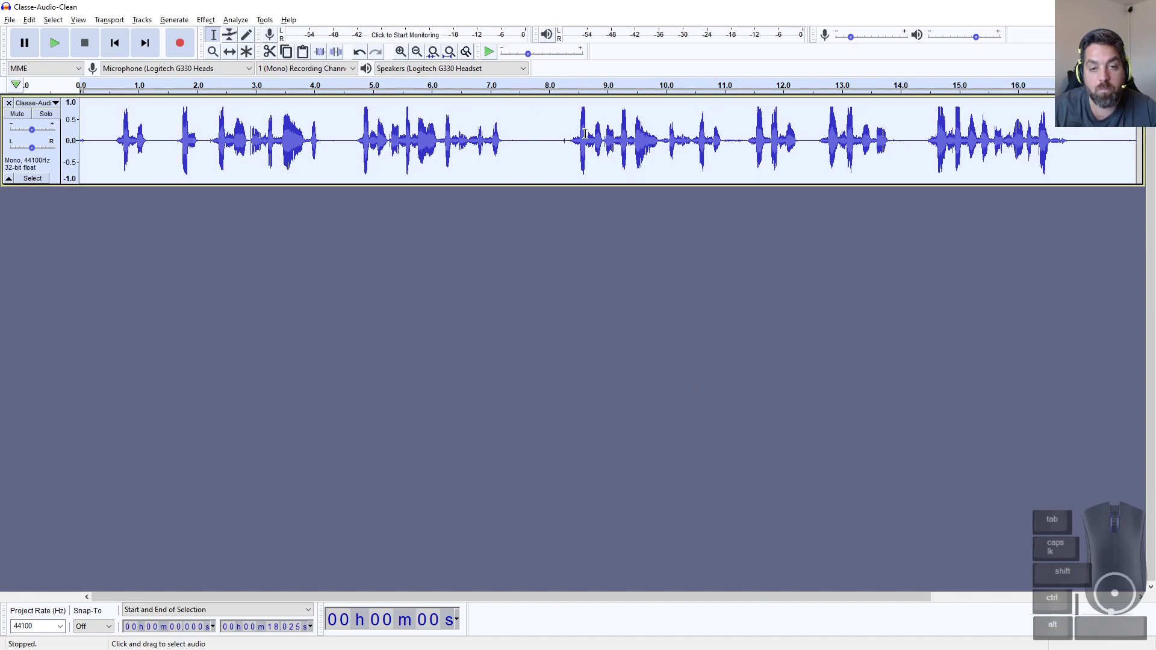
{"action": "left_click", "coordinate": [54, 43]}
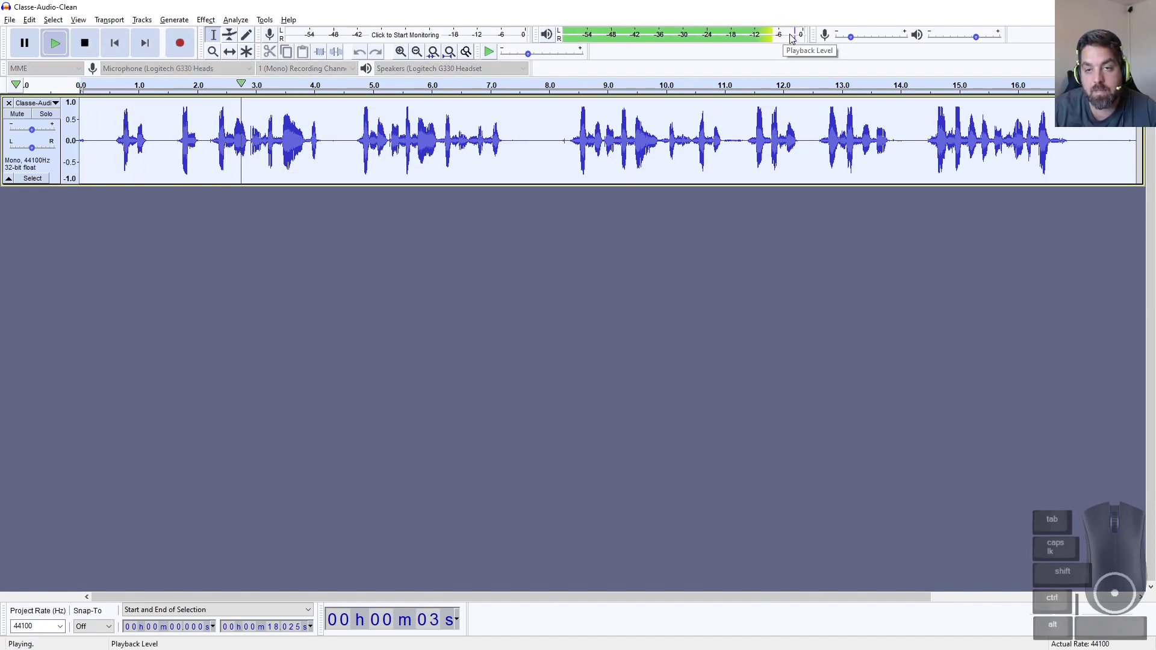
Step: Stop playback, apply Amplify at -10 dB to the entire Classe-Audio clip and play back the result briefly
{"action": "left_click", "coordinate": [85, 43]}
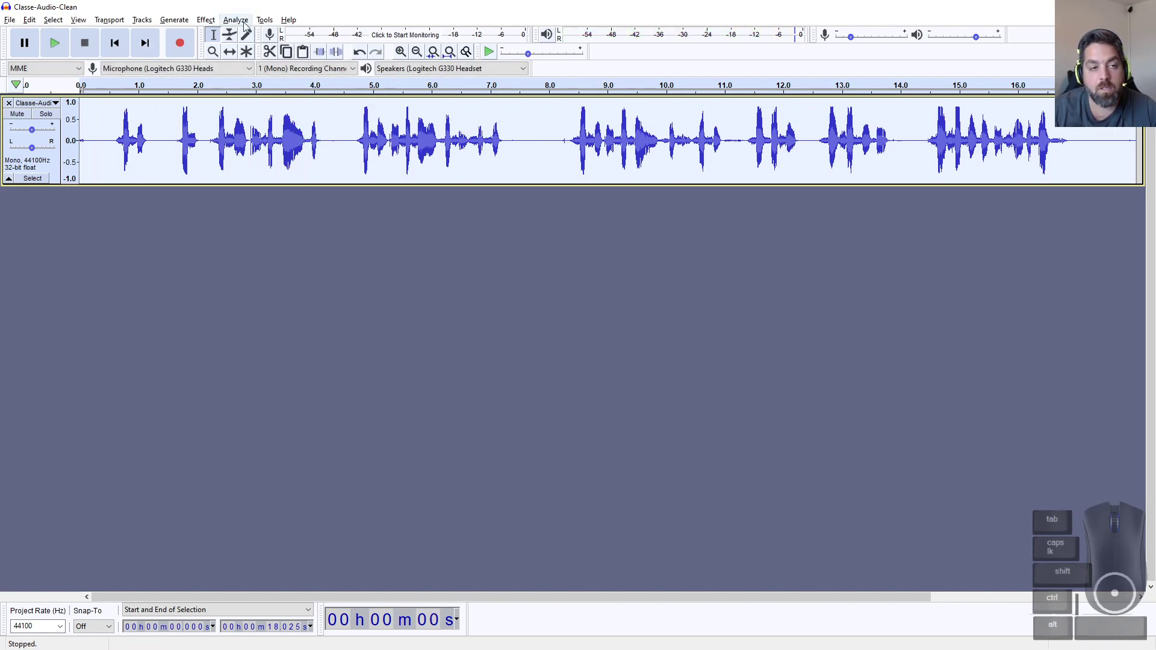
{"action": "left_click", "coordinate": [206, 20]}
{"action": "left_click", "coordinate": [252, 55]}
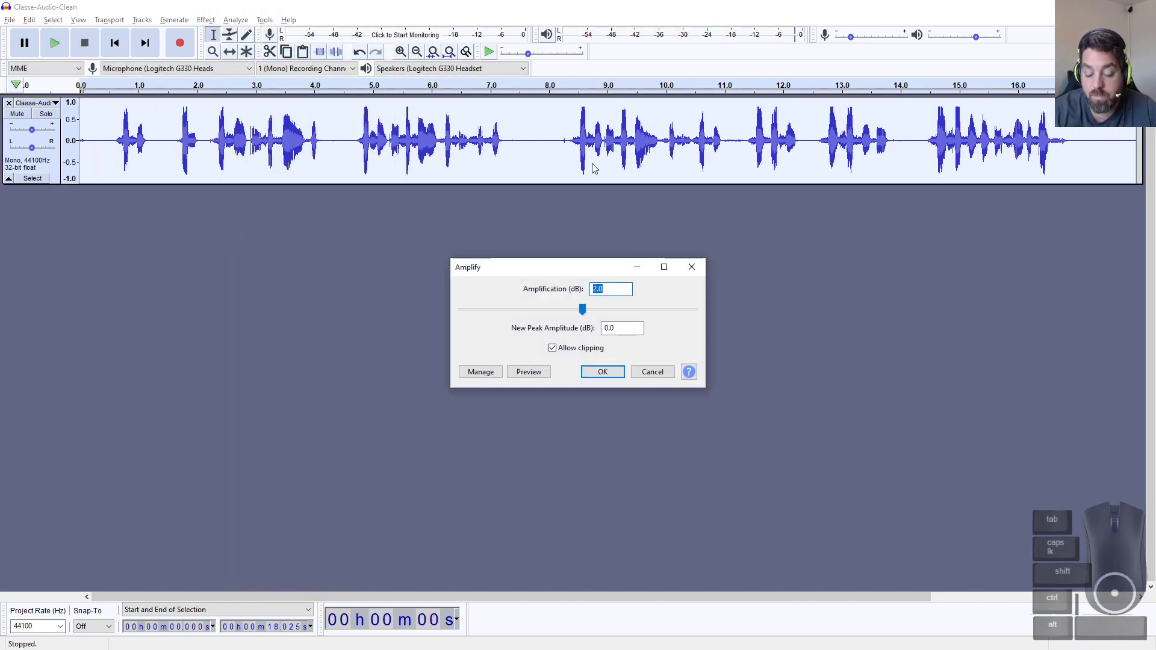
{"action": "type", "text": "-10"}
{"action": "key", "text": "Return"}
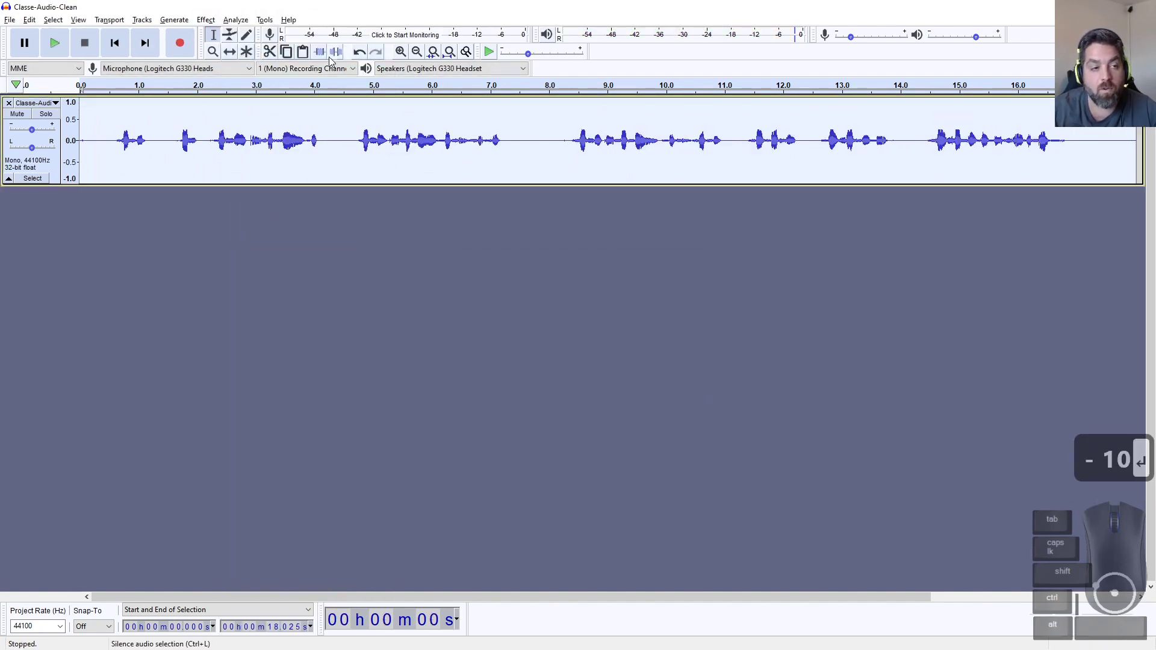
{"action": "left_click", "coordinate": [55, 47]}
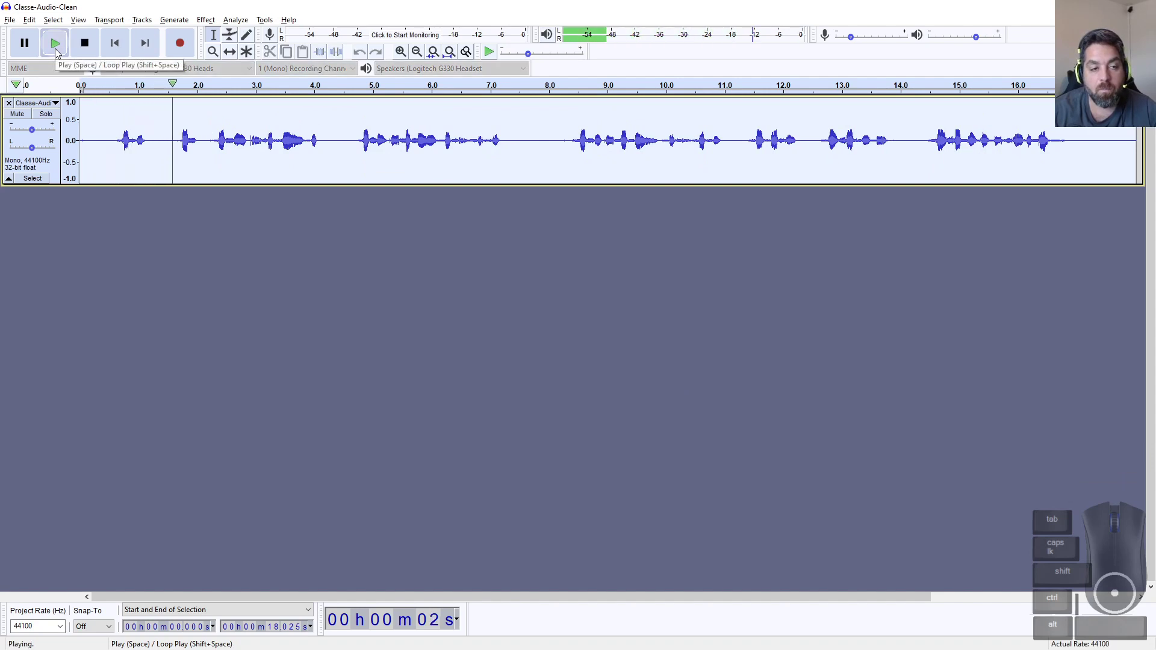
{"action": "left_click", "coordinate": [55, 47]}
Step: Undo the -10 dB and the earlier -2 dB Amplify effects on the Classe-Audio clip
{"action": "key", "text": "ctrl+z"}
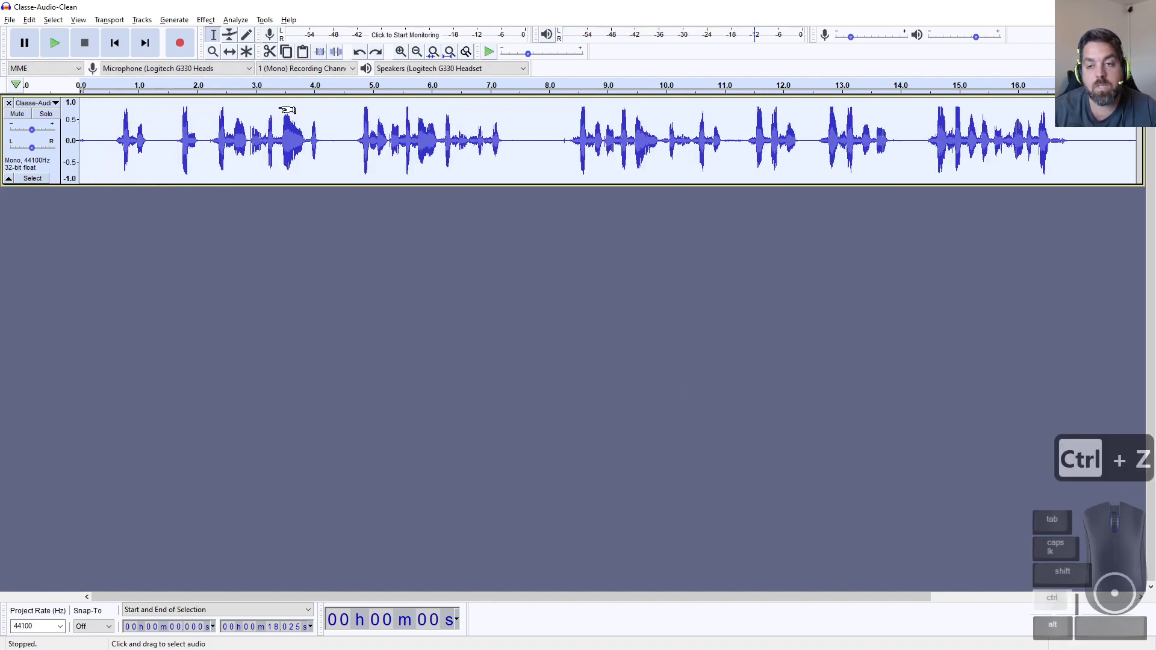
{"action": "key", "text": "ctrl+z"}
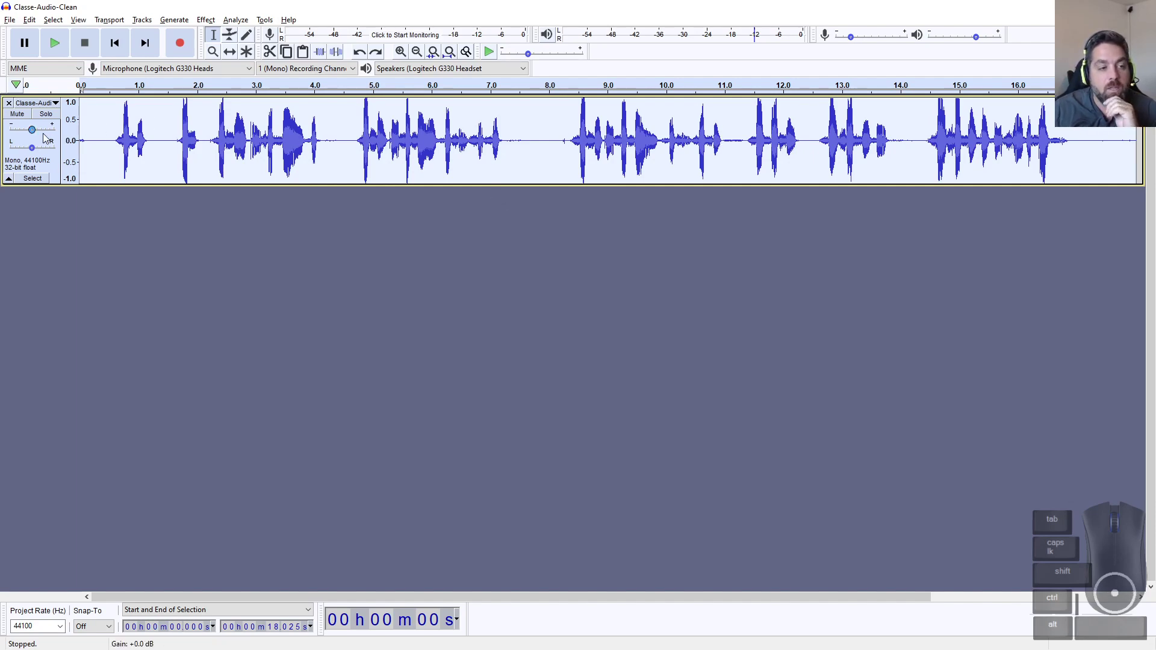
{"action": "left_click_drag", "start_coordinate": [36, 137], "coordinate": [35, 133]}
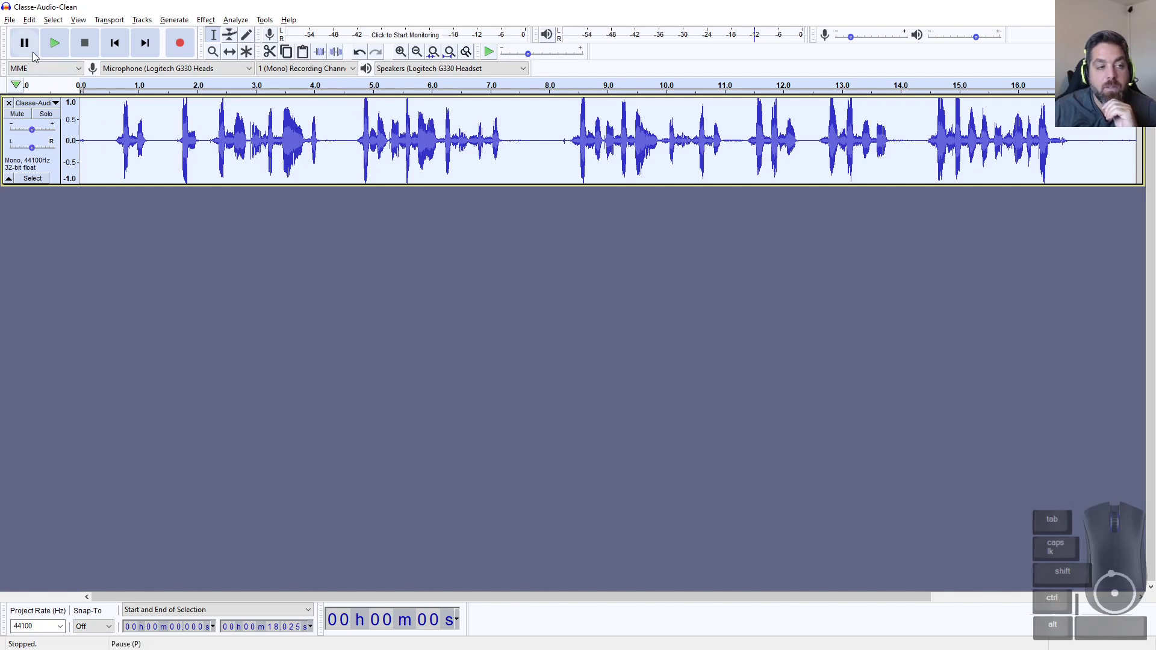
Step: Try to reopen the recent project Classe-Audio-Clean.aup from within Audacity and dismiss the error message
{"action": "left_click", "coordinate": [9, 19]}
{"action": "mouse_move", "coordinate": [36, 60]}
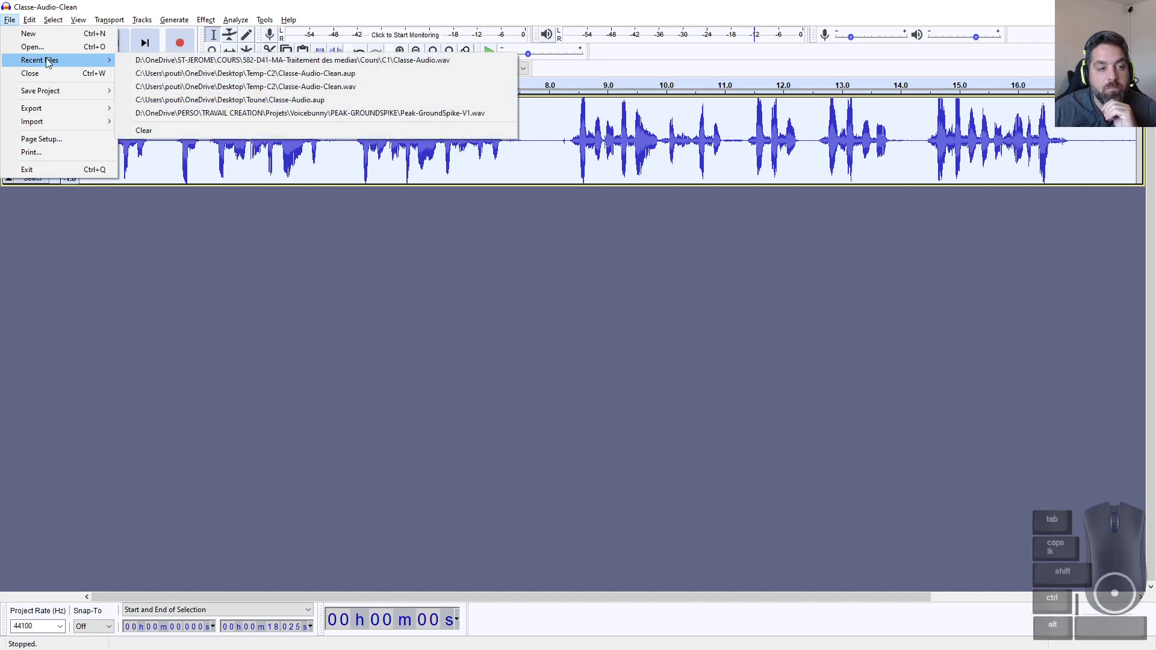
{"action": "left_click", "coordinate": [347, 74]}
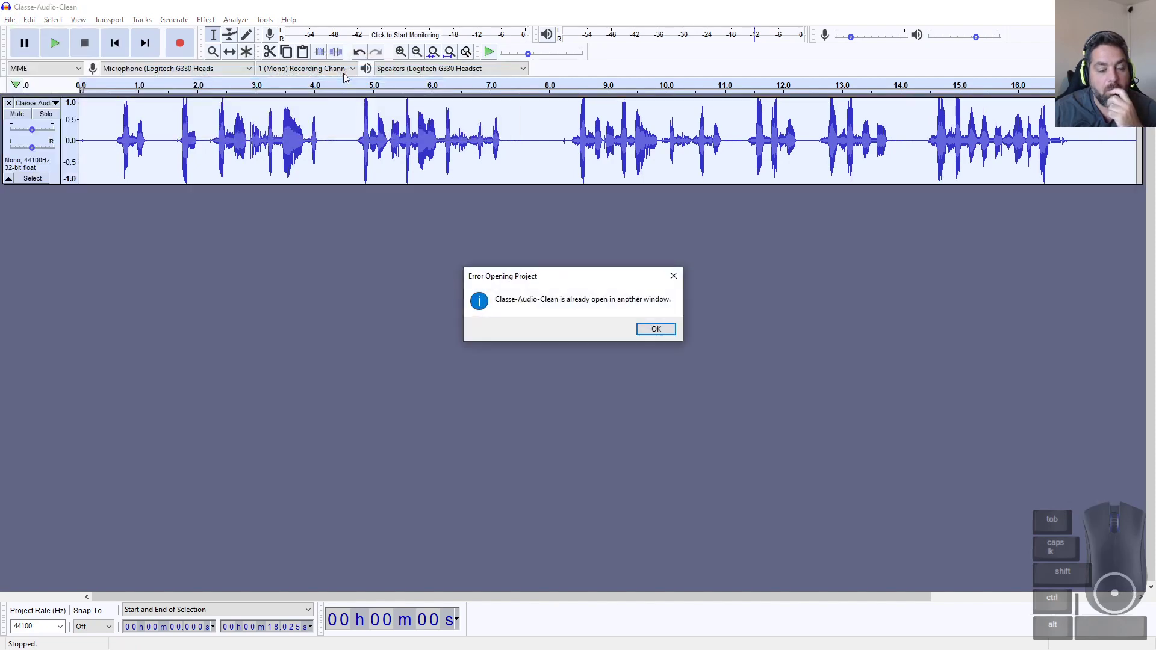
{"action": "left_click", "coordinate": [654, 329]}
Step: Try to open Classe-Audio-Clean.aup from the Desktop's Temp-C2 folder in File Explorer and dismiss the error message
{"action": "key", "text": "alt+Tab"}
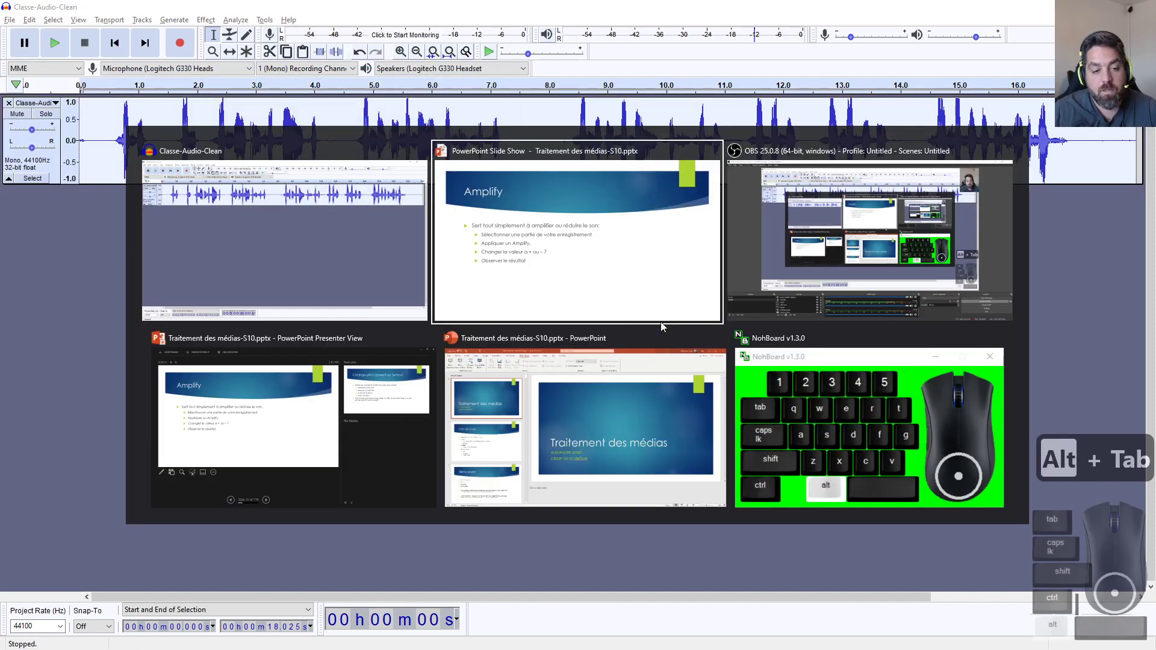
{"action": "key", "text": "alt+shift+Tab"}
{"action": "key", "text": "alt+Tab"}
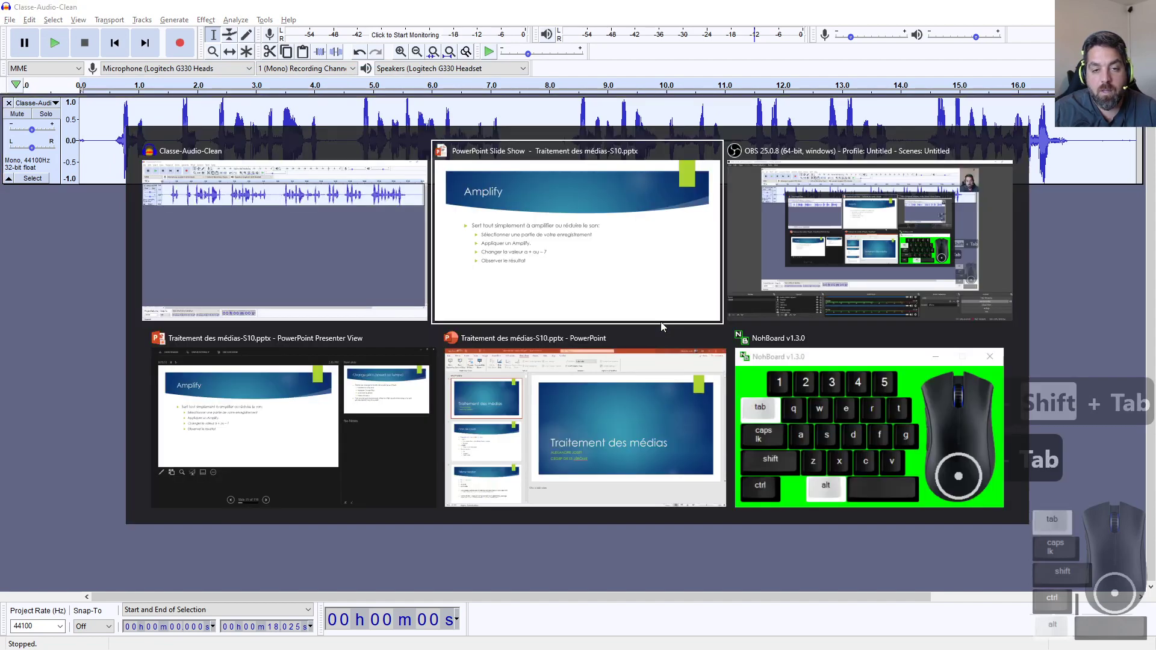
{"action": "key", "text": "alt+Tab"}
{"action": "key", "text": "alt+Tab"}
{"action": "key", "text": "alt+Tab"}
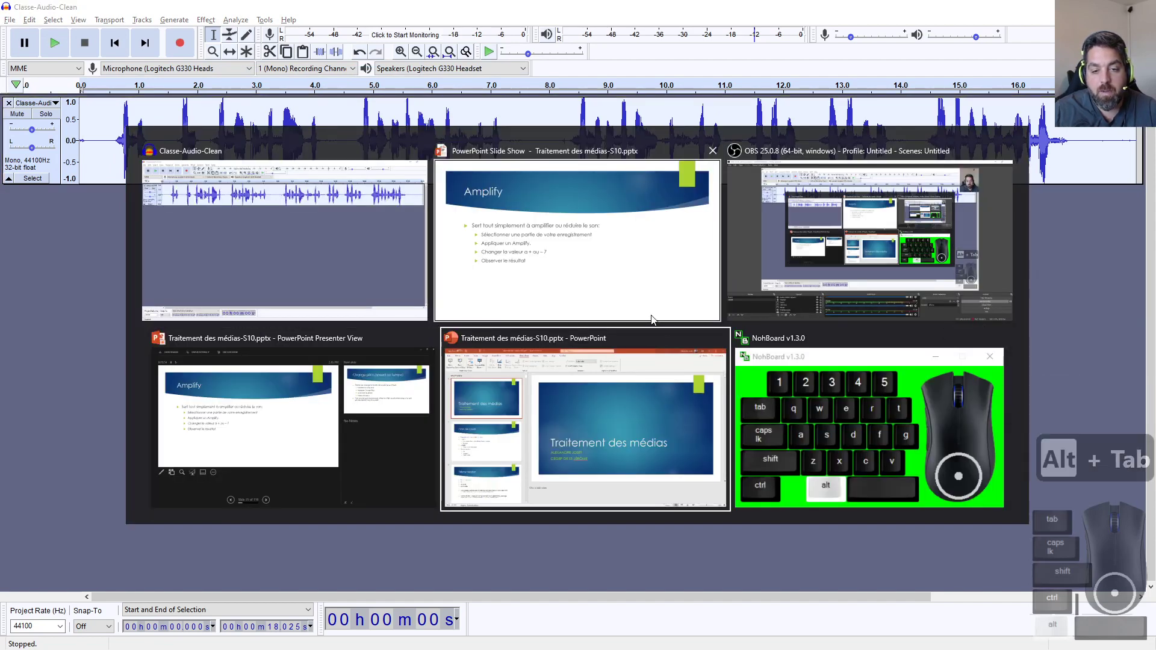
{"action": "key", "text": "super+e"}
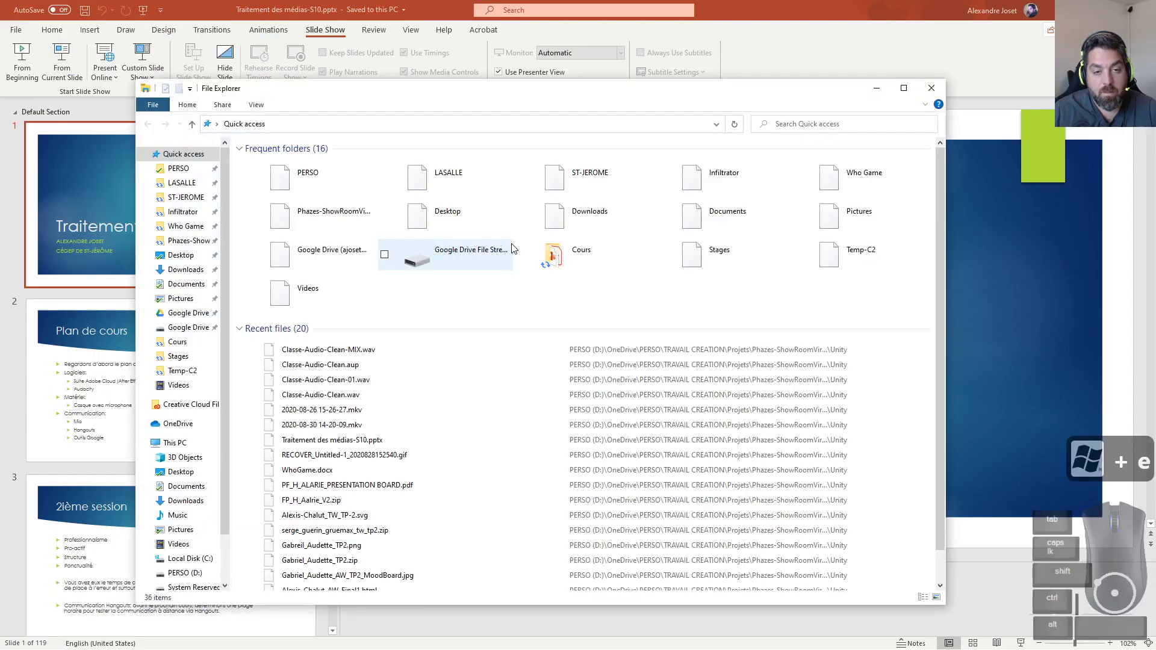
{"action": "left_click", "coordinate": [175, 256]}
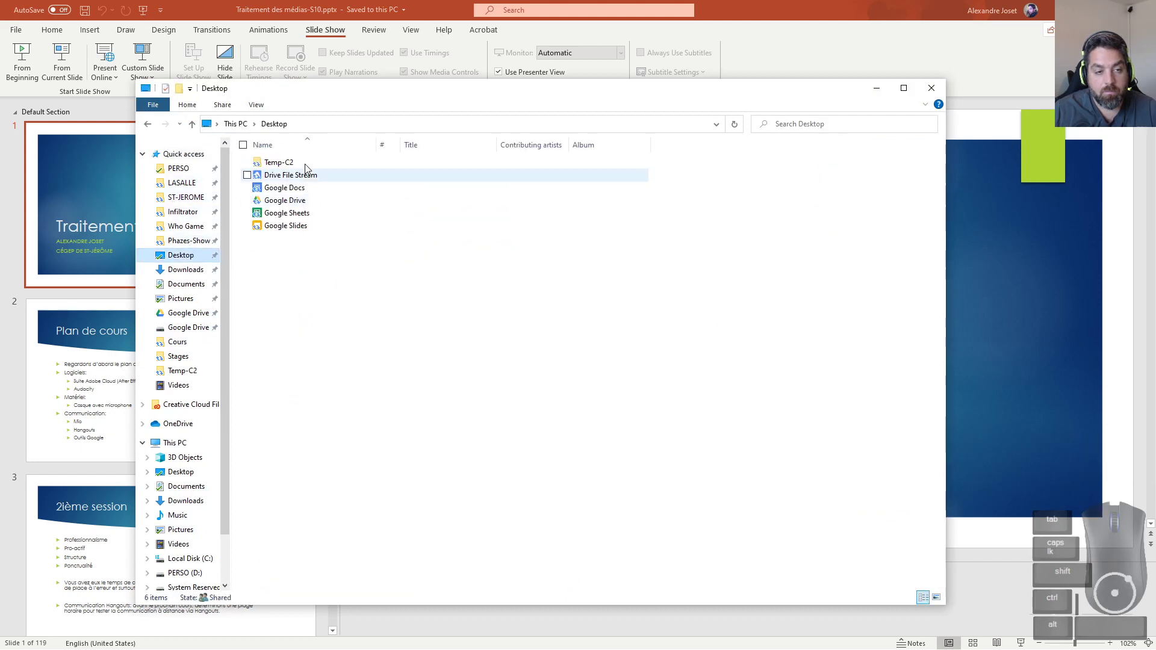
{"action": "double_click", "coordinate": [255, 160]}
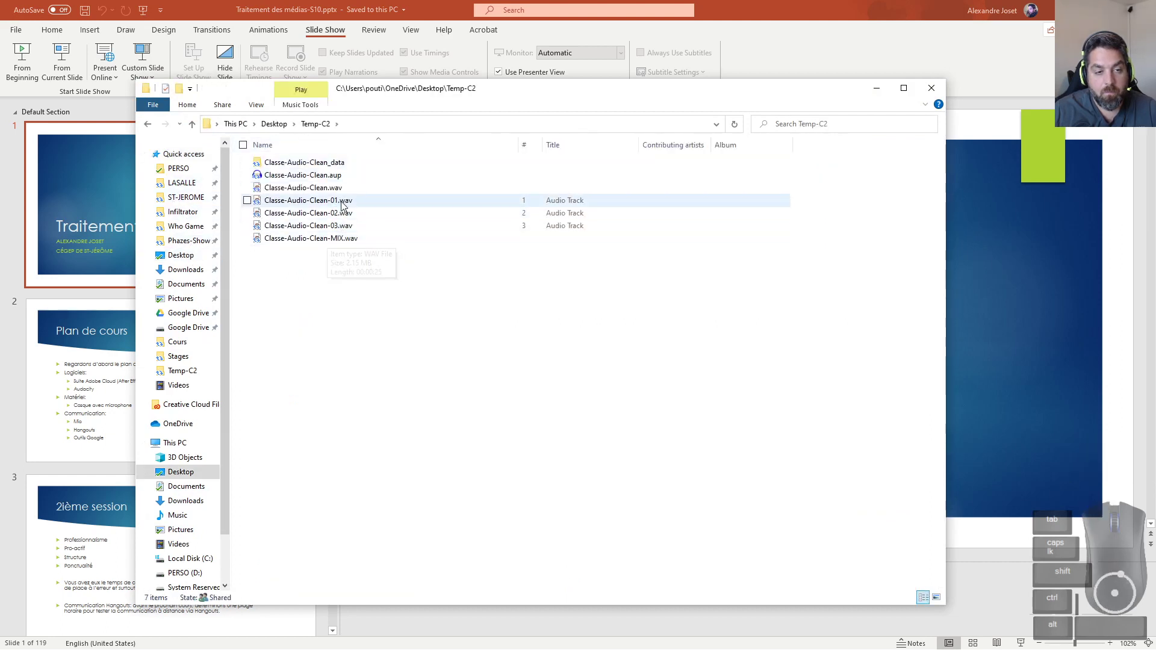
{"action": "double_click", "coordinate": [336, 176]}
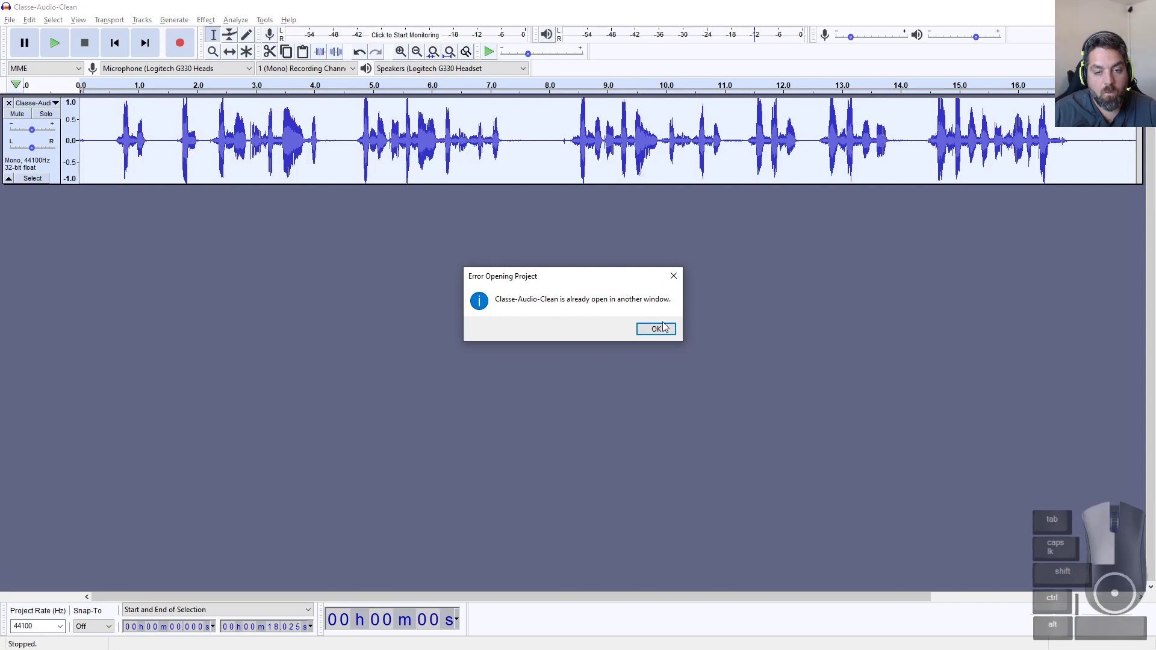
{"action": "left_click", "coordinate": [660, 328]}
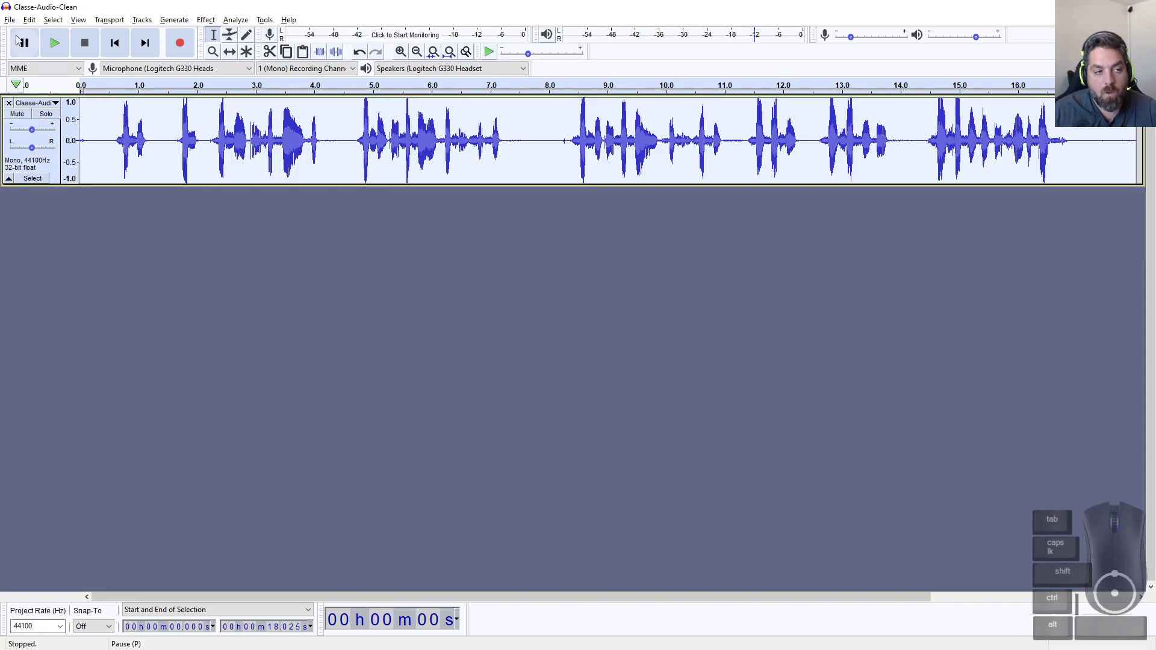
Step: Remove the Classe-Audio track from the project and close Audacity without saving the changes
{"action": "left_click", "coordinate": [9, 114]}
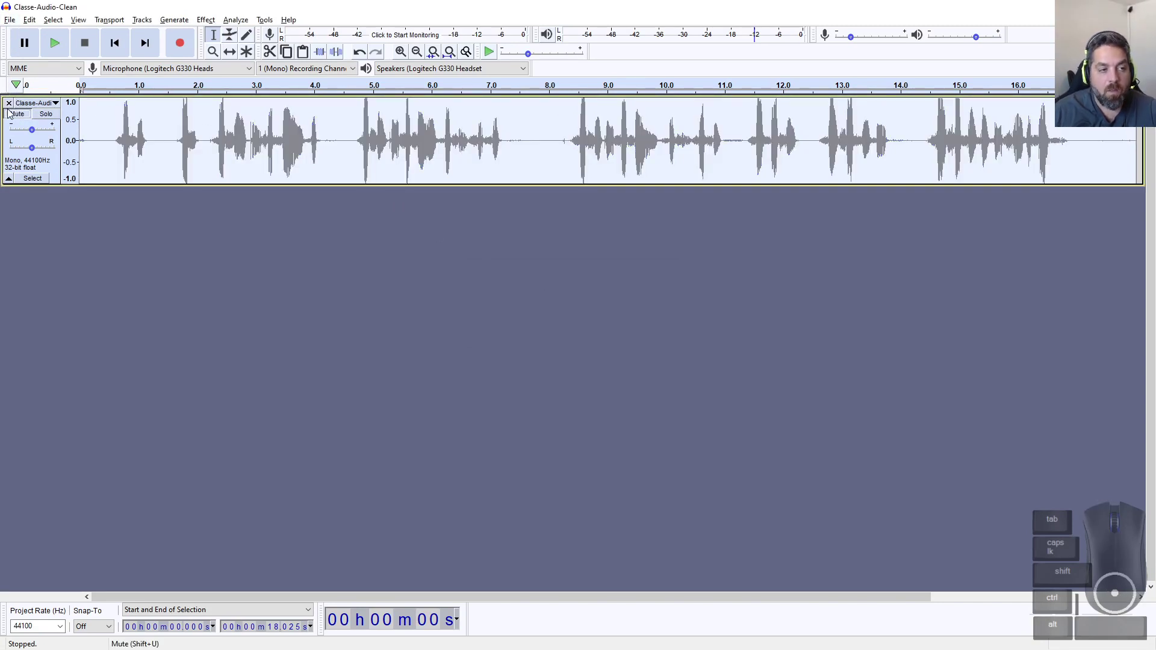
{"action": "left_click", "coordinate": [9, 104]}
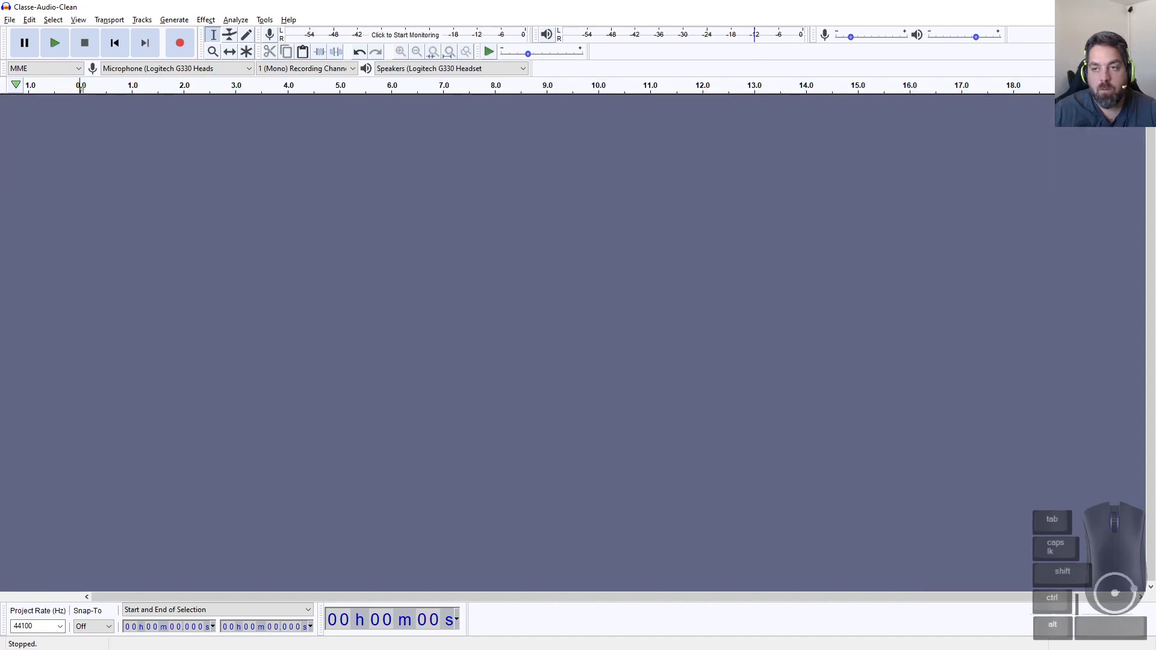
{"action": "left_click", "coordinate": [1142, 6]}
{"action": "key", "text": "super"}
{"action": "left_click", "coordinate": [608, 350]}
Step: Restart Audacity, dismiss the welcome window and open the recent project Classe-Audio-Clean.aup
{"action": "key", "text": "super"}
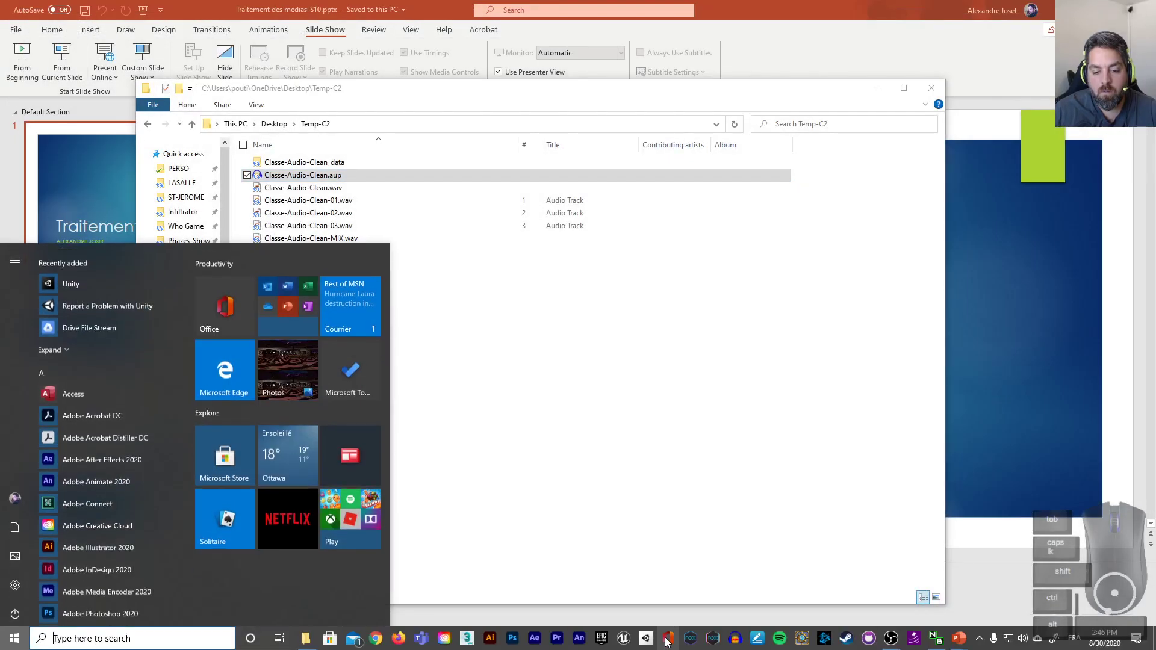
{"action": "left_click", "coordinate": [735, 639]}
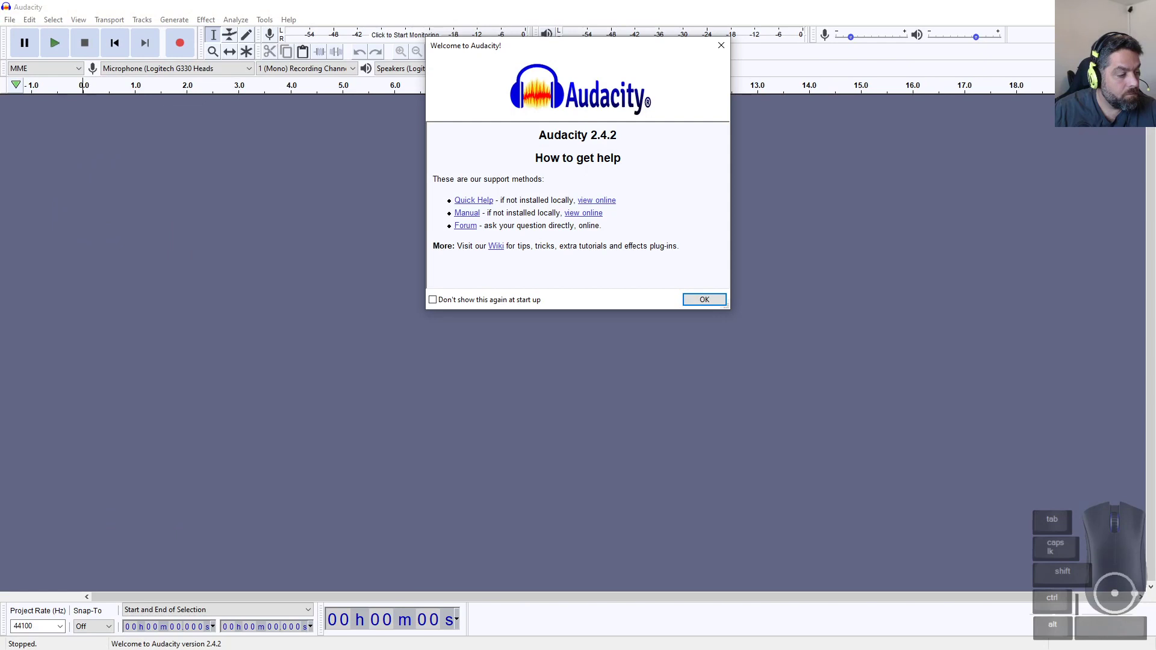
{"action": "left_click", "coordinate": [702, 300]}
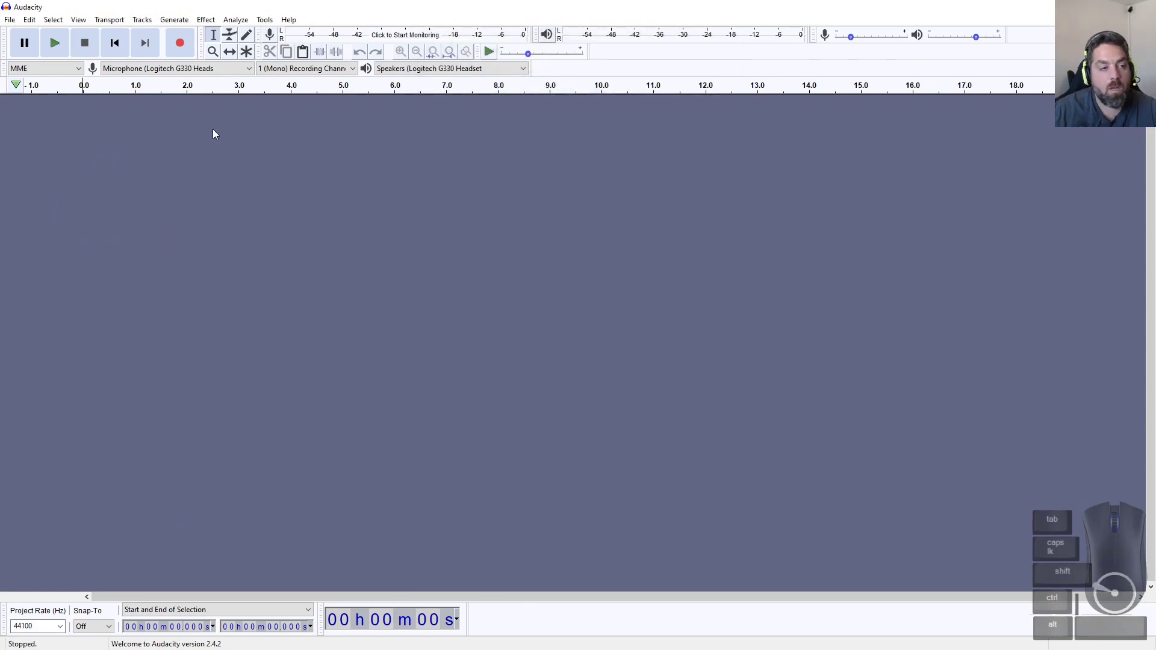
{"action": "left_click", "coordinate": [11, 21]}
{"action": "mouse_move", "coordinate": [40, 60]}
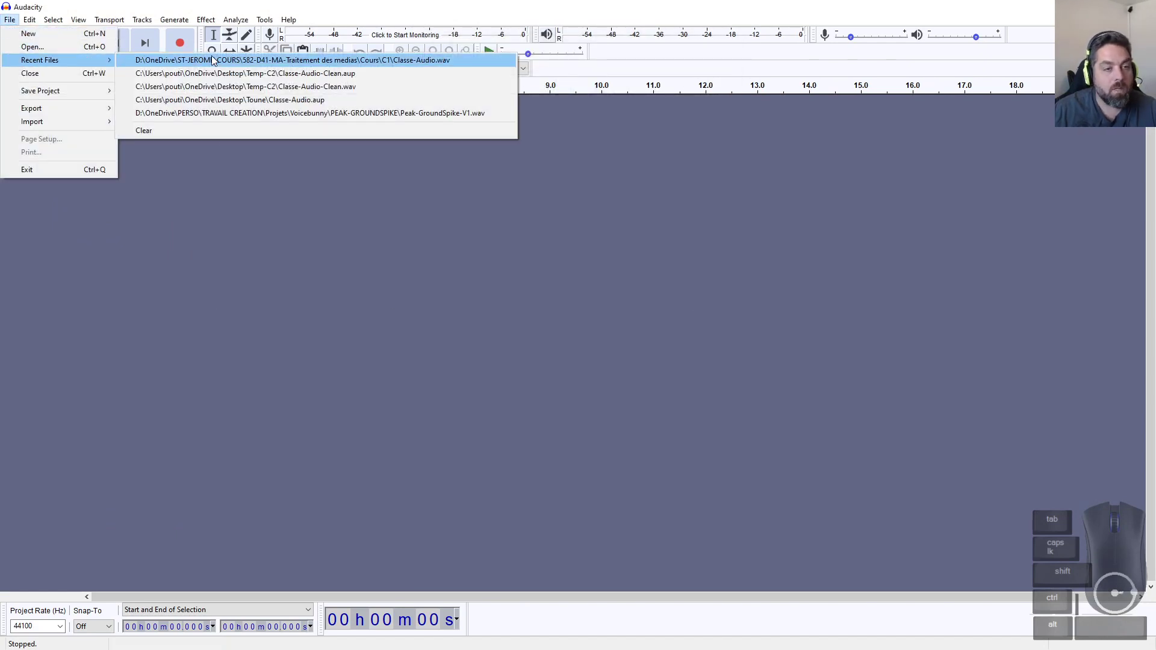
{"action": "left_click", "coordinate": [240, 73]}
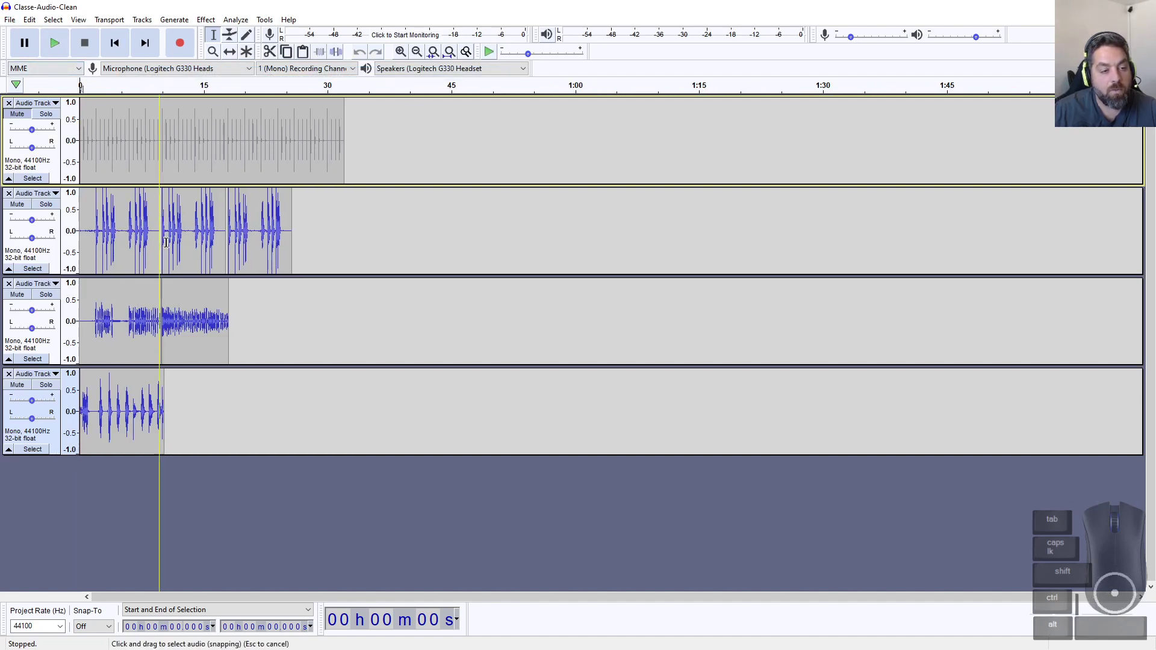
Step: Lower the second track's gain to -6.0 dB and play the project briefly
{"action": "left_click_drag", "start_coordinate": [35, 223], "coordinate": [31, 222]}
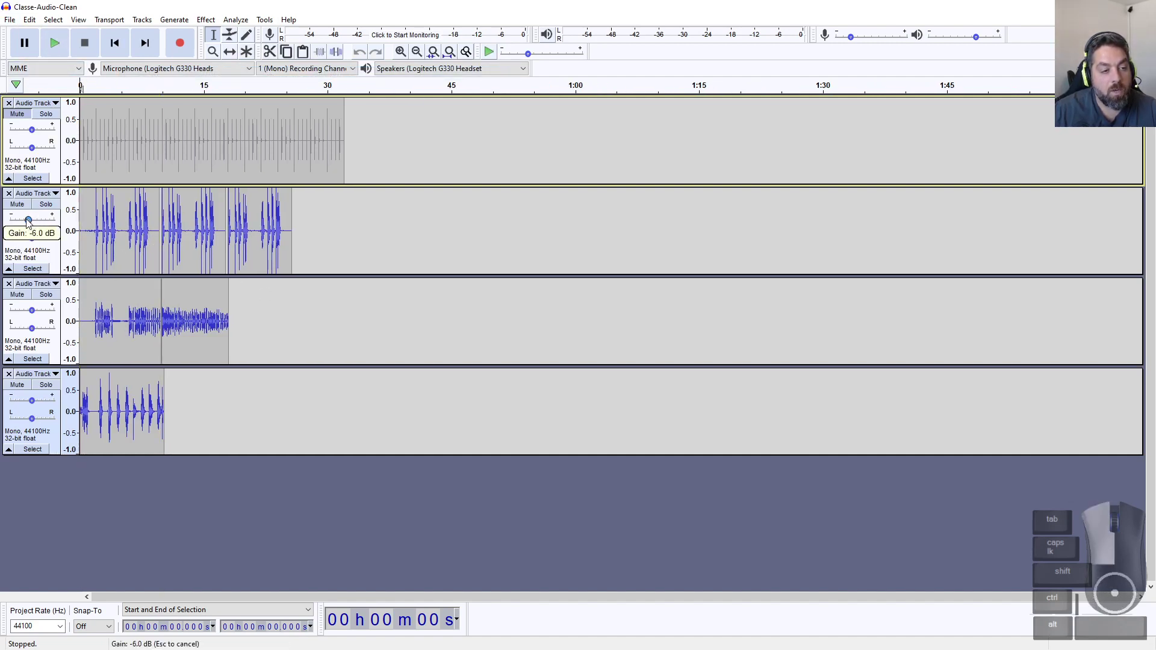
{"action": "left_click", "coordinate": [52, 48]}
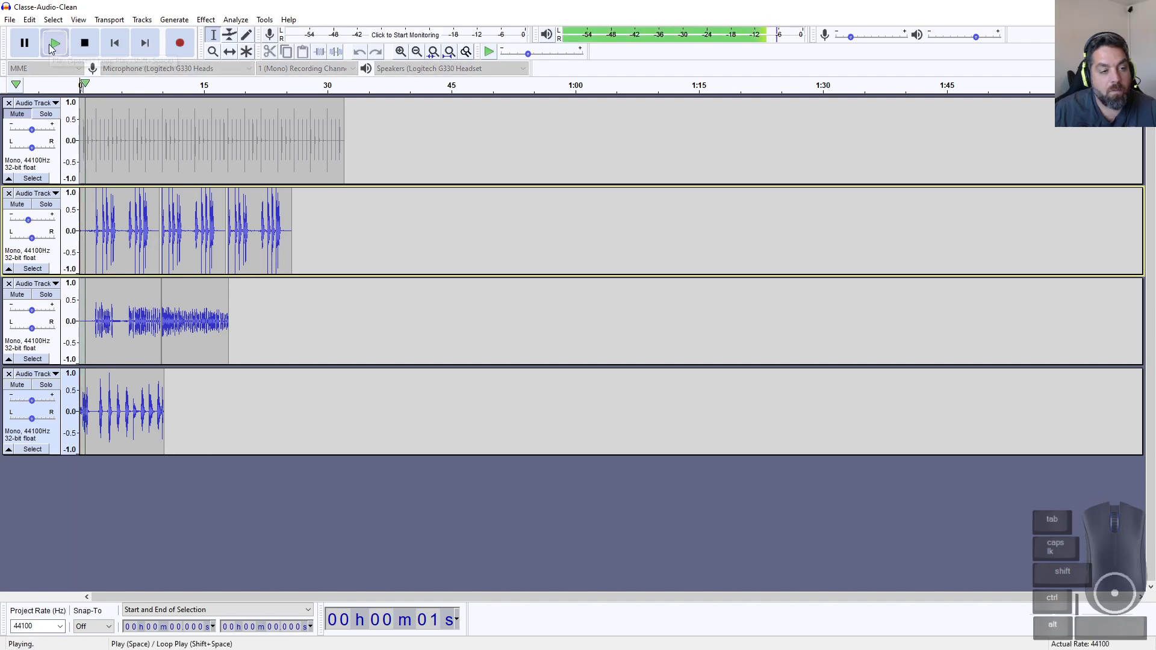
{"action": "left_click", "coordinate": [84, 43]}
Step: Raise the second track's gain, play the project briefly and reduce the gain slightly
{"action": "left_click_drag", "start_coordinate": [38, 221], "coordinate": [47, 222]}
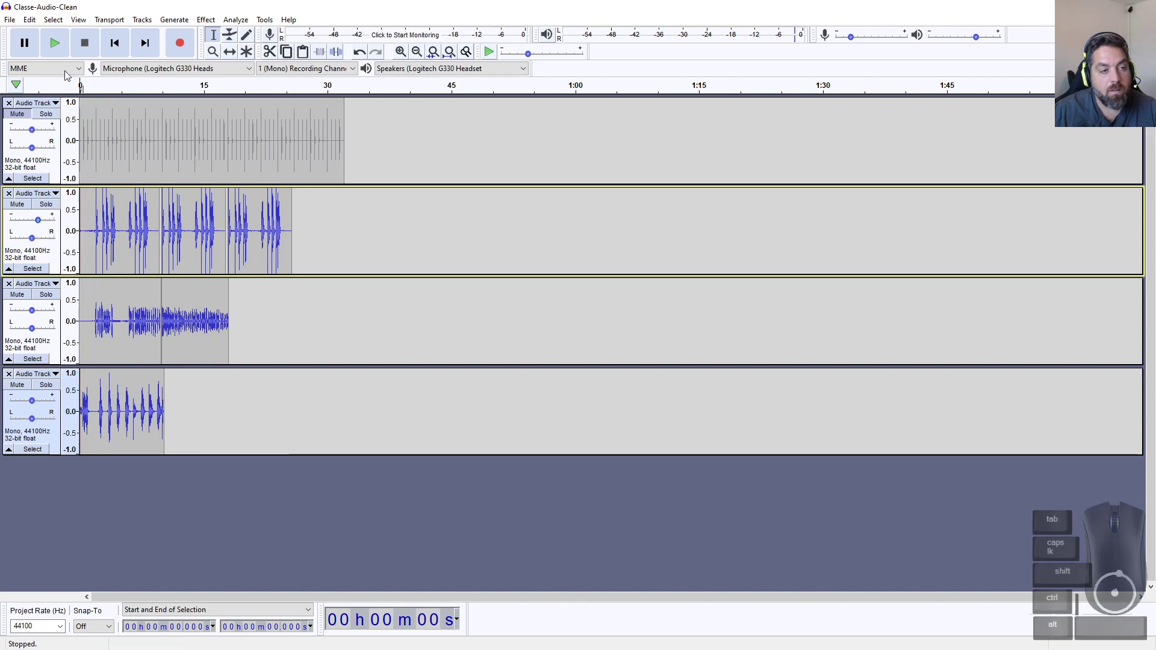
{"action": "left_click", "coordinate": [51, 47]}
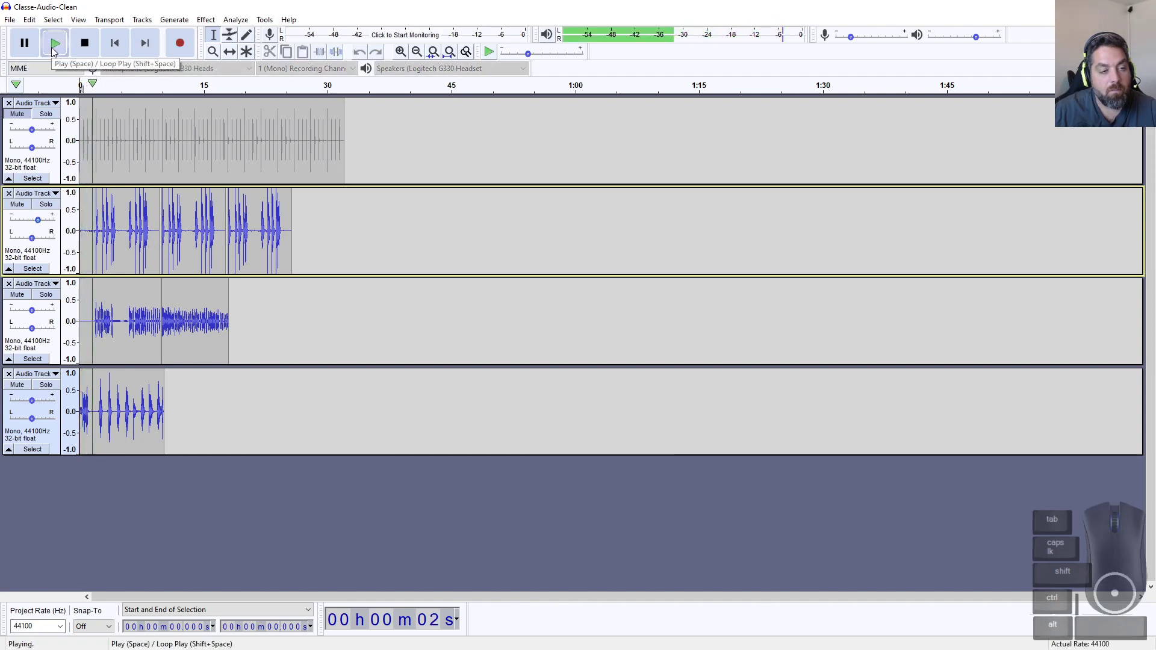
{"action": "left_click", "coordinate": [84, 43]}
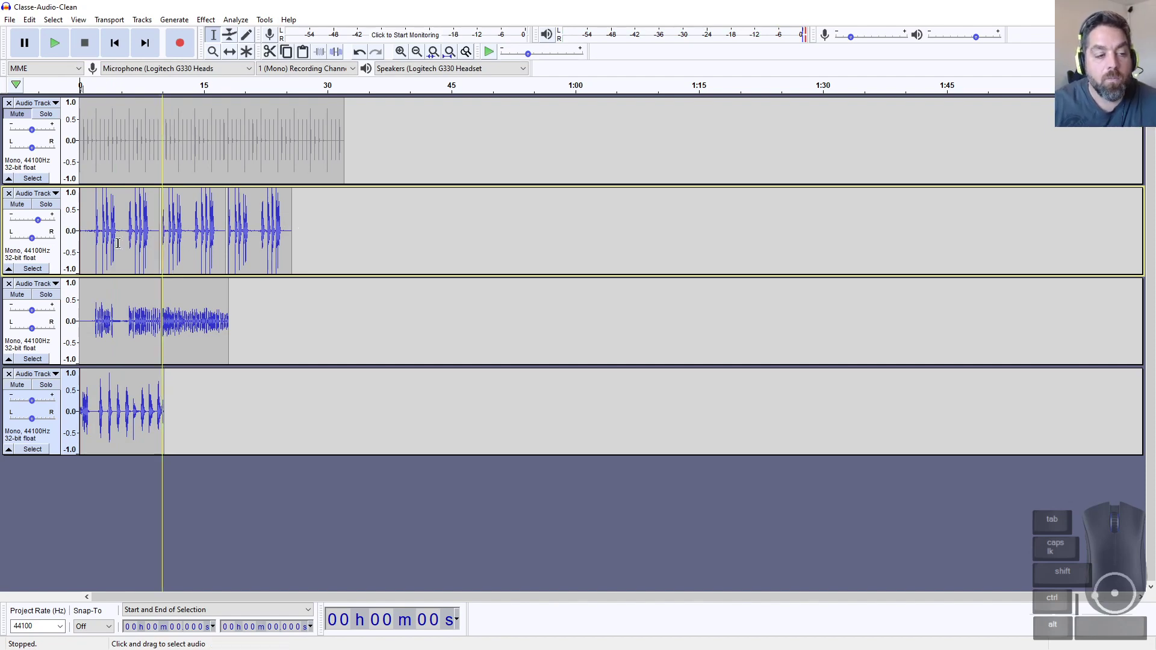
{"action": "left_click_drag", "start_coordinate": [38, 221], "coordinate": [33, 223]}
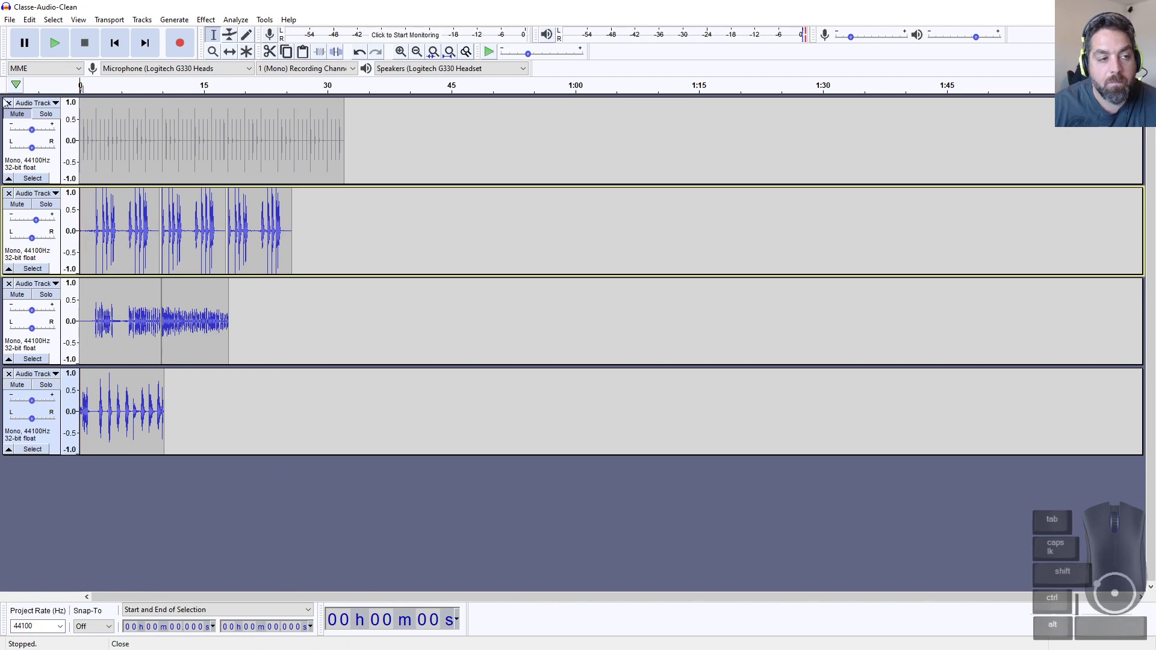
Step: Close the Classe-Audio-Clean project without saving the gain changes
{"action": "left_click", "coordinate": [9, 19]}
{"action": "mouse_move", "coordinate": [29, 20]}
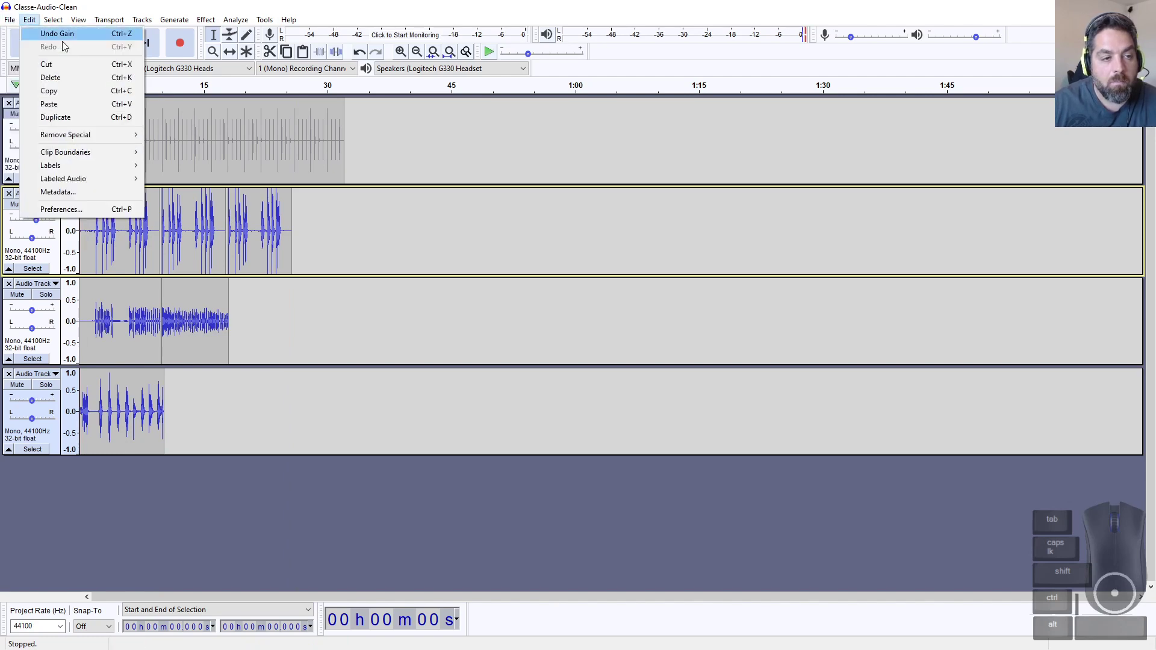
{"action": "left_click", "coordinate": [1143, 6]}
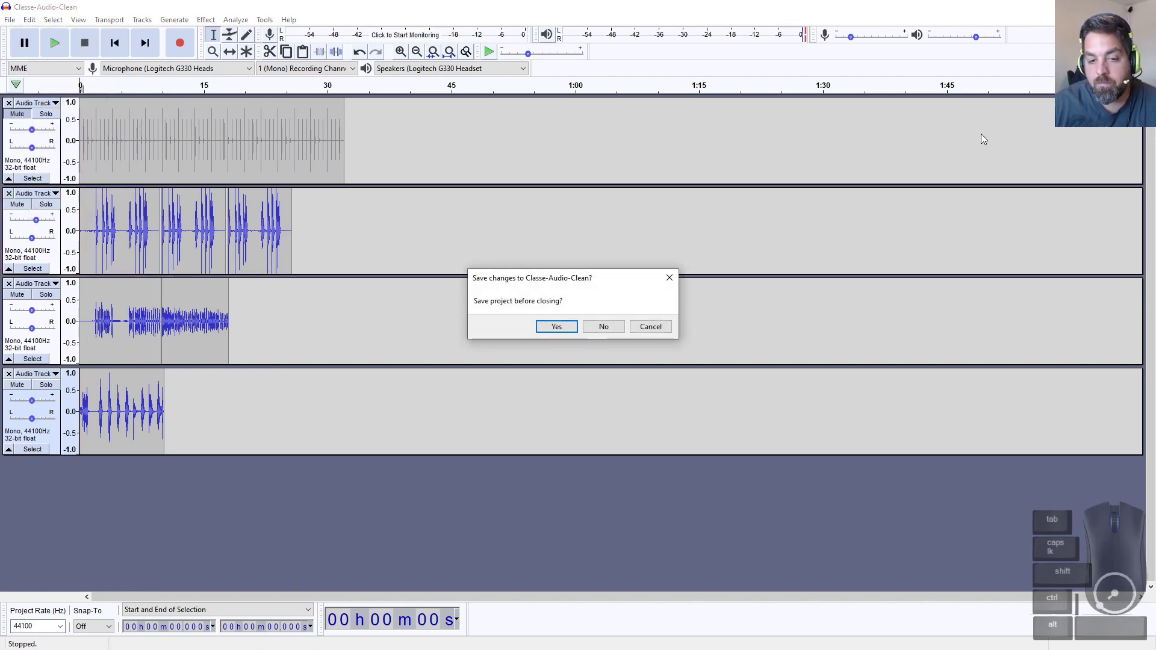
{"action": "left_click", "coordinate": [598, 331]}
Step: Start Audacity again and switch to the PowerPoint slide show with the Amplify slide
{"action": "key", "text": "super"}
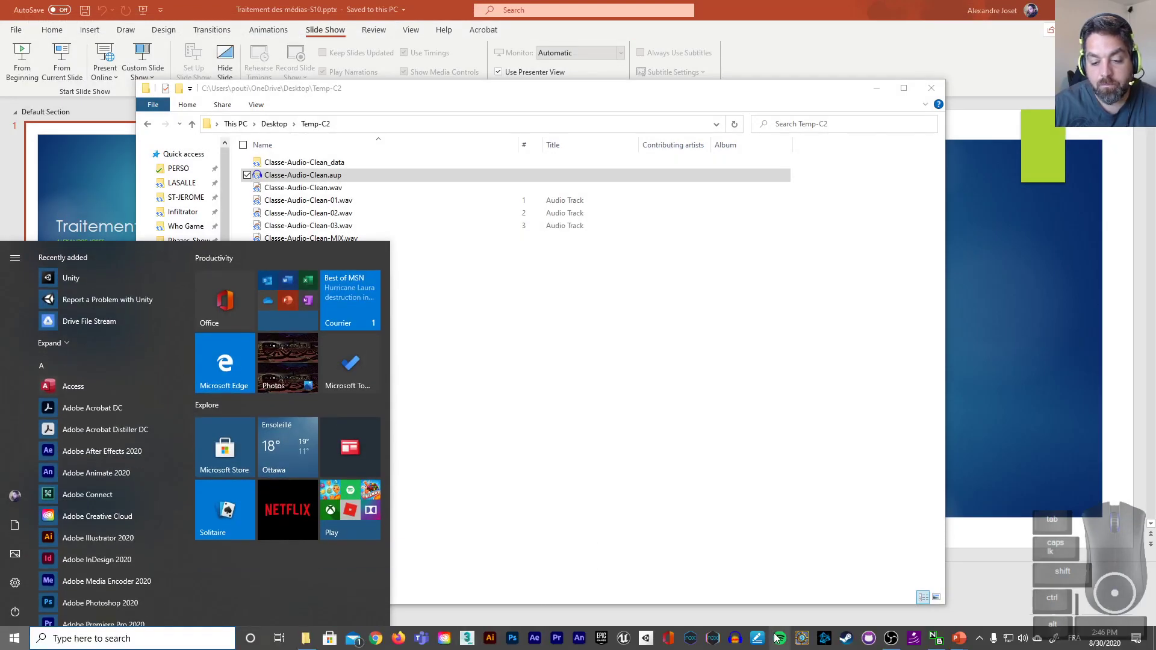
{"action": "left_click", "coordinate": [735, 638]}
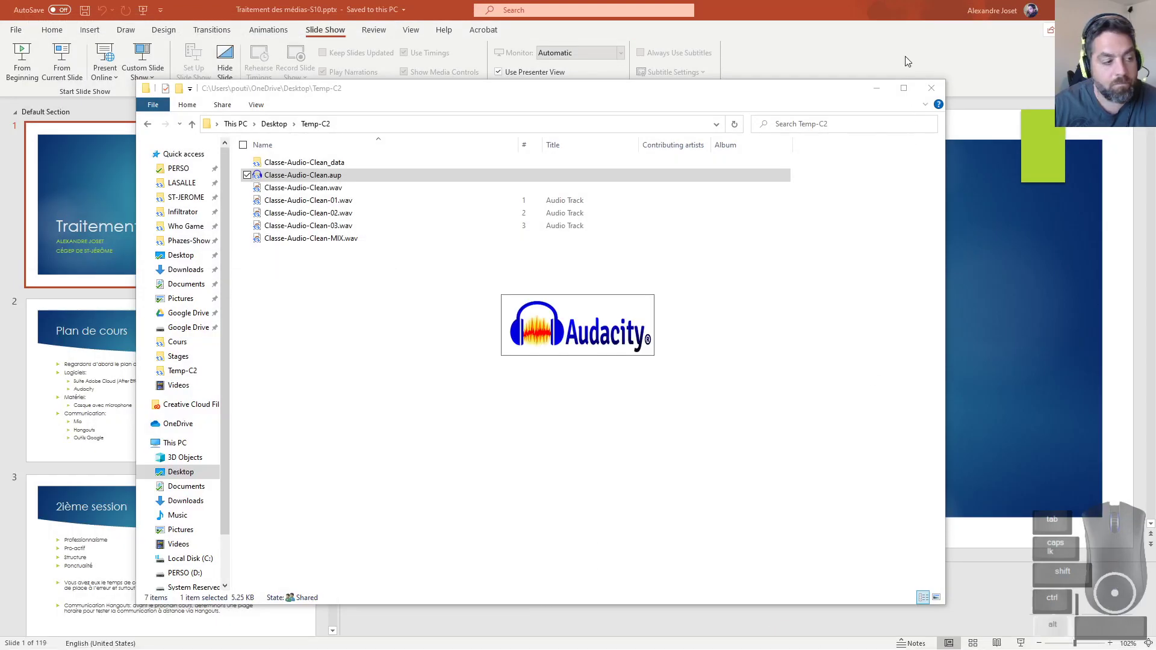
{"action": "key", "text": "alt+Tab"}
{"action": "key", "text": "Tab"}
{"action": "key", "text": "Tab"}
{"action": "key", "text": "Tab"}
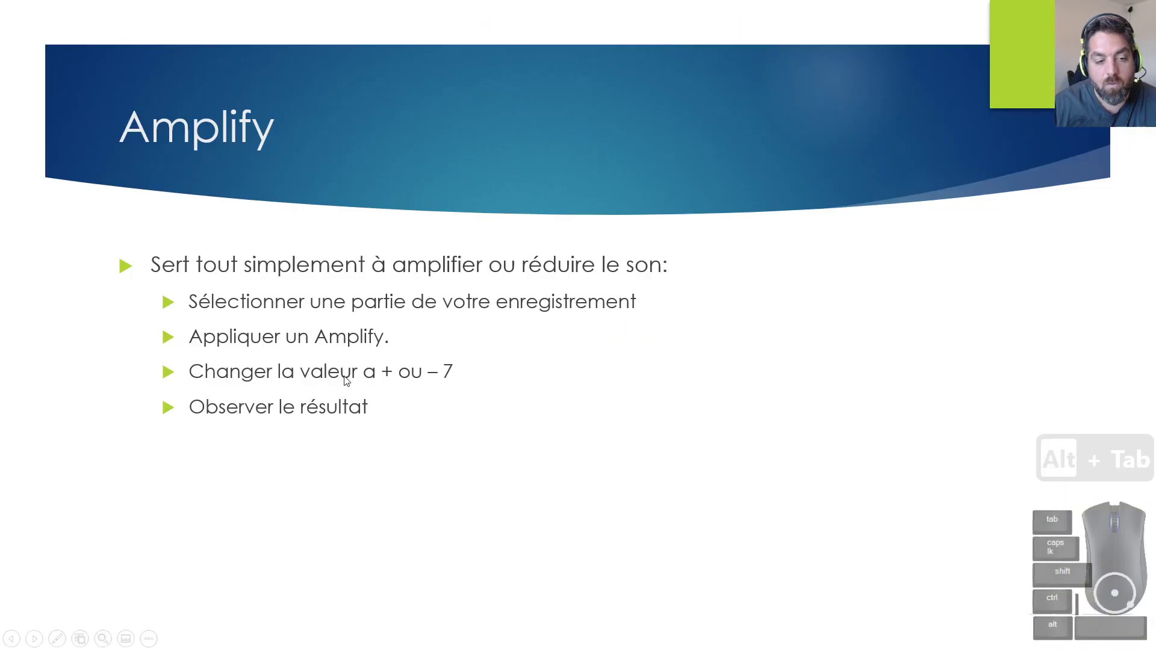
Step: Switch from the slide show to Audacity and bring the Temp-C2 File Explorer window in front of it
{"action": "key", "text": "alt+Tab"}
{"action": "key", "text": "alt+Tab"}
{"action": "key", "text": "alt+Tab"}
{"action": "key", "text": "alt+Tab"}
{"action": "key", "text": "alt+Tab"}
{"action": "key", "text": "alt+Tab"}
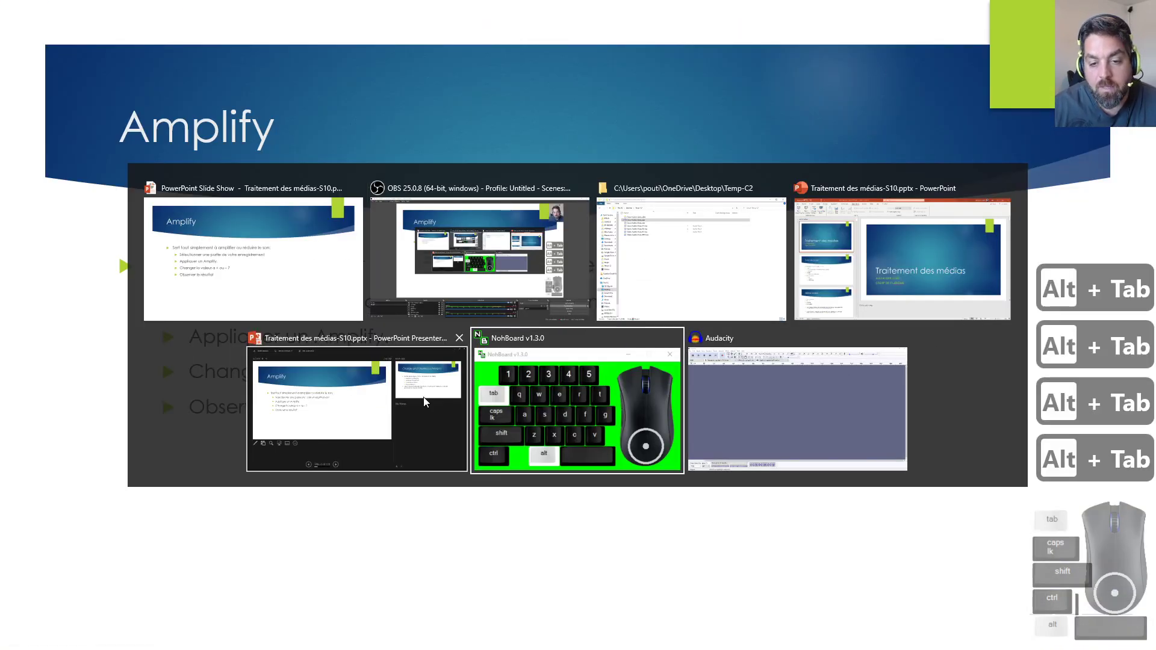
{"action": "key", "text": "Return"}
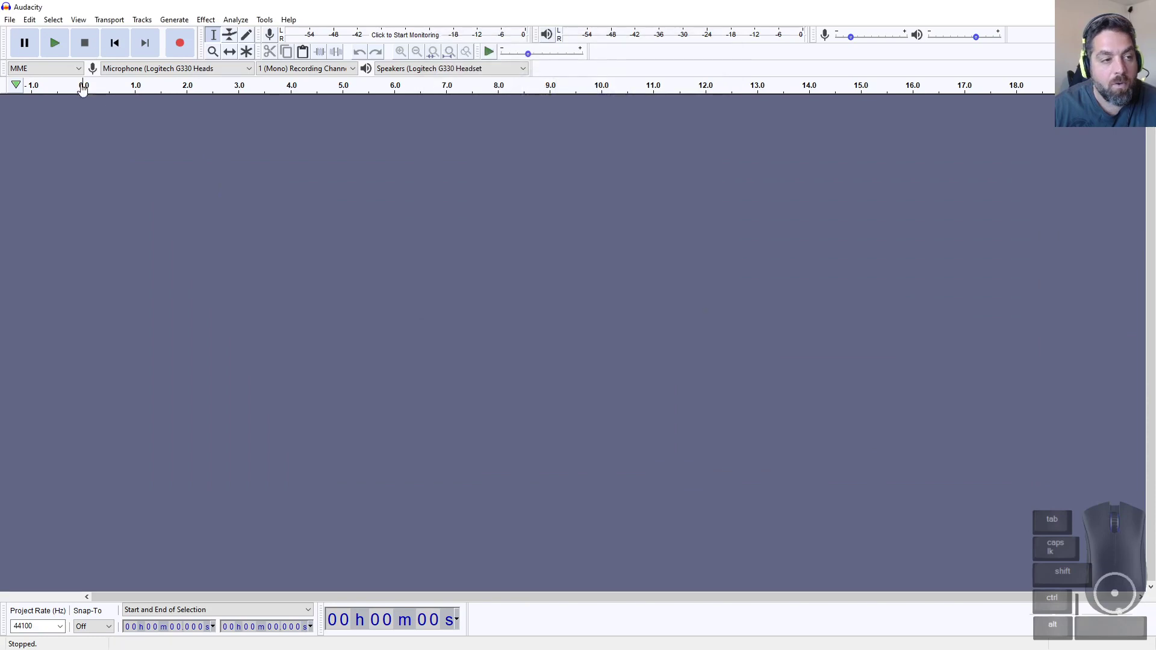
{"action": "key", "text": "alt+Tab"}
{"action": "key", "text": "alt+Tab"}
{"action": "key", "text": "alt+Tab"}
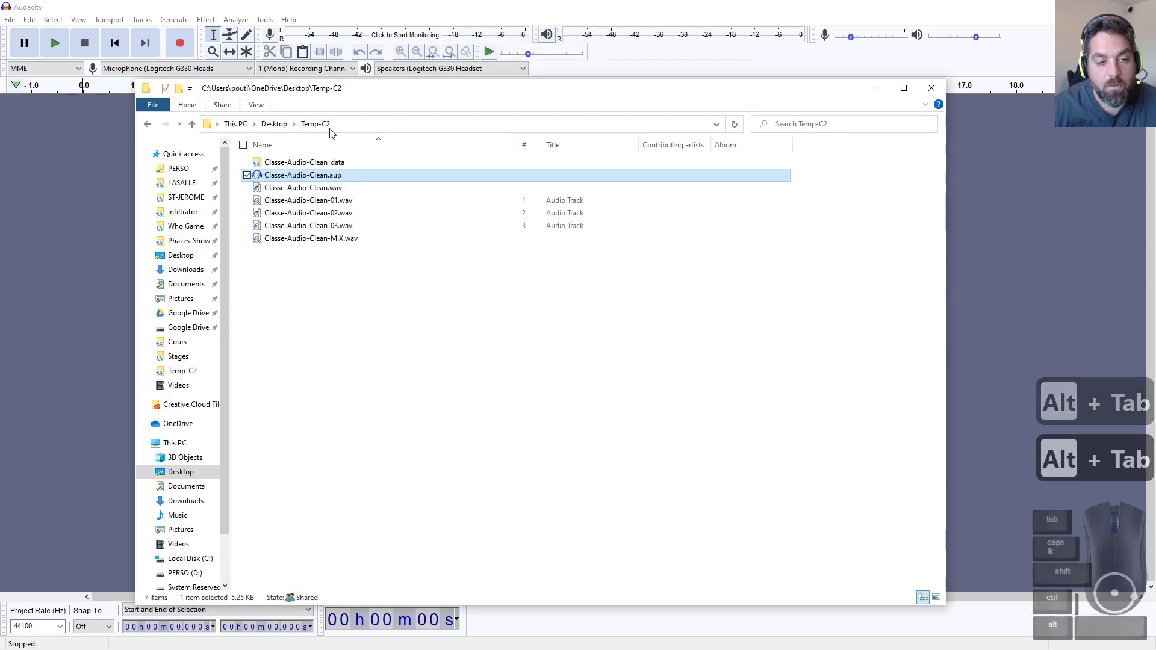
Step: Import Classe-Audio.wav from the ST-JEROME course folder 582-D41-MA-Traitement des medias\Cours\C1 into the empty Audacity project and close File Explorer
{"action": "left_click", "coordinate": [192, 197]}
{"action": "double_click", "coordinate": [285, 167]}
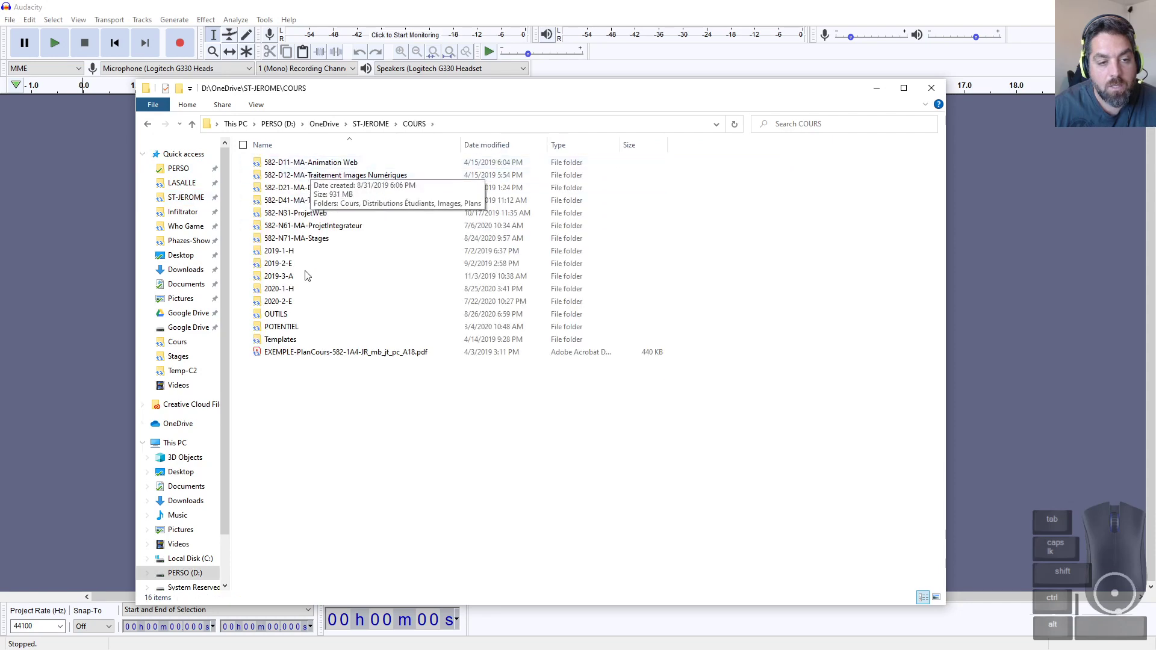
{"action": "double_click", "coordinate": [340, 201]}
{"action": "left_click", "coordinate": [282, 164]}
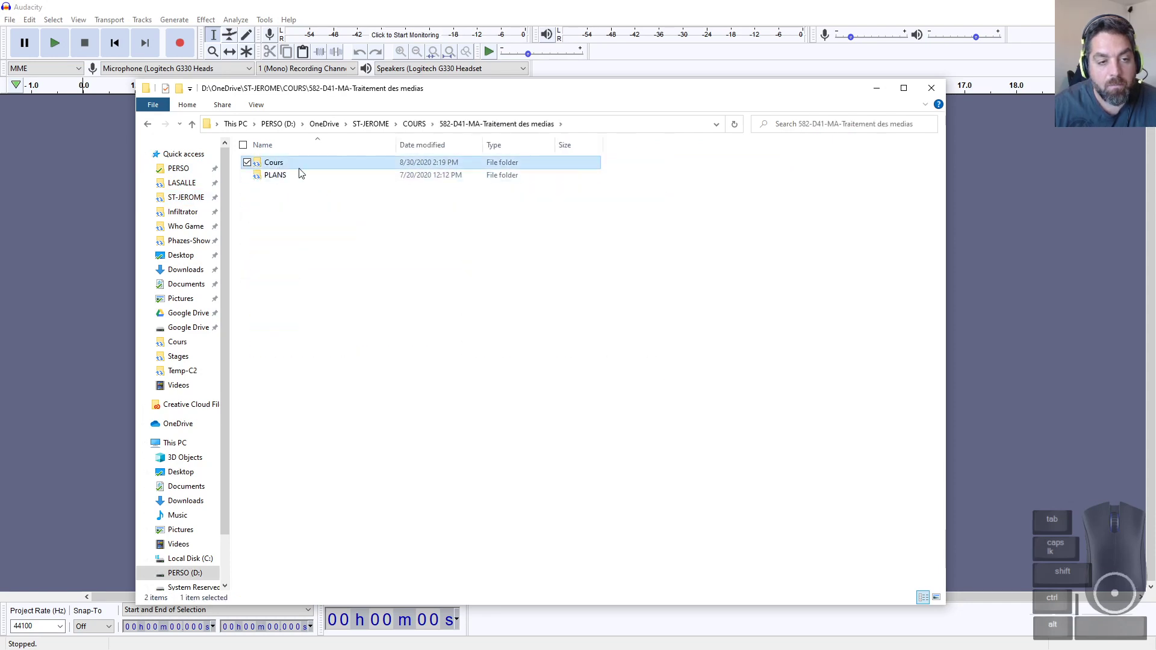
{"action": "double_click", "coordinate": [282, 166]}
{"action": "double_click", "coordinate": [304, 178]}
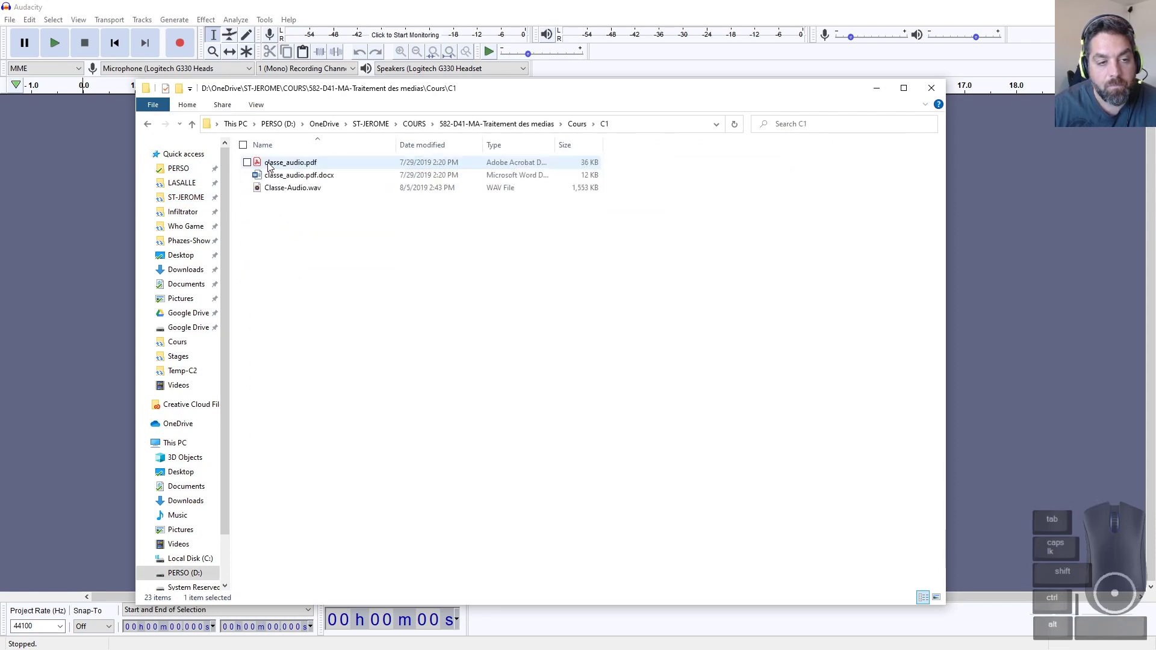
{"action": "left_click_drag", "start_coordinate": [295, 188], "coordinate": [112, 179]}
{"action": "left_click", "coordinate": [933, 90]}
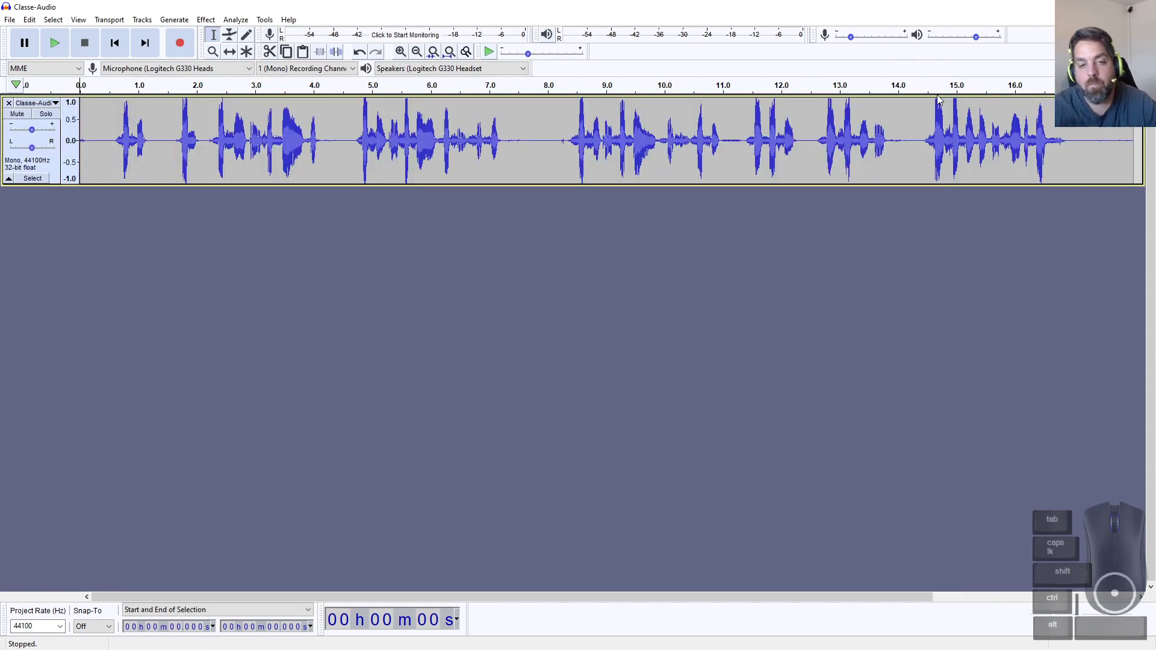
Step: Advance the PowerPoint slide show to the Change pitch slide and return to Audacity
{"action": "key", "text": "alt+Tab"}
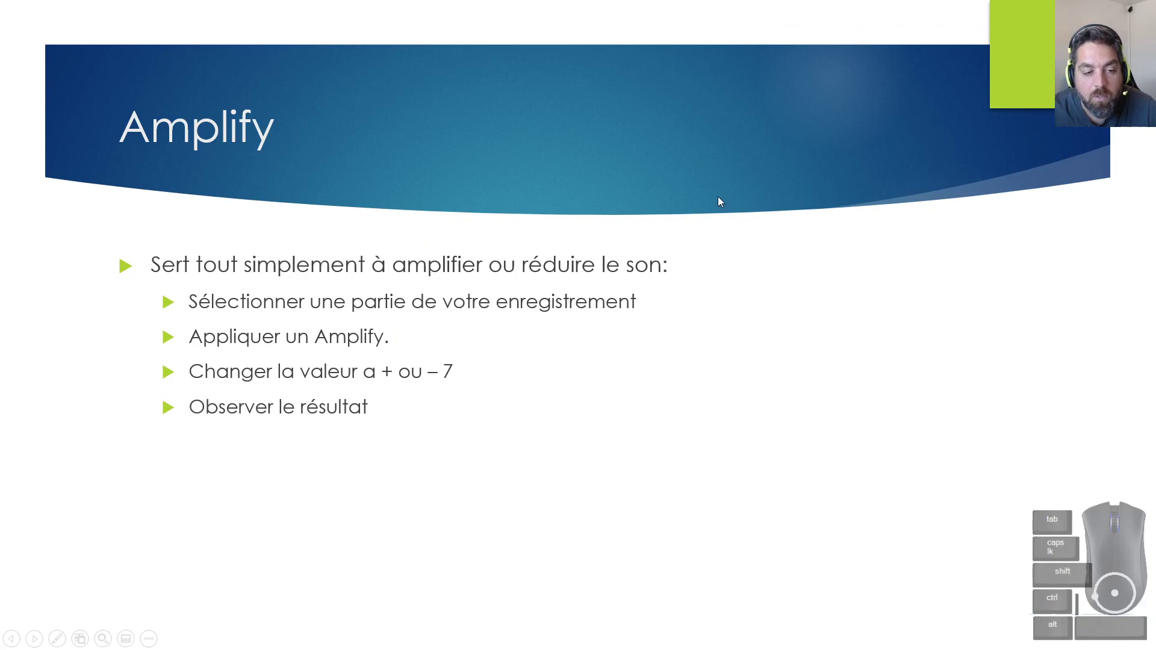
{"action": "left_click", "coordinate": [719, 198]}
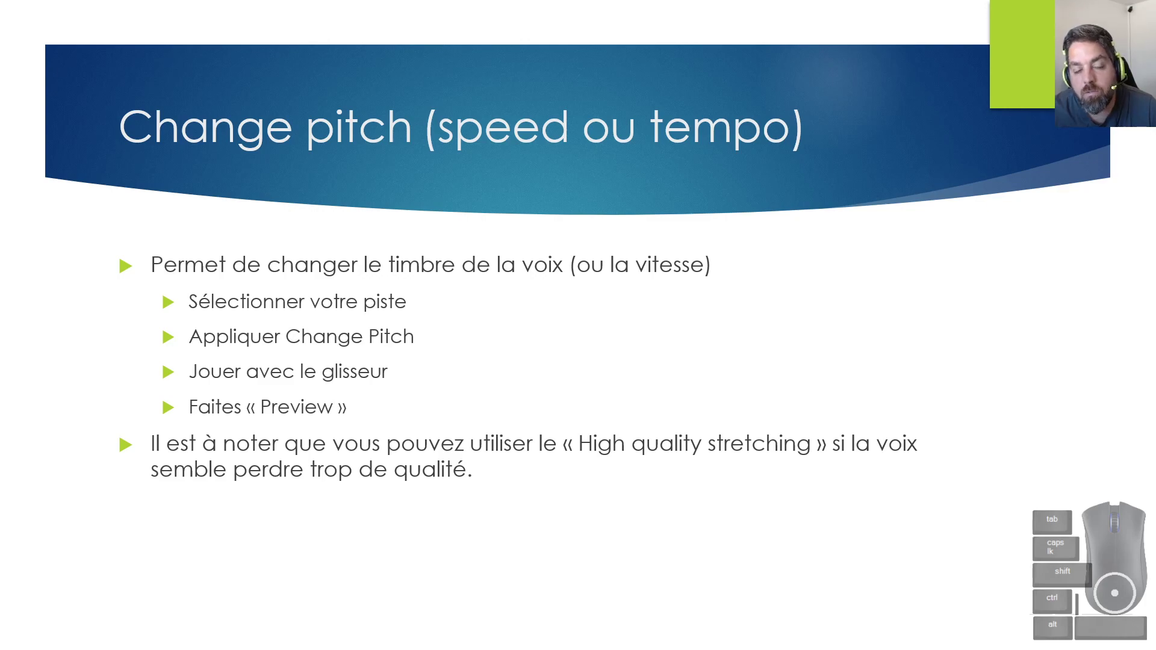
{"action": "key", "text": "alt+Tab"}
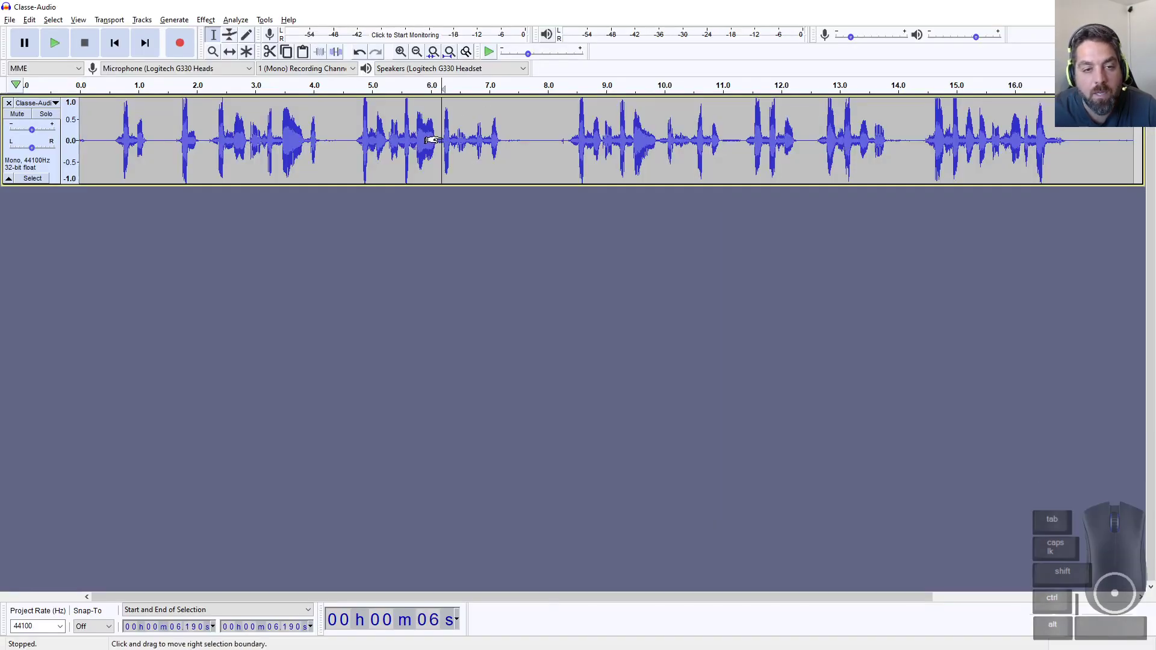
Step: Select the audio from about 4.7 to 7.3 seconds and preview Change Pitch at -16 percent
{"action": "key", "text": "ctrl+a"}
{"action": "left_click_drag", "start_coordinate": [357, 140], "coordinate": [509, 142]}
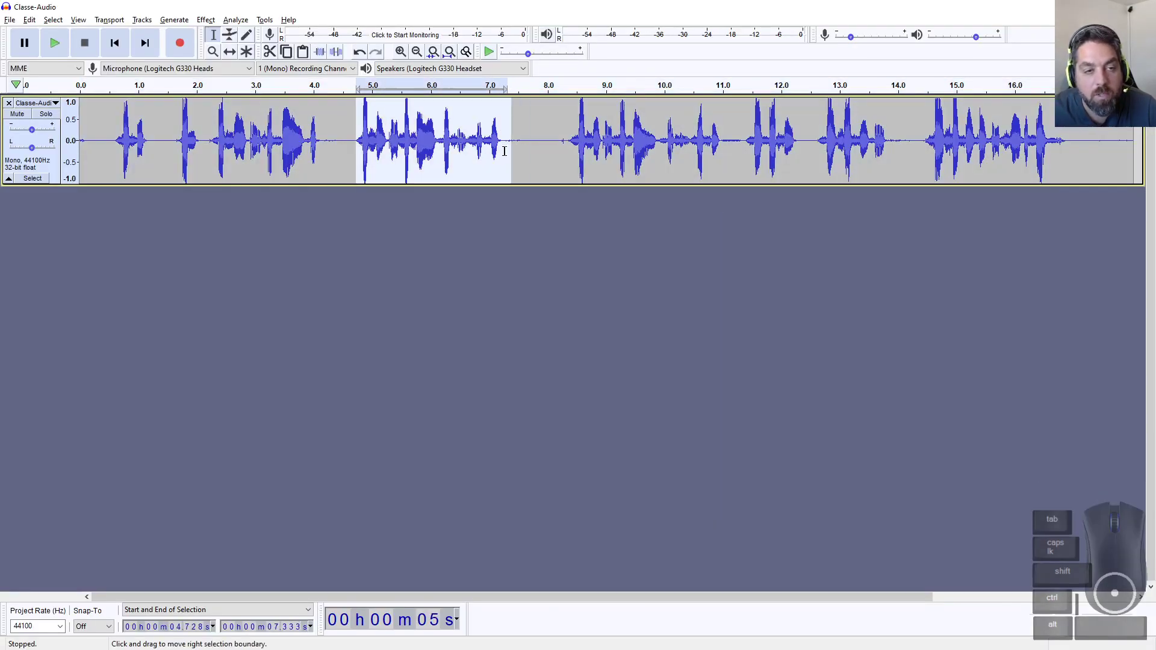
{"action": "left_click", "coordinate": [208, 19]}
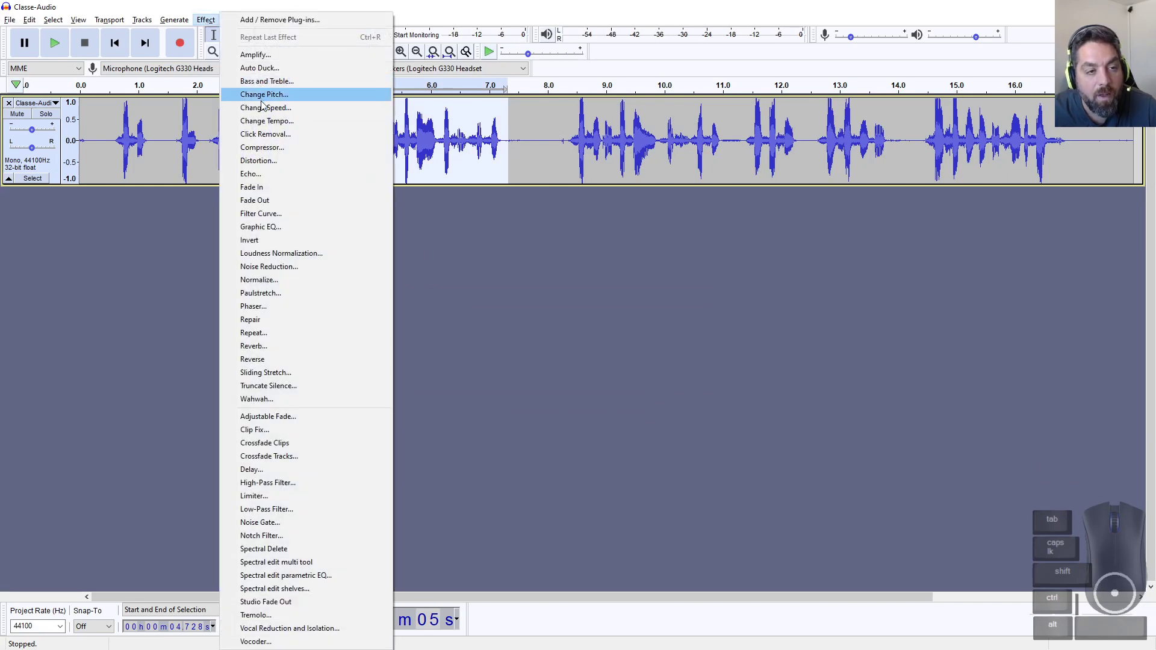
{"action": "left_click", "coordinate": [264, 95]}
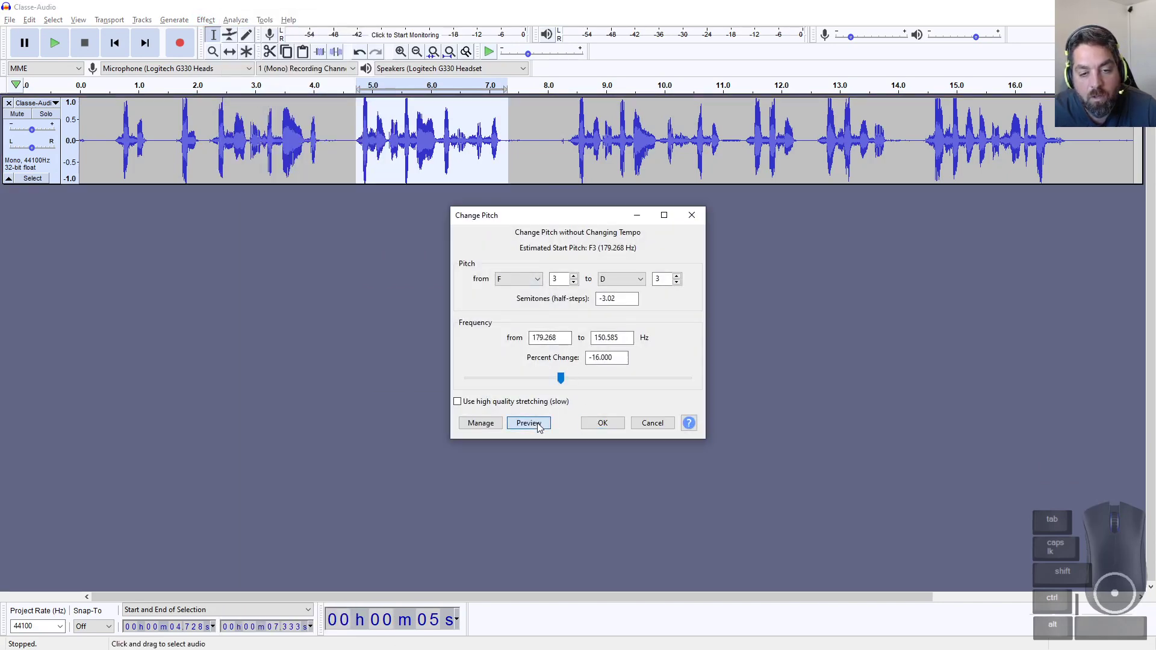
{"action": "left_click", "coordinate": [529, 423]}
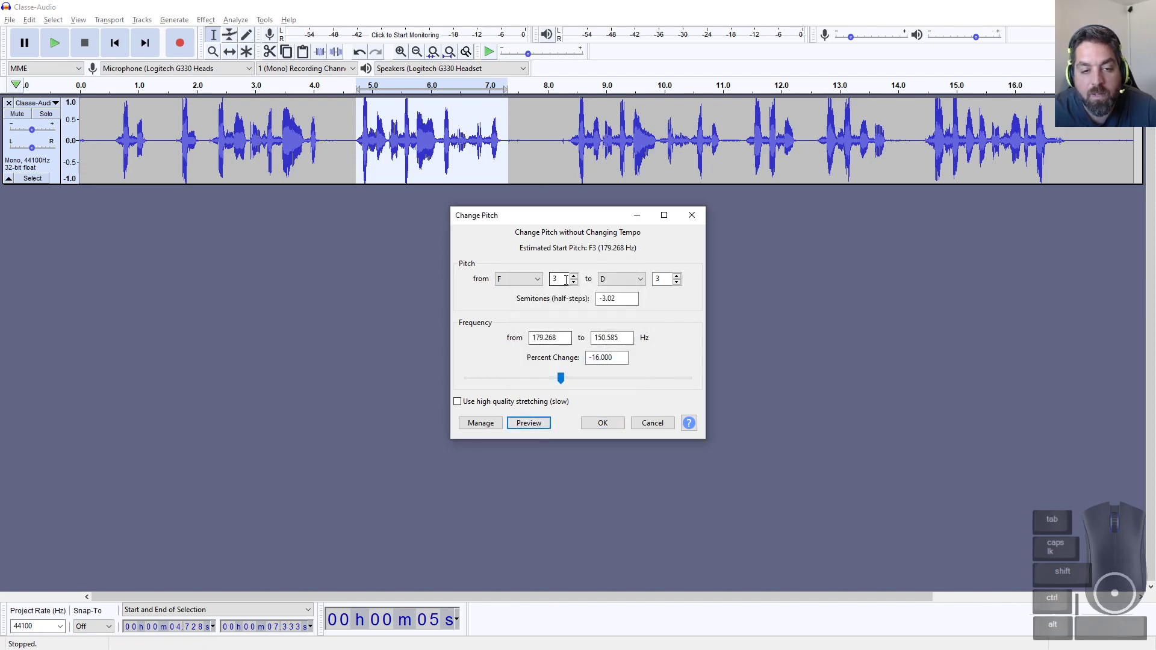
Step: Preview a lower pitch and a 72.824 percent pitch increase on the selection, and close Change Pitch without applying it
{"action": "left_click_drag", "start_coordinate": [561, 378], "coordinate": [543, 378]}
{"action": "left_click", "coordinate": [539, 423]}
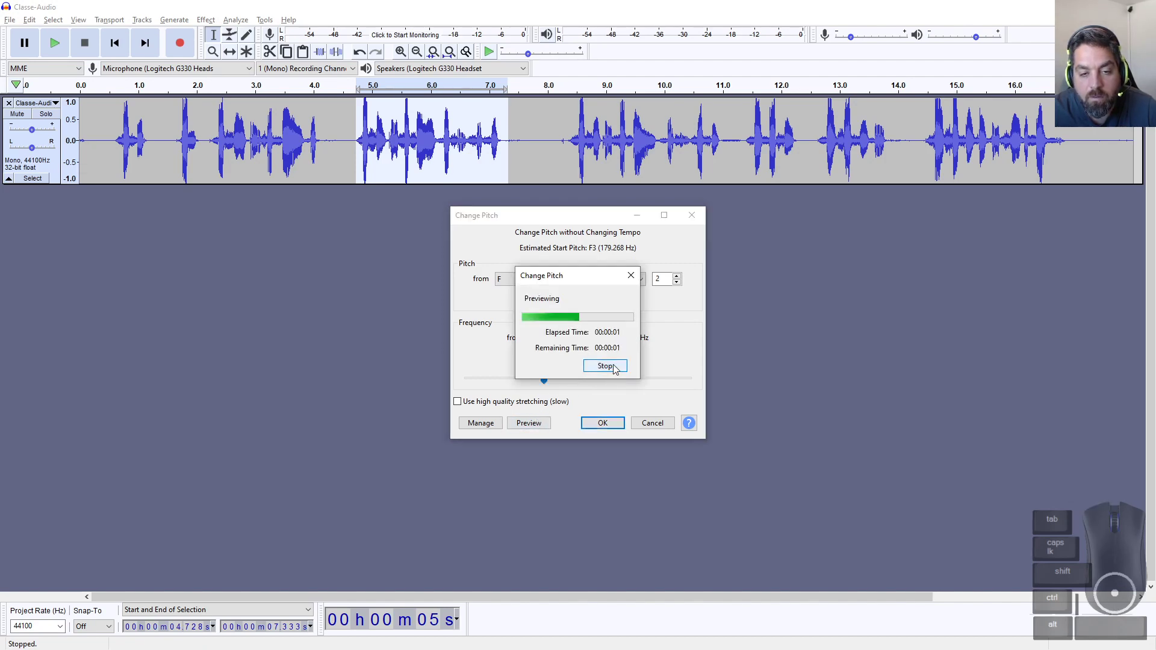
{"action": "left_click_drag", "start_coordinate": [558, 378], "coordinate": [607, 380]}
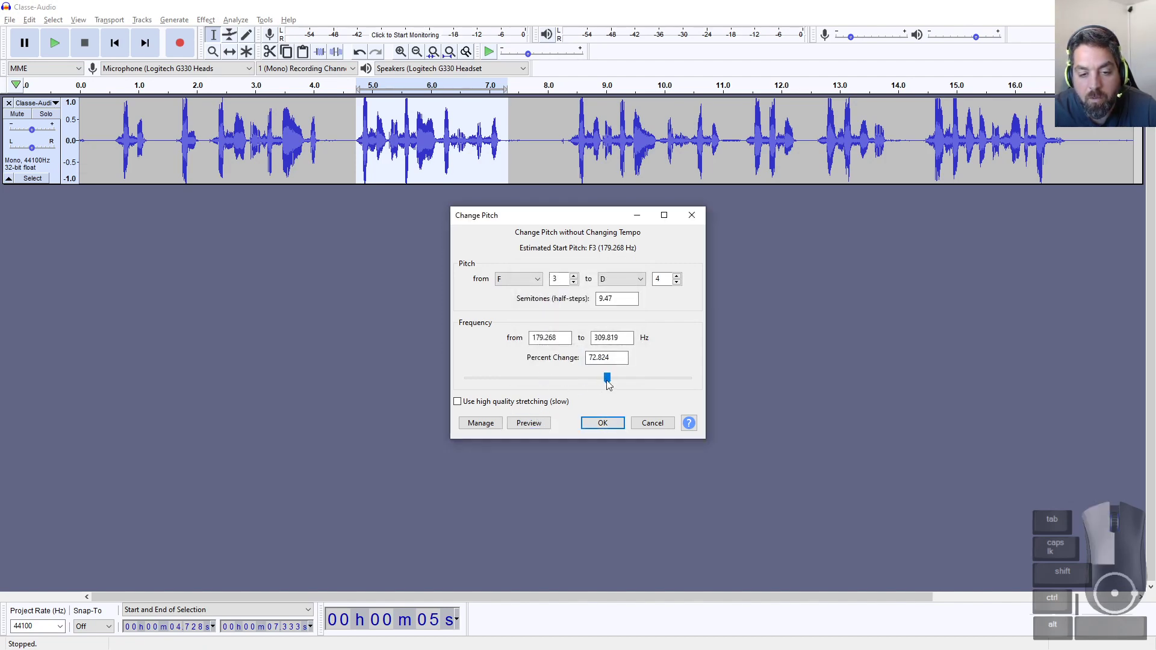
{"action": "left_click", "coordinate": [536, 424]}
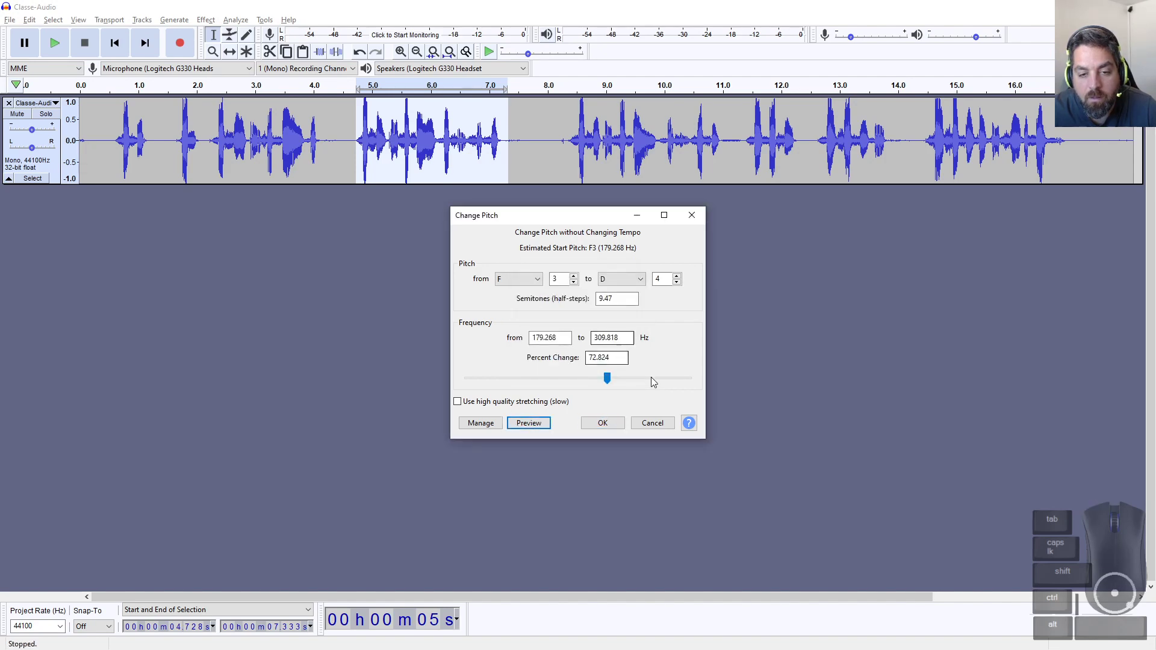
{"action": "left_click", "coordinate": [652, 423]}
Step: Preview Change Speed at 69.335 percent, reduce the change to 49.284 percent and close the effect without applying it
{"action": "left_click", "coordinate": [205, 19]}
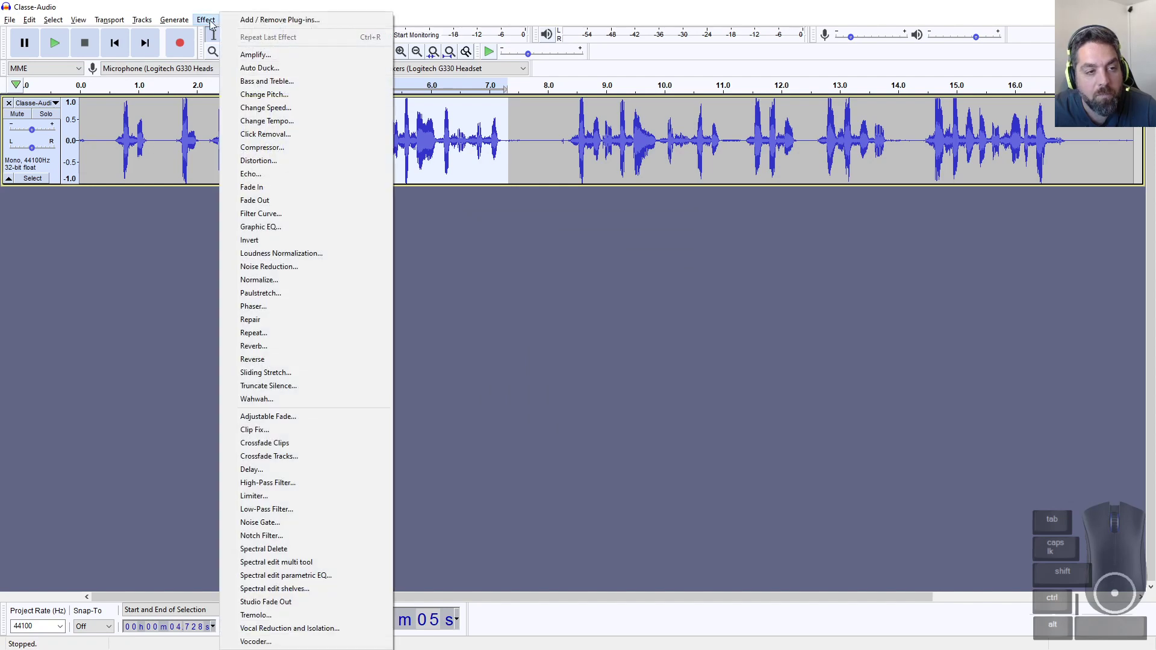
{"action": "left_click", "coordinate": [268, 108]}
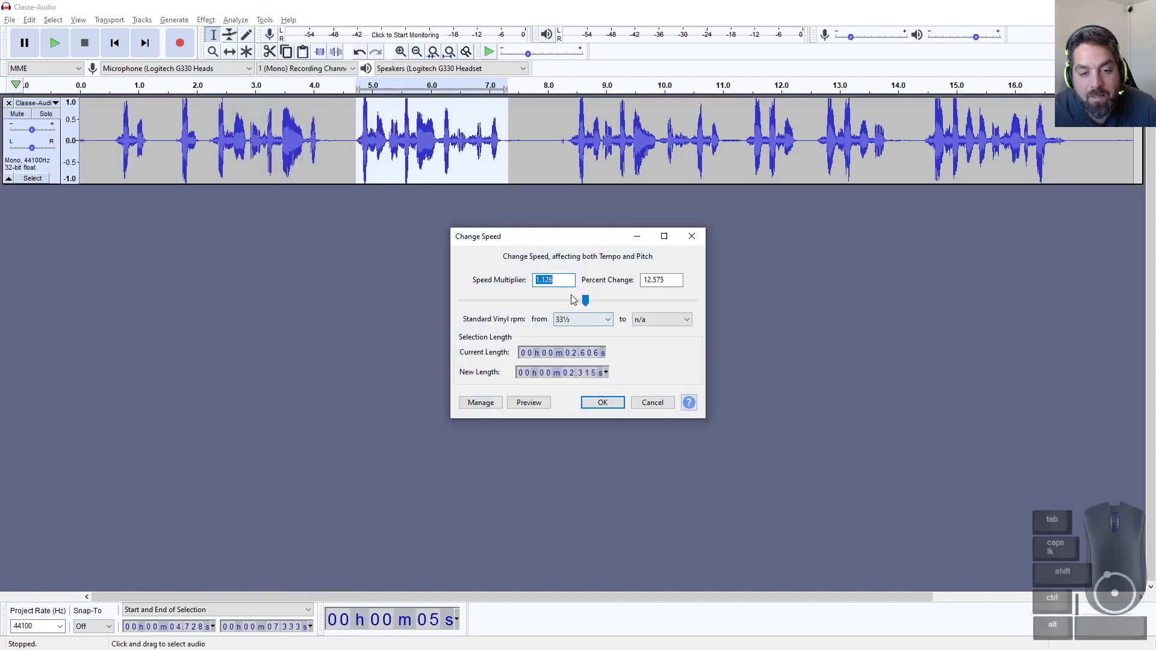
{"action": "left_click", "coordinate": [597, 304]}
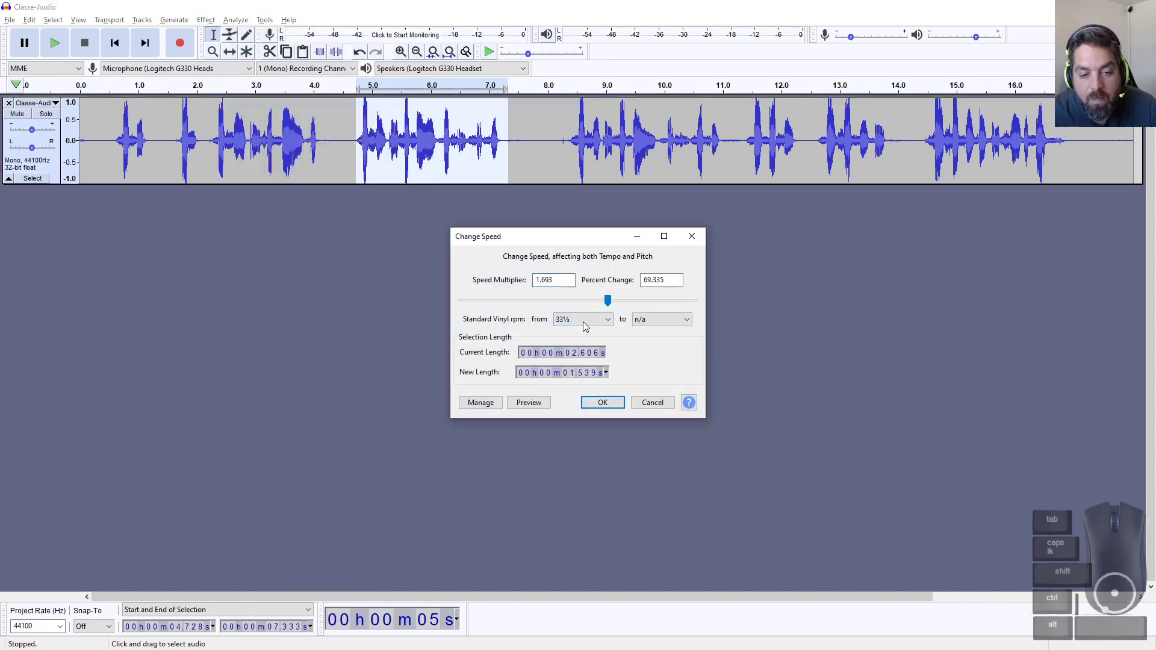
{"action": "left_click", "coordinate": [541, 403]}
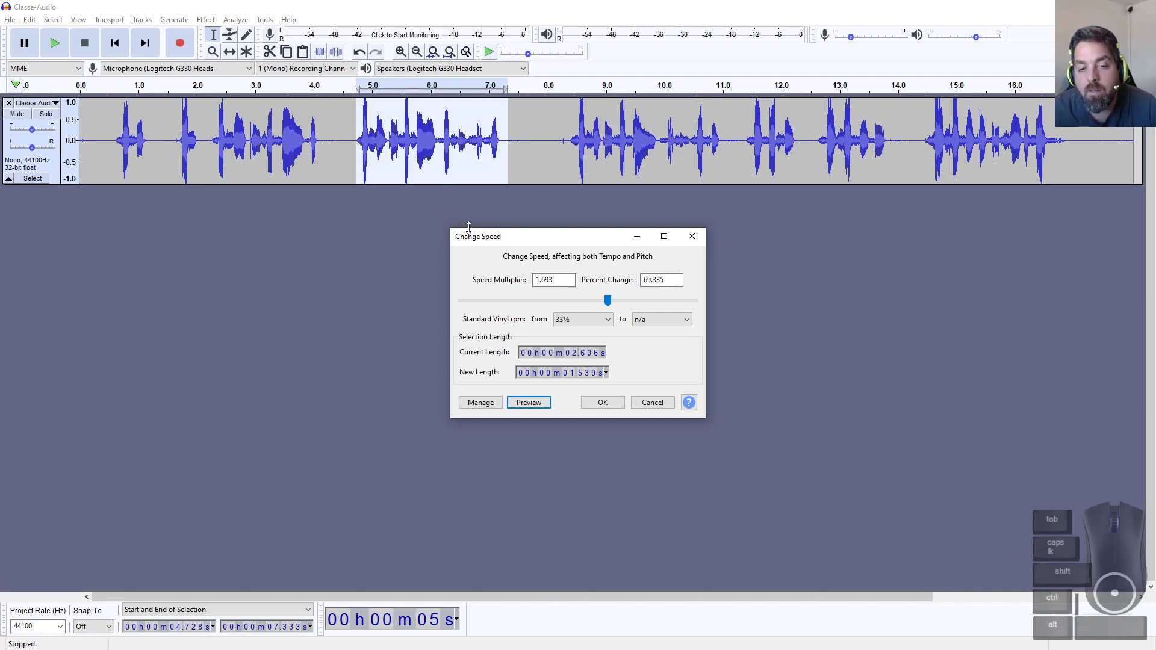
{"action": "left_click", "coordinate": [609, 301]}
{"action": "mouse_move", "coordinate": [609, 304]}
{"action": "left_mouse_down"}
{"action": "mouse_move", "coordinate": [586, 304]}
{"action": "mouse_move", "coordinate": [603, 304]}
{"action": "left_mouse_up"}
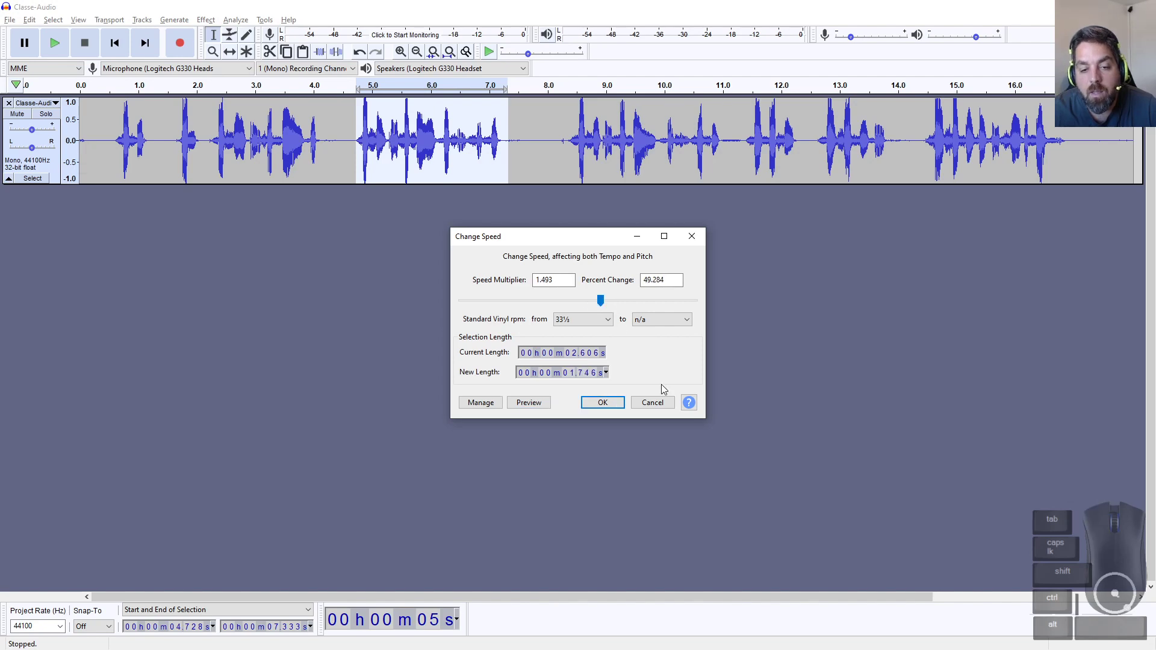
{"action": "left_click", "coordinate": [652, 402]}
Step: Preview Change Pitch again at 72.824 percent on the selection and close it without applying
{"action": "left_click", "coordinate": [205, 19]}
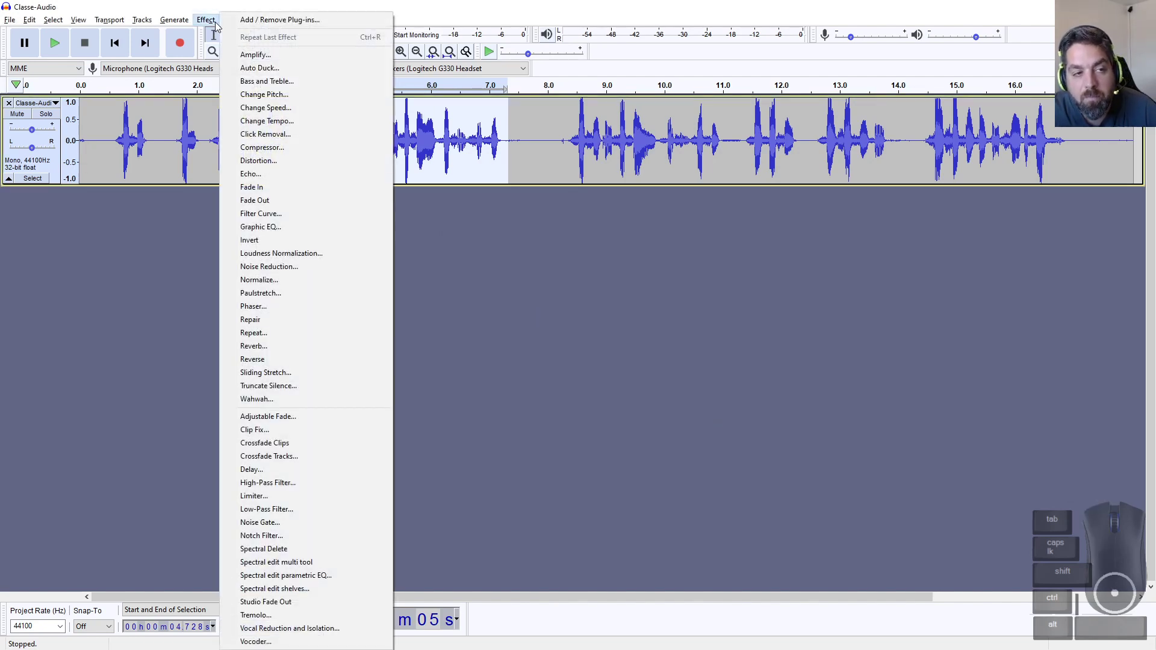
{"action": "left_click", "coordinate": [264, 95]}
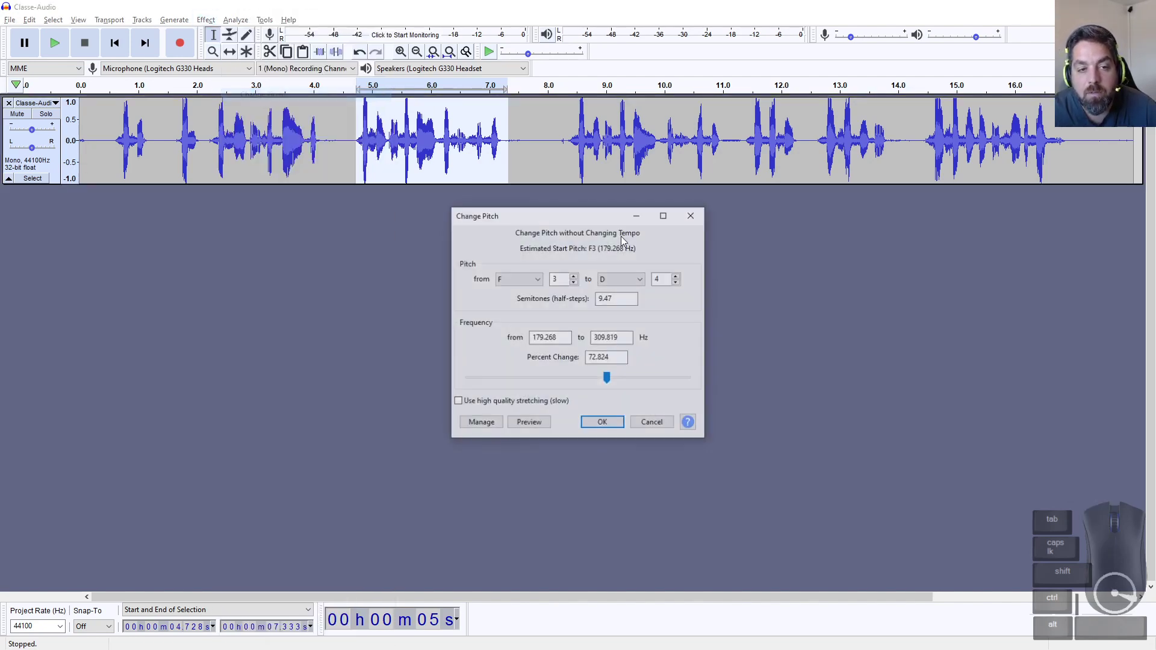
{"action": "left_click", "coordinate": [529, 423]}
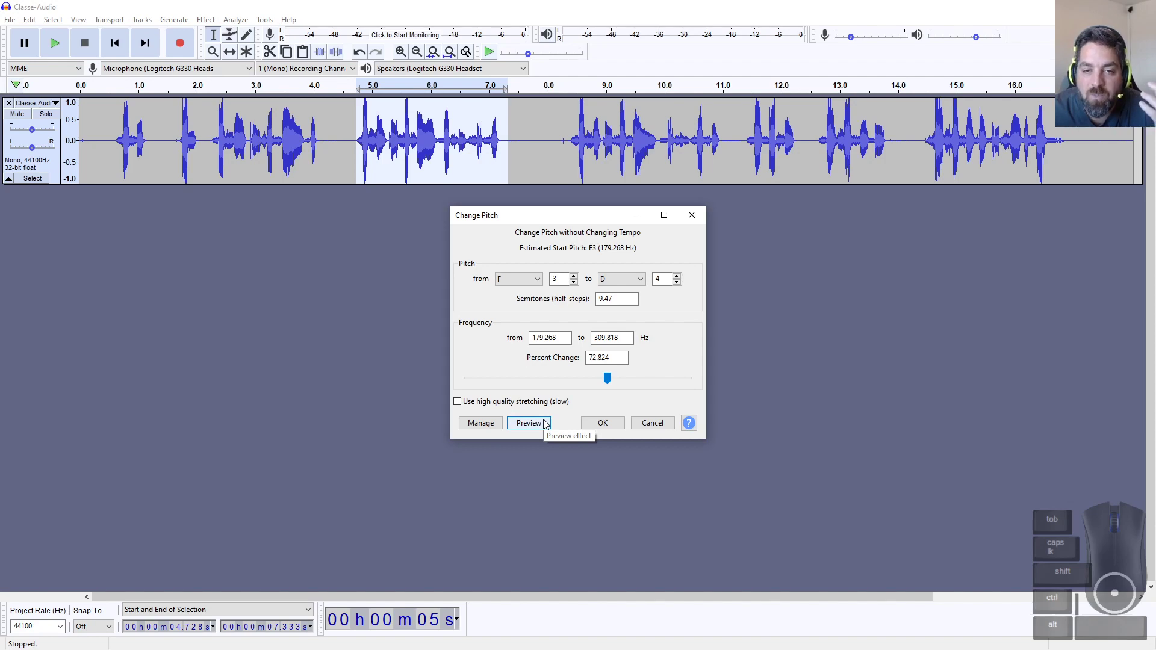
{"action": "left_click", "coordinate": [545, 423]}
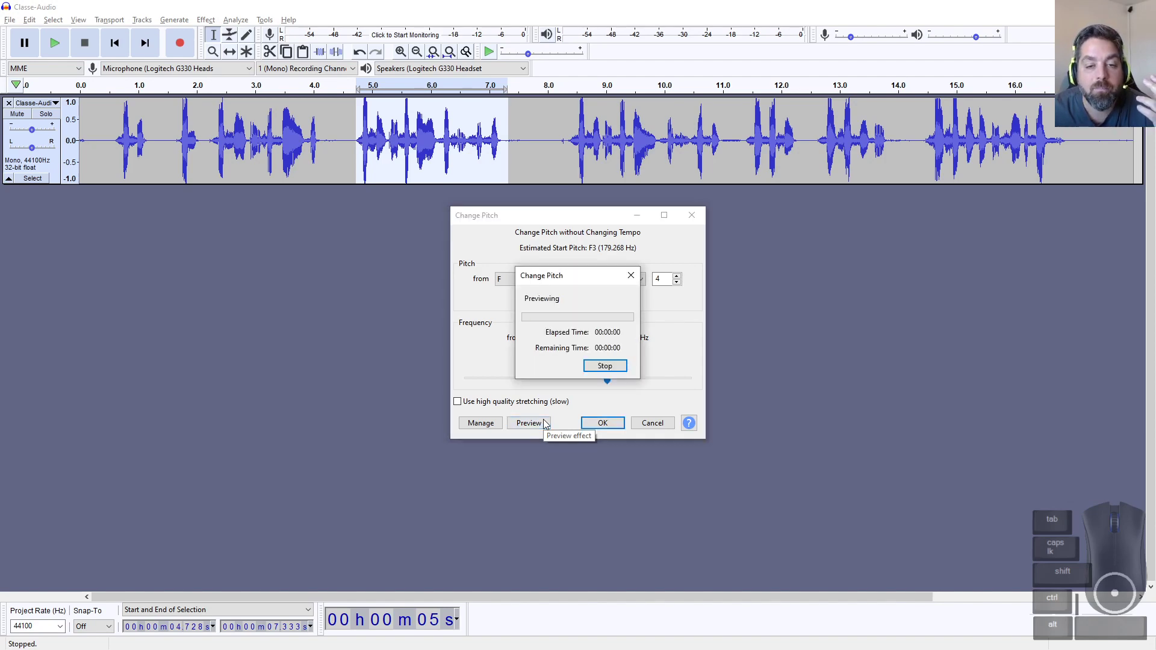
{"action": "left_click", "coordinate": [653, 423]}
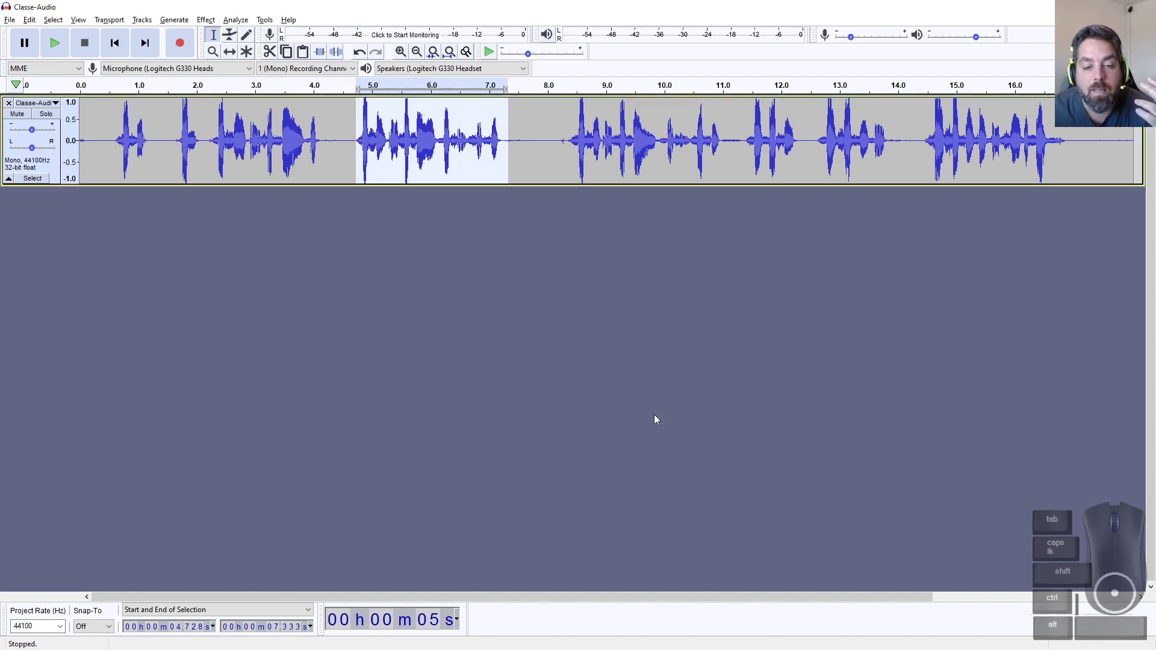
Step: Apply Change Speed with a 1.493 multiplier to the selection and undo it
{"action": "left_click", "coordinate": [206, 20]}
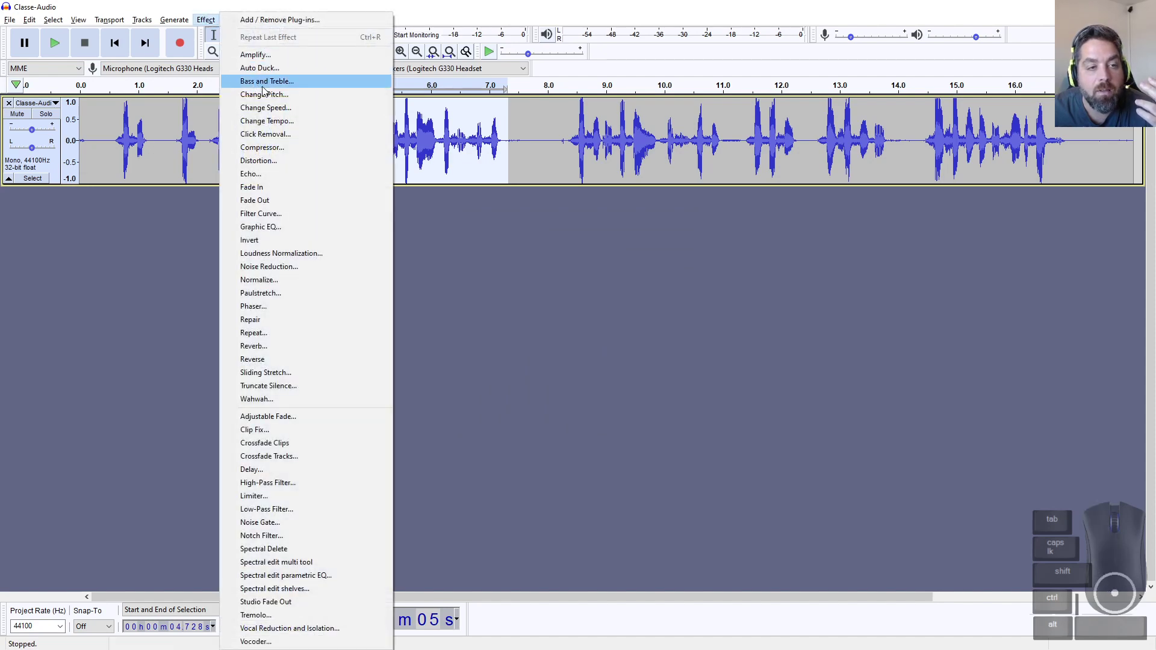
{"action": "left_click", "coordinate": [262, 108]}
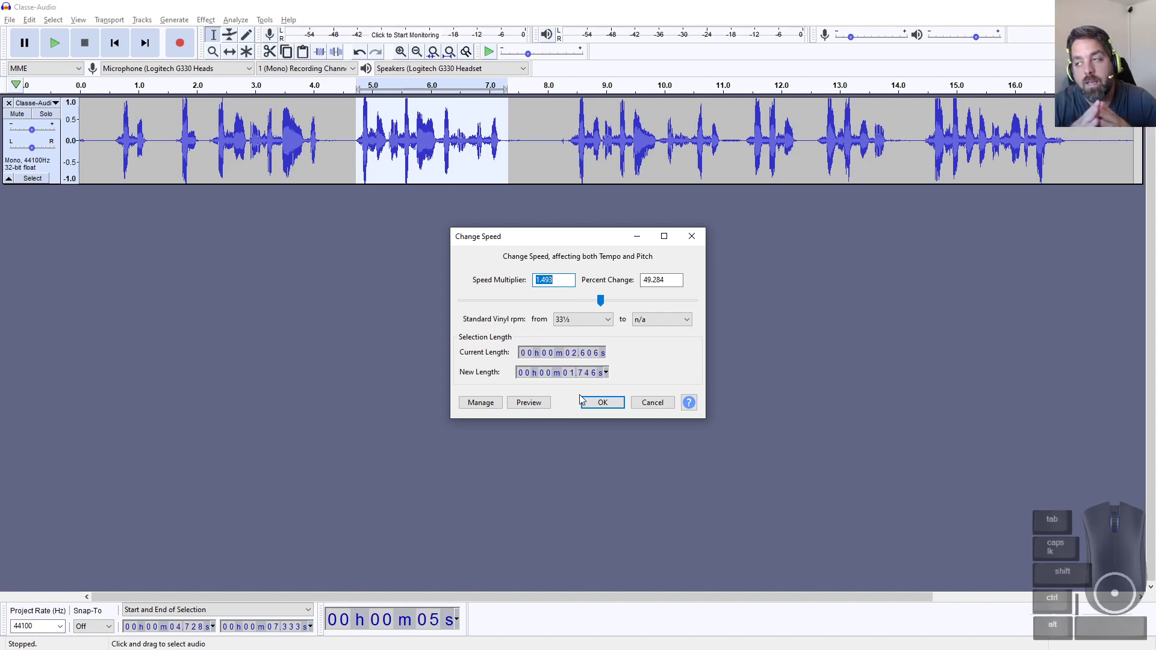
{"action": "left_click", "coordinate": [610, 308]}
{"action": "left_click", "coordinate": [609, 307]}
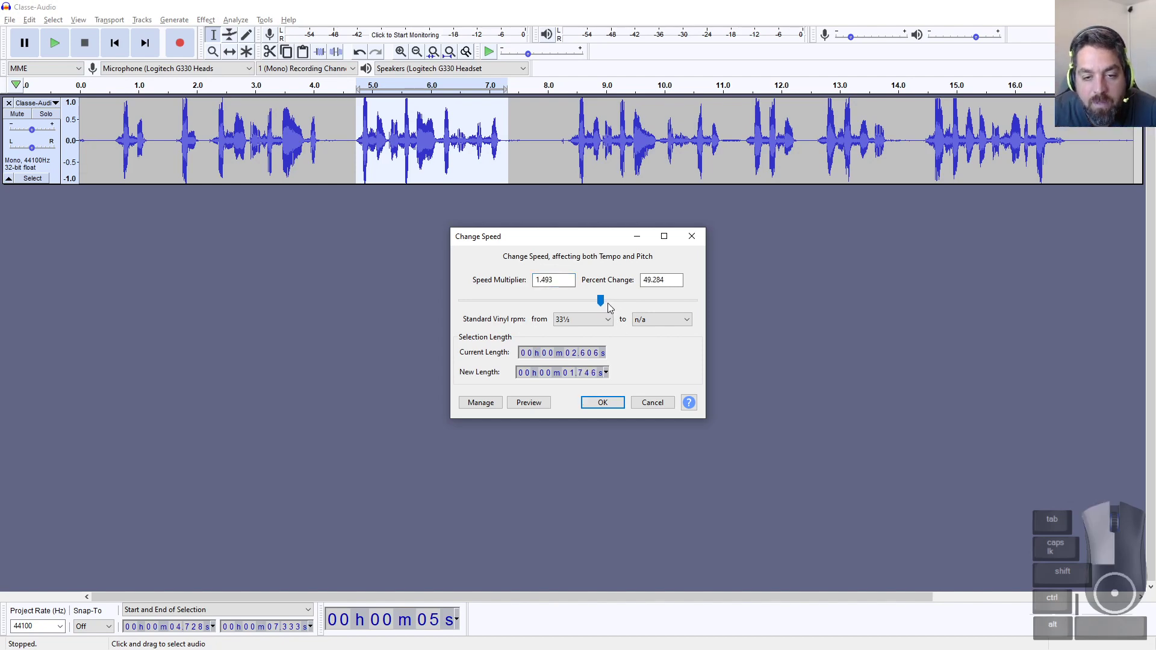
{"action": "left_click", "coordinate": [603, 402]}
{"action": "key", "text": "ctrl+z"}
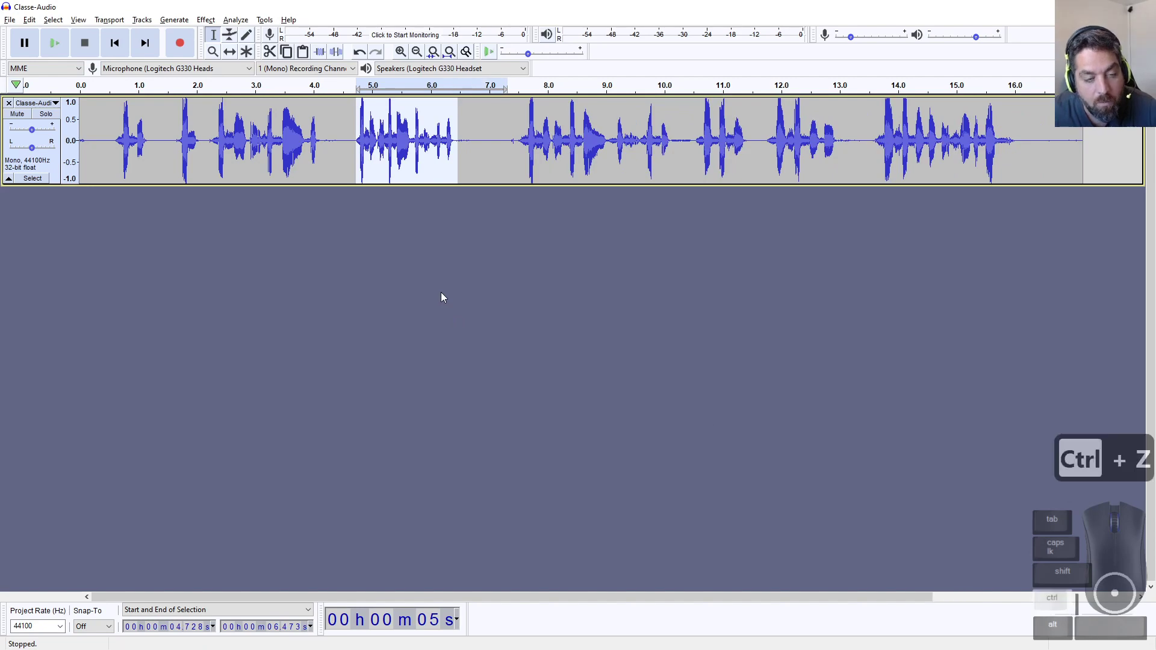
Step: Preview Change Speed on the selection at 49.284 percent and at -37 percent
{"action": "left_click", "coordinate": [205, 20]}
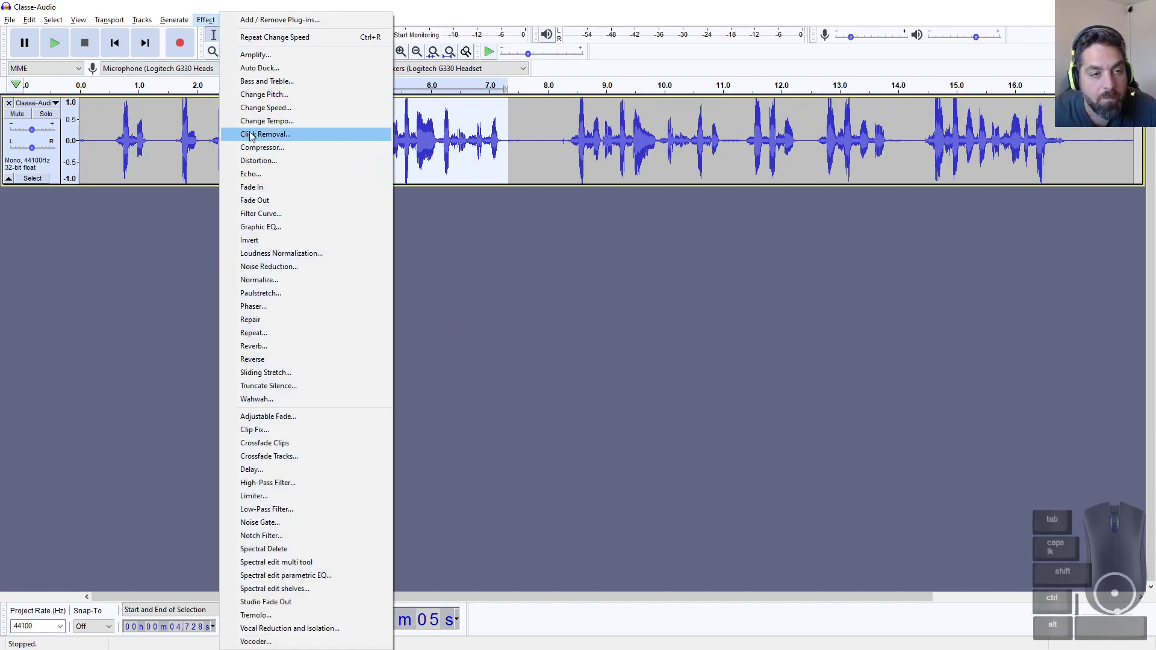
{"action": "left_click", "coordinate": [280, 108]}
{"action": "left_click", "coordinate": [522, 403]}
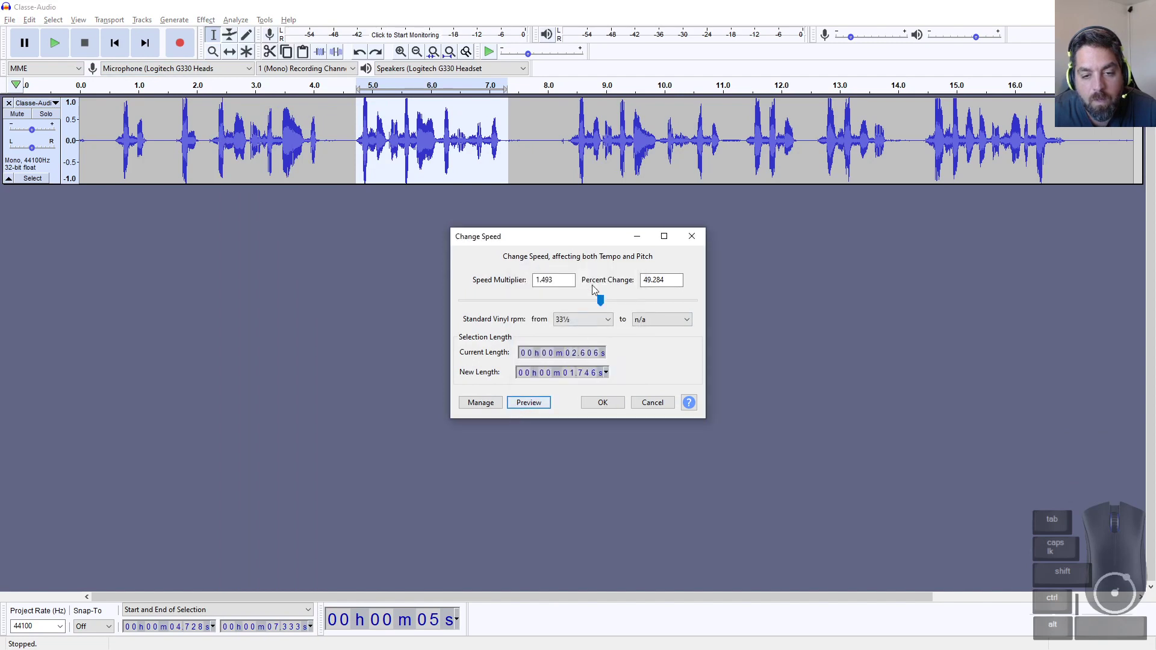
{"action": "left_click", "coordinate": [559, 301]}
{"action": "left_click", "coordinate": [547, 301]}
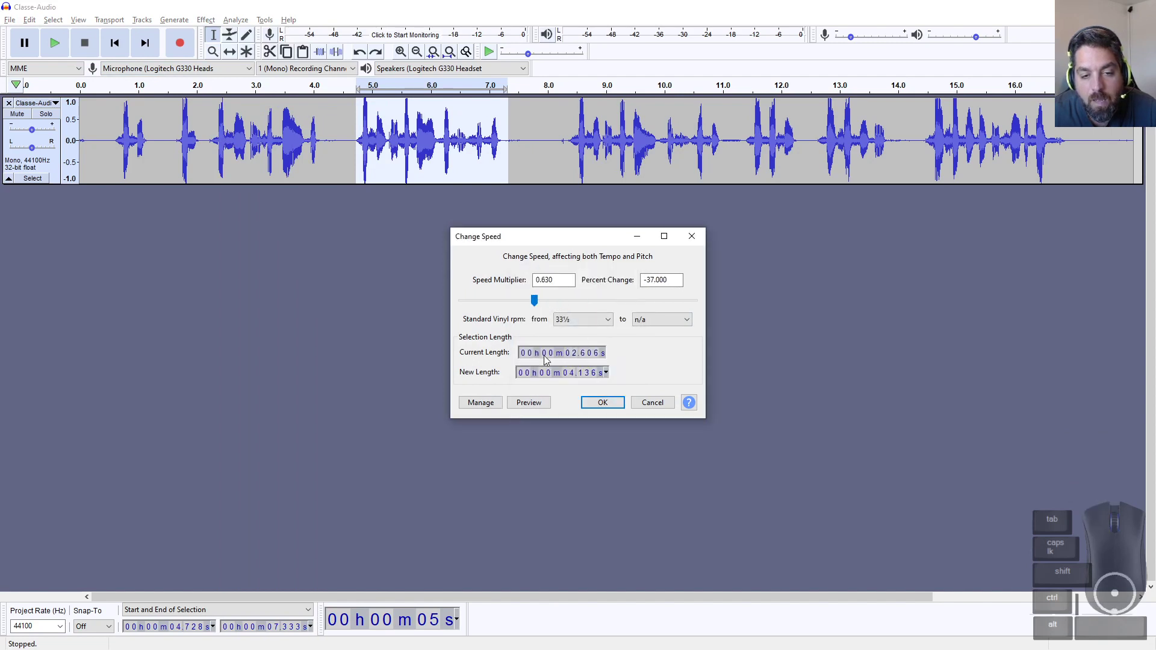
{"action": "left_click", "coordinate": [529, 403]}
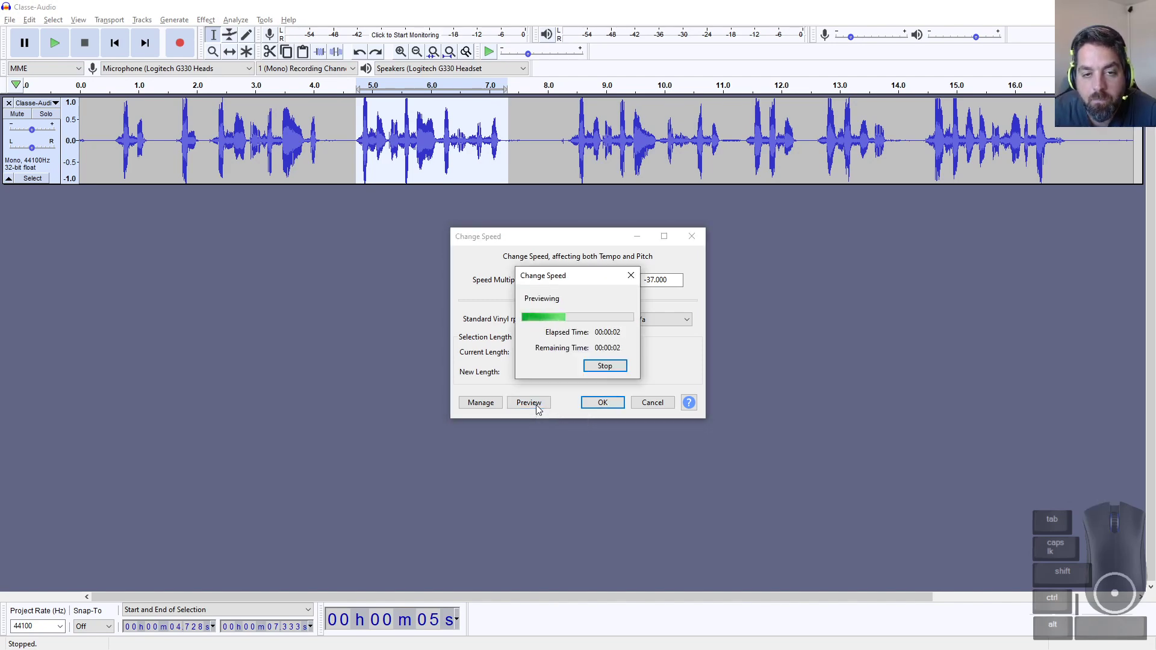
Step: Close Change Speed without applying it and preview Change Tempo on the selection at 117.505 percent
{"action": "left_click", "coordinate": [615, 371]}
{"action": "left_click", "coordinate": [653, 402]}
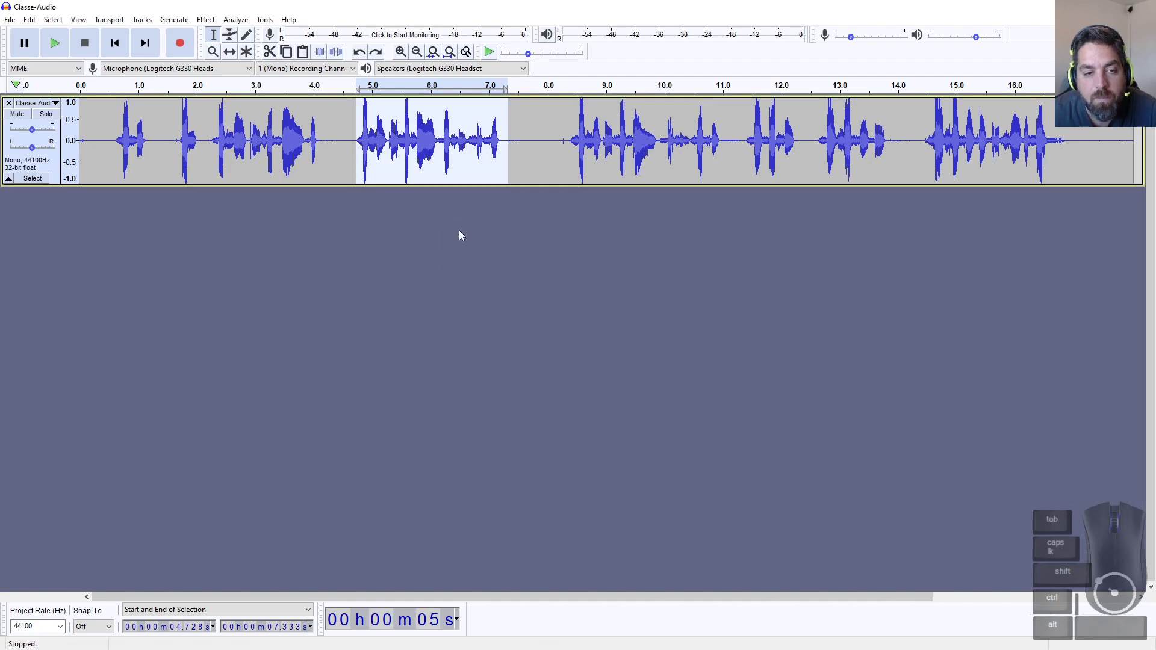
{"action": "left_click", "coordinate": [204, 20]}
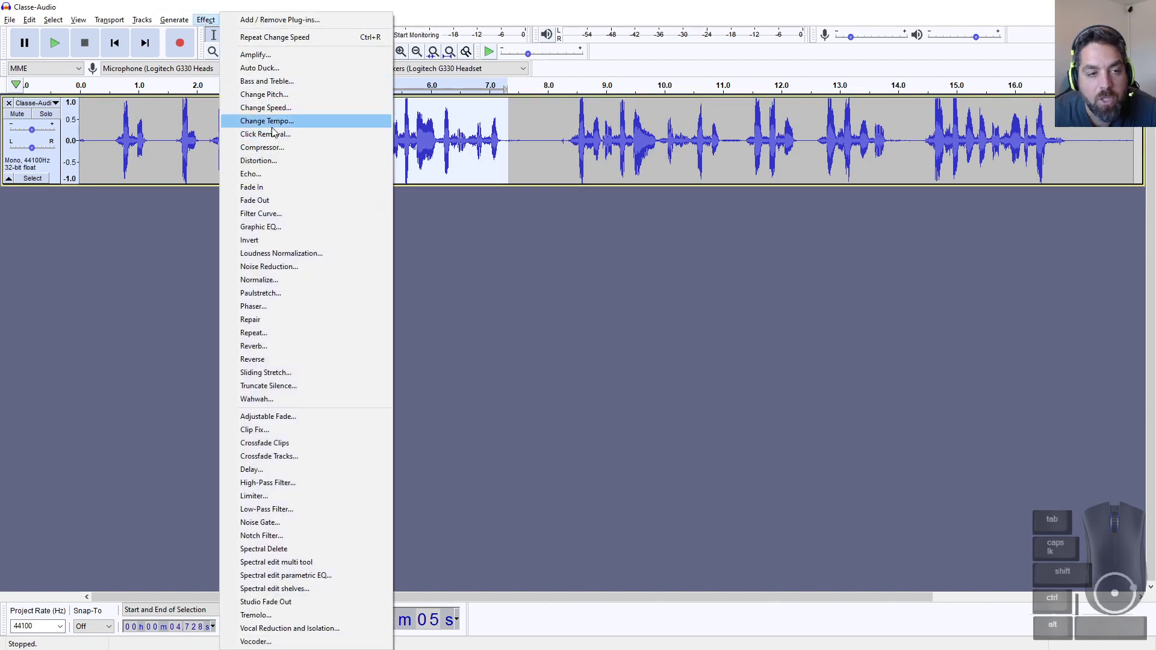
{"action": "left_click", "coordinate": [277, 123]}
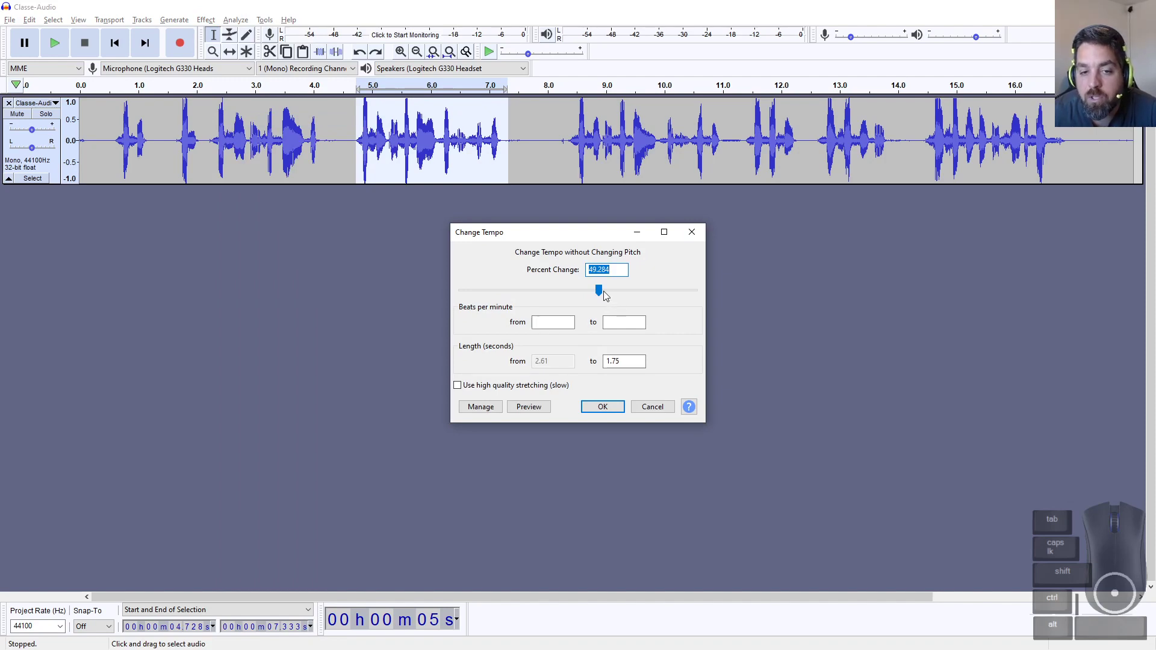
{"action": "left_click_drag", "start_coordinate": [606, 295], "coordinate": [620, 294]}
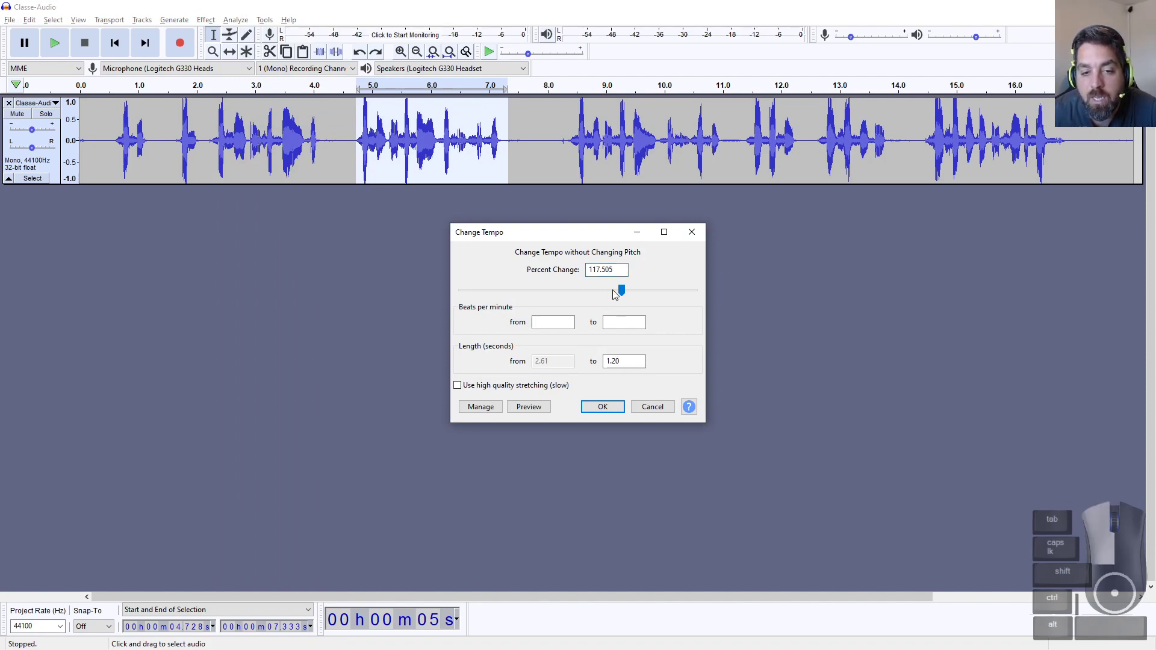
{"action": "left_click", "coordinate": [528, 407]}
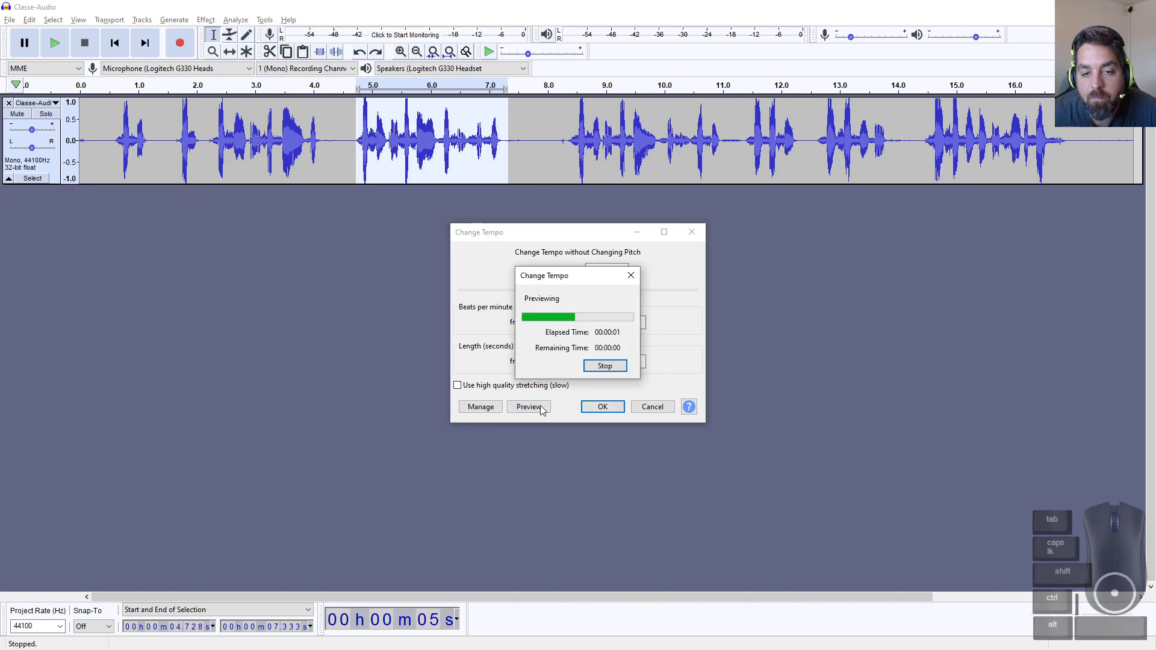
Step: Preview Change Tempo on the selection at -37 percent and at -17 percent
{"action": "left_click_drag", "start_coordinate": [619, 290], "coordinate": [530, 290]}
{"action": "left_click", "coordinate": [530, 410]}
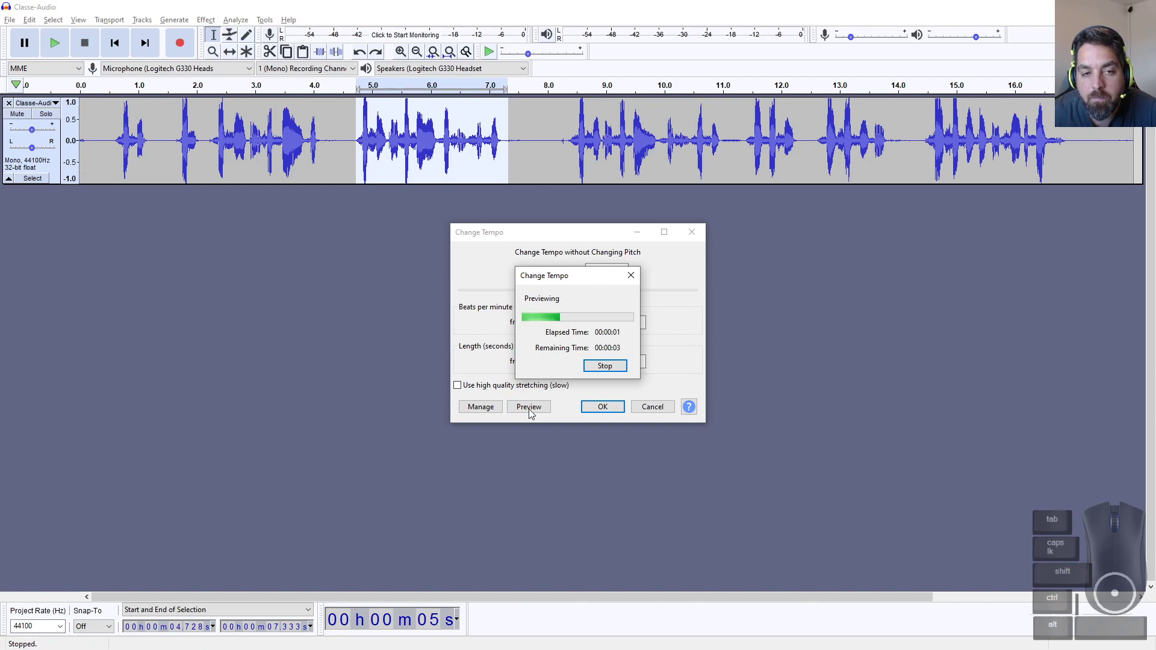
{"action": "left_click", "coordinate": [605, 367]}
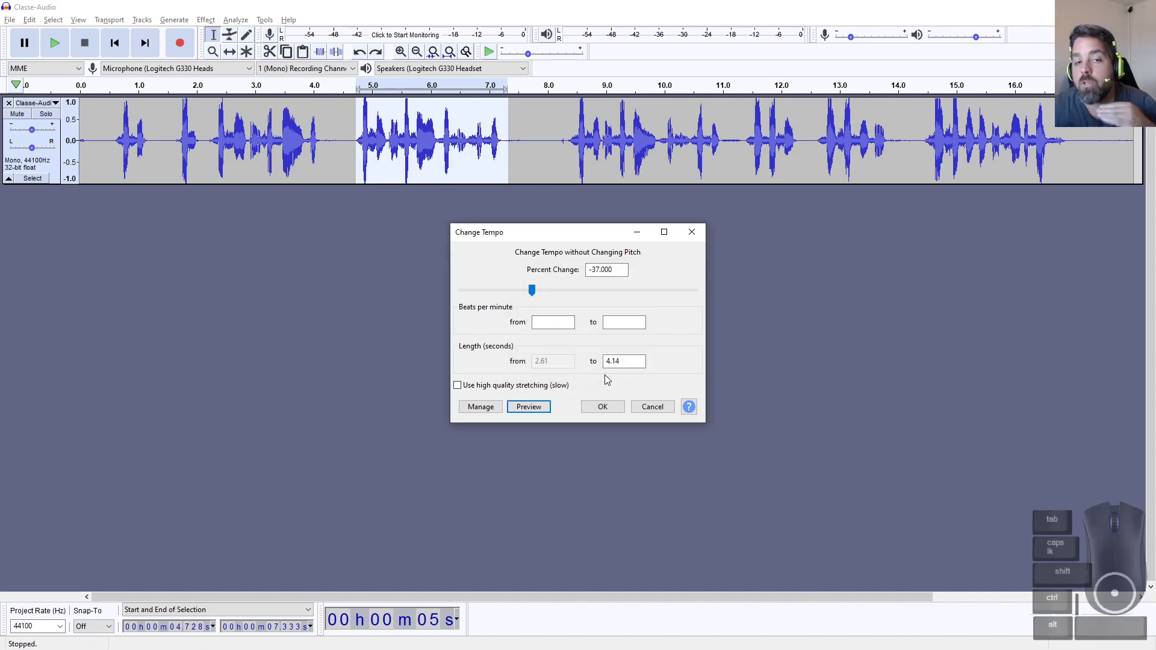
{"action": "left_click_drag", "start_coordinate": [532, 291], "coordinate": [556, 290]}
{"action": "left_click", "coordinate": [541, 415]}
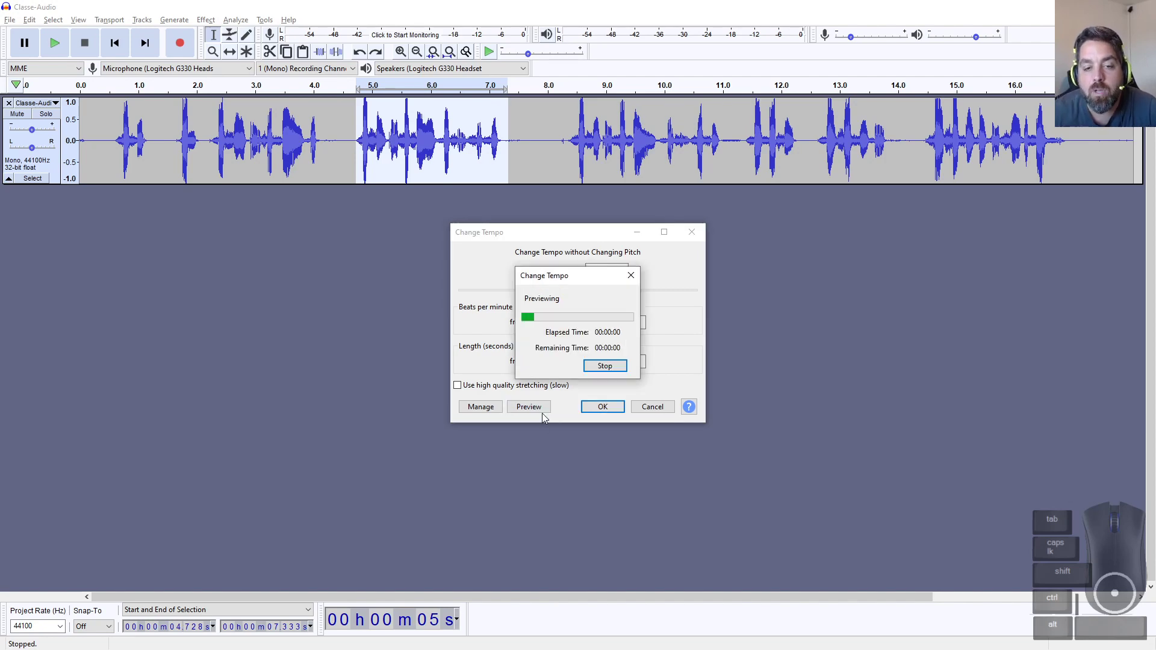
{"action": "left_click", "coordinate": [606, 364]}
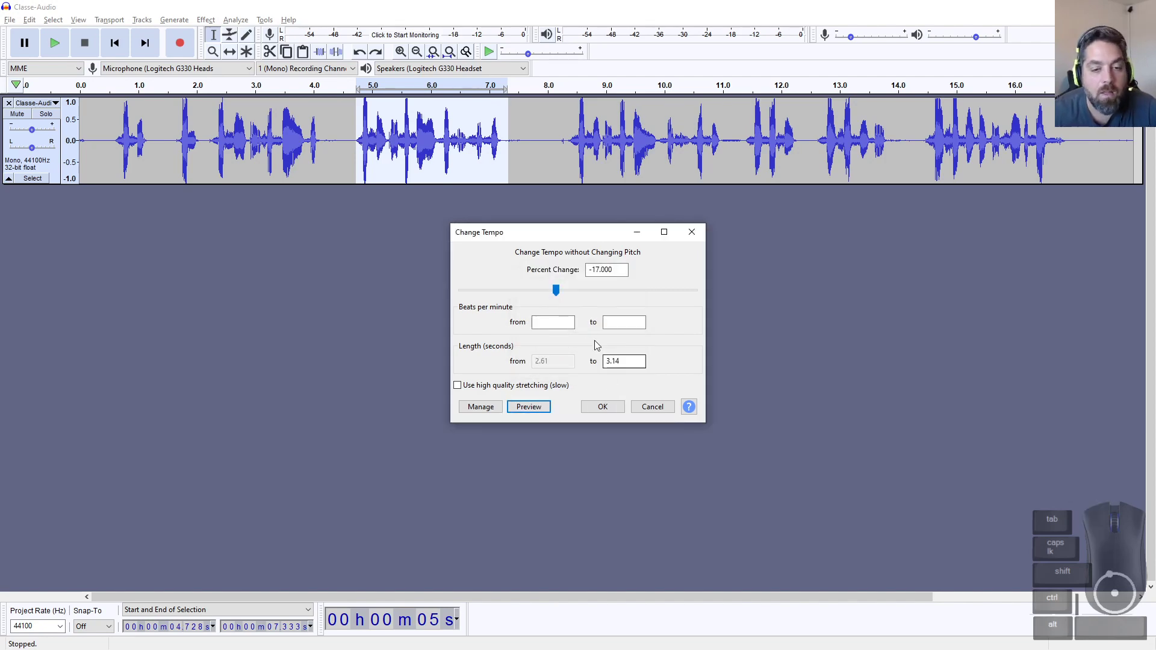
Step: Try a tempo change of 4.176 percent and a target length of 28 seconds, and close Change Tempo without applying it
{"action": "left_click_drag", "start_coordinate": [555, 291], "coordinate": [572, 293]}
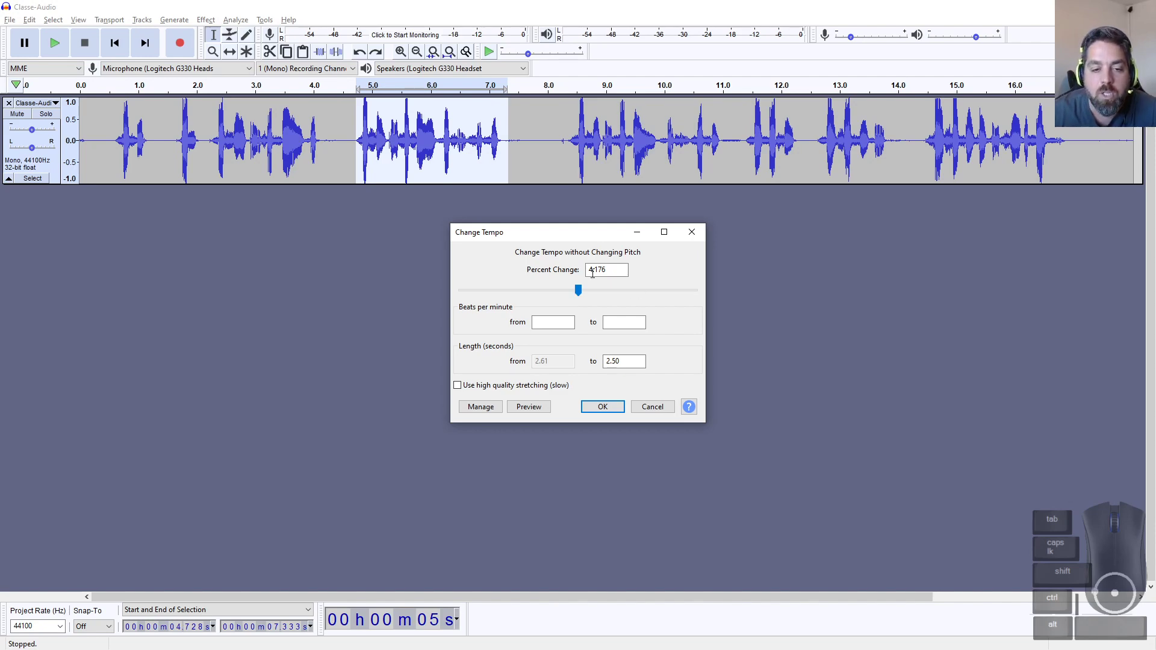
{"action": "double_click", "coordinate": [630, 365]}
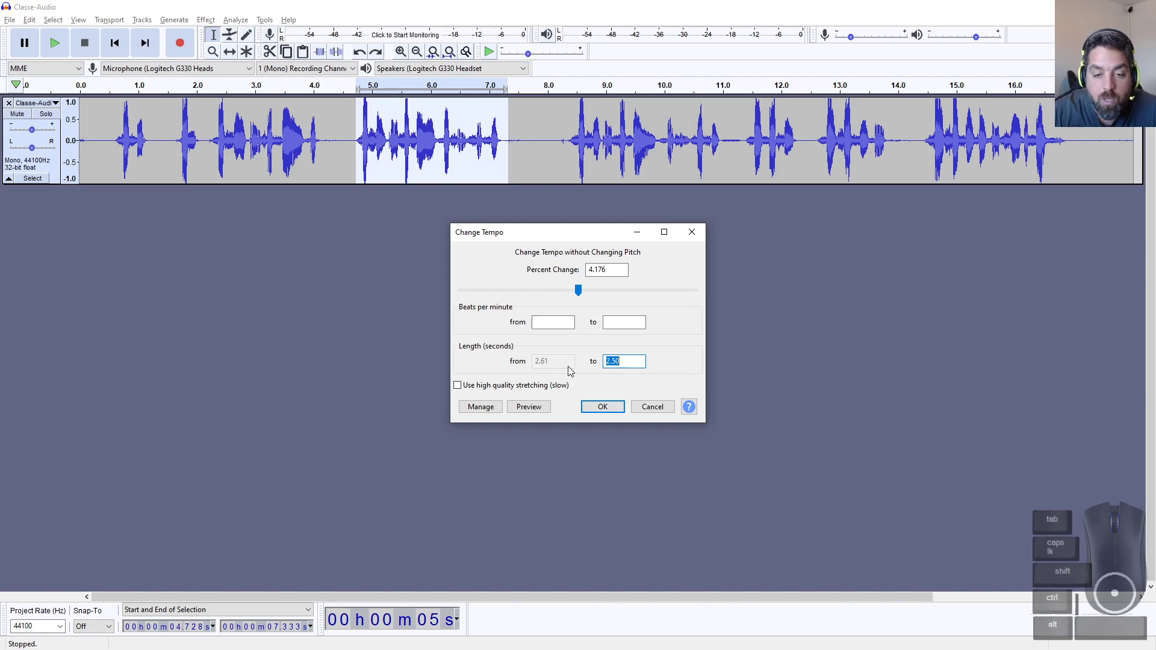
{"action": "type", "text": "28"}
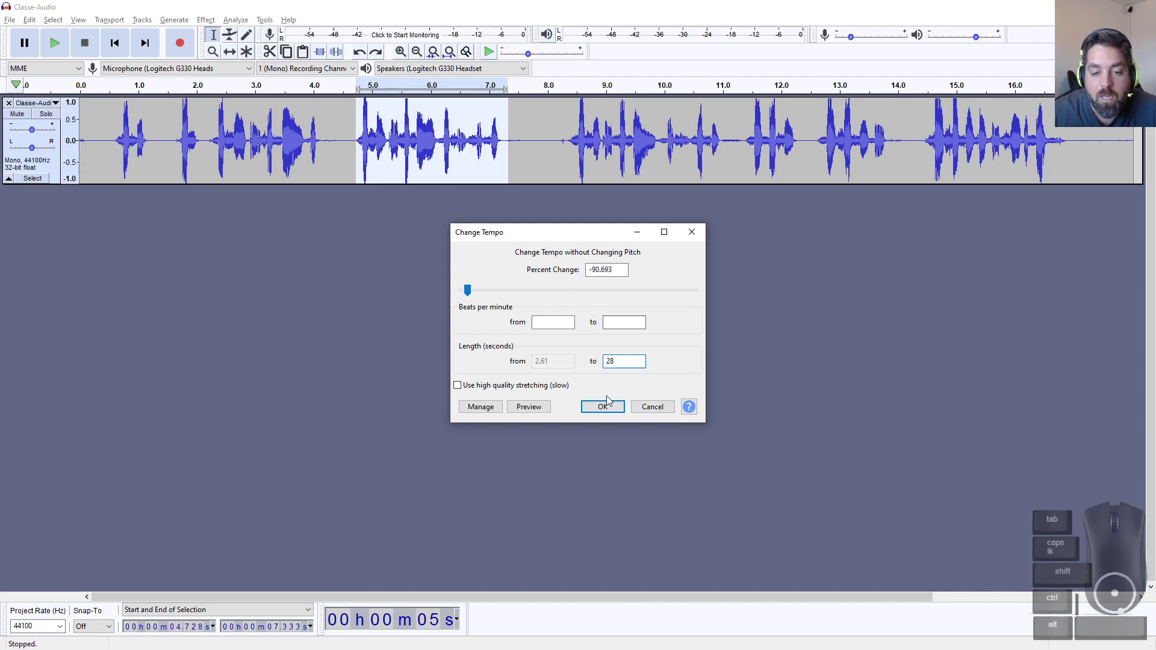
{"action": "left_click", "coordinate": [654, 407]}
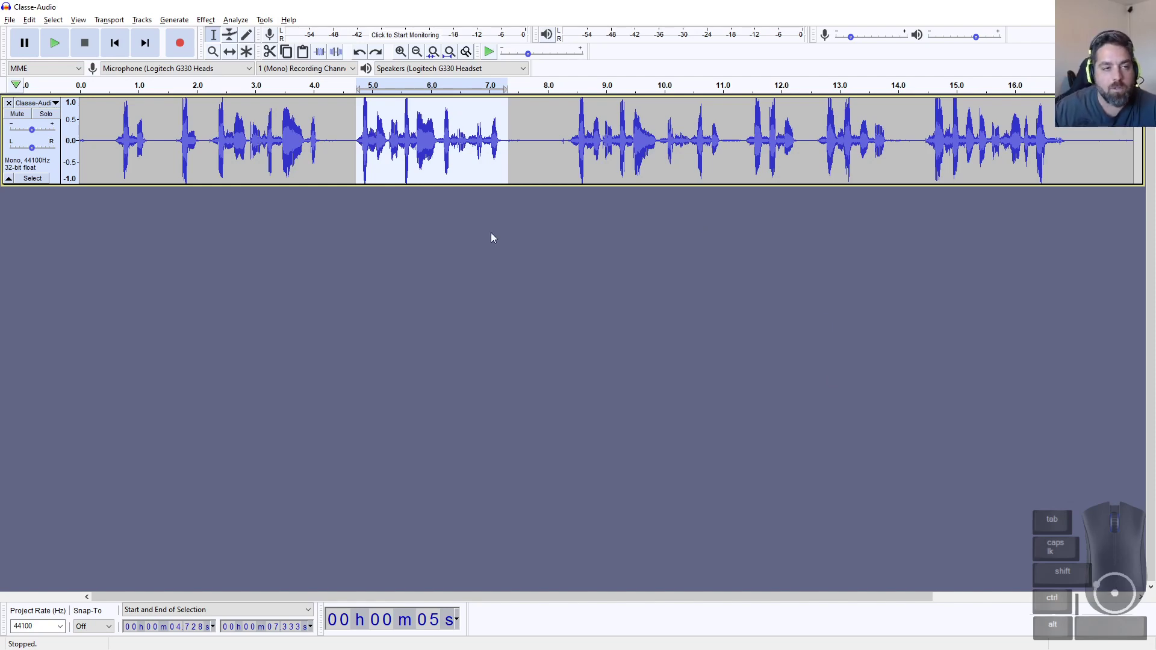
Step: Switch to the presentation, advance to the "Normalize et compressor" slide and return to Audacity
{"action": "key", "text": "alt+Tab"}
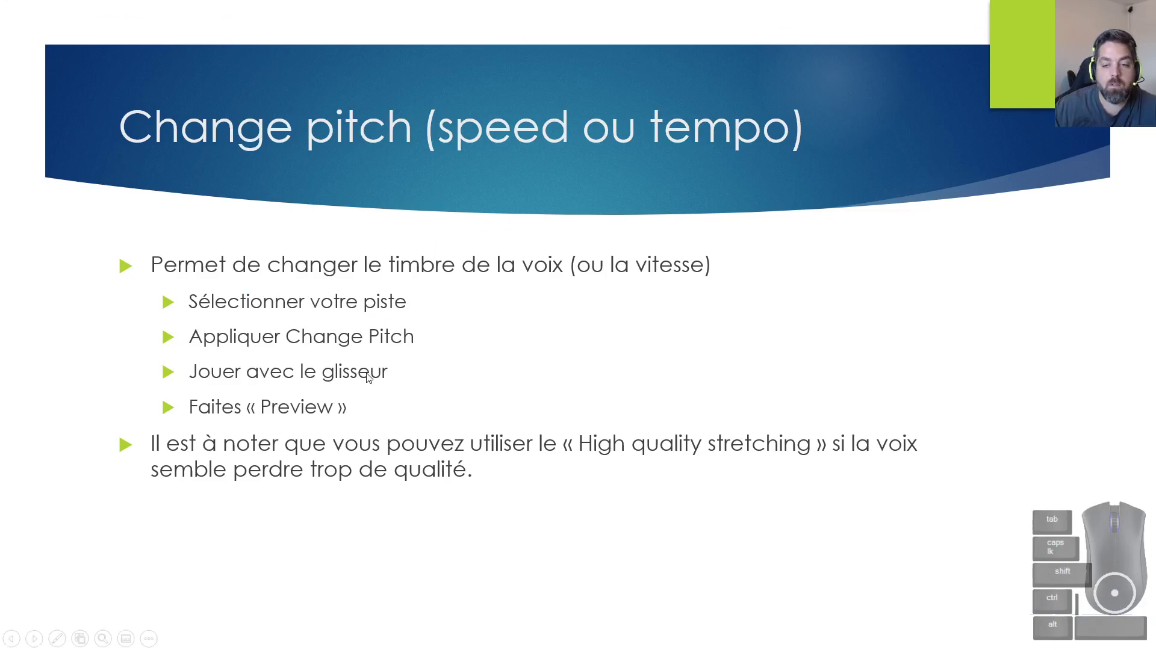
{"action": "left_click", "coordinate": [367, 374]}
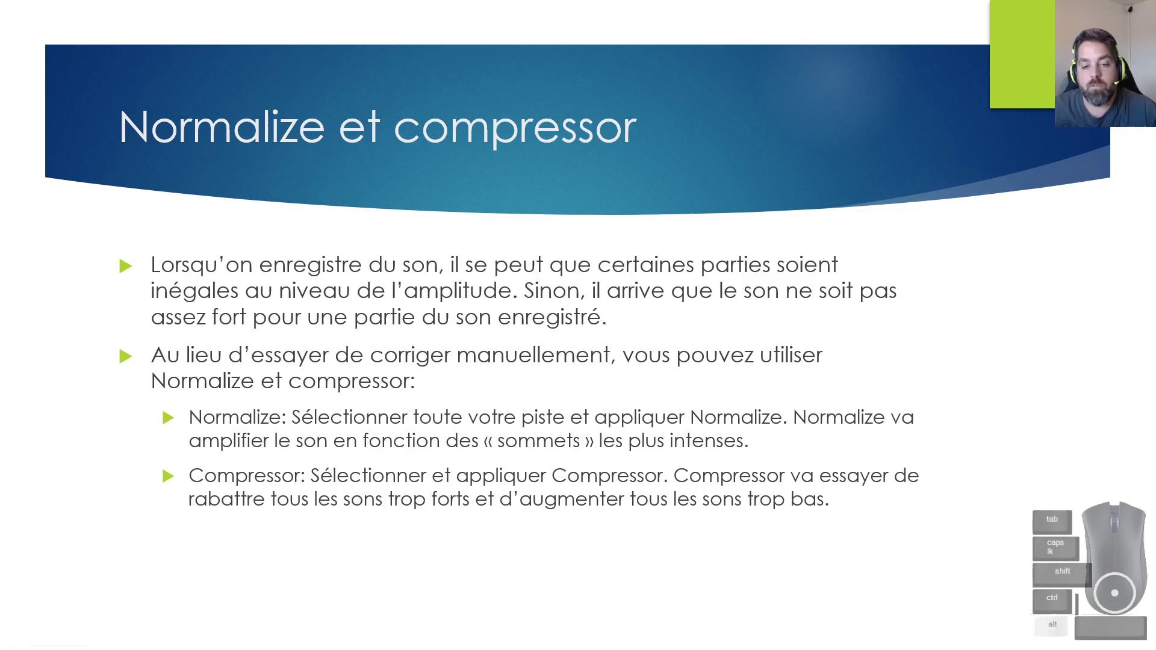
{"action": "key", "text": "alt+Tab"}
Step: Play the track from about 8.5 seconds, and play only the quiet passage from about 10.0 to 10.4 seconds
{"action": "double_click", "coordinate": [551, 156]}
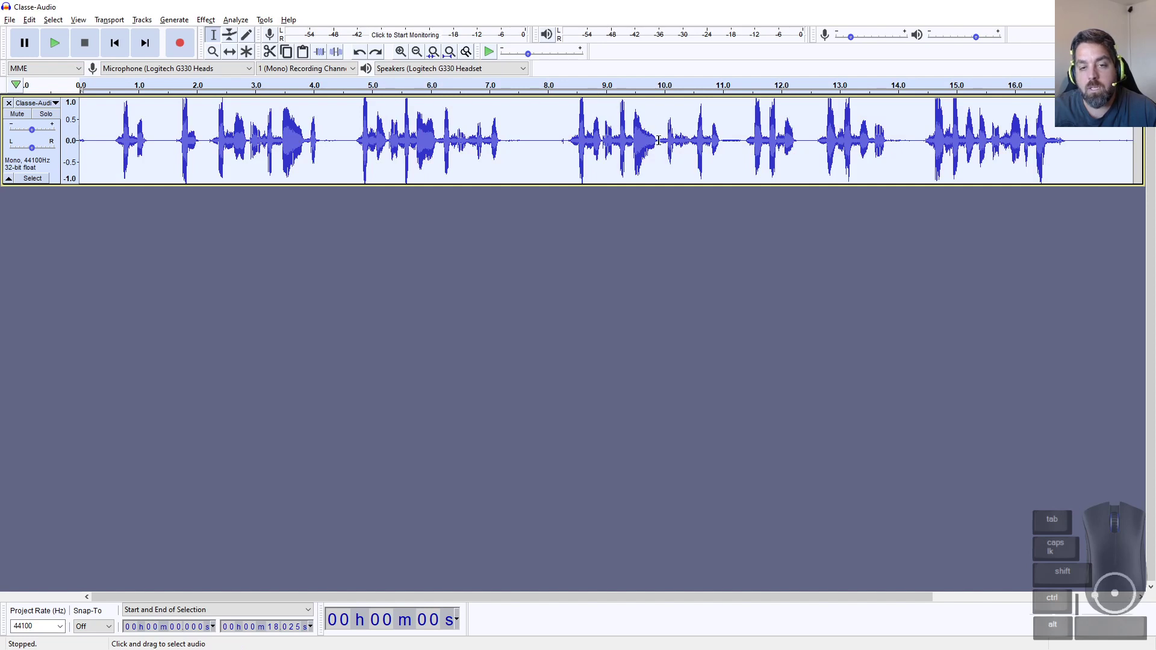
{"action": "left_click", "coordinate": [580, 131]}
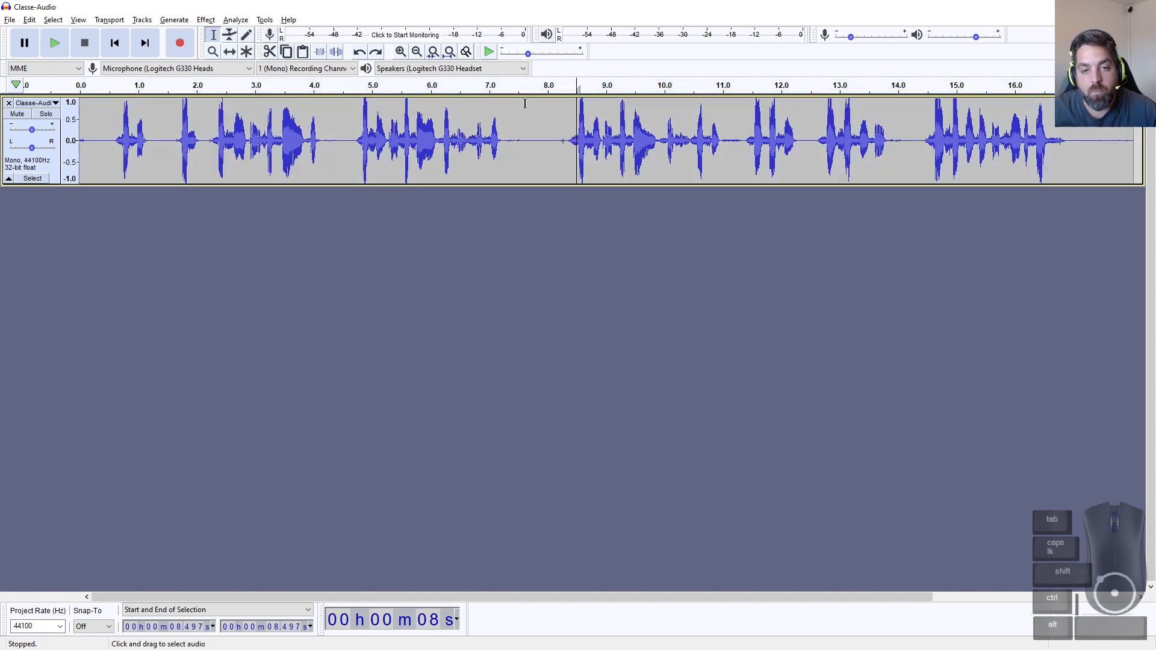
{"action": "left_click", "coordinate": [61, 44]}
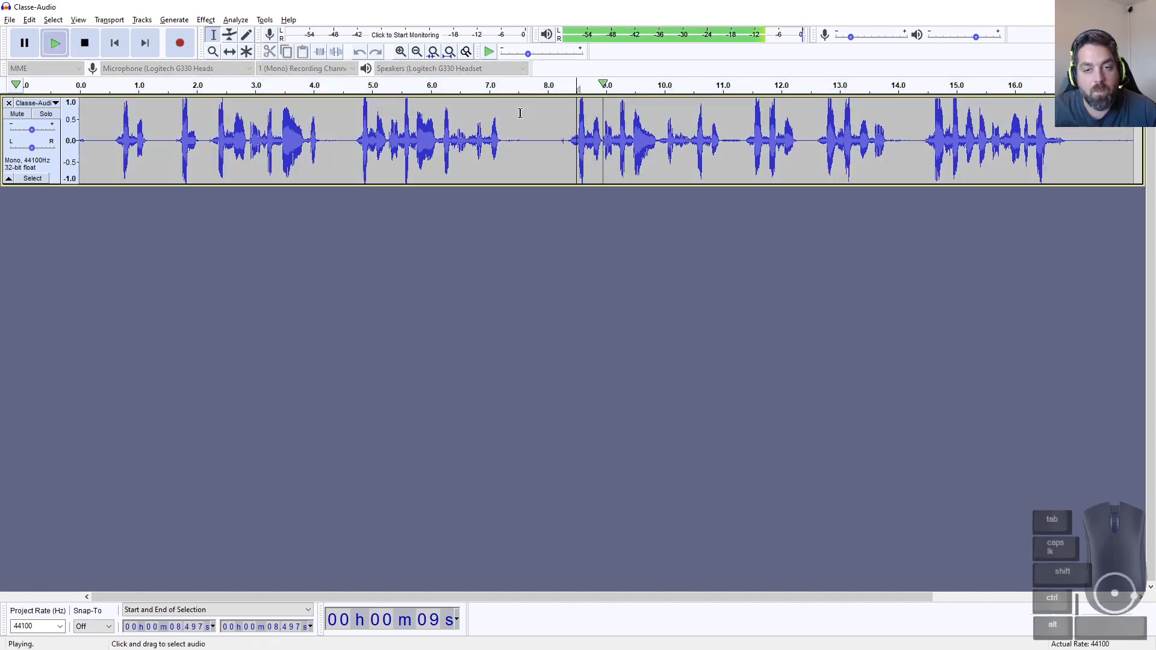
{"action": "key", "text": "space"}
{"action": "left_click_drag", "start_coordinate": [666, 149], "coordinate": [690, 150]}
{"action": "left_click", "coordinate": [59, 45]}
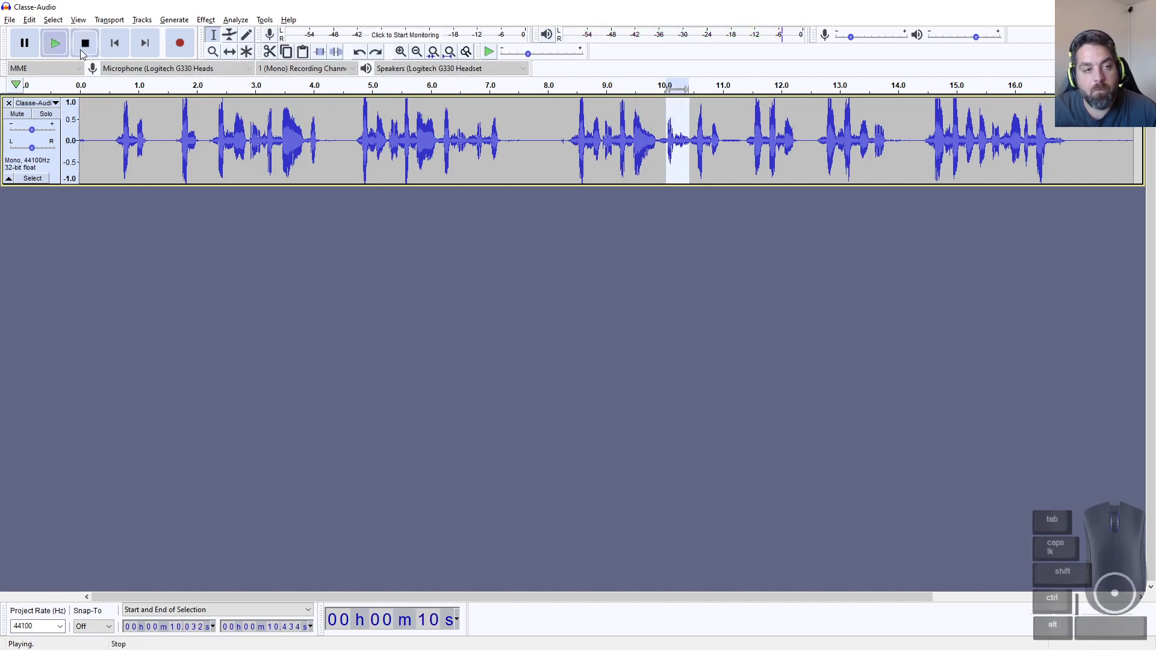
Step: Normalize the whole track to a -1.0 dB peak amplitude with DC offset removal, and undo it
{"action": "double_click", "coordinate": [448, 141]}
{"action": "left_click", "coordinate": [212, 24]}
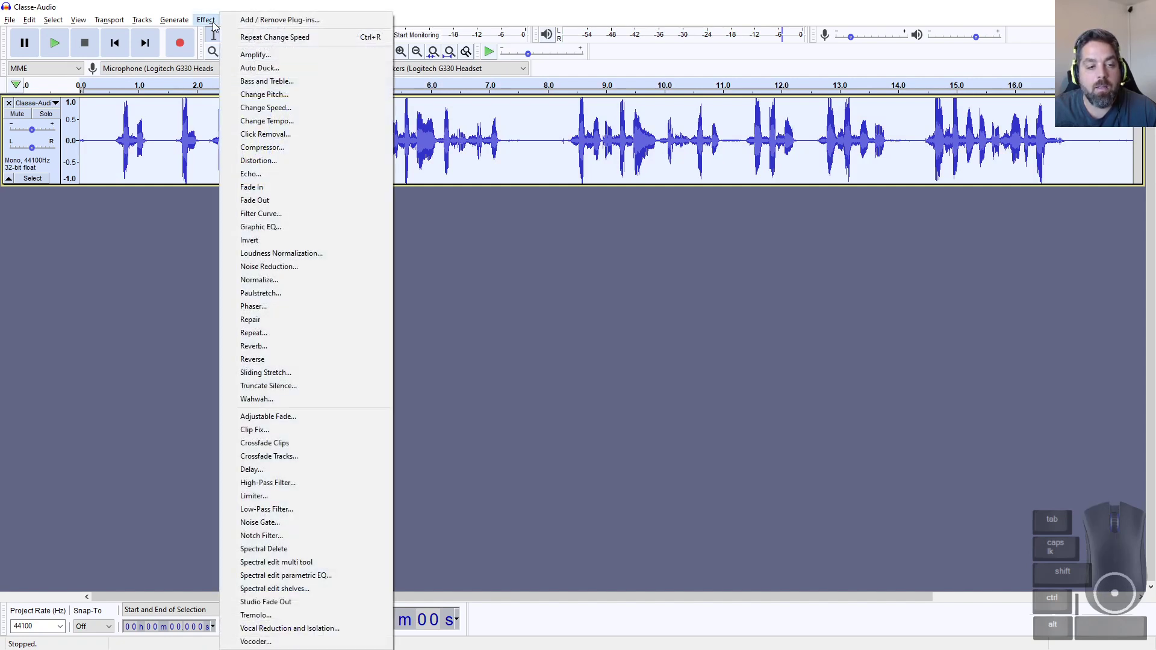
{"action": "left_click", "coordinate": [260, 280]}
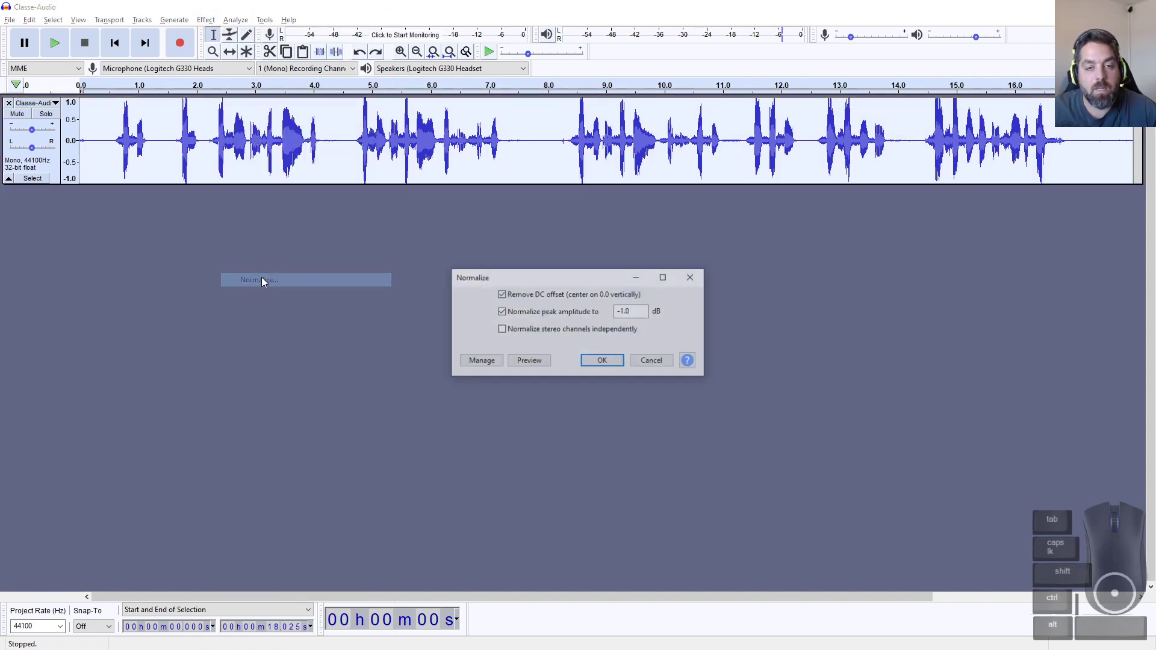
{"action": "left_click", "coordinate": [603, 361]}
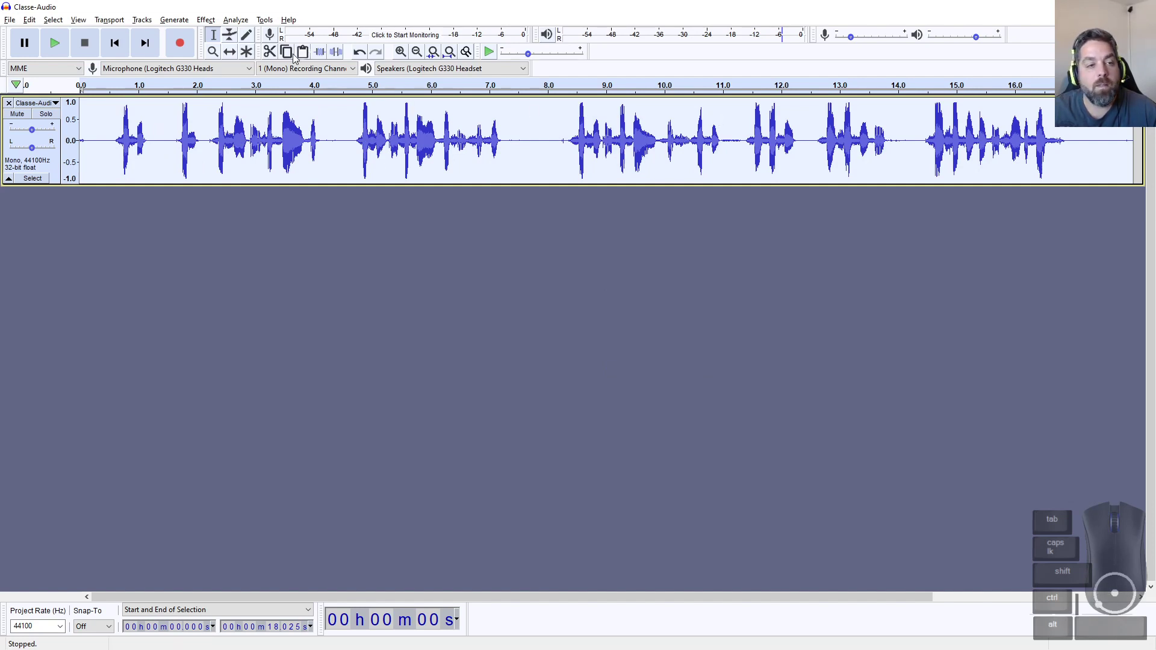
{"action": "key", "text": "ctrl+z"}
Step: Apply Compressor to the whole track with -12 dB threshold, -40 dB noise floor, 2:1 ratio, 0.20 s attack, 1.0 s release and make-up gain
{"action": "left_click", "coordinate": [206, 19]}
{"action": "left_click", "coordinate": [253, 147]}
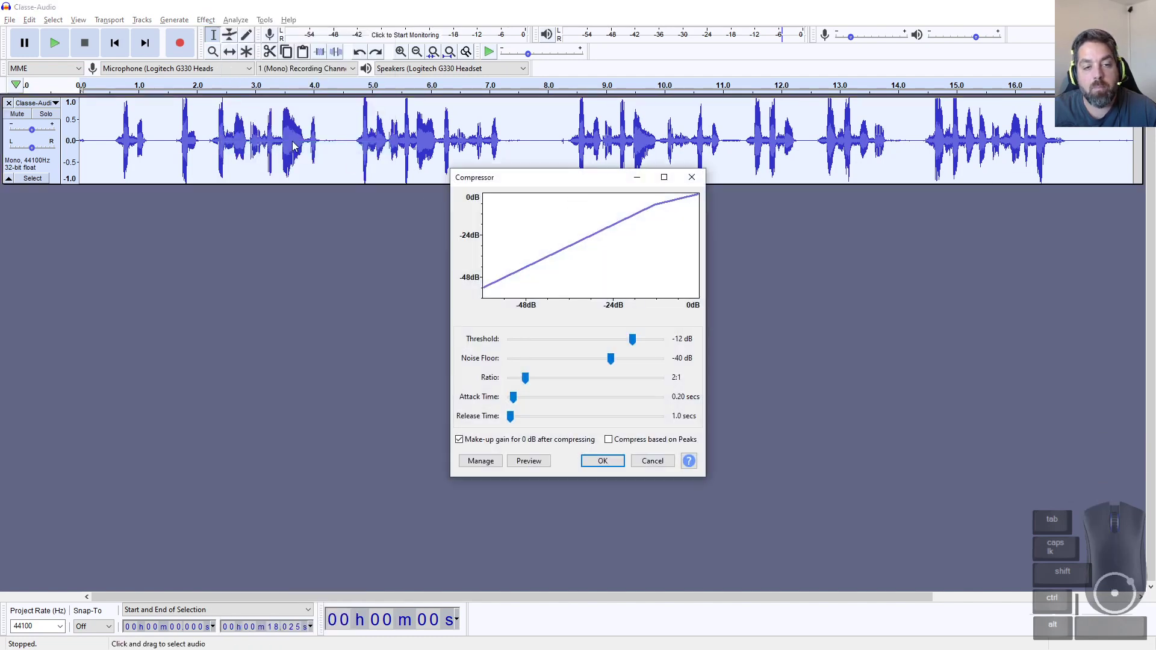
{"action": "left_click", "coordinate": [600, 464]}
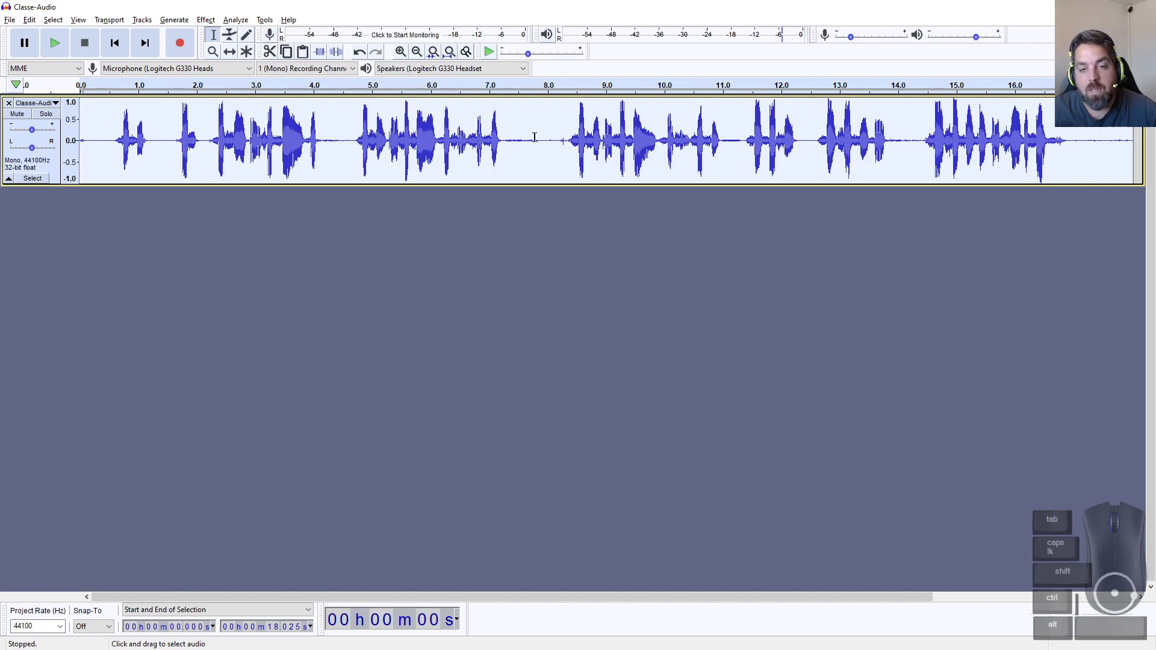
Step: Play the compressed track from about 0.6 seconds and stop the playback
{"action": "left_click", "coordinate": [162, 144]}
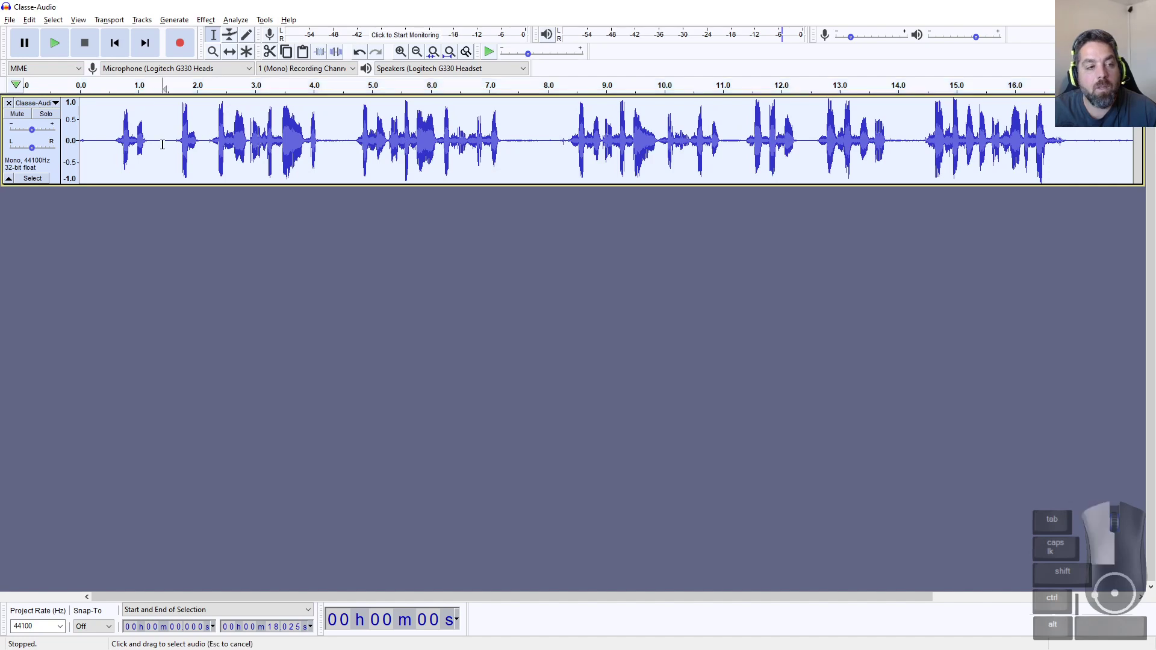
{"action": "left_click", "coordinate": [116, 144]}
{"action": "left_click", "coordinate": [55, 43]}
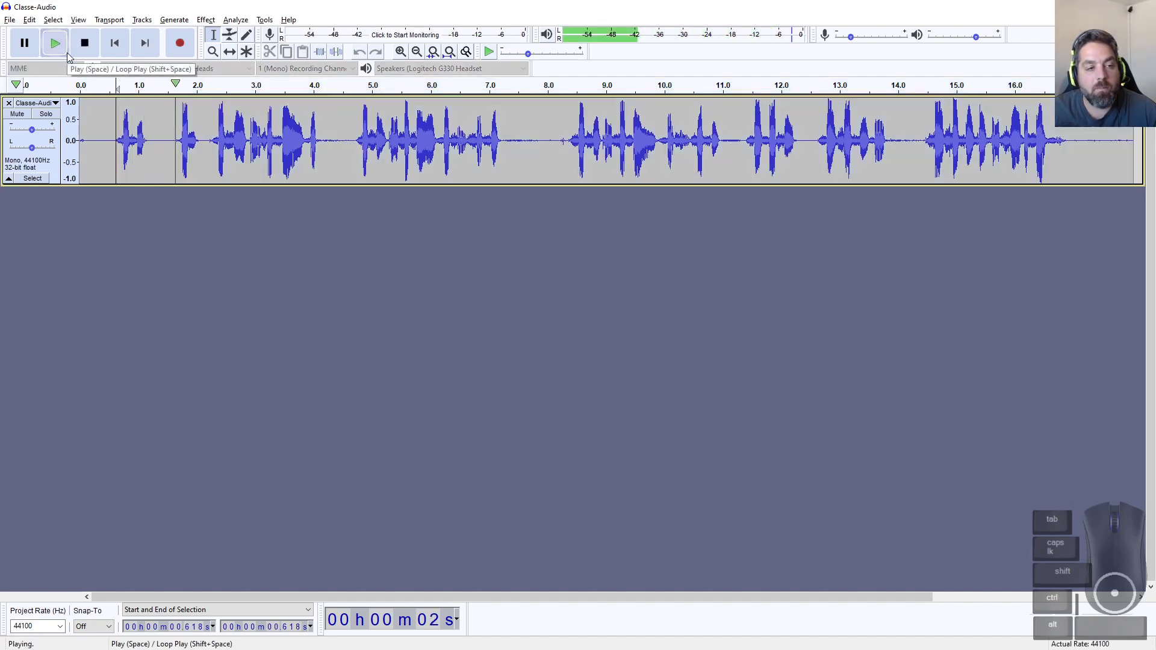
{"action": "key", "text": "s"}
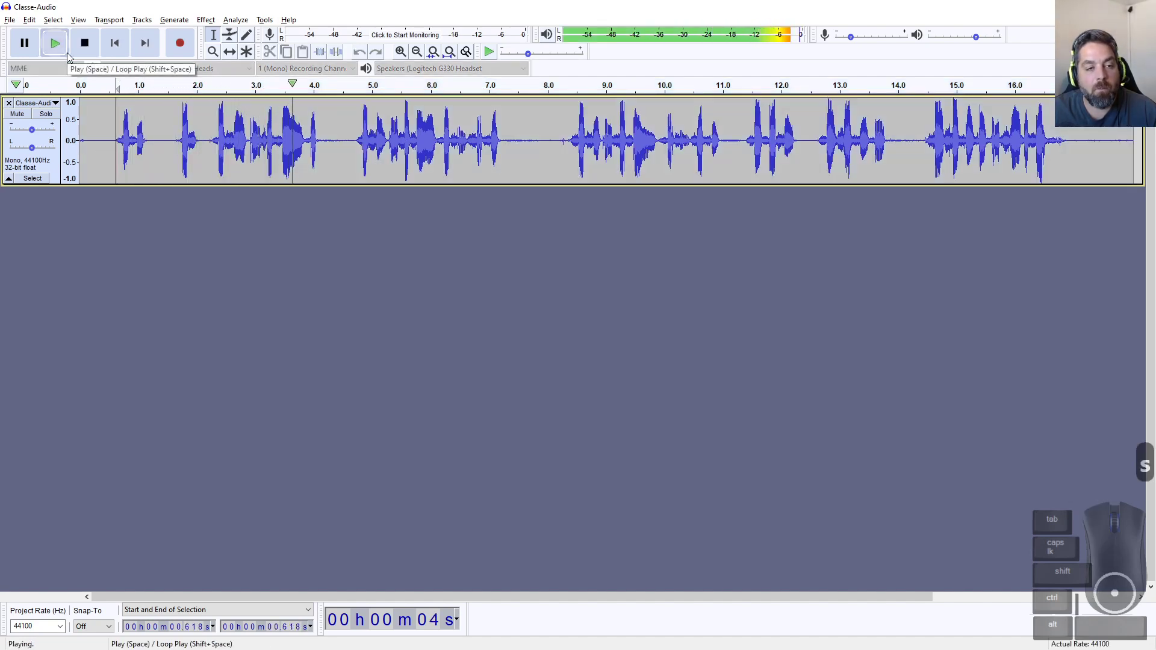
{"action": "left_click", "coordinate": [85, 43]}
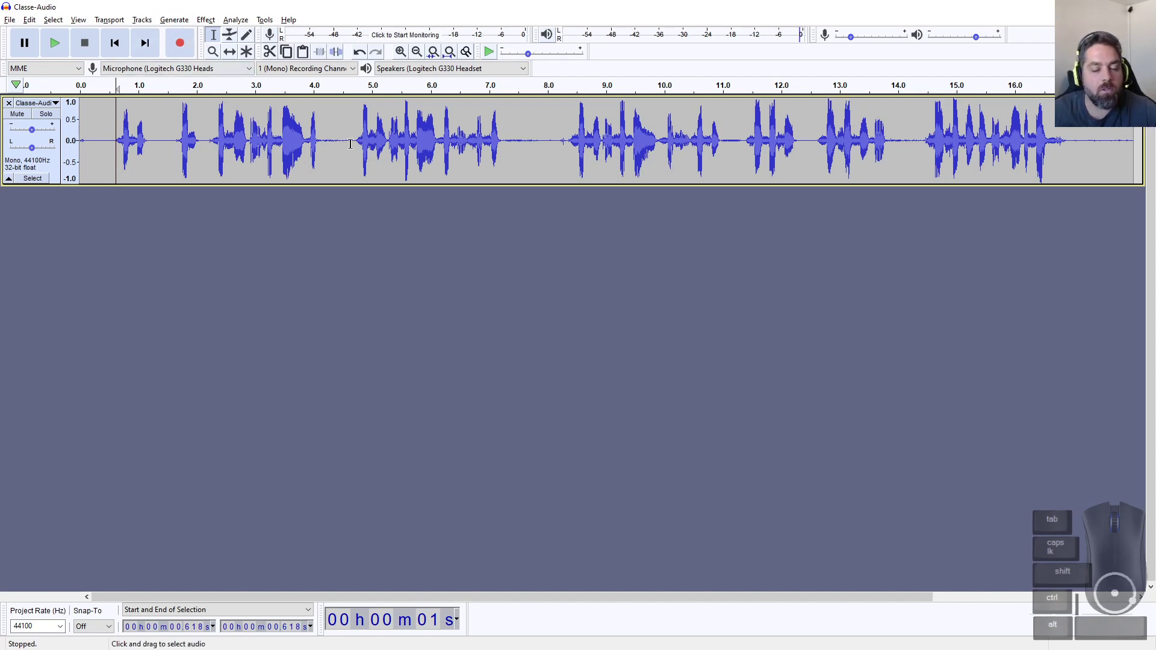
Step: Switch to the presentation, advance to the "Reverb et Echo" slide and return to Audacity
{"action": "key", "text": "alt+Tab"}
{"action": "key", "text": "Right"}
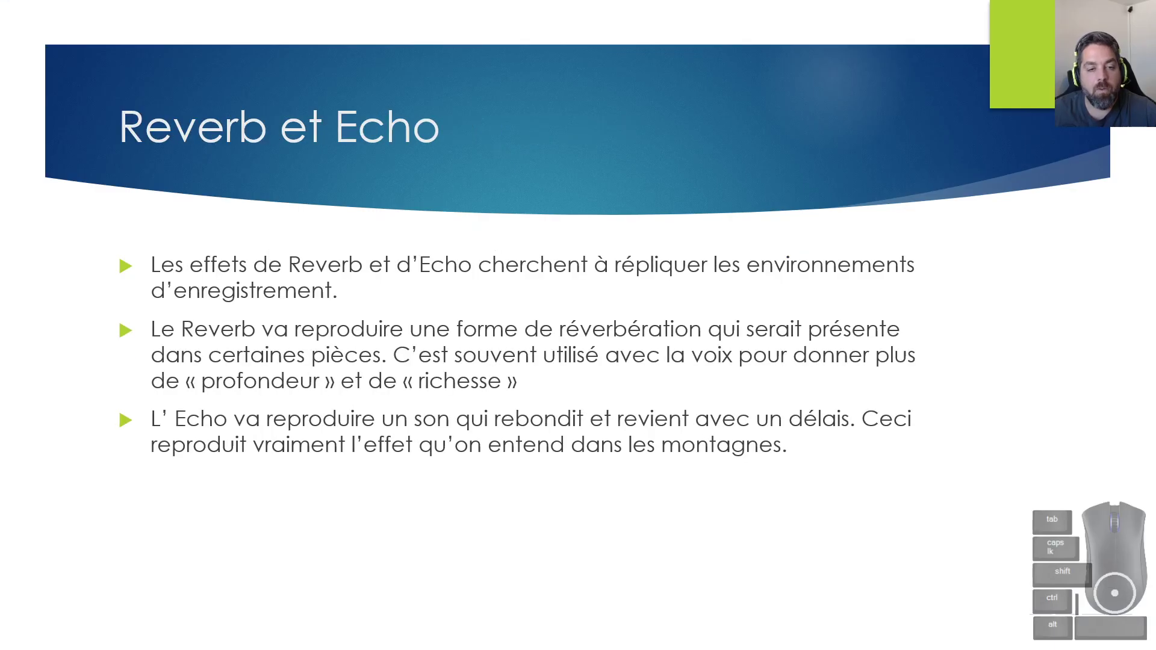
{"action": "key", "text": "alt+Tab"}
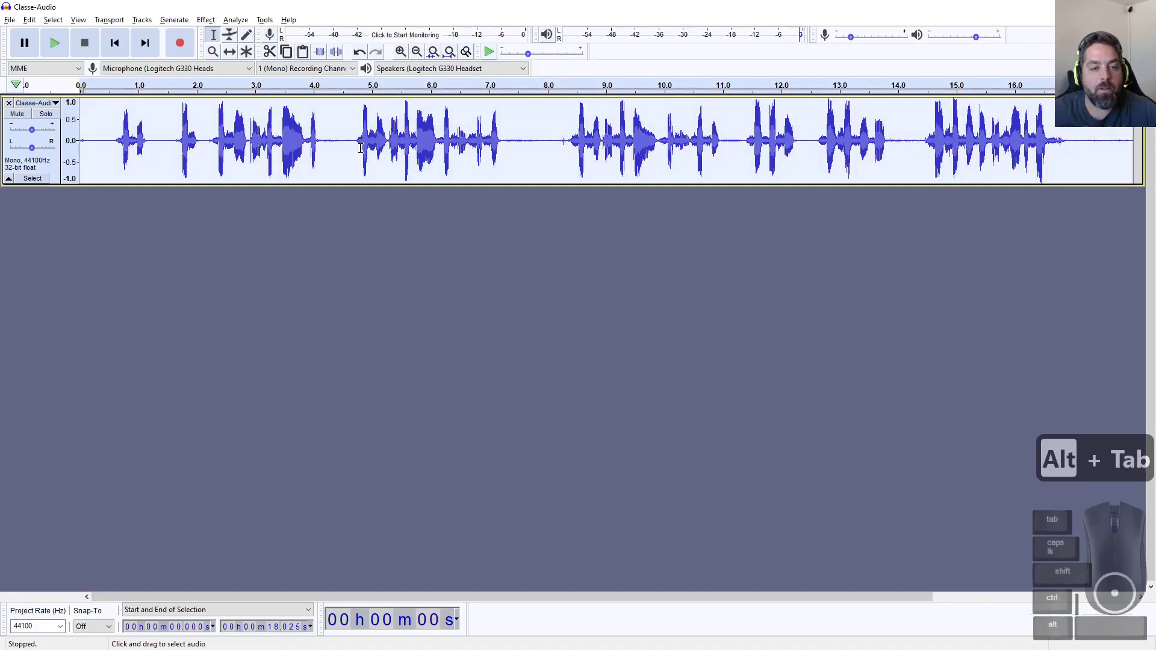
Step: Select the audio from about 4.7 to 7.3 seconds, preview Reverb with its current settings, and preview it again with 15% room size
{"action": "left_click_drag", "start_coordinate": [504, 145], "coordinate": [354, 145]}
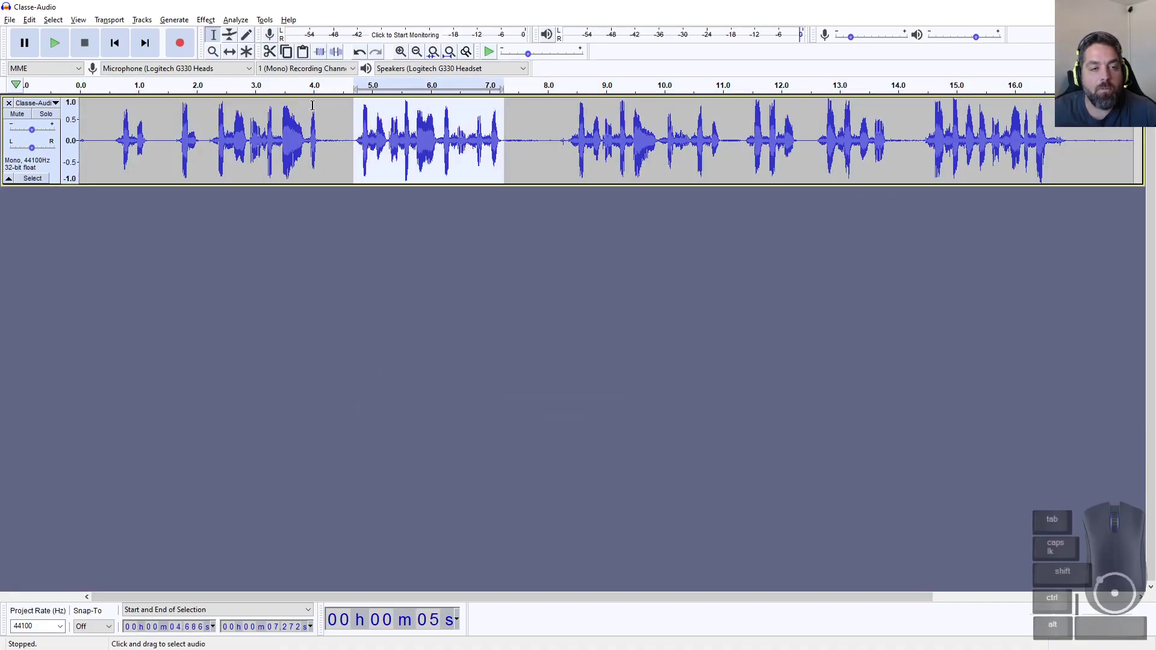
{"action": "left_click", "coordinate": [206, 20]}
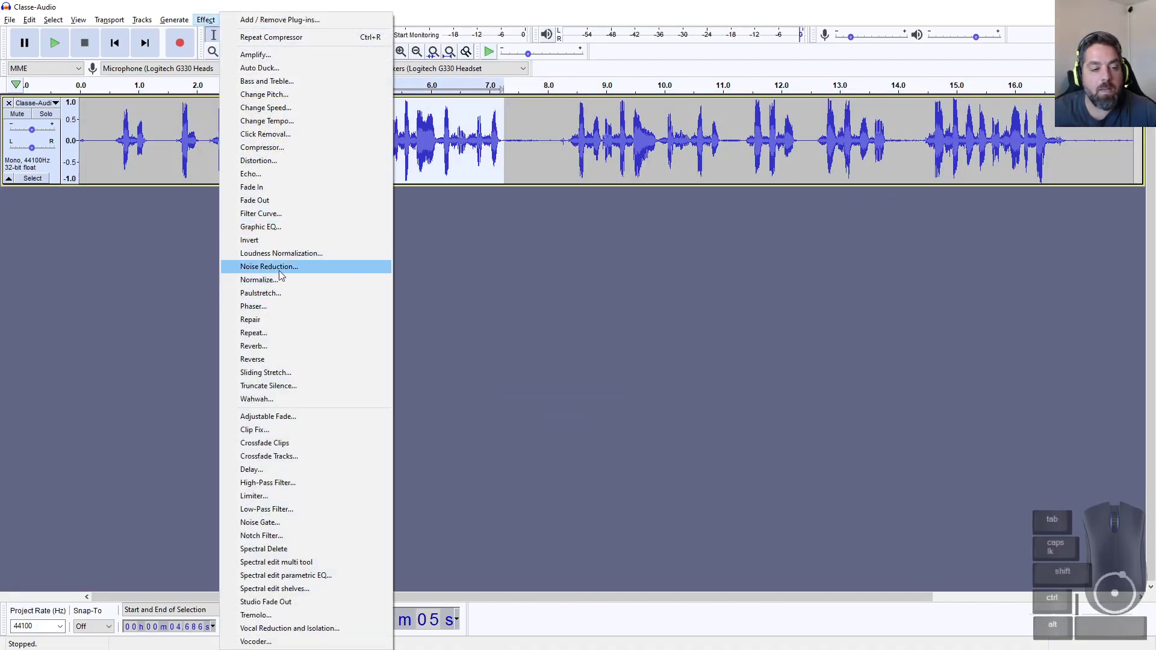
{"action": "left_click", "coordinate": [271, 347]}
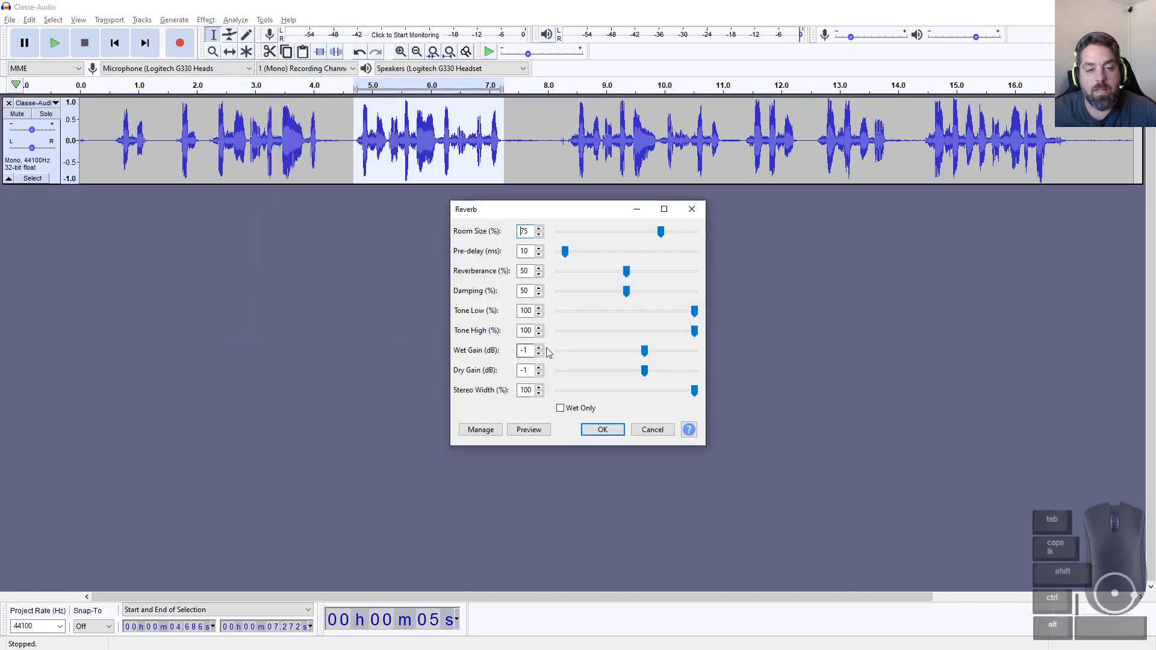
{"action": "left_click", "coordinate": [542, 431]}
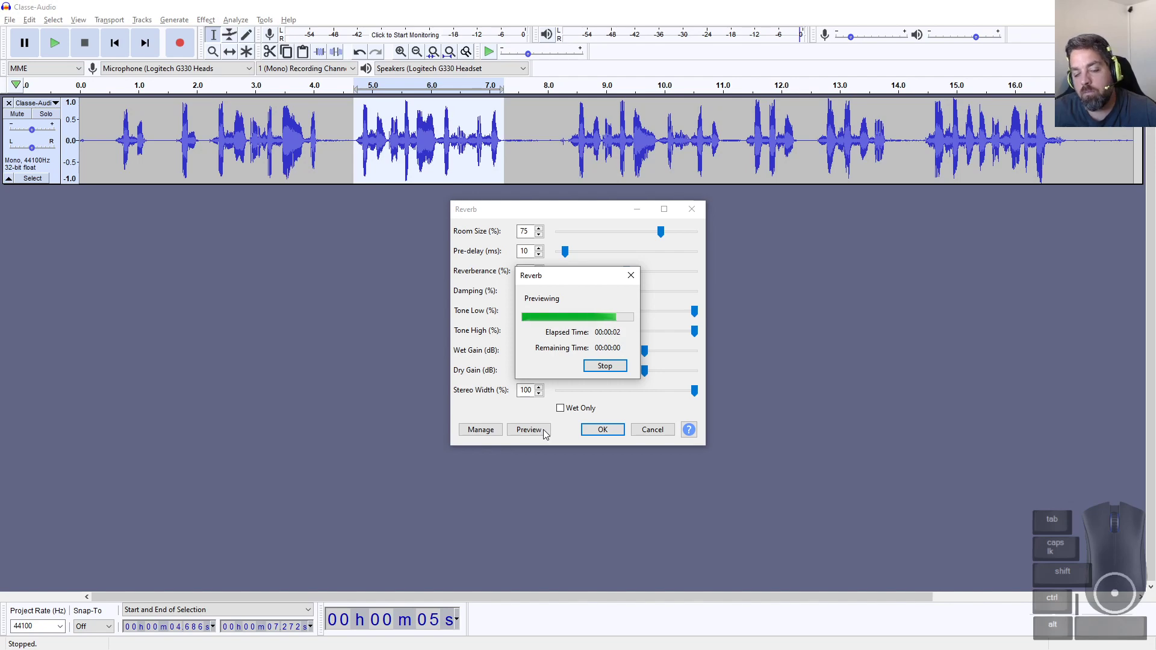
{"action": "left_click", "coordinate": [643, 235]}
{"action": "left_click_drag", "start_coordinate": [643, 235], "coordinate": [579, 235]}
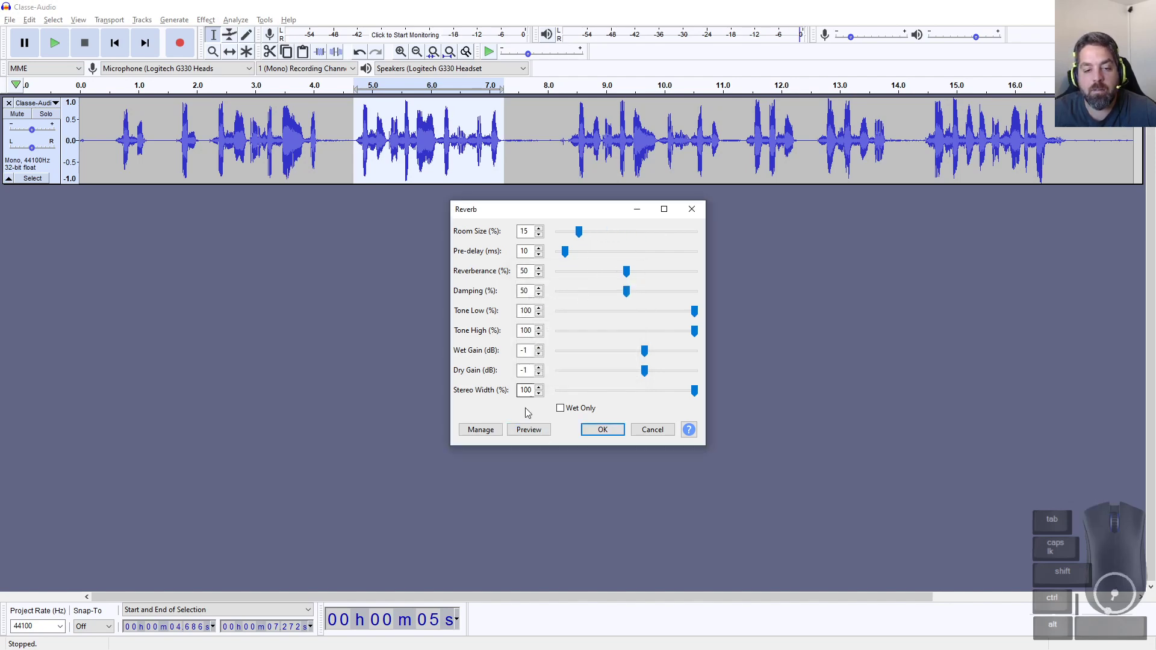
{"action": "left_click", "coordinate": [529, 429]}
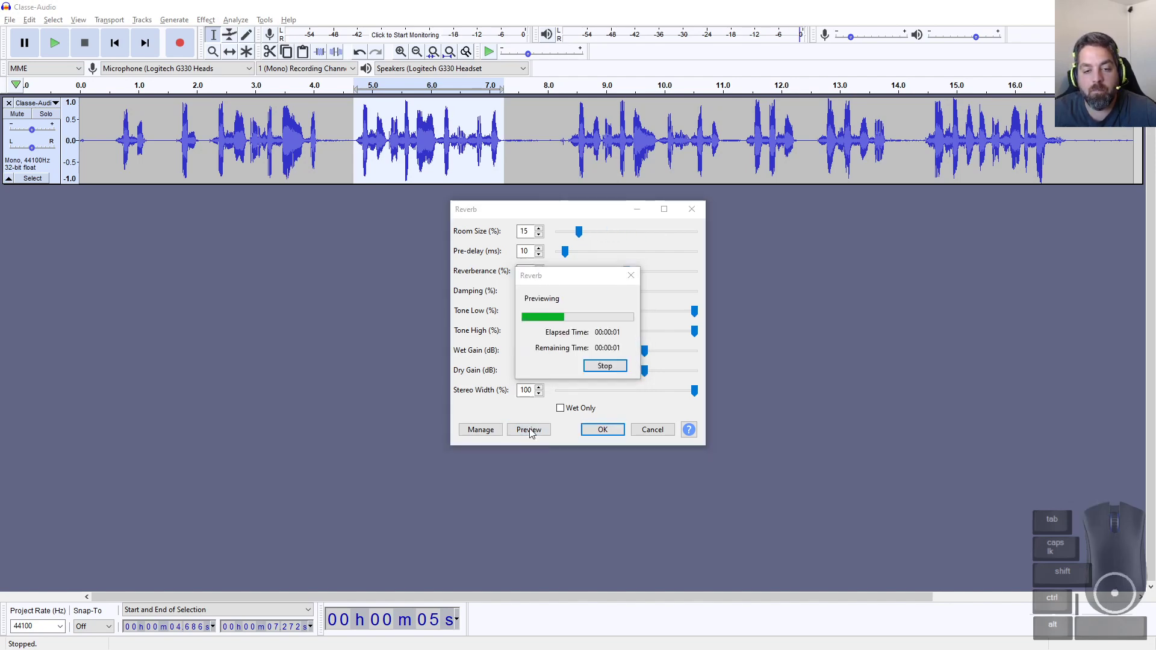
Step: Load the Vocal I factory preset in Reverb and preview it on the selection
{"action": "left_click", "coordinate": [481, 430]}
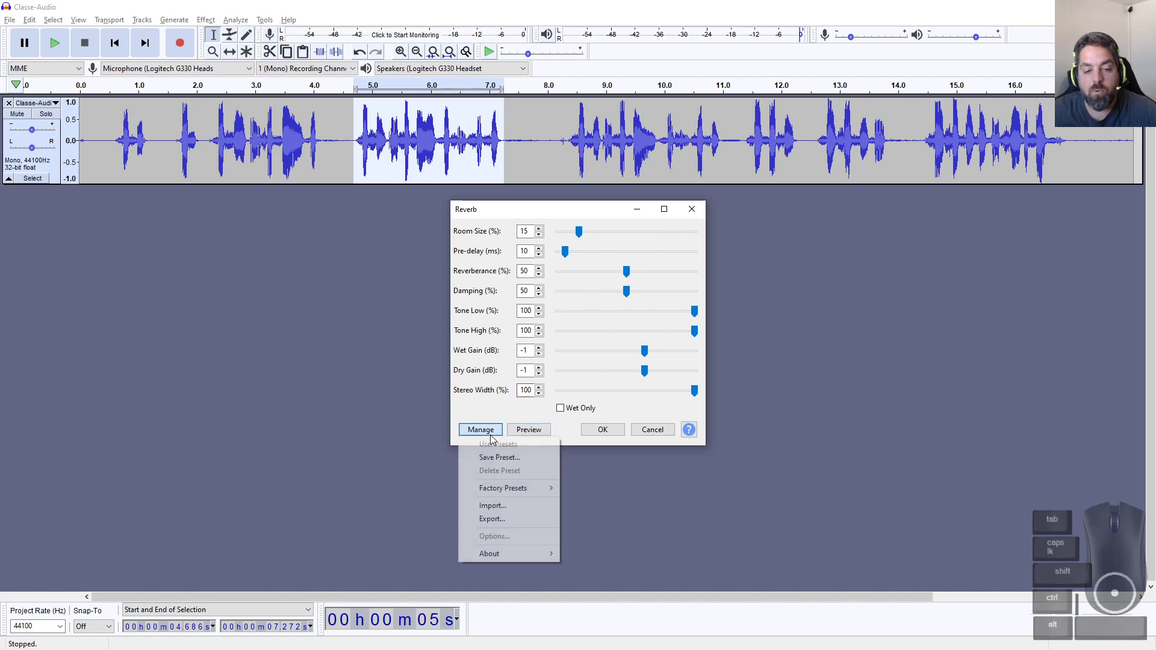
{"action": "mouse_move", "coordinate": [529, 489]}
{"action": "left_click", "coordinate": [613, 508]}
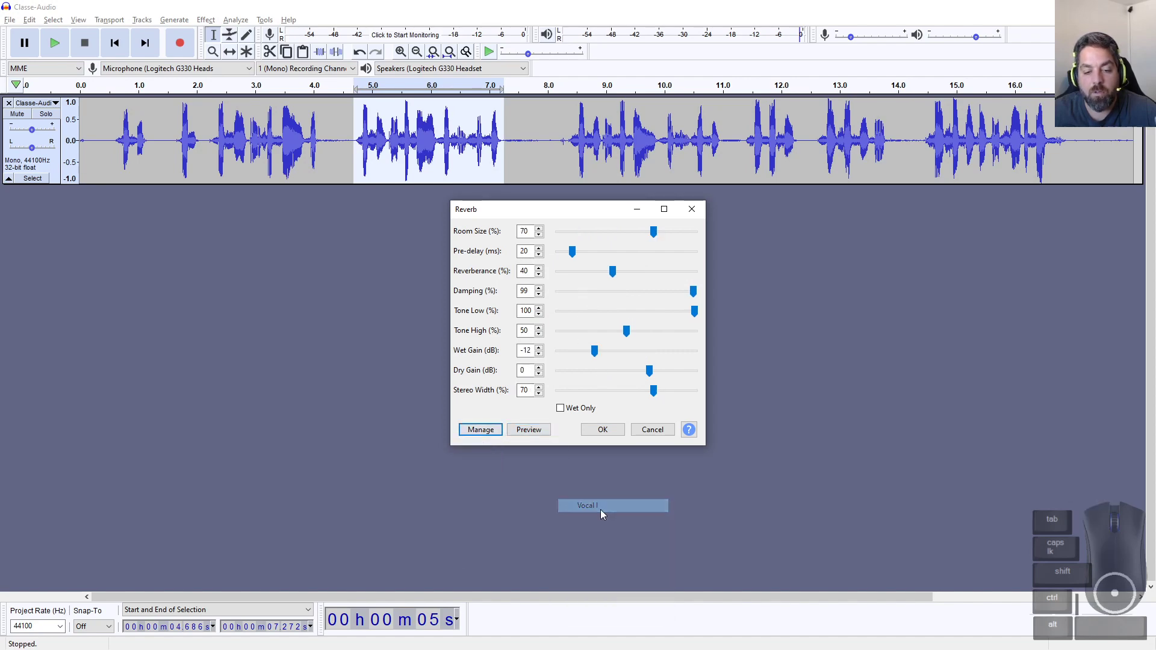
{"action": "left_click", "coordinate": [541, 430]}
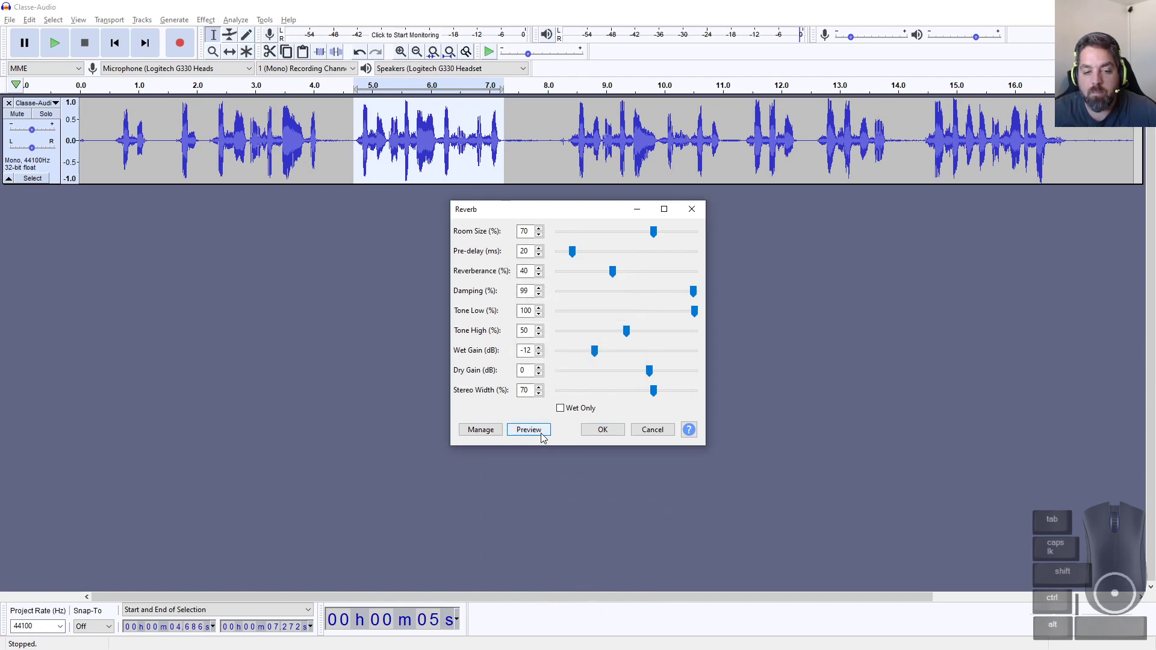
Step: Load the Vocal II factory preset in Reverb and preview the selection with it
{"action": "left_click", "coordinate": [480, 429]}
{"action": "mouse_move", "coordinate": [518, 488]}
{"action": "left_click", "coordinate": [588, 518]}
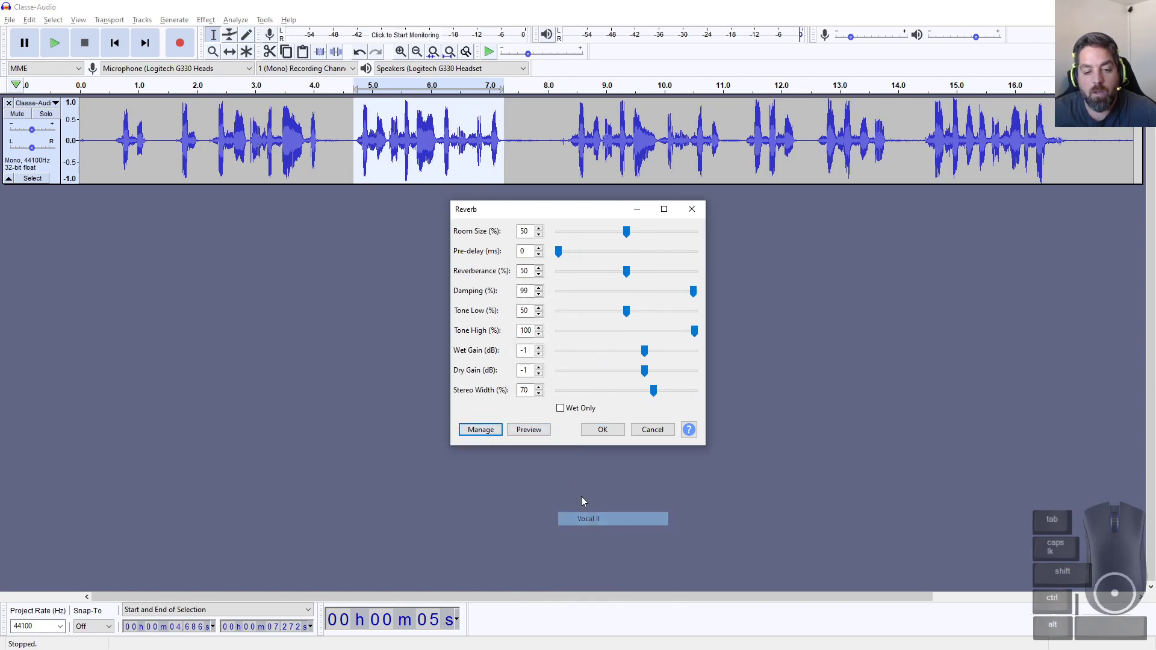
{"action": "left_click", "coordinate": [533, 432]}
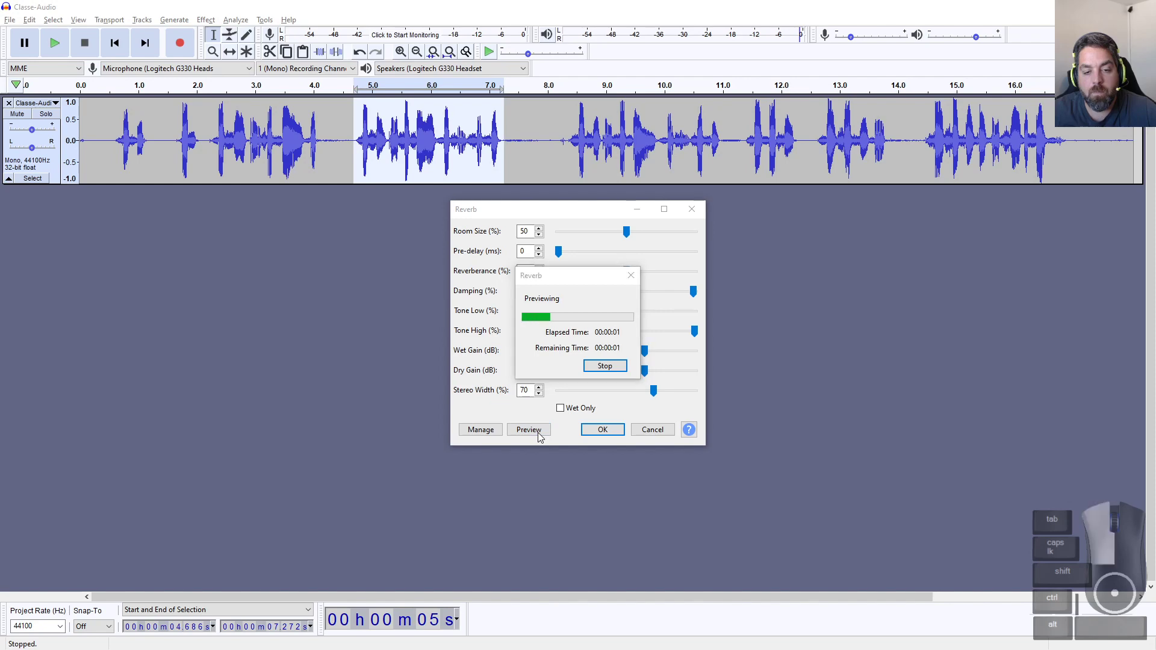
Step: Preview the Reverb factory preset with 16% room size and 80% reverberance, stop the preview and close Reverb without applying it
{"action": "left_click", "coordinate": [481, 430]}
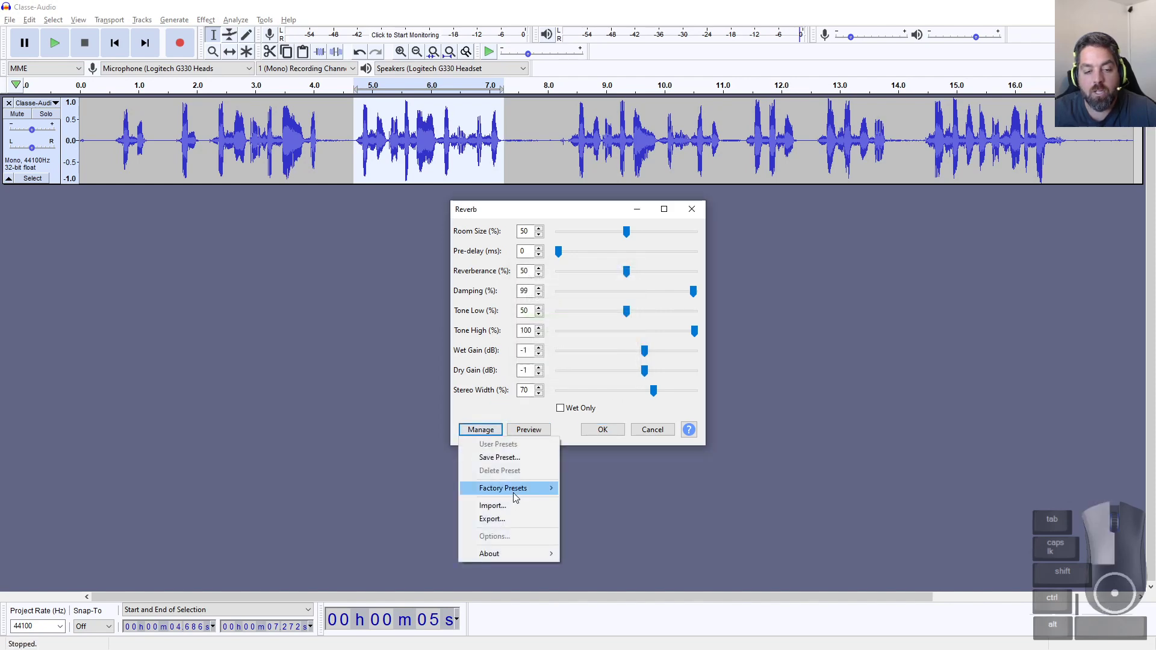
{"action": "mouse_move", "coordinate": [516, 498]}
{"action": "left_click", "coordinate": [593, 531]}
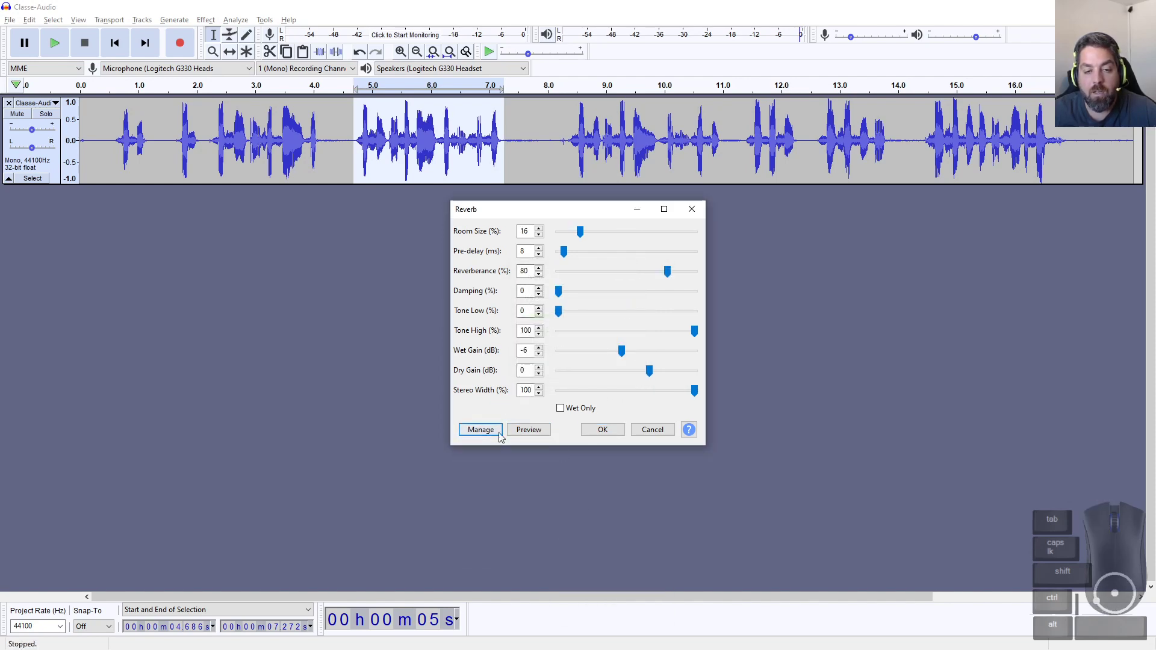
{"action": "left_click", "coordinate": [528, 431]}
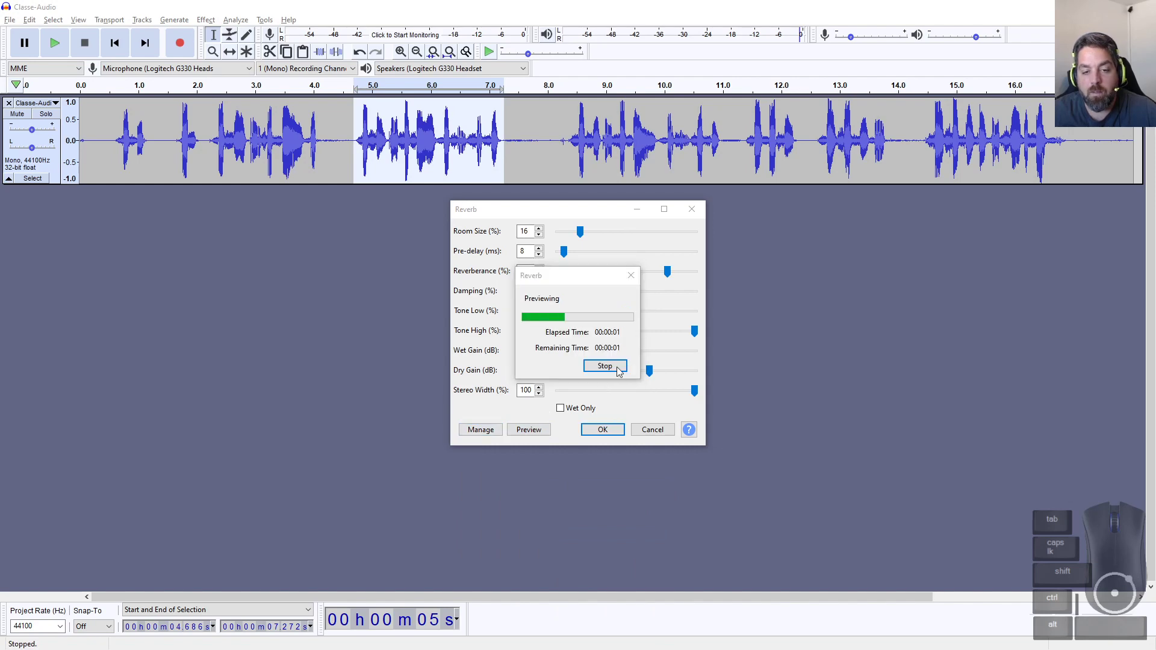
{"action": "left_click", "coordinate": [618, 369]}
{"action": "left_click", "coordinate": [653, 429]}
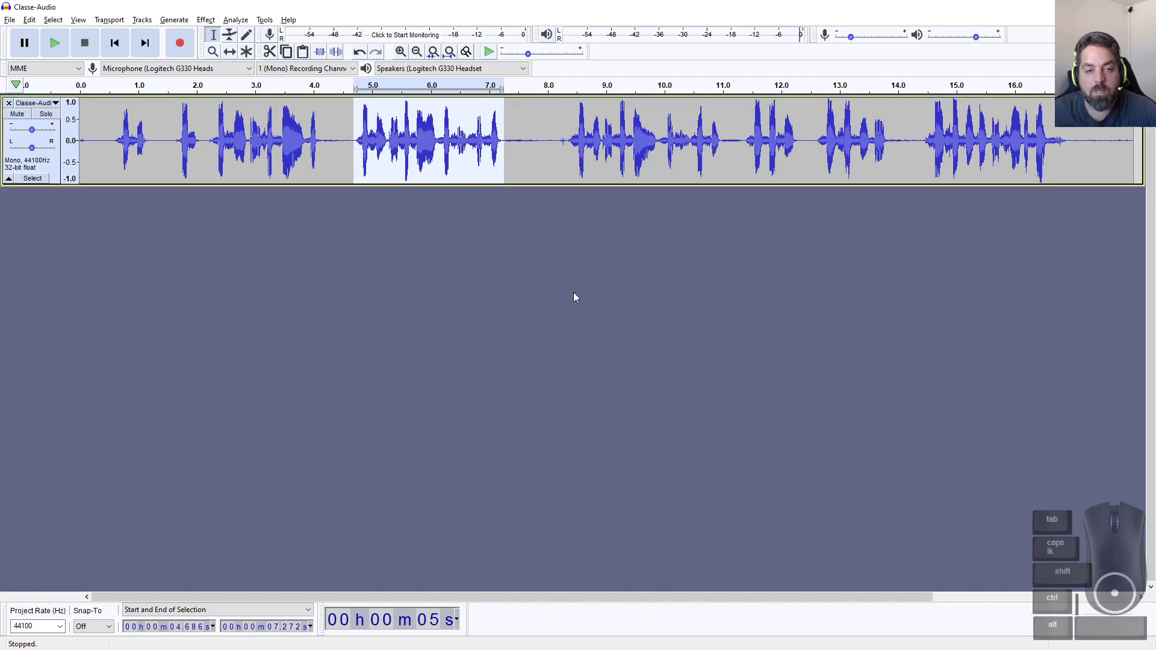
Step: Preview Echo on the selection with a 1-second delay and 0.5 decay factor, and close it without applying
{"action": "left_click", "coordinate": [206, 19]}
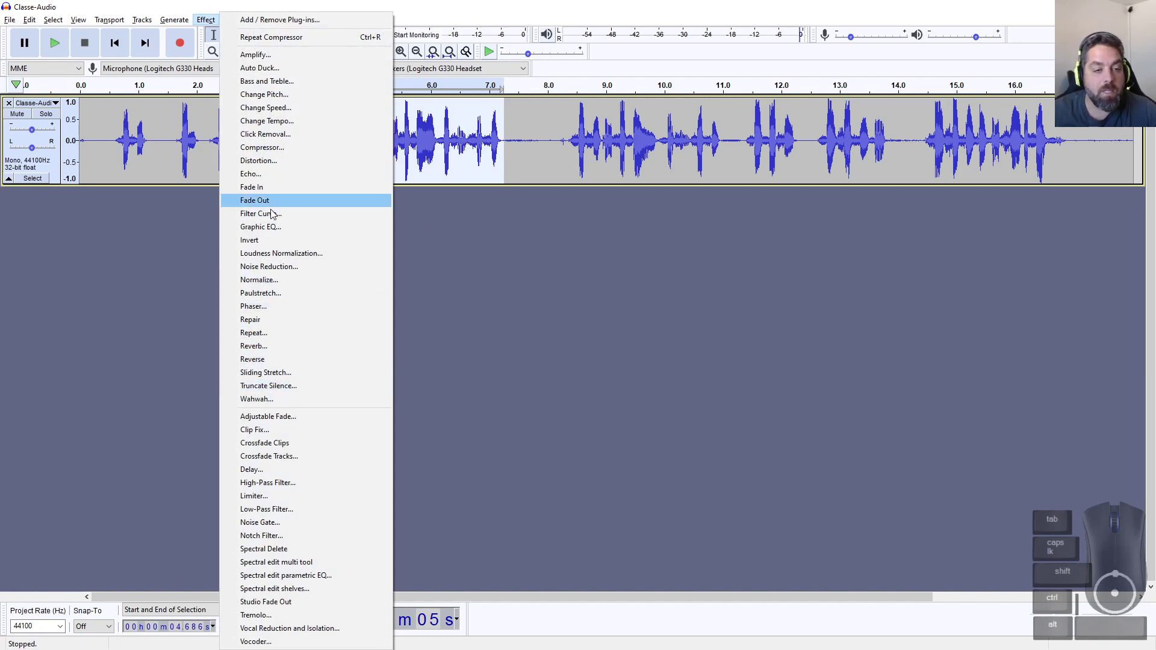
{"action": "left_click", "coordinate": [263, 176]}
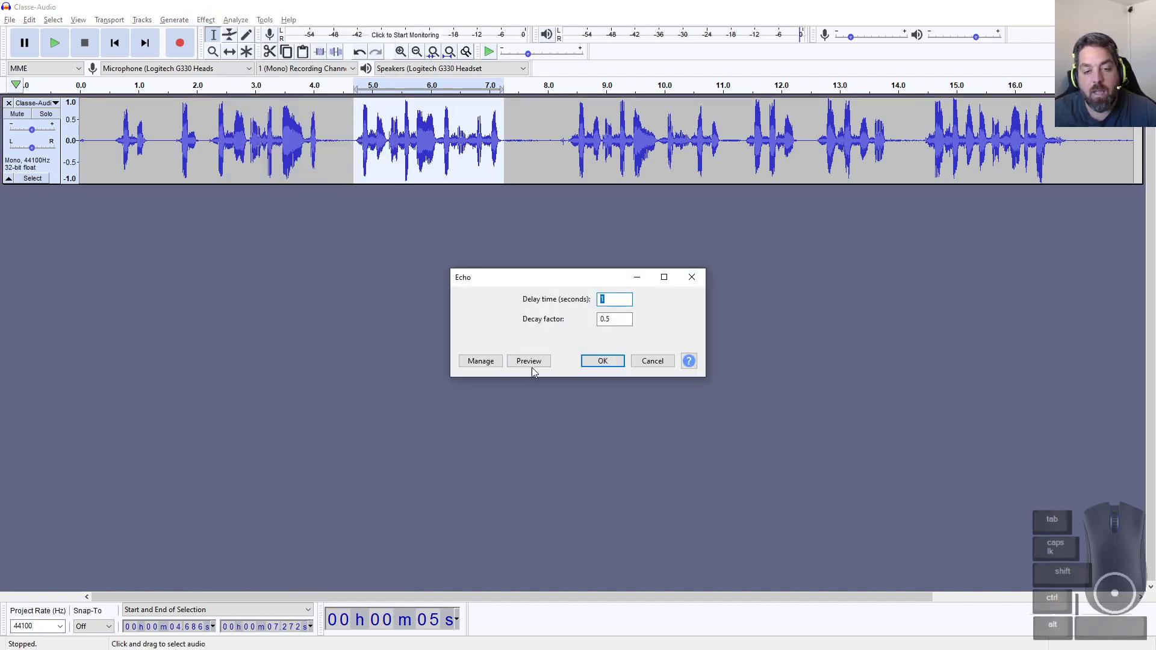
{"action": "left_click", "coordinate": [537, 367]}
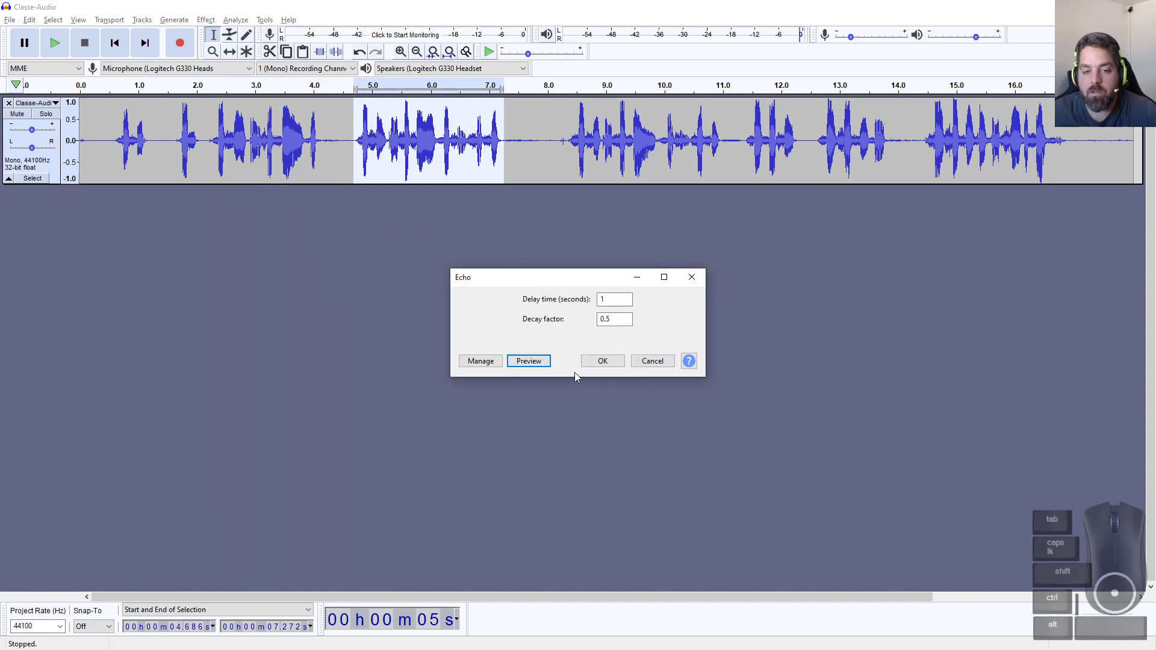
{"action": "left_click", "coordinate": [652, 361]}
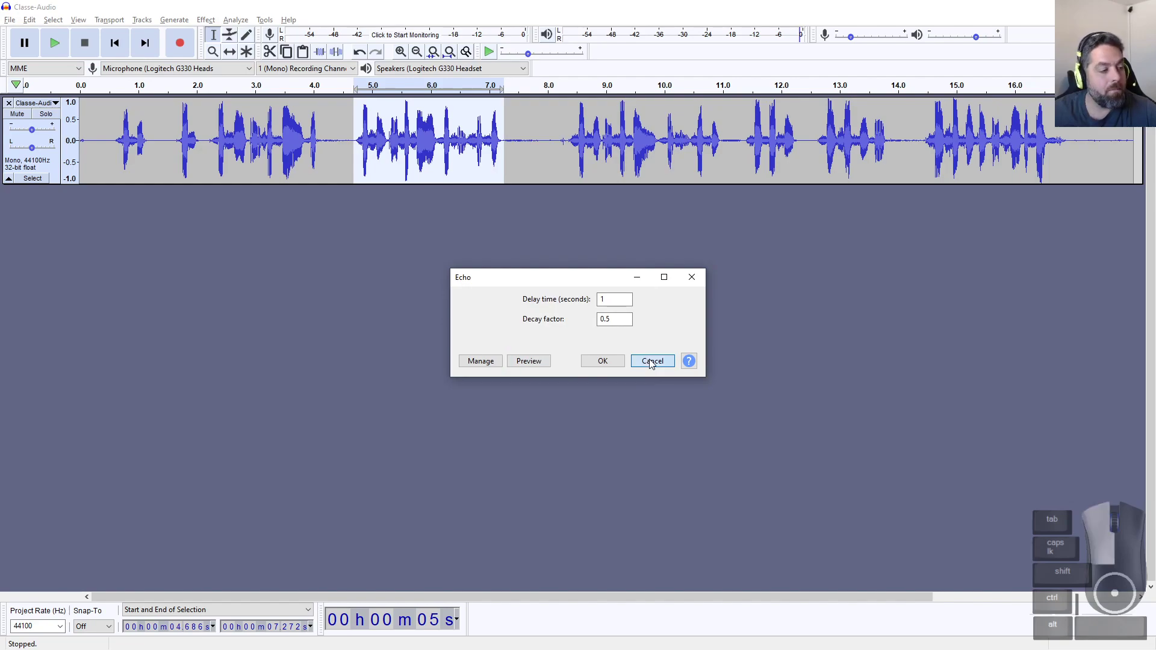
Step: Switch to the presentation, advance to the "Fade In et Fade Out" slide and return to Audacity
{"action": "key", "text": "alt+Tab"}
{"action": "key", "text": "Right"}
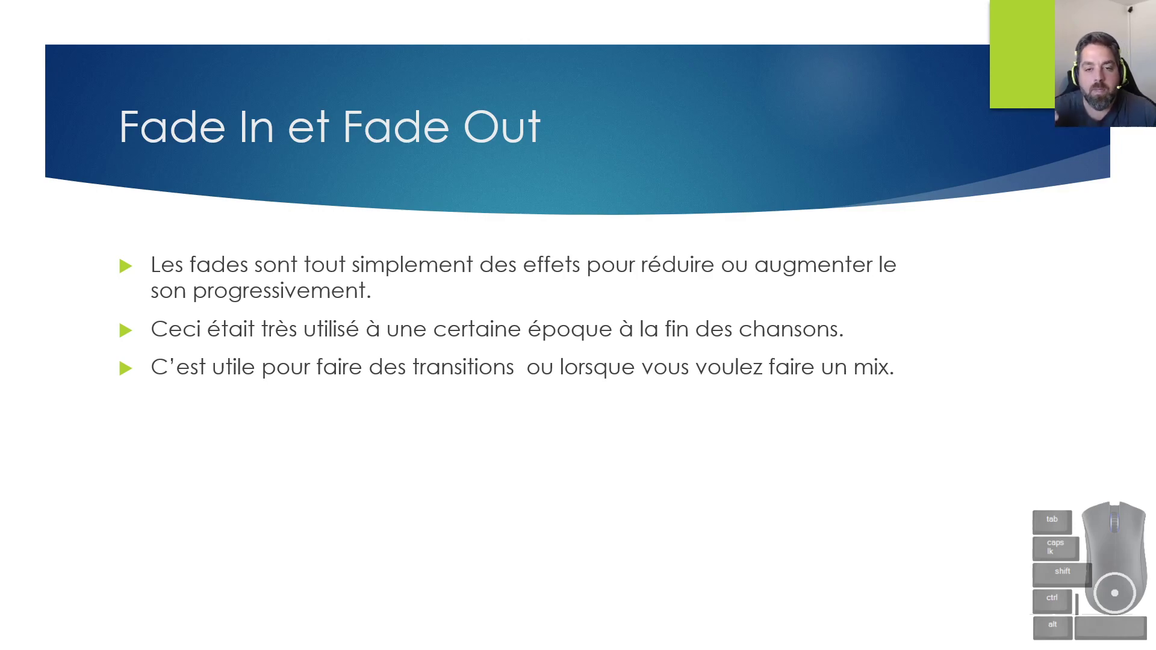
{"action": "key", "text": "alt+Tab"}
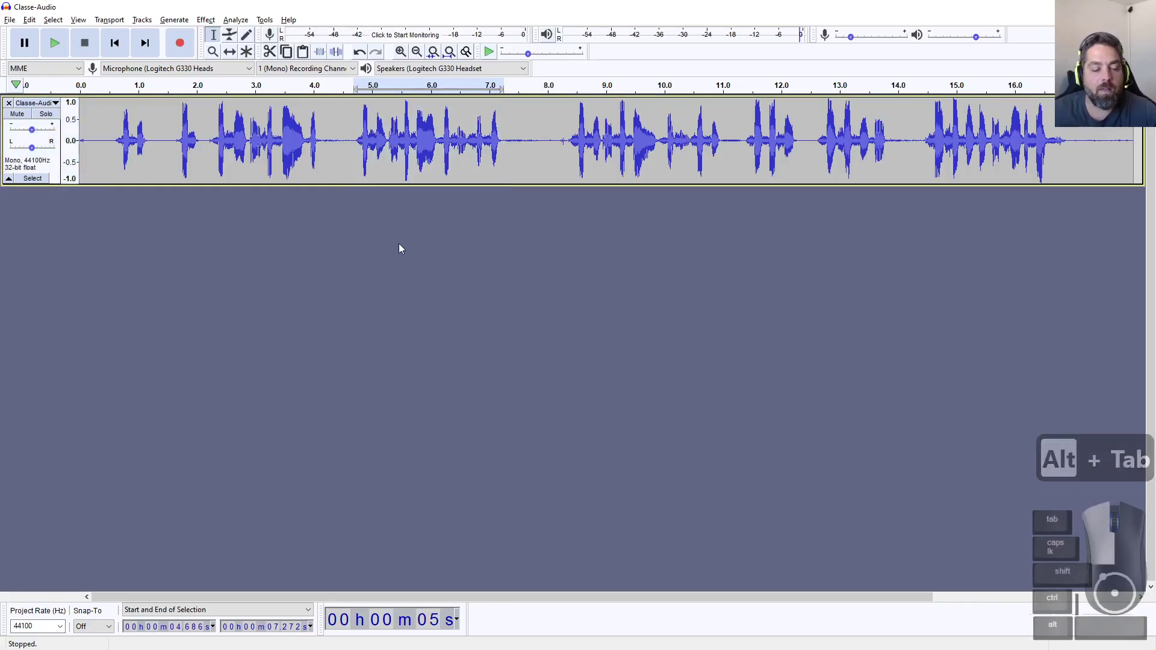
Step: Apply Fade In to the audio from about 4.7 to 7.2 seconds and play the faded section
{"action": "left_click_drag", "start_coordinate": [354, 158], "coordinate": [501, 158]}
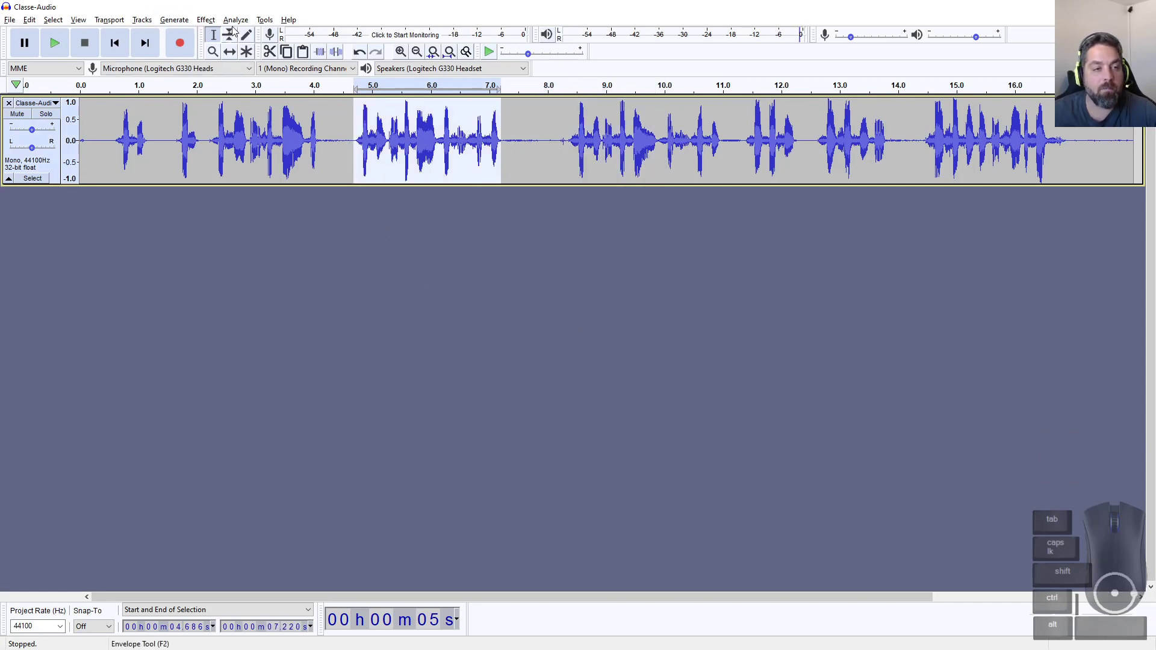
{"action": "left_click", "coordinate": [205, 19]}
{"action": "left_click", "coordinate": [266, 187]}
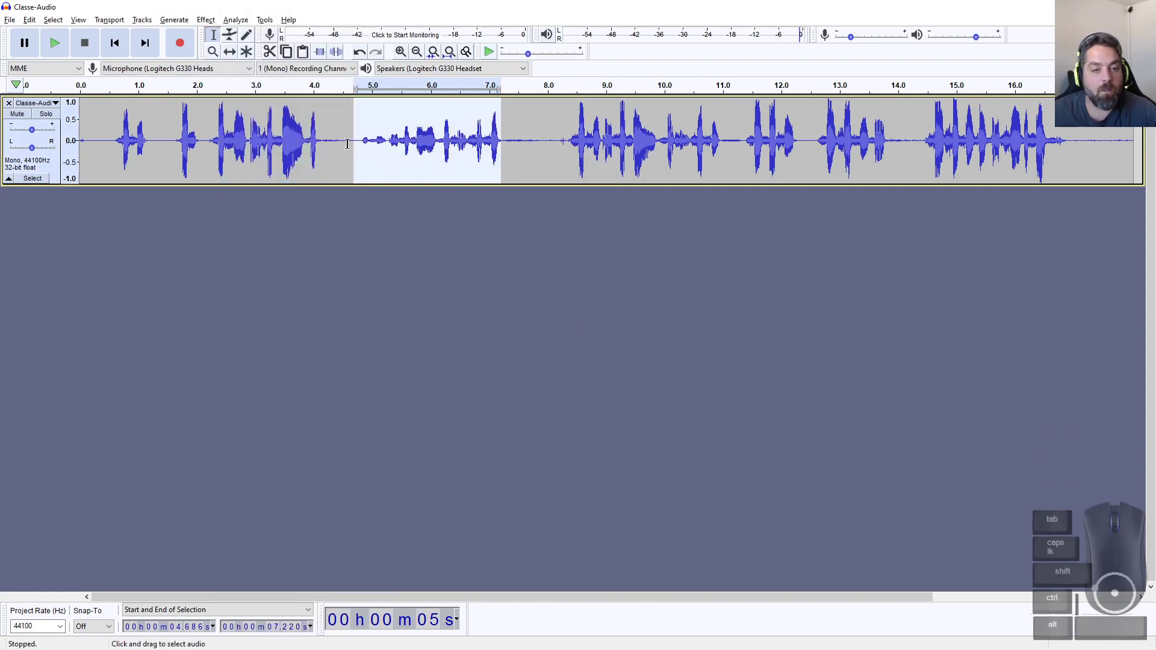
{"action": "left_click", "coordinate": [55, 42]}
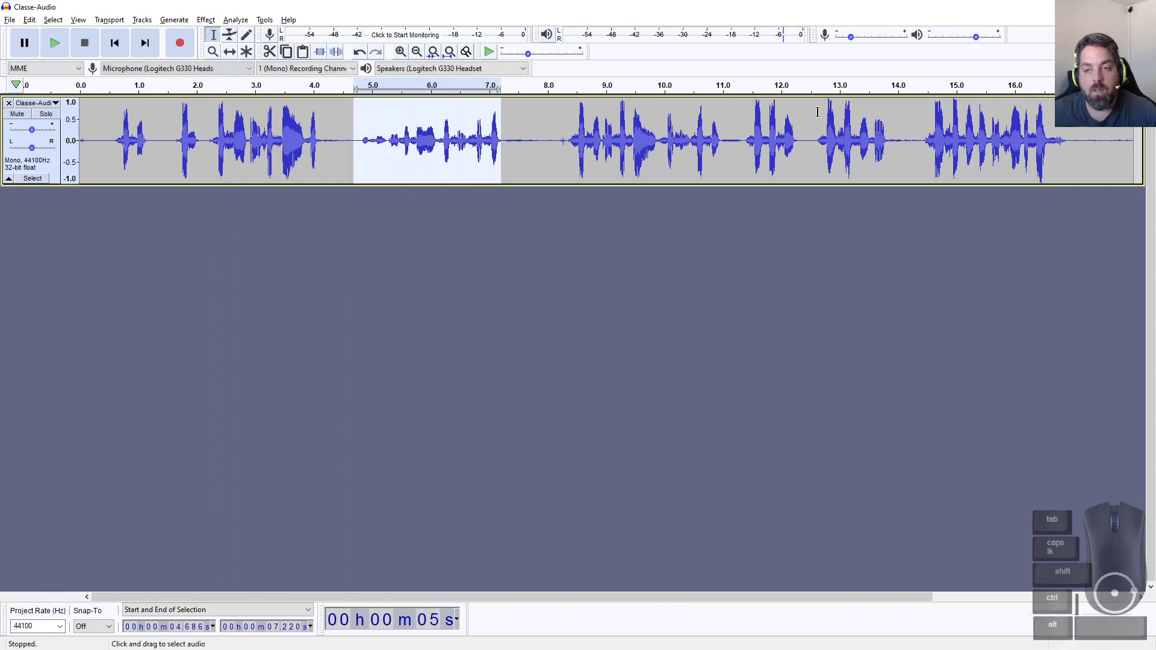
Step: Apply Fade Out to the last spoken section, from about 14.4 to 16.9 seconds, and play it
{"action": "left_click_drag", "start_coordinate": [924, 142], "coordinate": [1066, 144]}
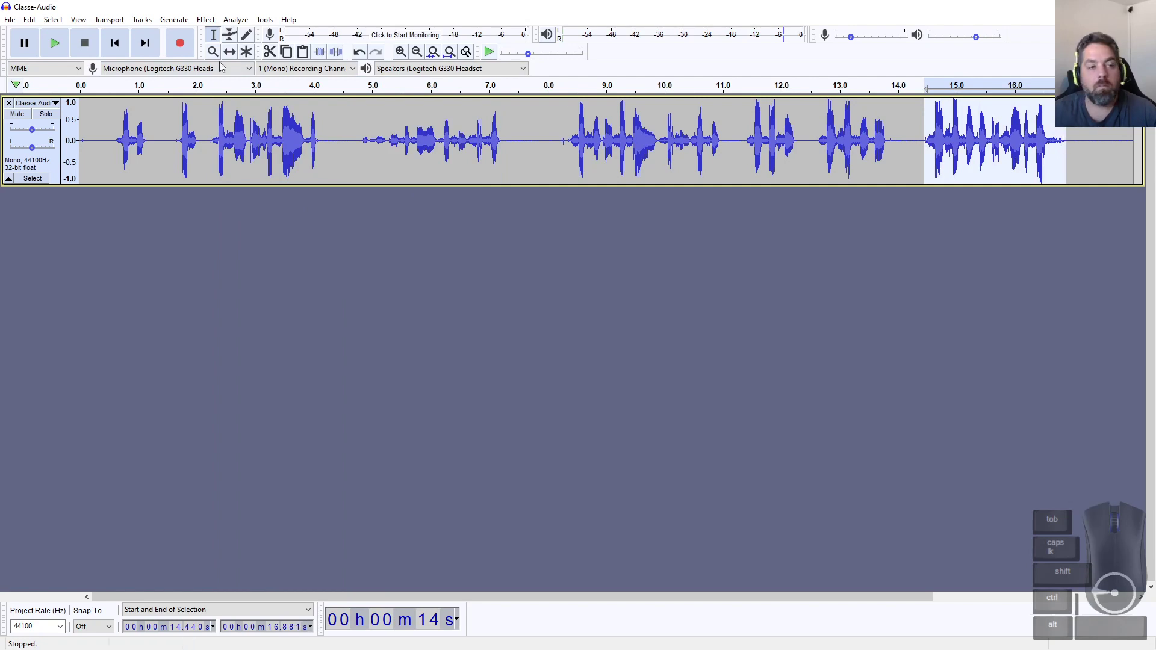
{"action": "left_click", "coordinate": [206, 20]}
{"action": "left_click", "coordinate": [313, 202]}
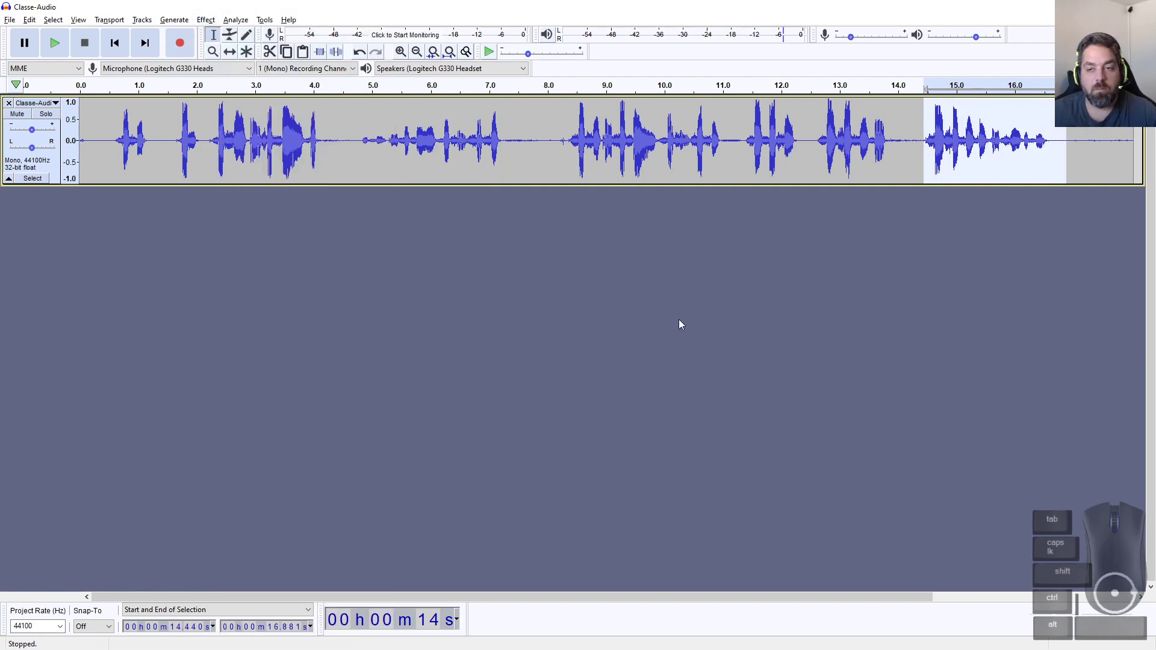
{"action": "key", "text": "space"}
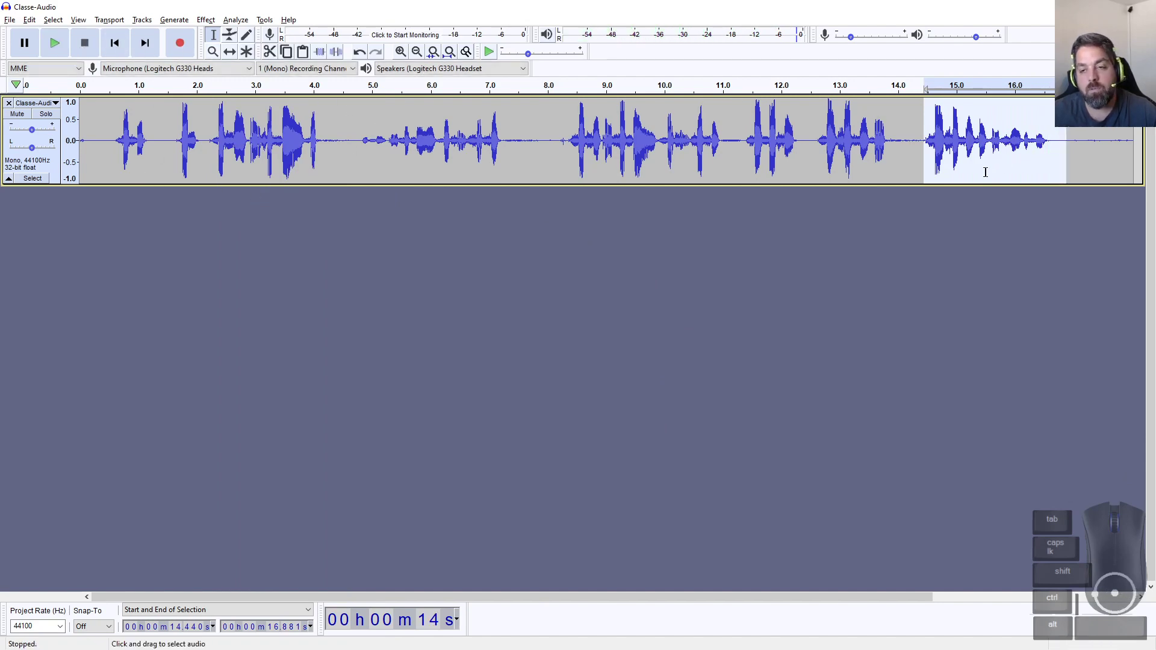
Step: Switch between the presentation and Audacity to review the "Fade In et Fade Out" and "Cours 2: Devoir" slides, ending in Audacity
{"action": "key", "text": "alt+Tab"}
{"action": "left_click", "coordinate": [579, 352]}
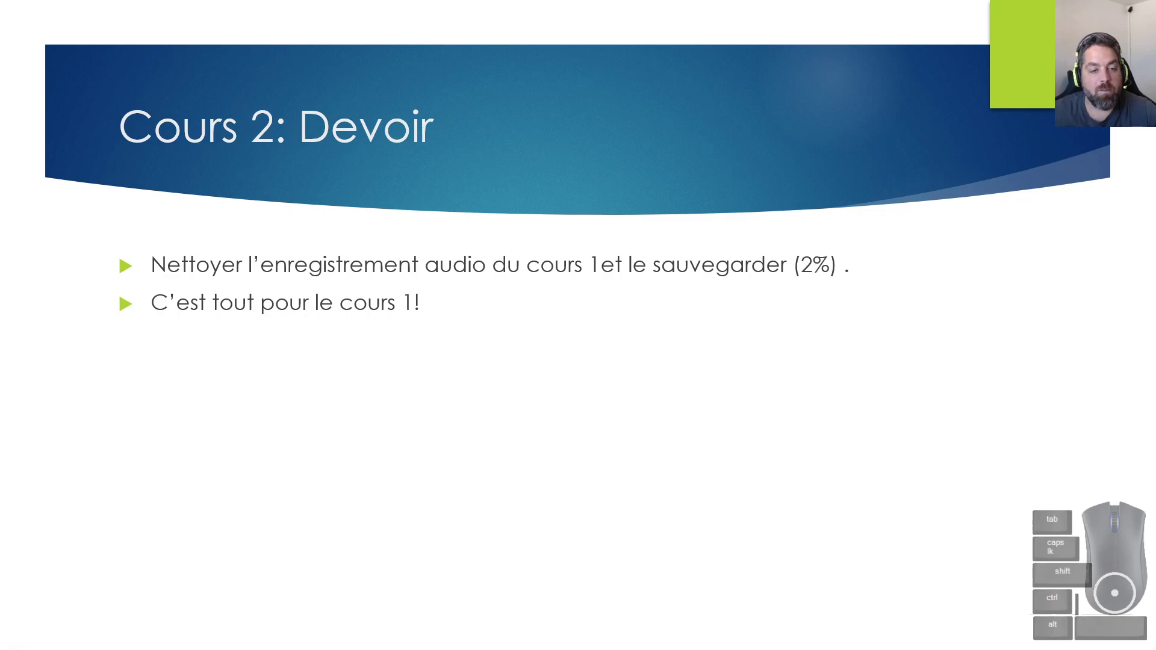
{"action": "scroll", "coordinate": [578, 325], "scroll_direction": "up", "scroll_amount": 1}
{"action": "key", "text": "alt+Tab"}
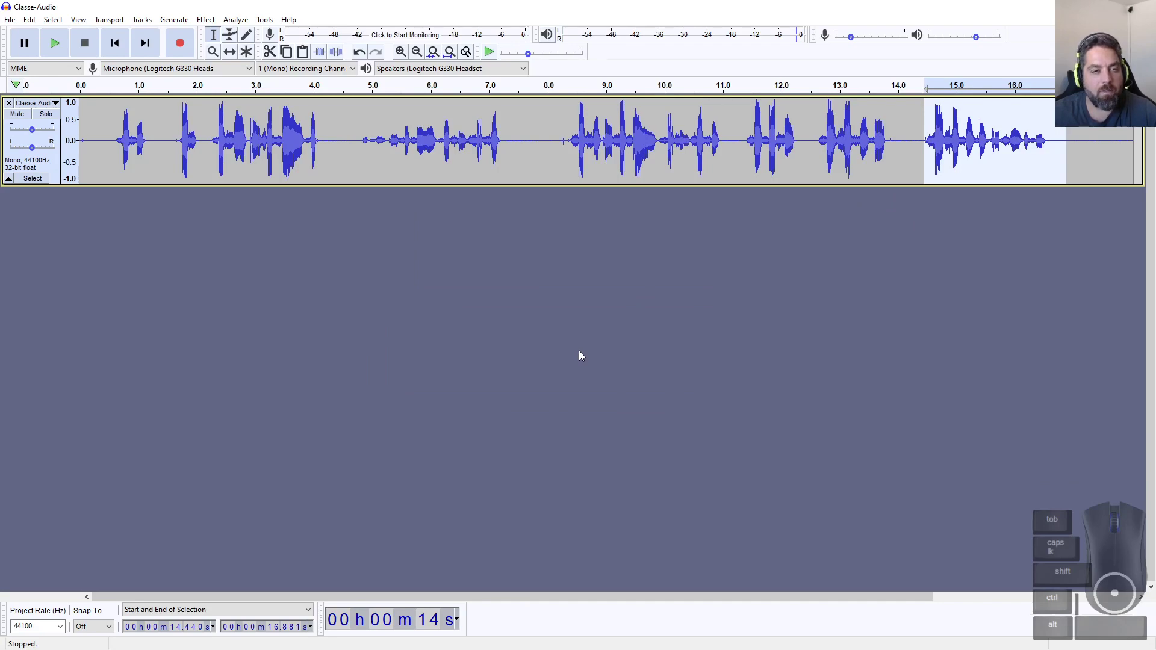
{"action": "key", "text": "alt+Tab"}
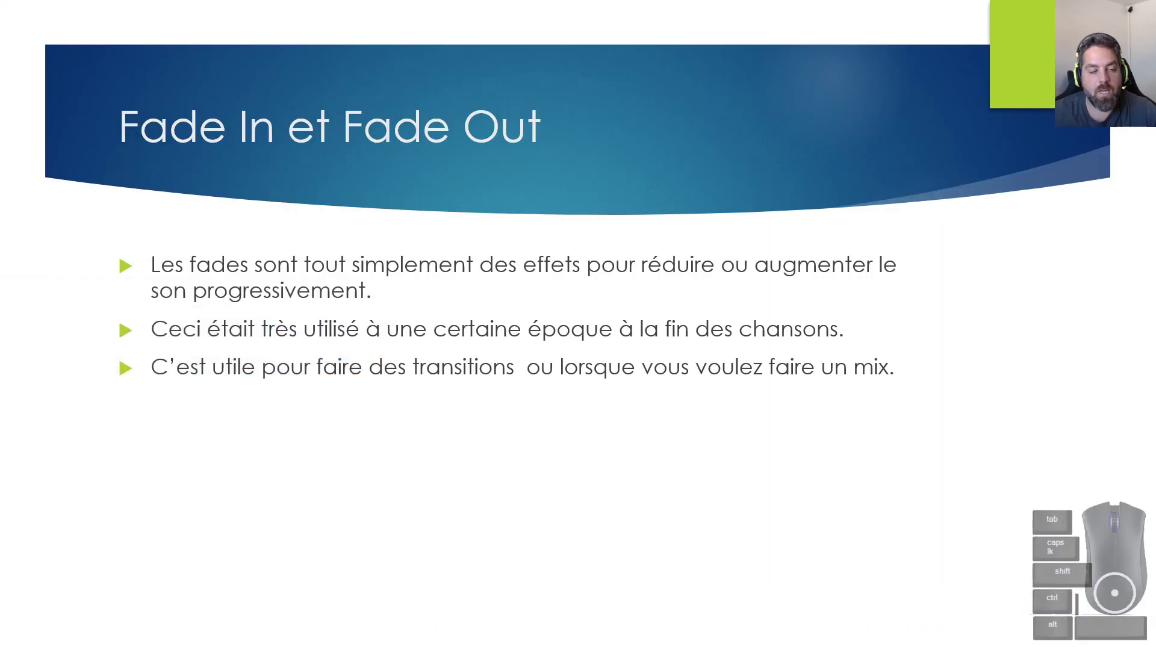
{"action": "scroll", "coordinate": [557, 272], "scroll_direction": "down", "scroll_amount": 1}
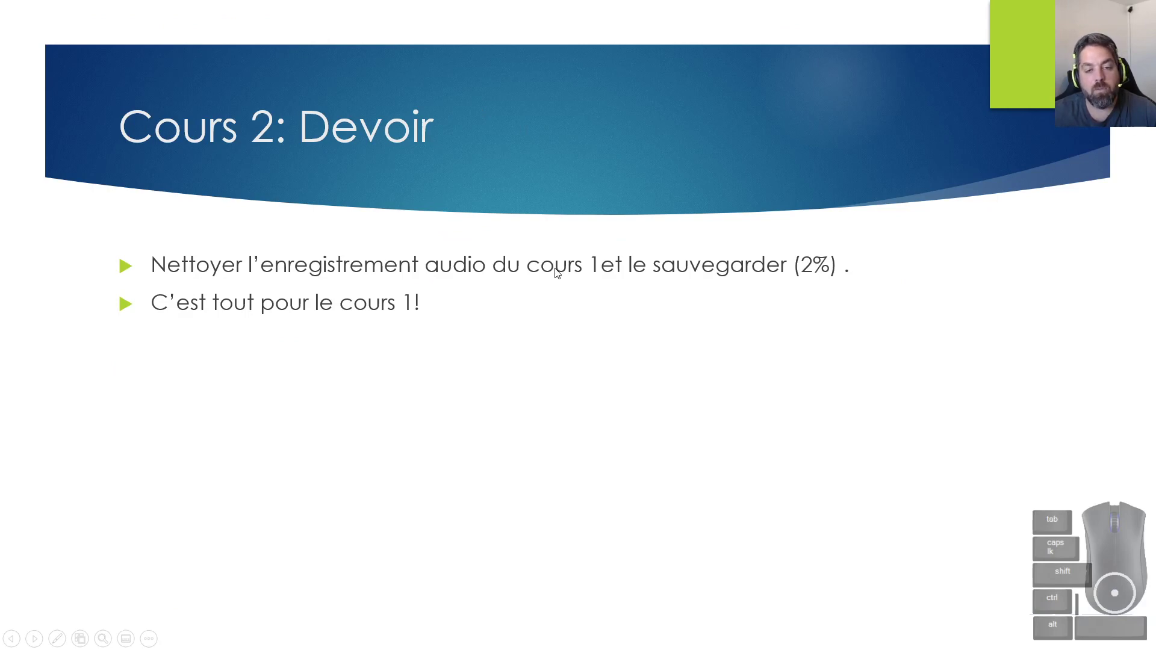
{"action": "key", "text": "alt+Tab"}
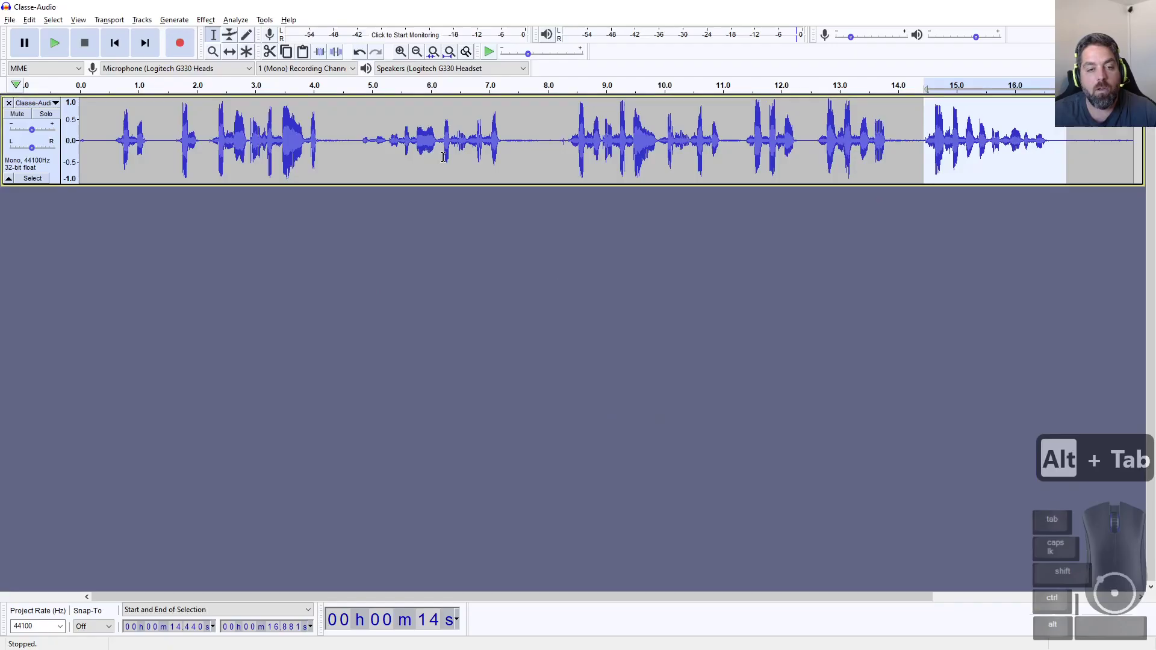
{"action": "left_click_drag", "start_coordinate": [110, 138], "coordinate": [1043, 158]}
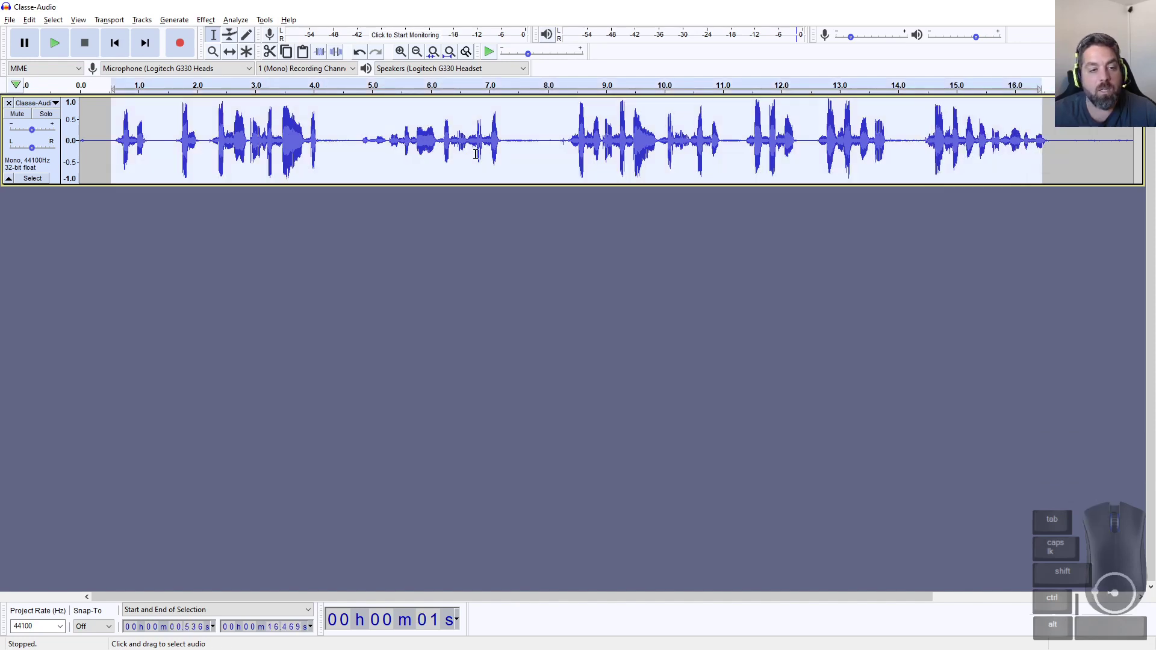
{"action": "left_click_drag", "start_coordinate": [476, 155], "coordinate": [279, 155]}
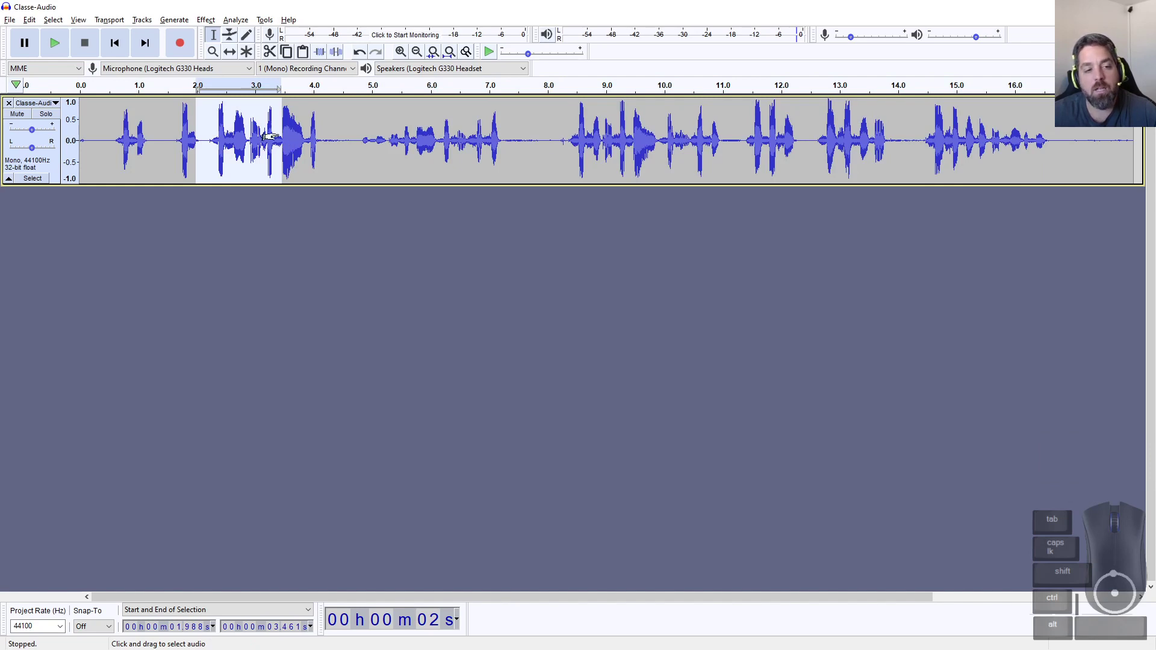
{"action": "left_click", "coordinate": [236, 139]}
{"action": "left_click_drag", "start_coordinate": [97, 140], "coordinate": [744, 144]}
{"action": "left_click", "coordinate": [881, 143]}
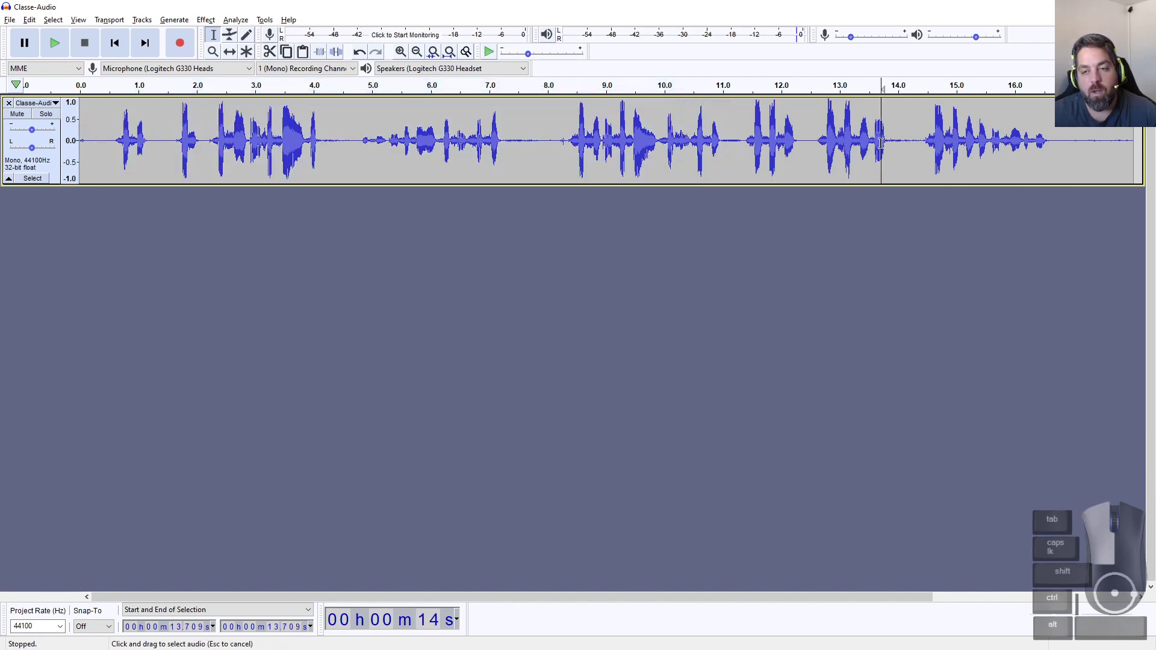
{"action": "left_click_drag", "start_coordinate": [1088, 147], "coordinate": [103, 145]}
{"action": "left_click", "coordinate": [441, 144]}
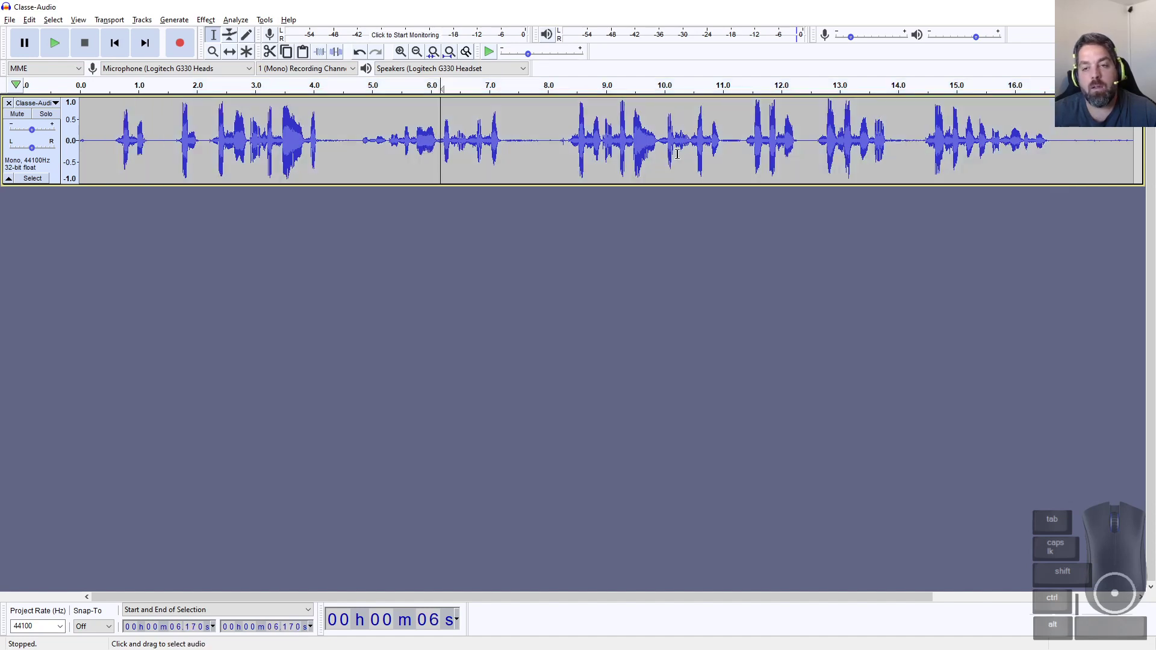
{"action": "left_click_drag", "start_coordinate": [922, 141], "coordinate": [839, 142]}
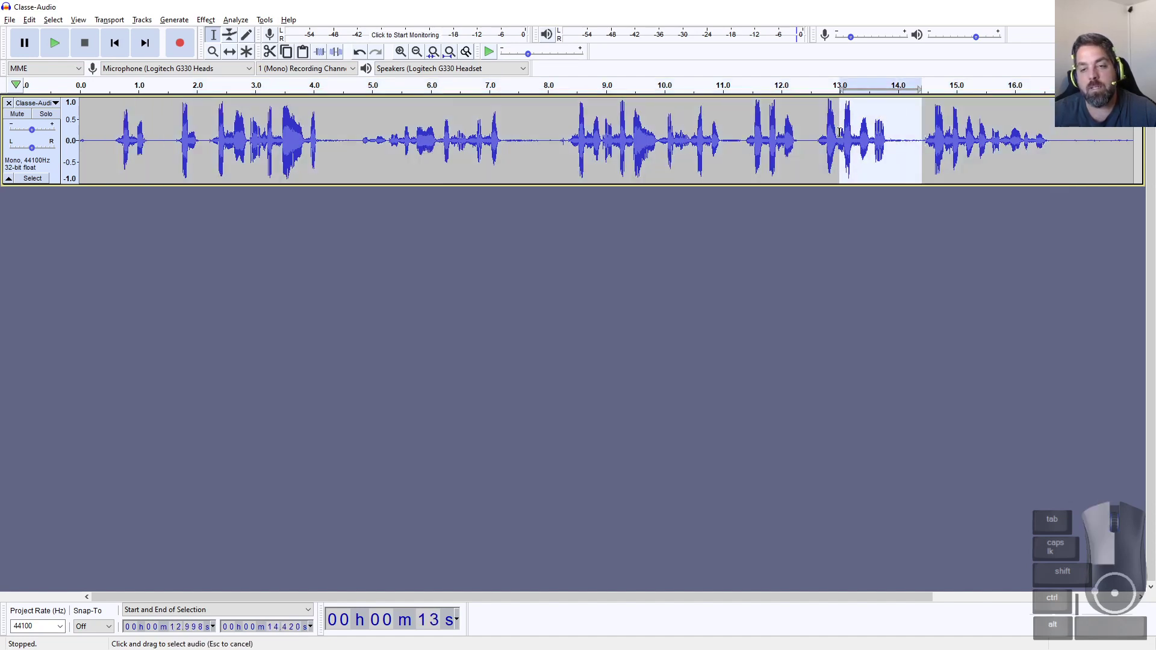